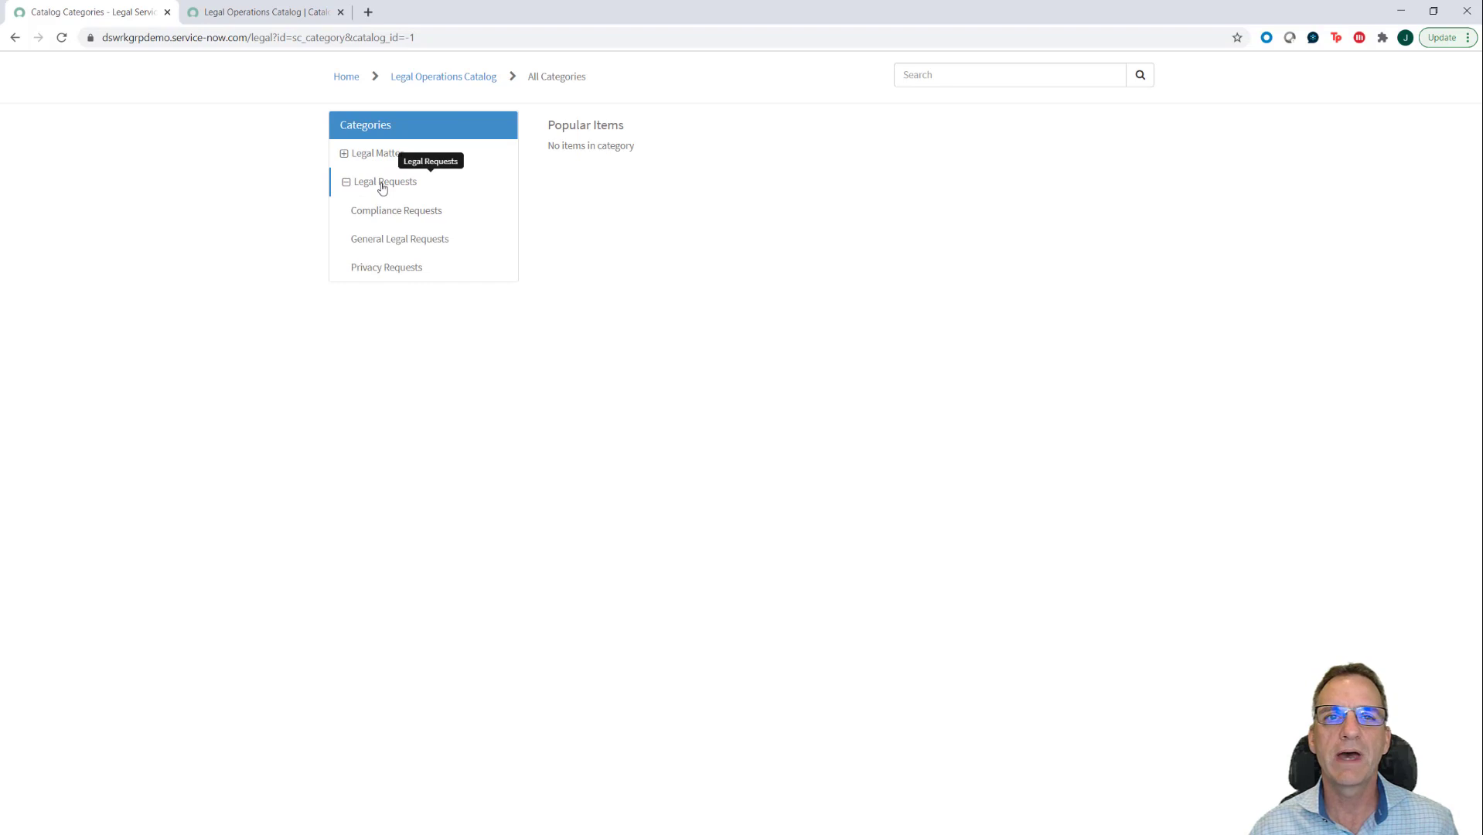
Step: Expand the Legal Matter category and view the items under Compliance Requests in the Legal Operations Catalog
click(344, 153)
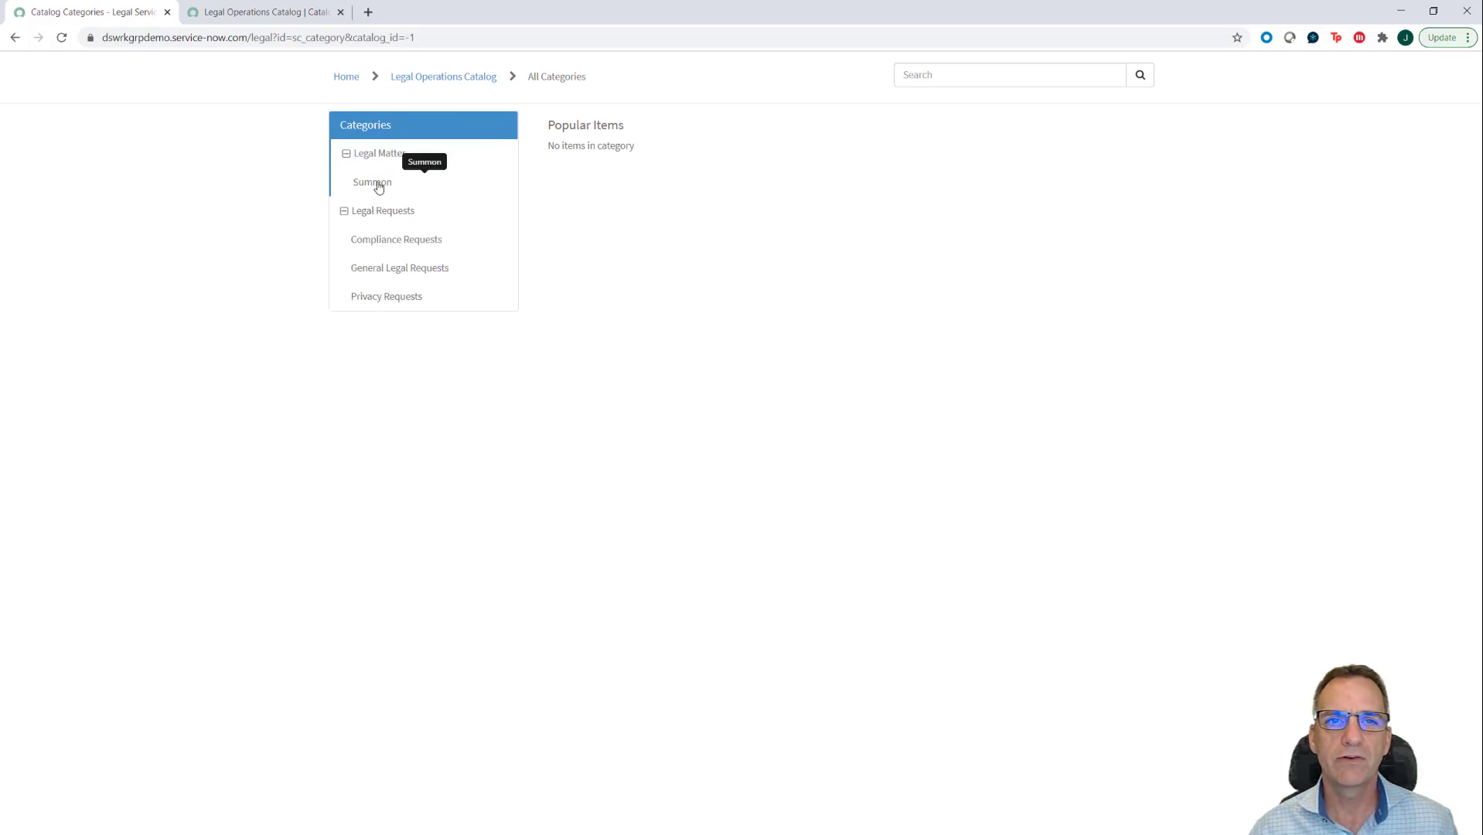
click(380, 244)
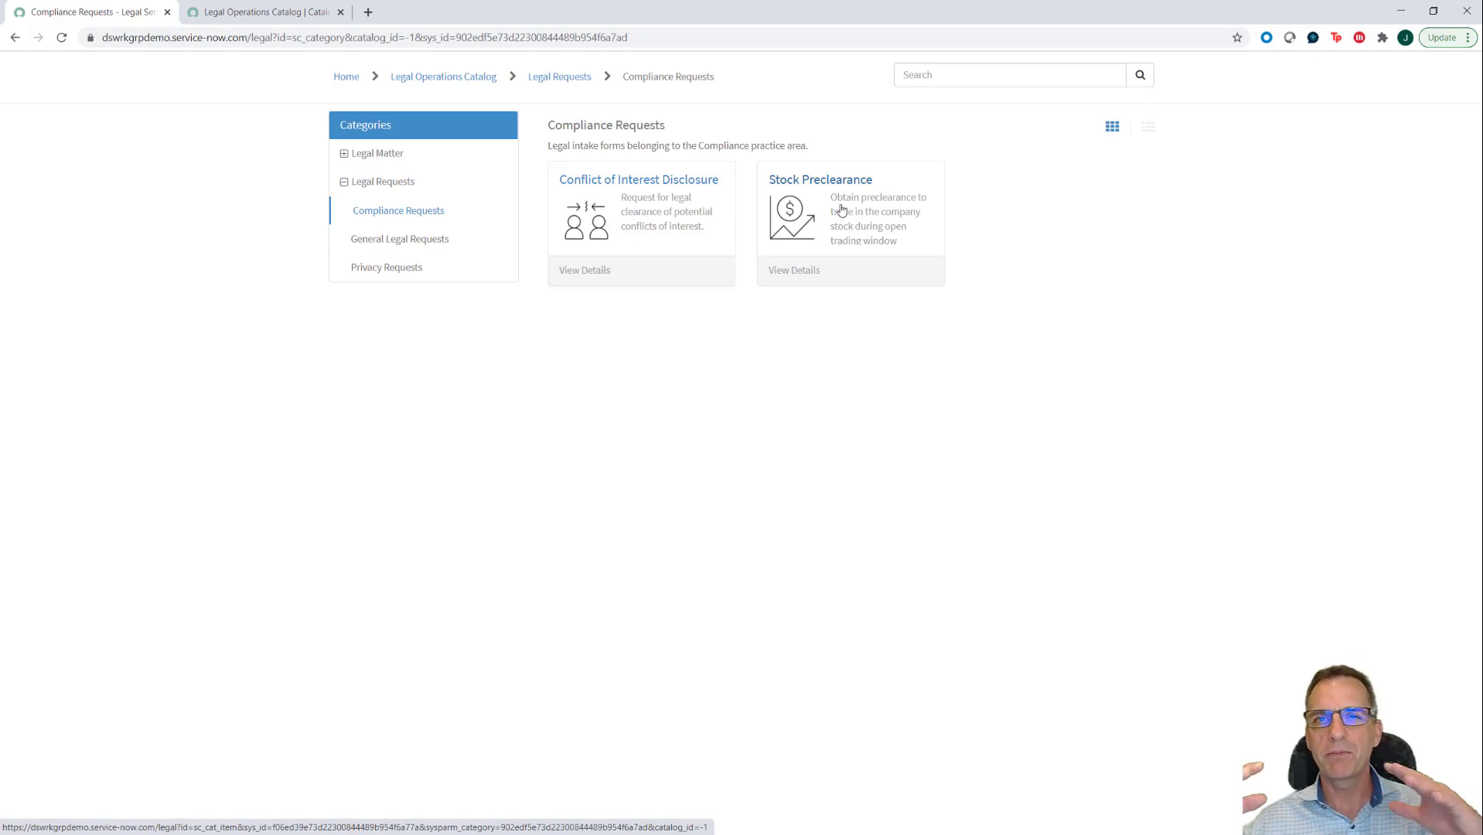
Step: Switch to the Legal Operations Catalog record and open its Subpoena catalog item
click(276, 13)
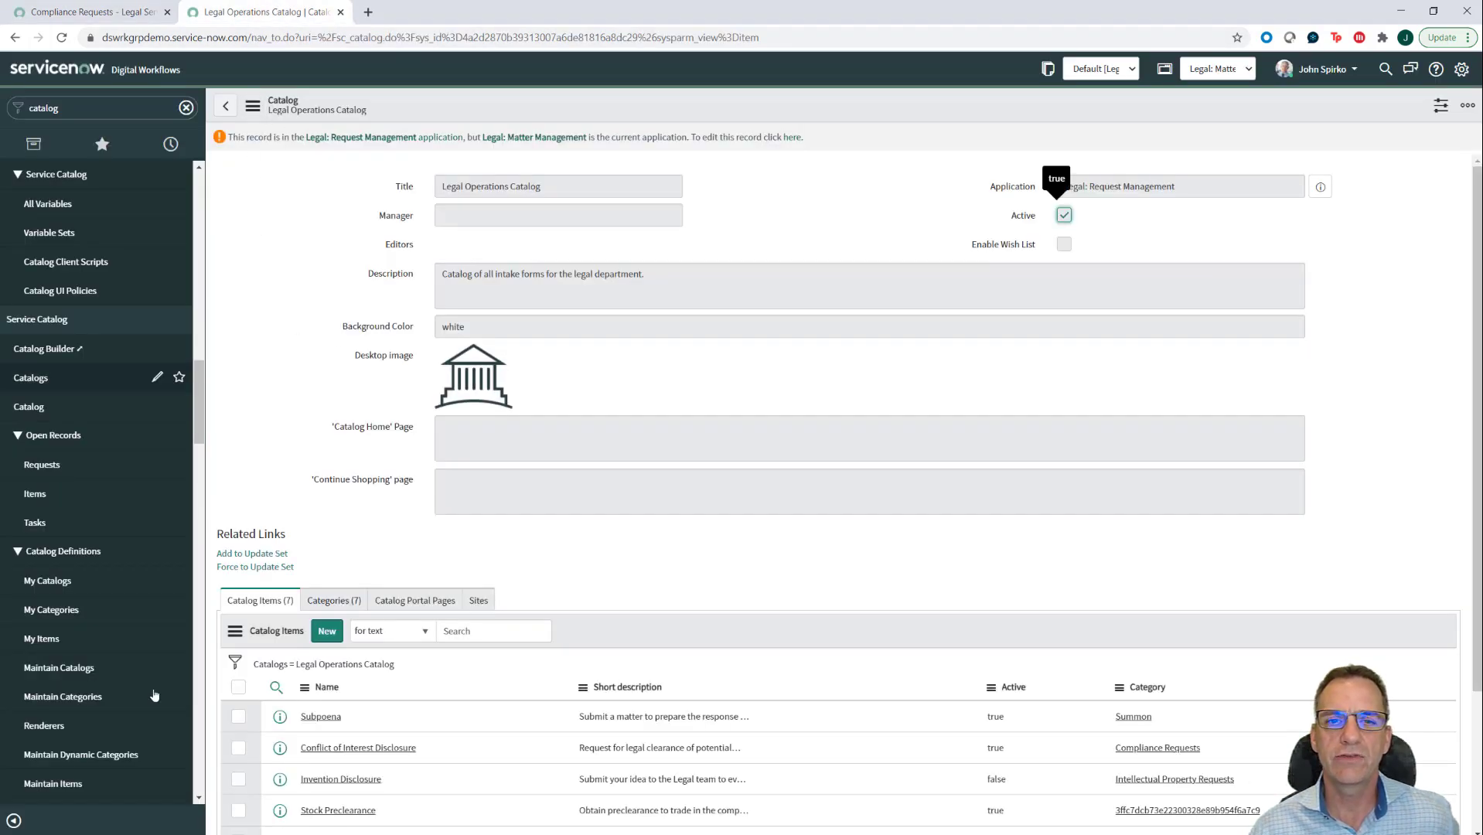
scroll(374, 614, down, 2)
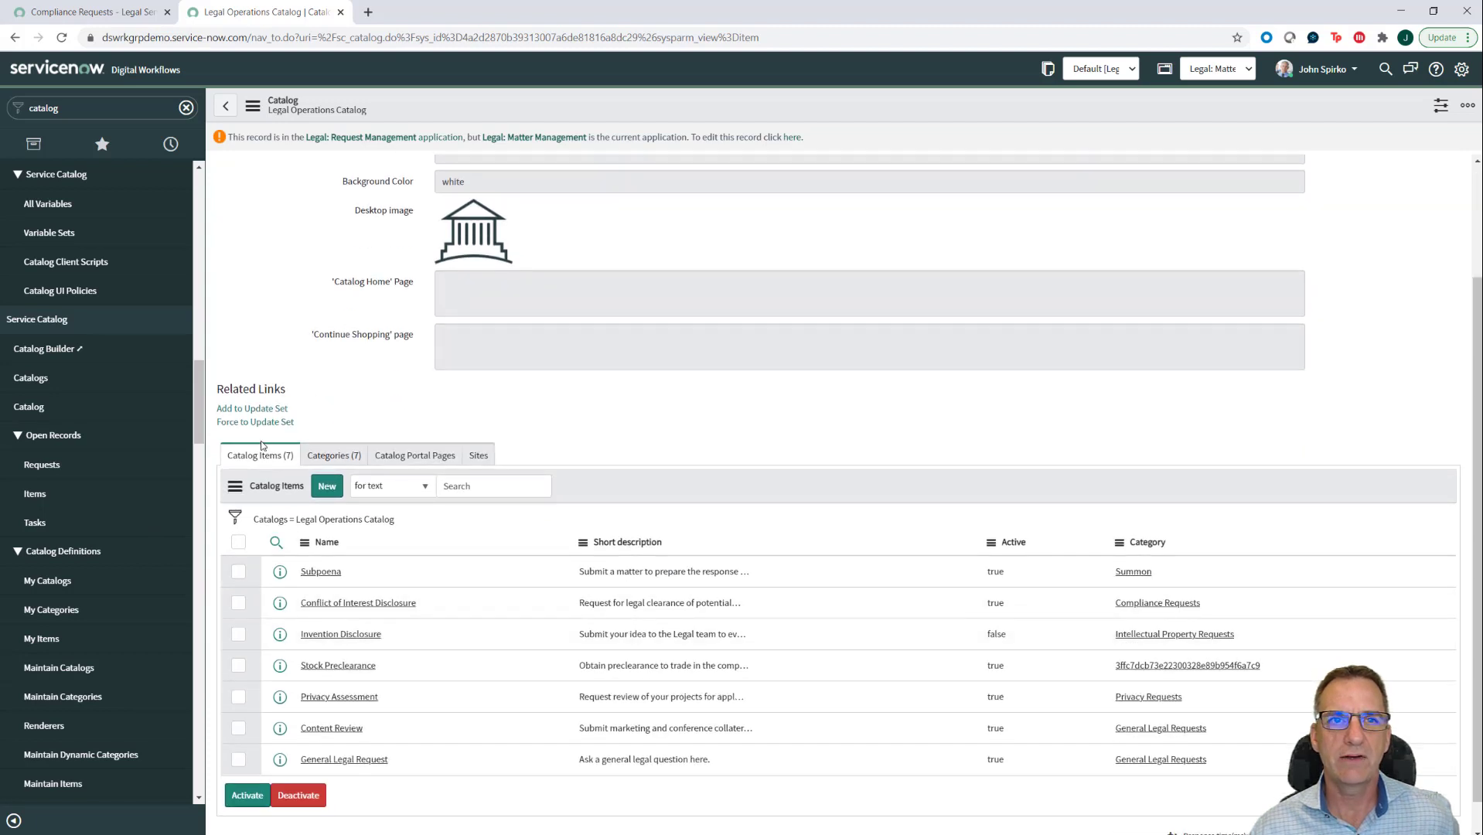
click(320, 572)
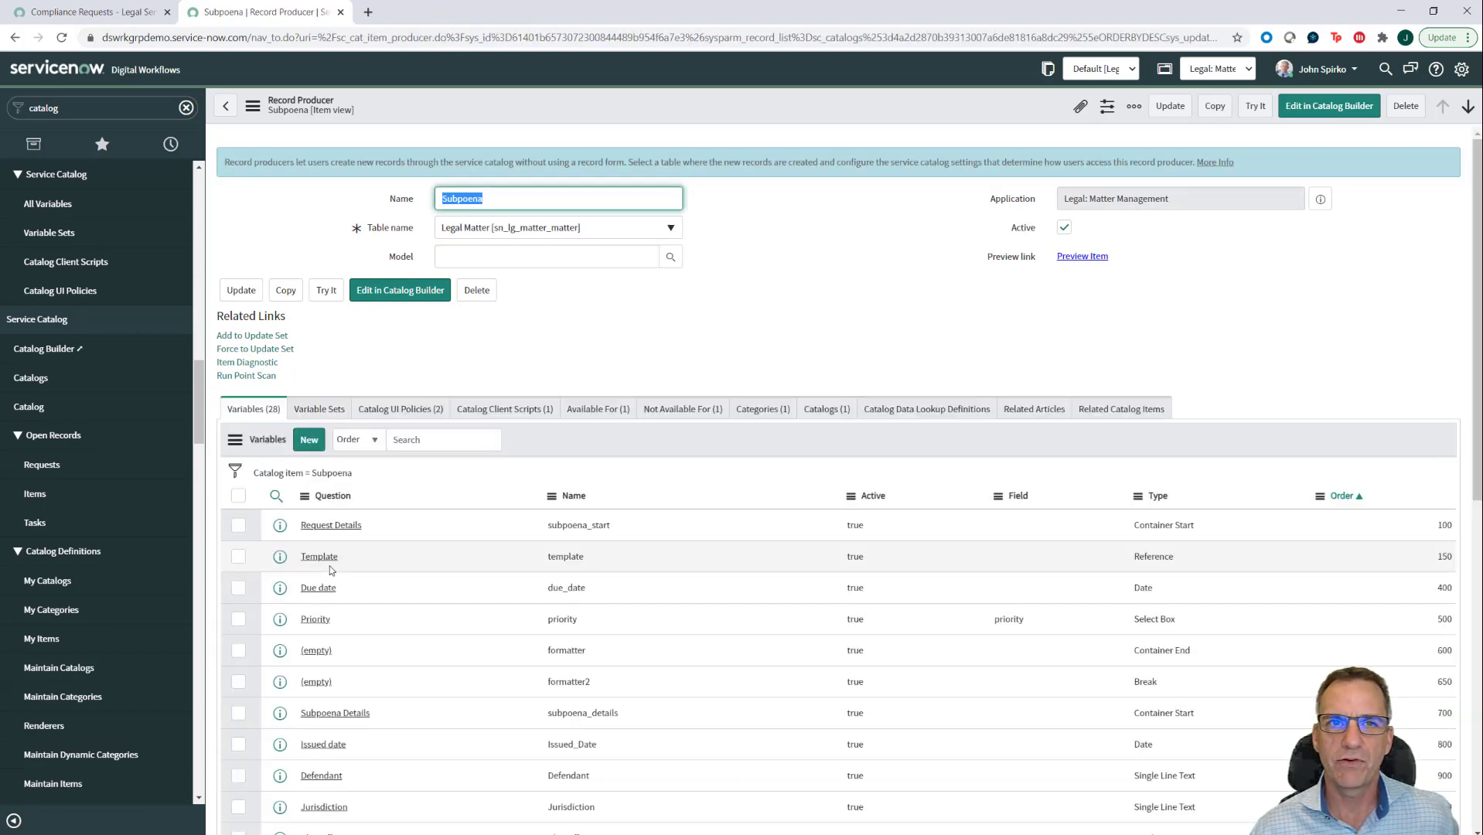
Step: Open the related lists configuration for the Subpoena record producer form and choose to edit the Item view in Global
click(256, 108)
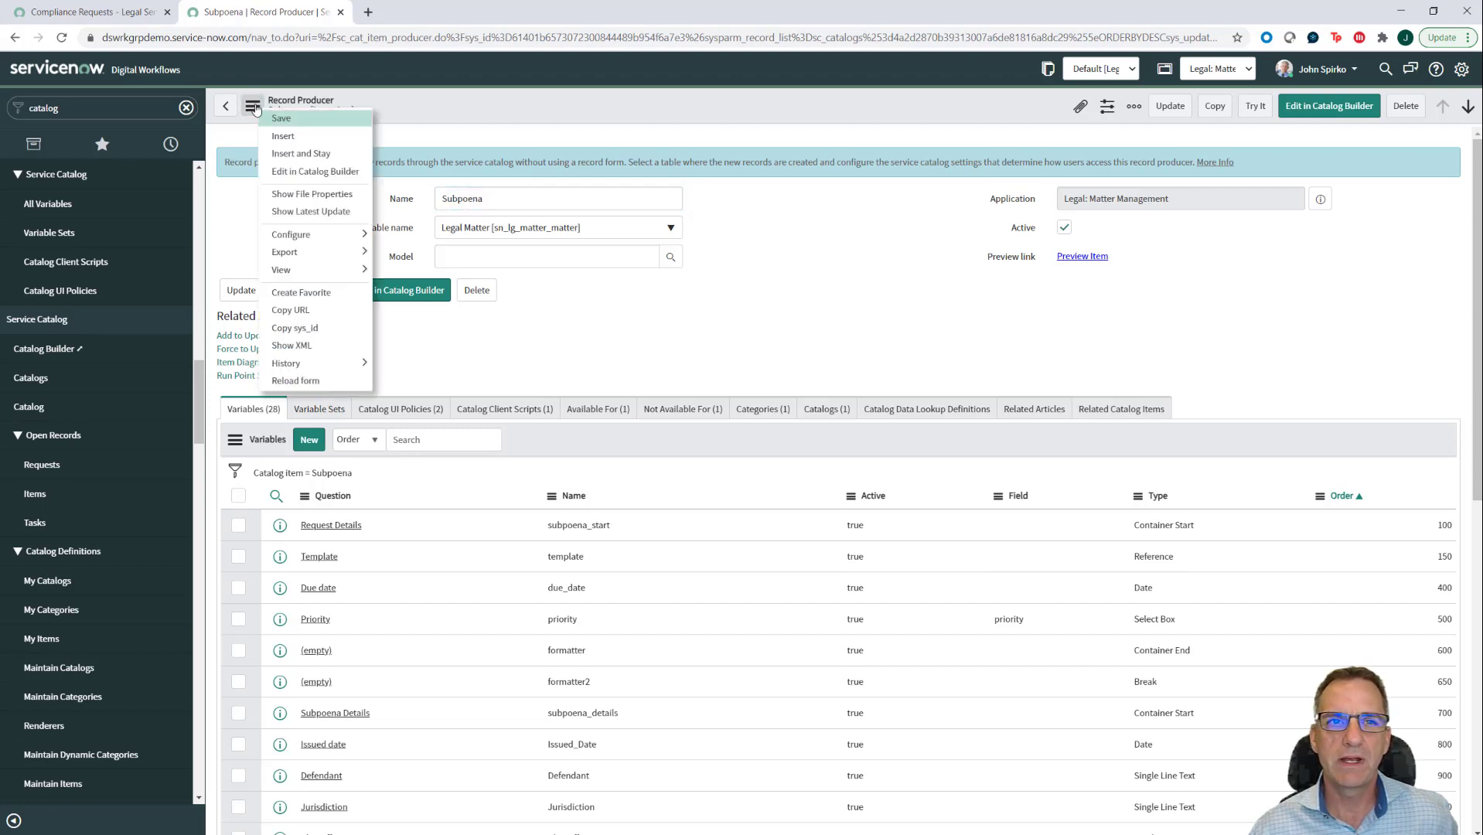
click(436, 112)
click(256, 108)
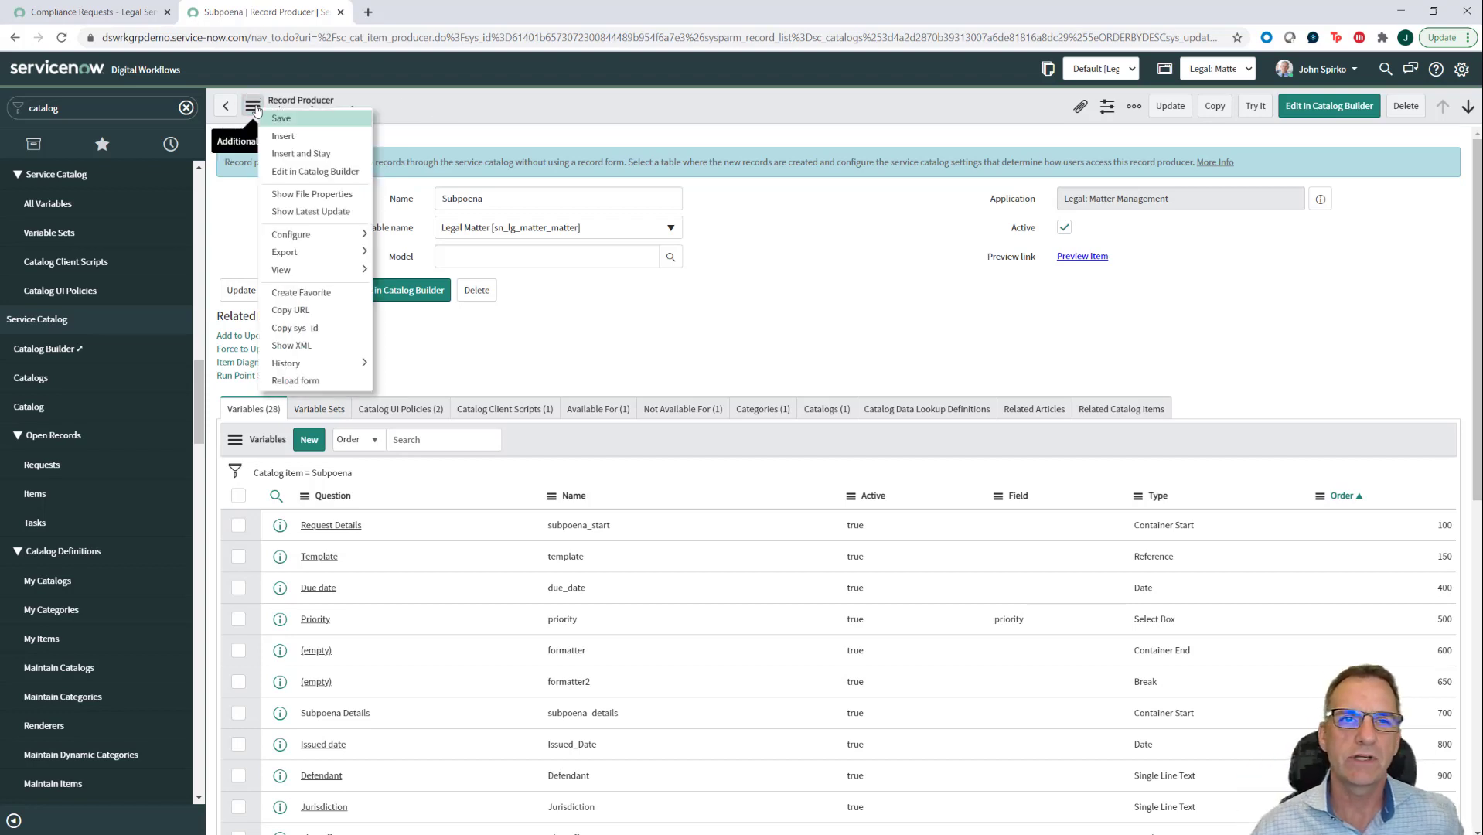
mouse_move(306, 240)
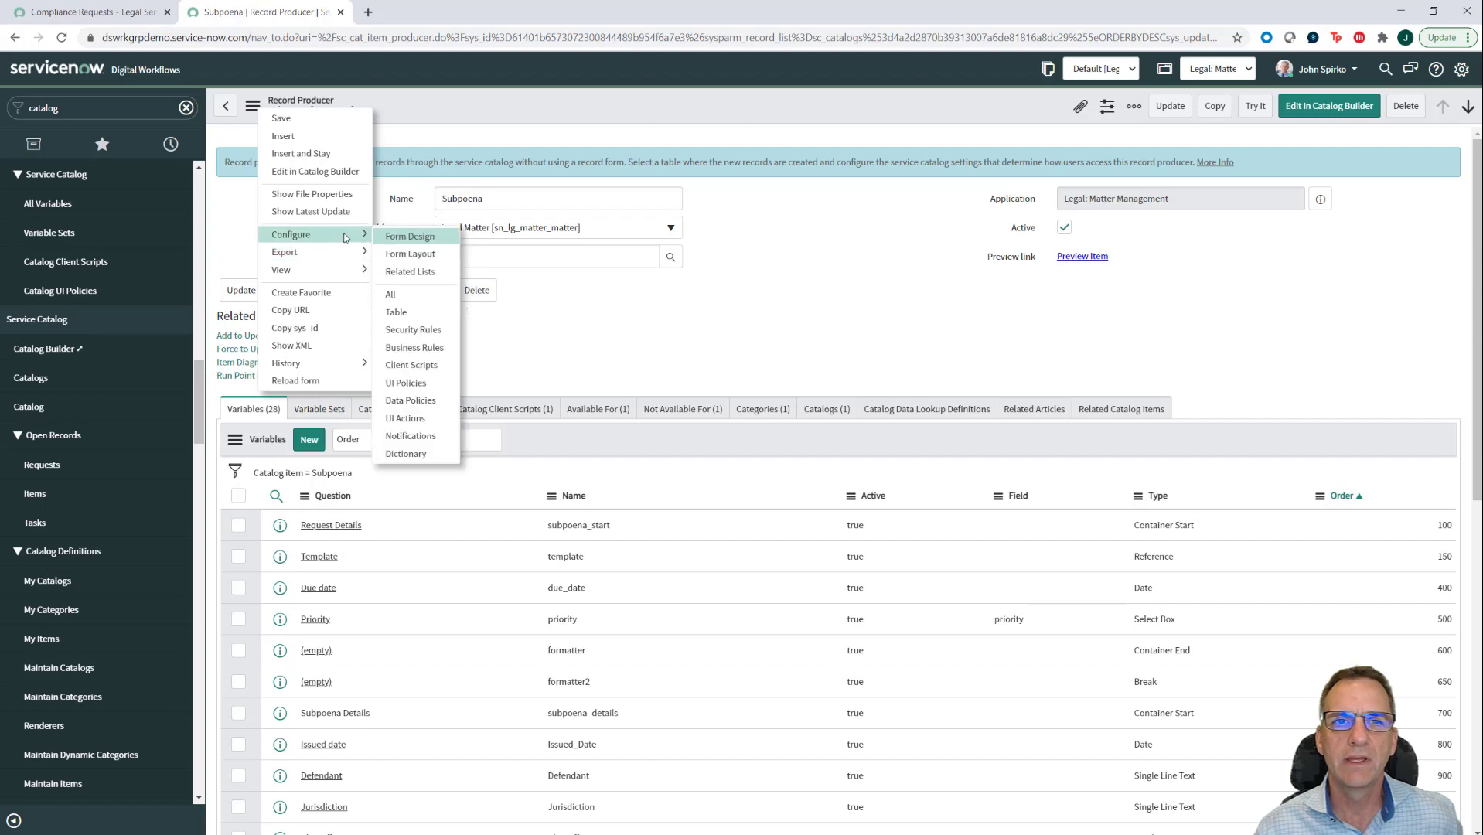
click(396, 272)
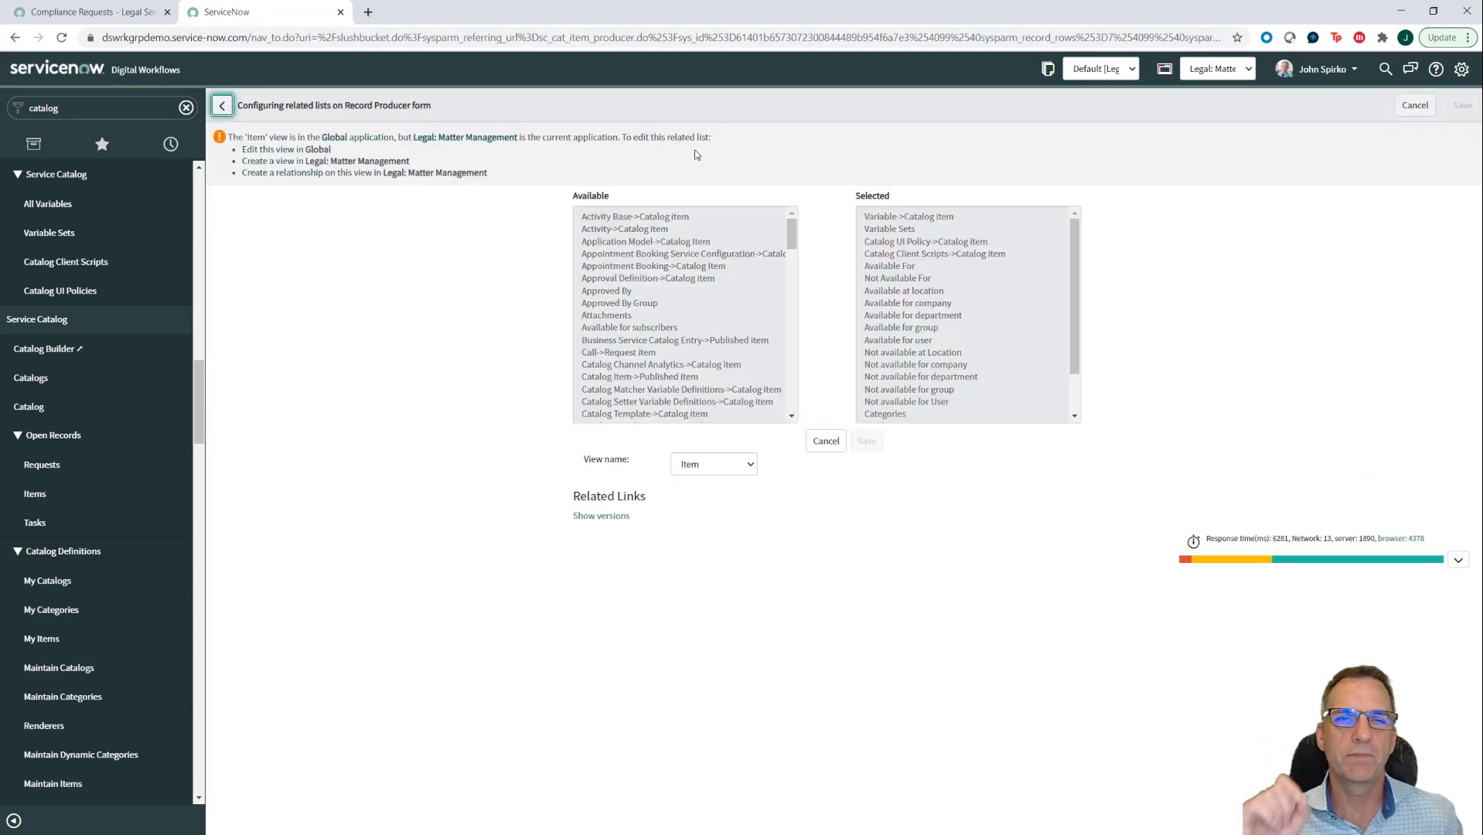
click(267, 149)
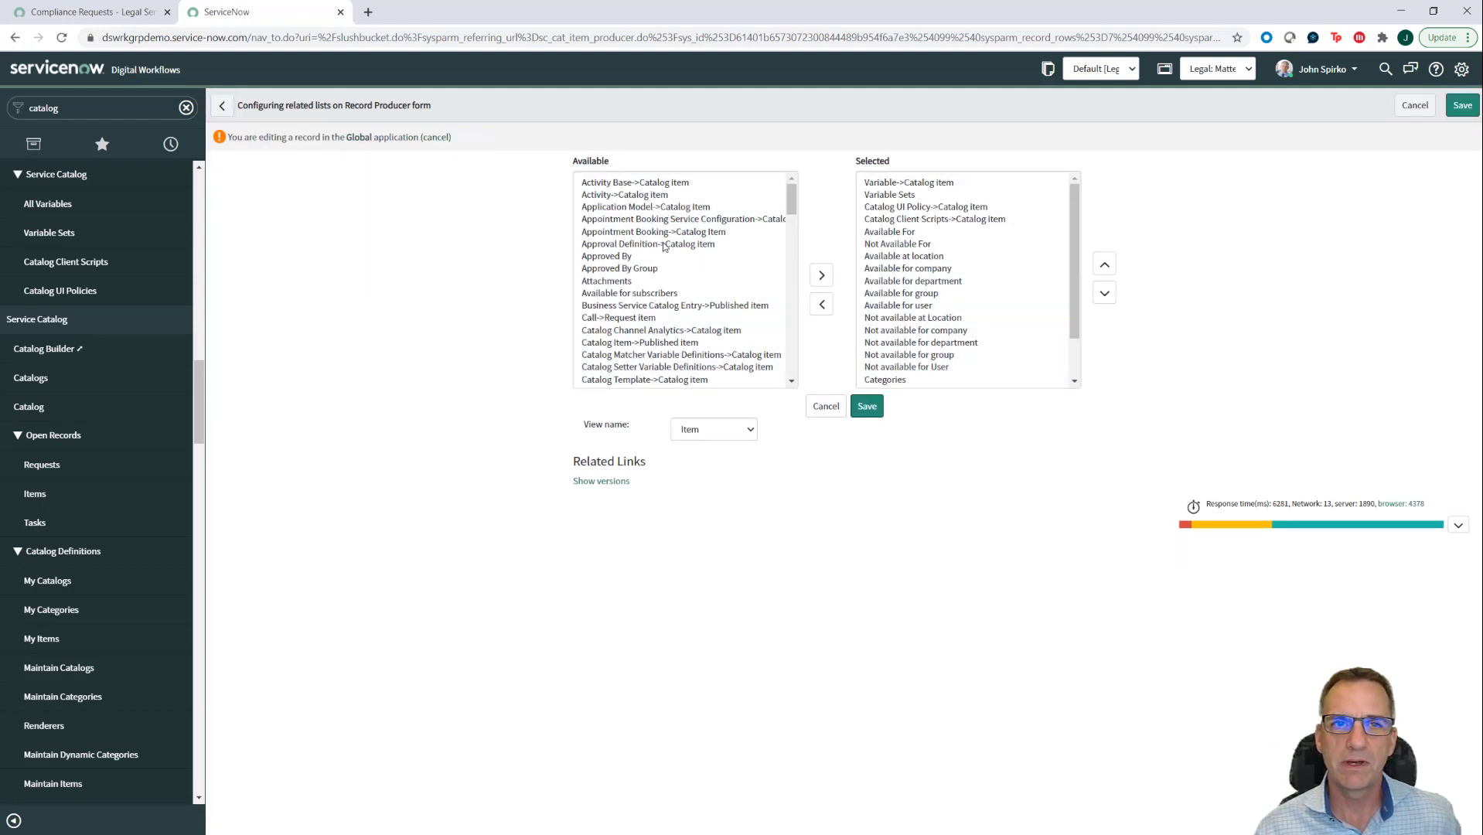
Step: Add Available for subscribers to the selected related lists
scroll(663, 245, down, 3)
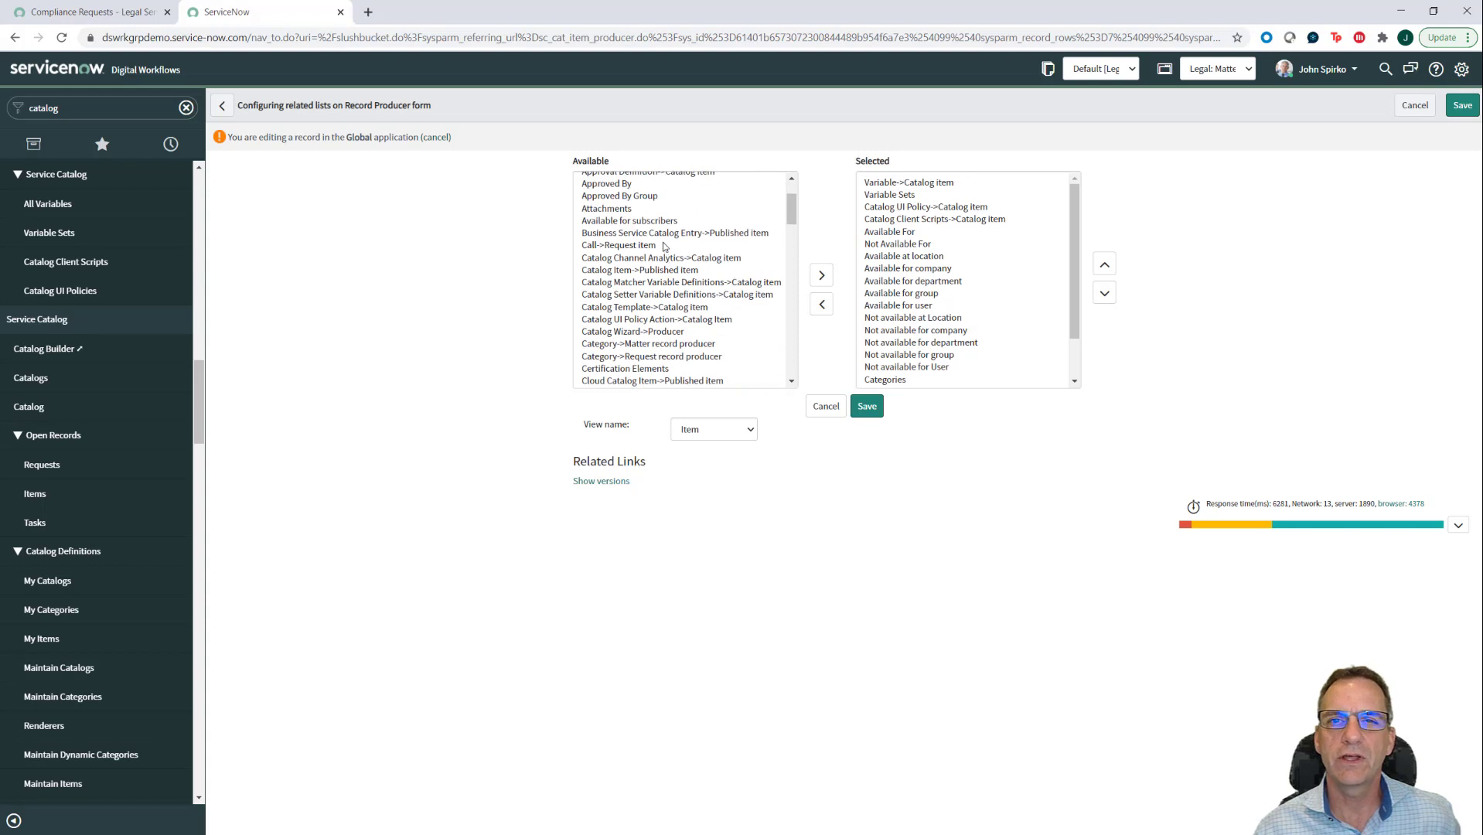
click(607, 223)
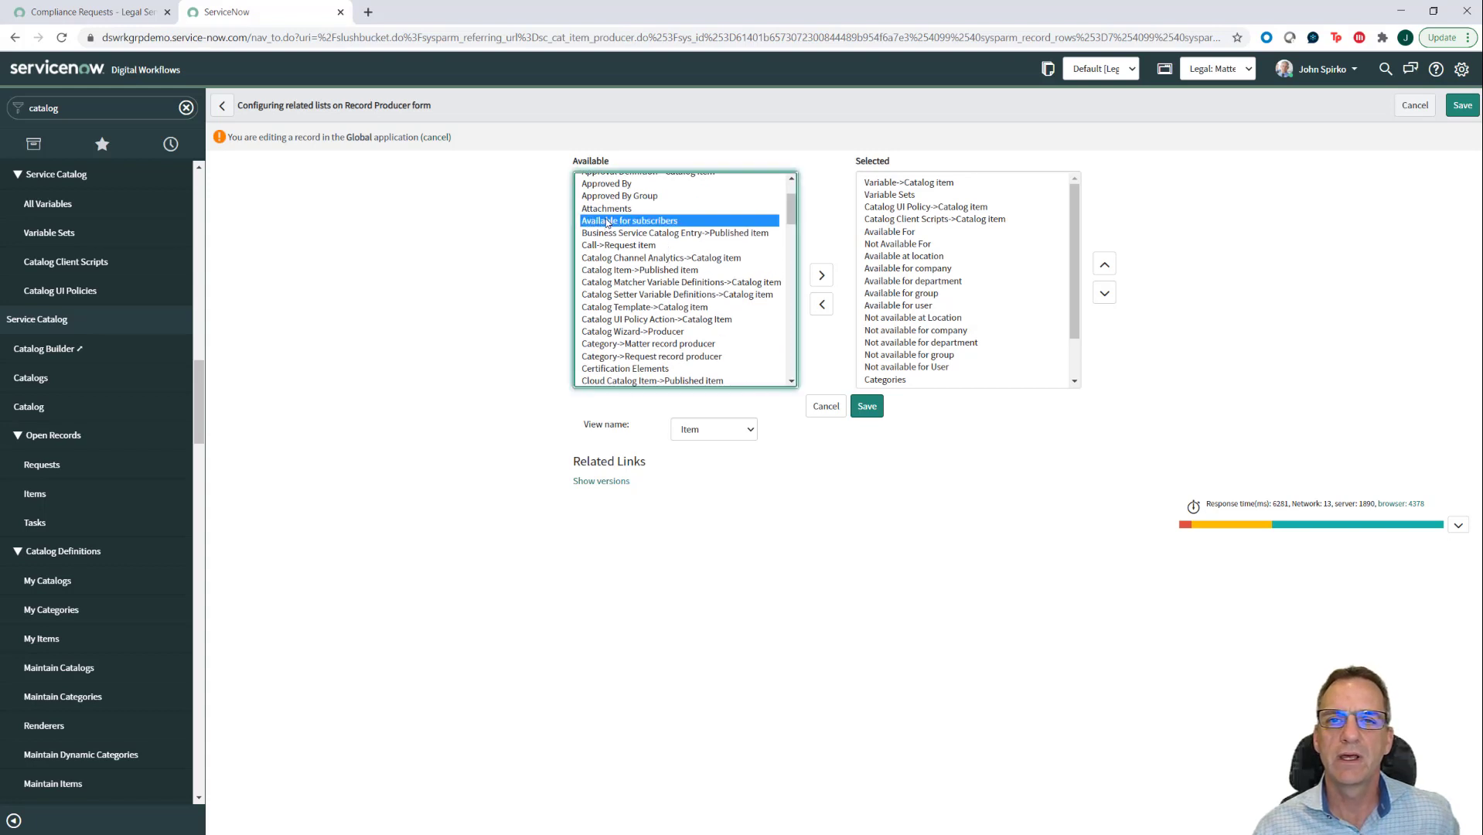
click(822, 276)
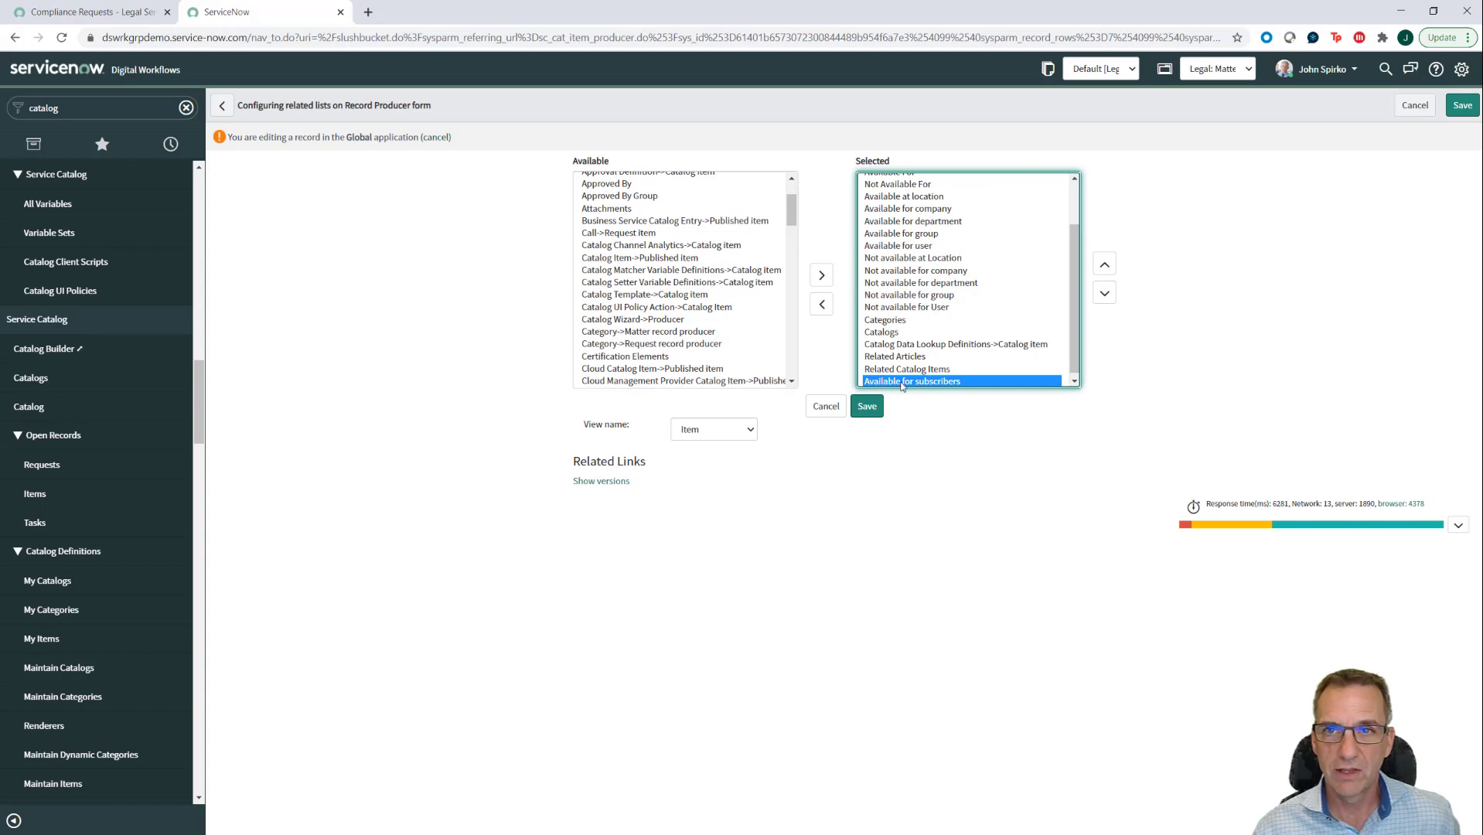
Step: Add Not available for subscribers to the selected related lists, save the configuration, and show that related list on the Subpoena form
drag(791, 207, 792, 274)
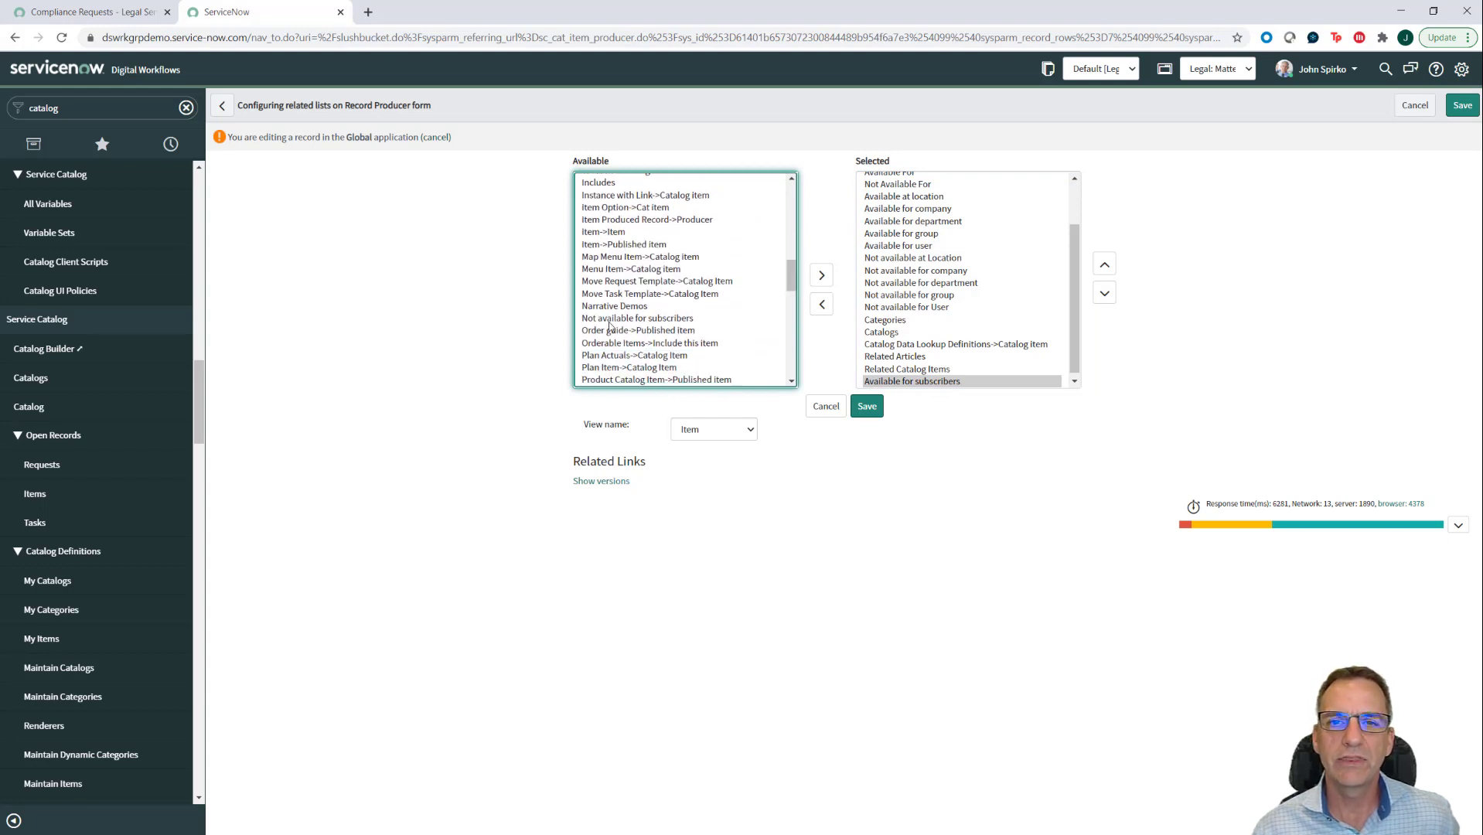
click(615, 320)
click(822, 276)
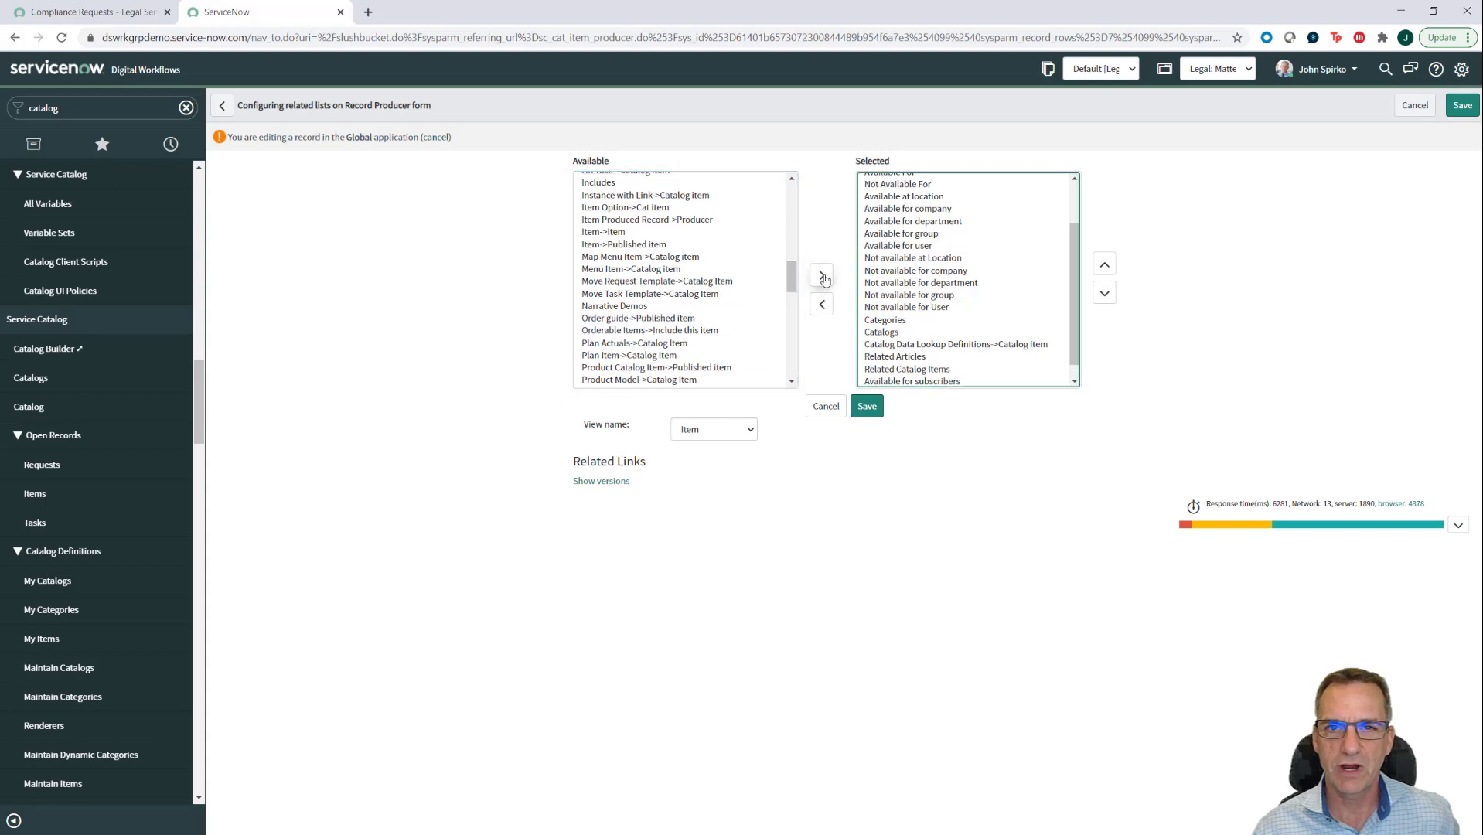
click(869, 407)
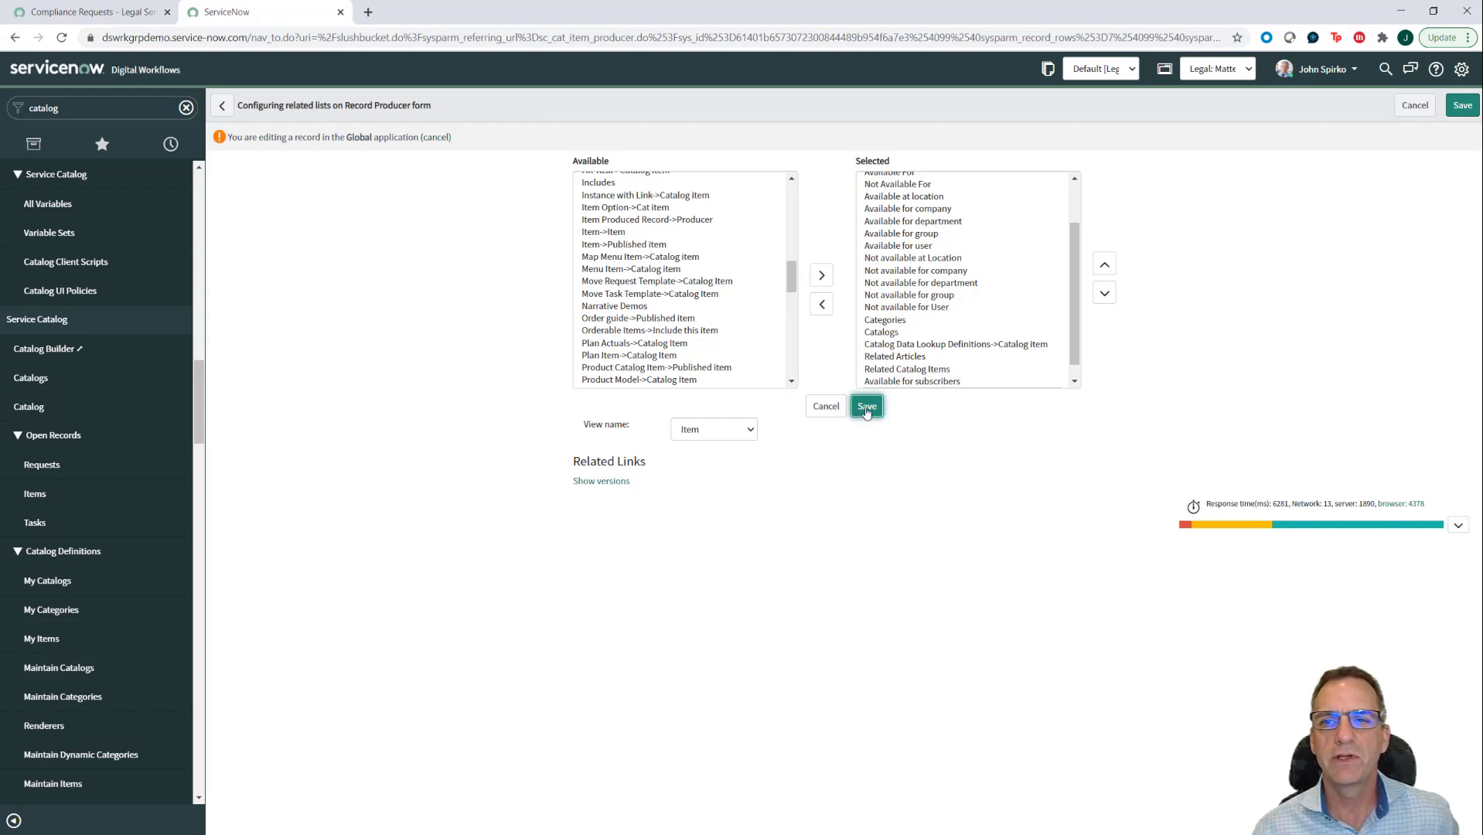
click(867, 408)
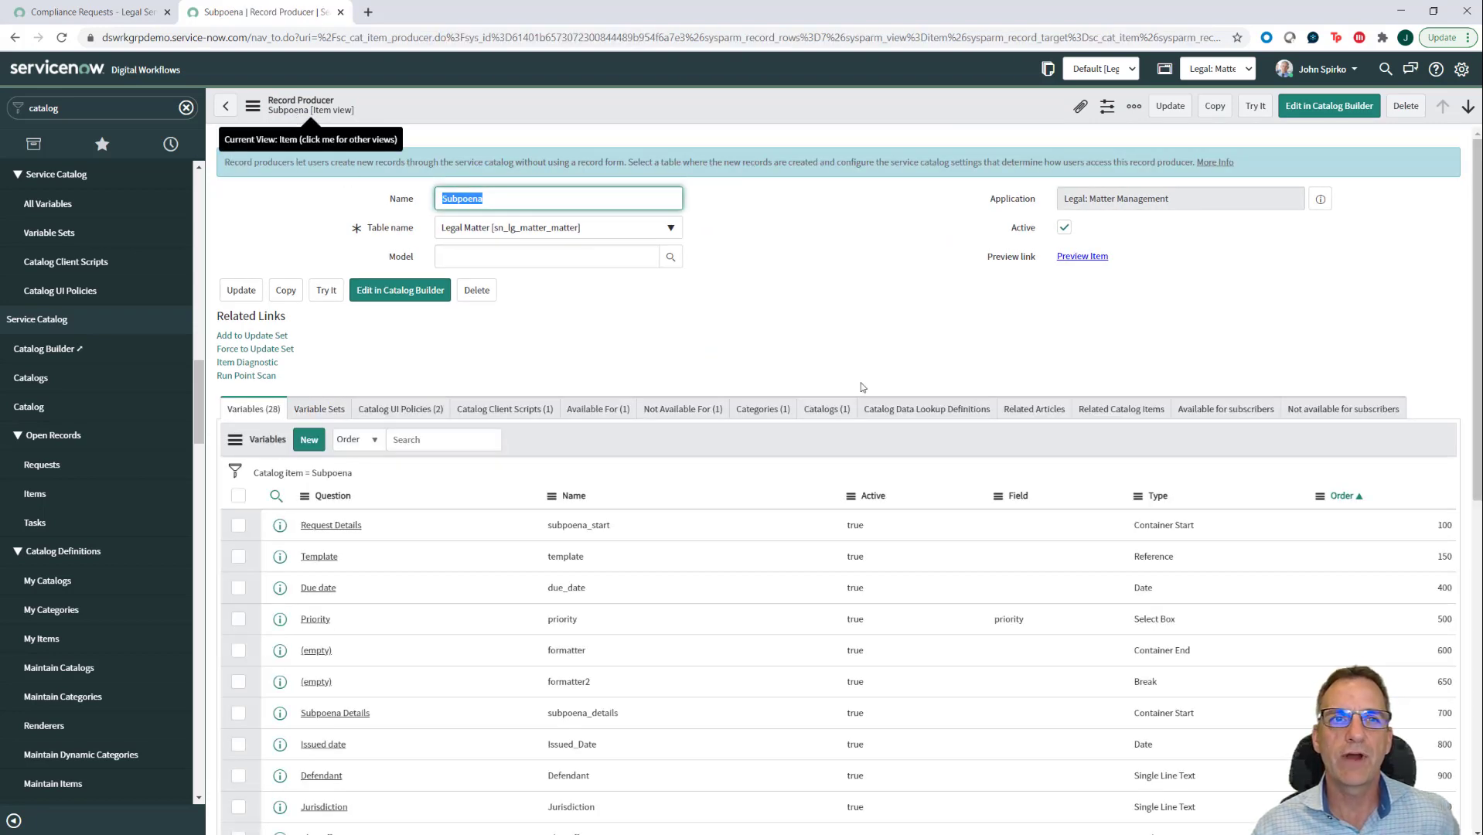
click(1317, 416)
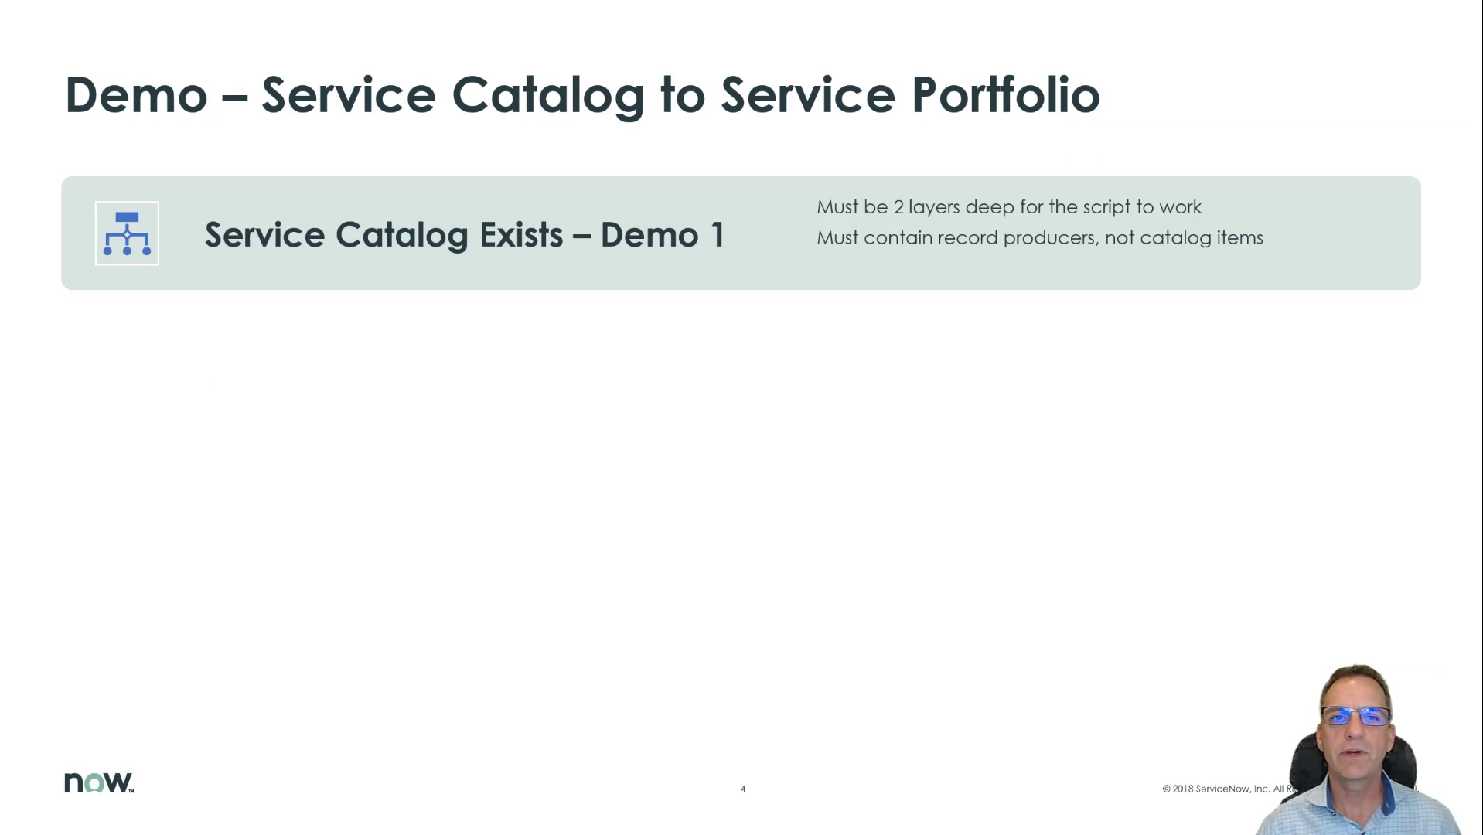
key(Right)
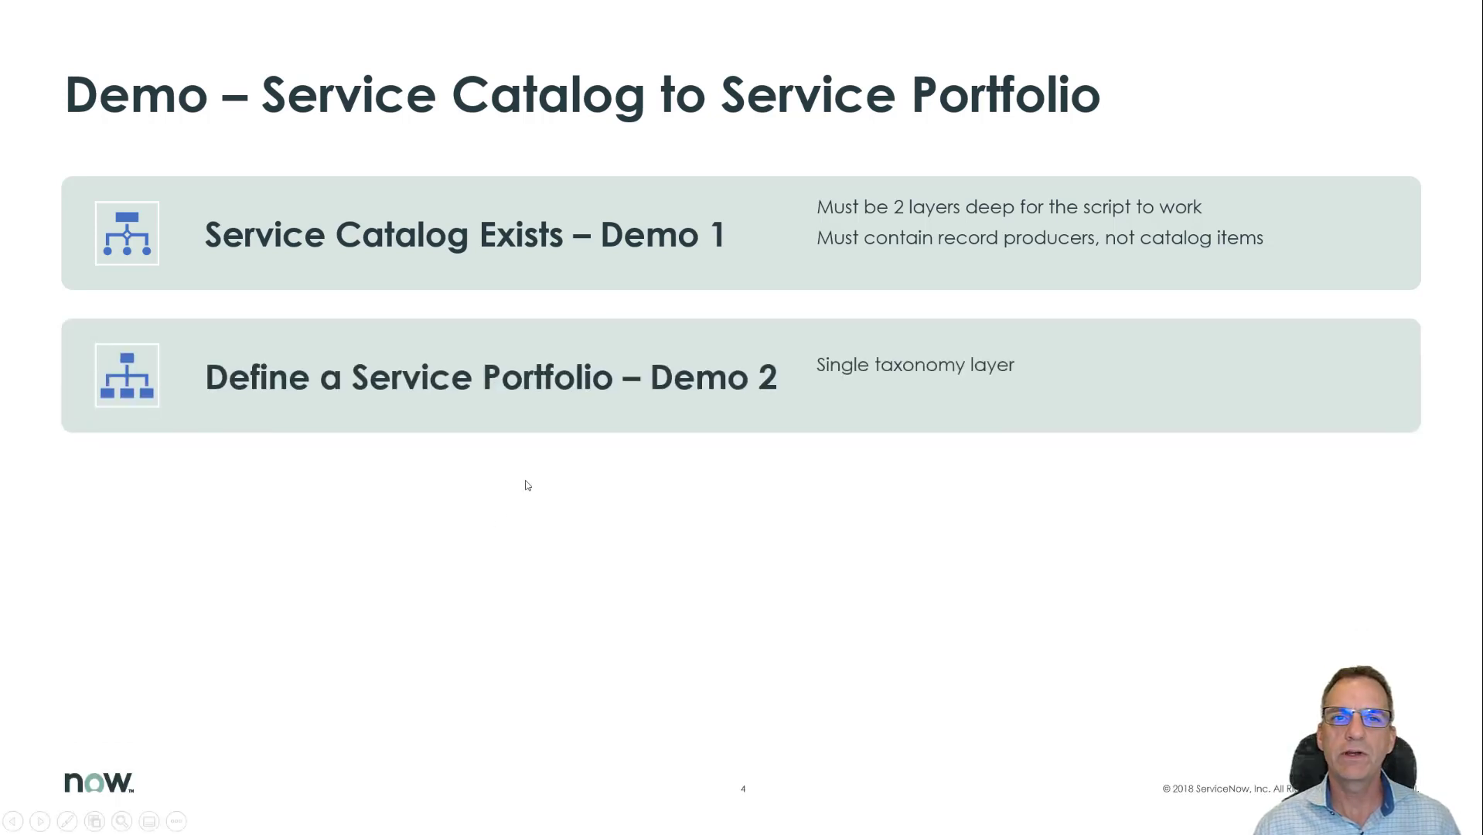
key(alt+Tab)
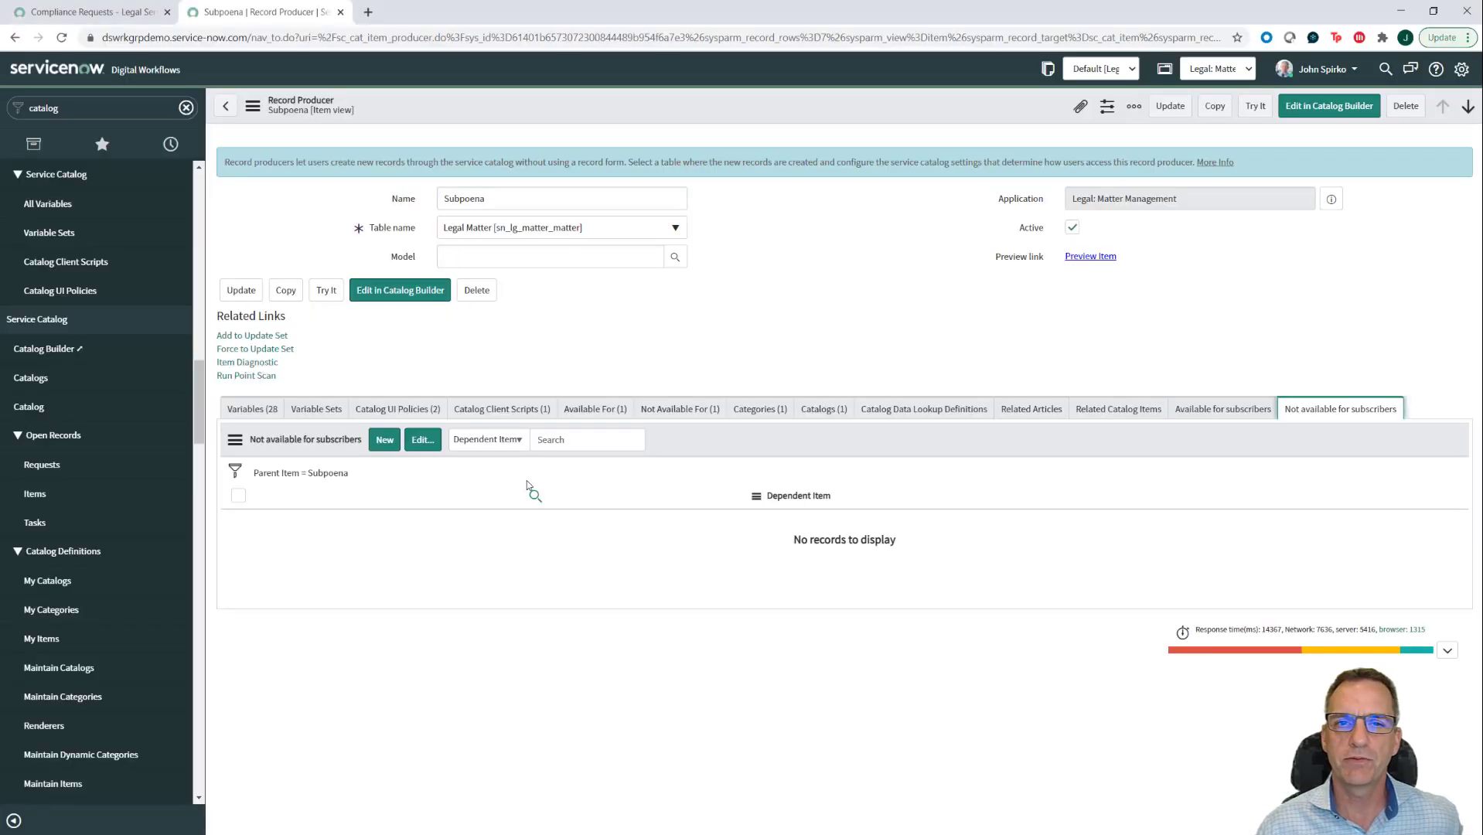
Step: Filter the navigator for "service portfolio" and open the Business Service Portfolio list under CSDM
click(115, 113)
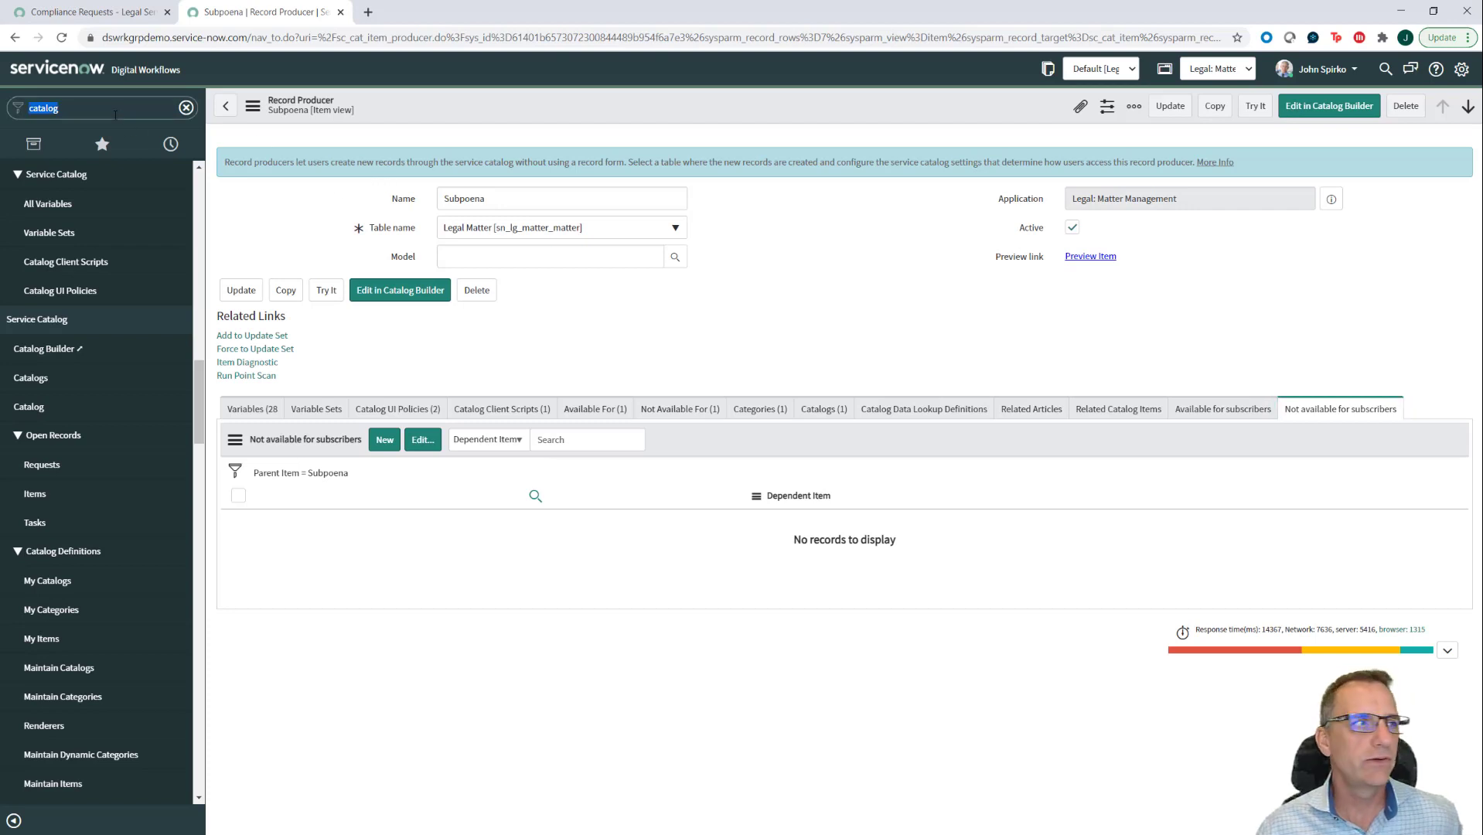
text(service)
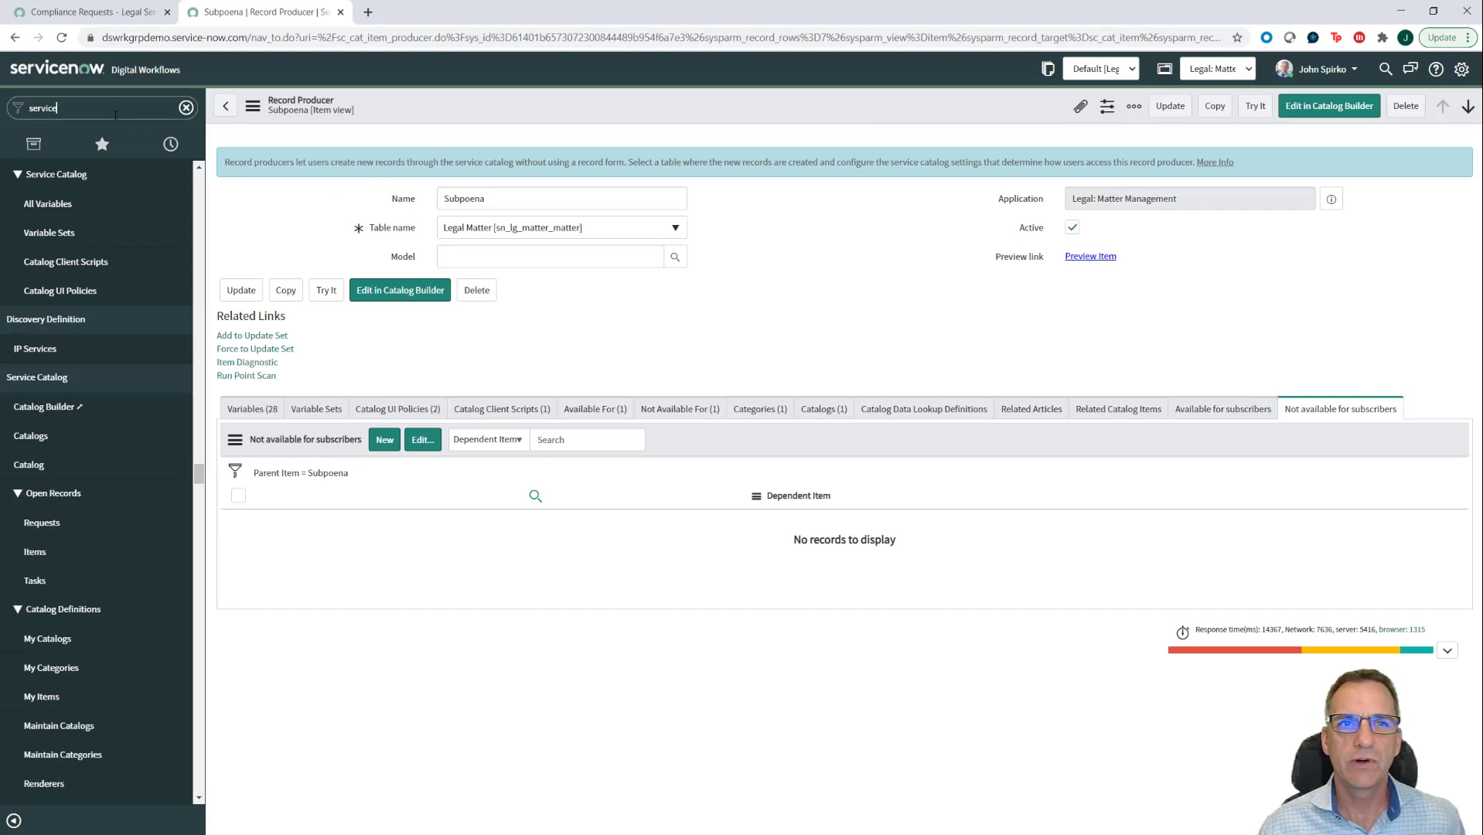
text( por)
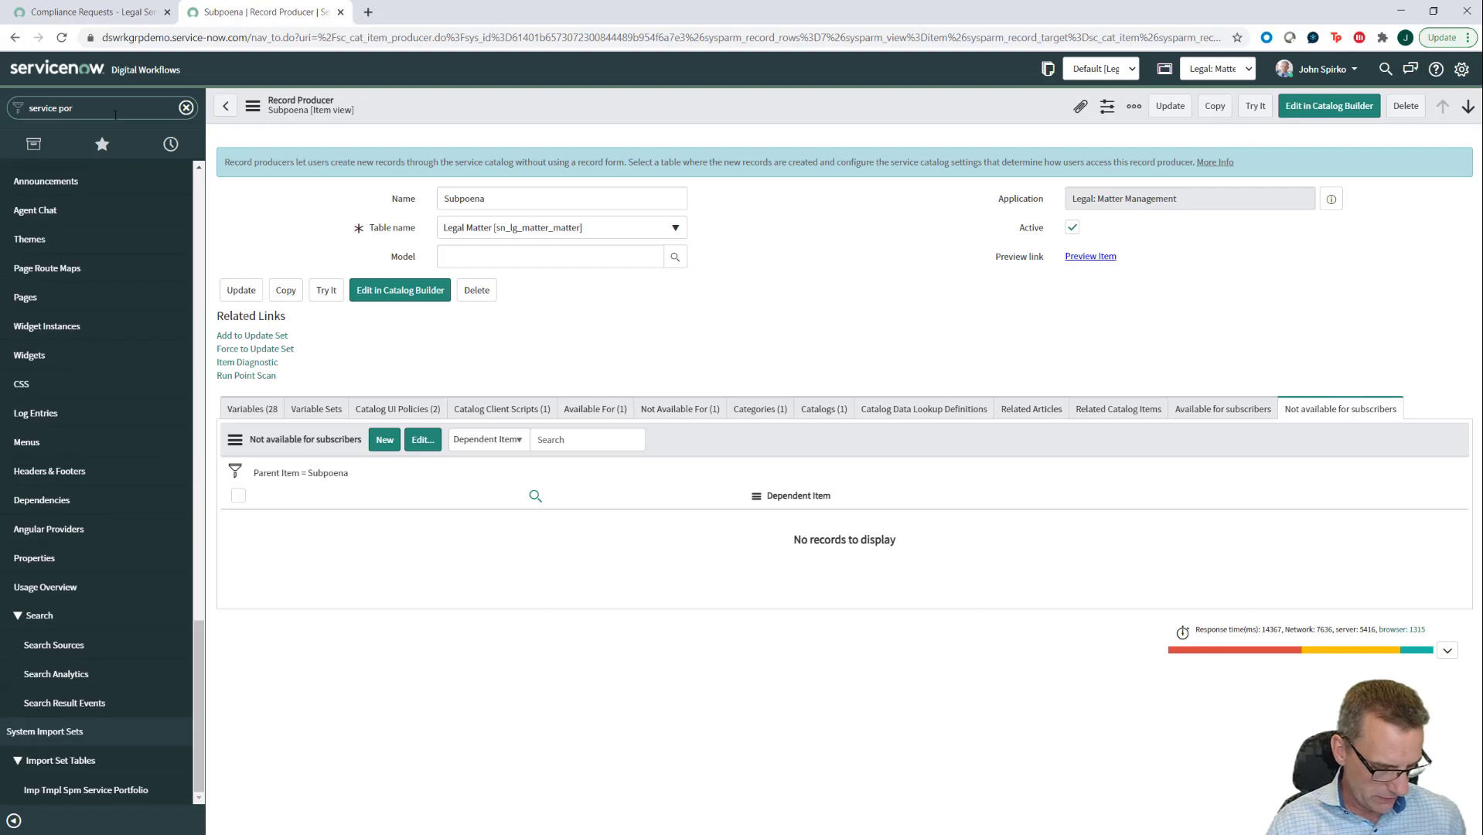
text(t)
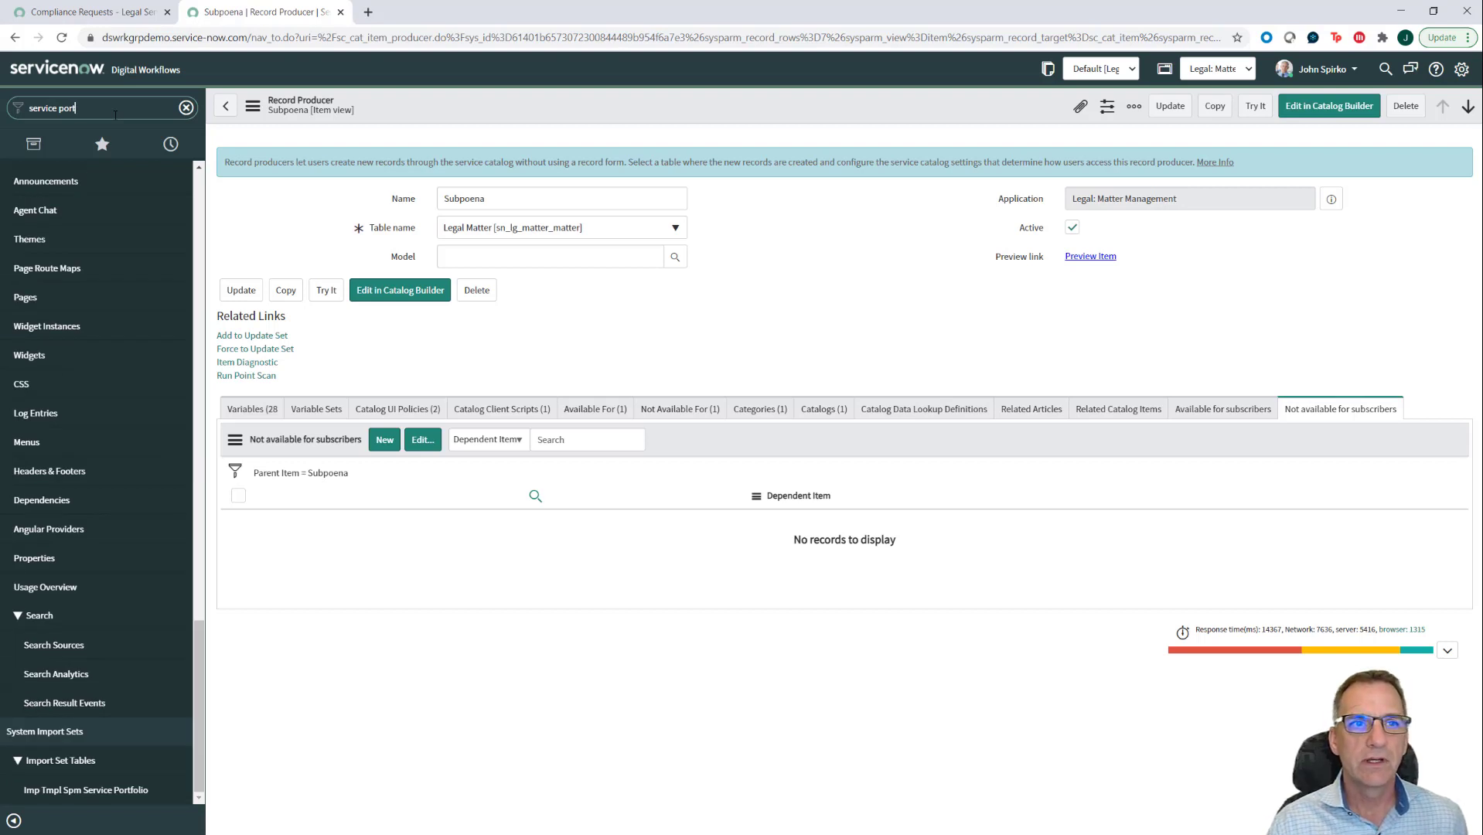
text(fo)
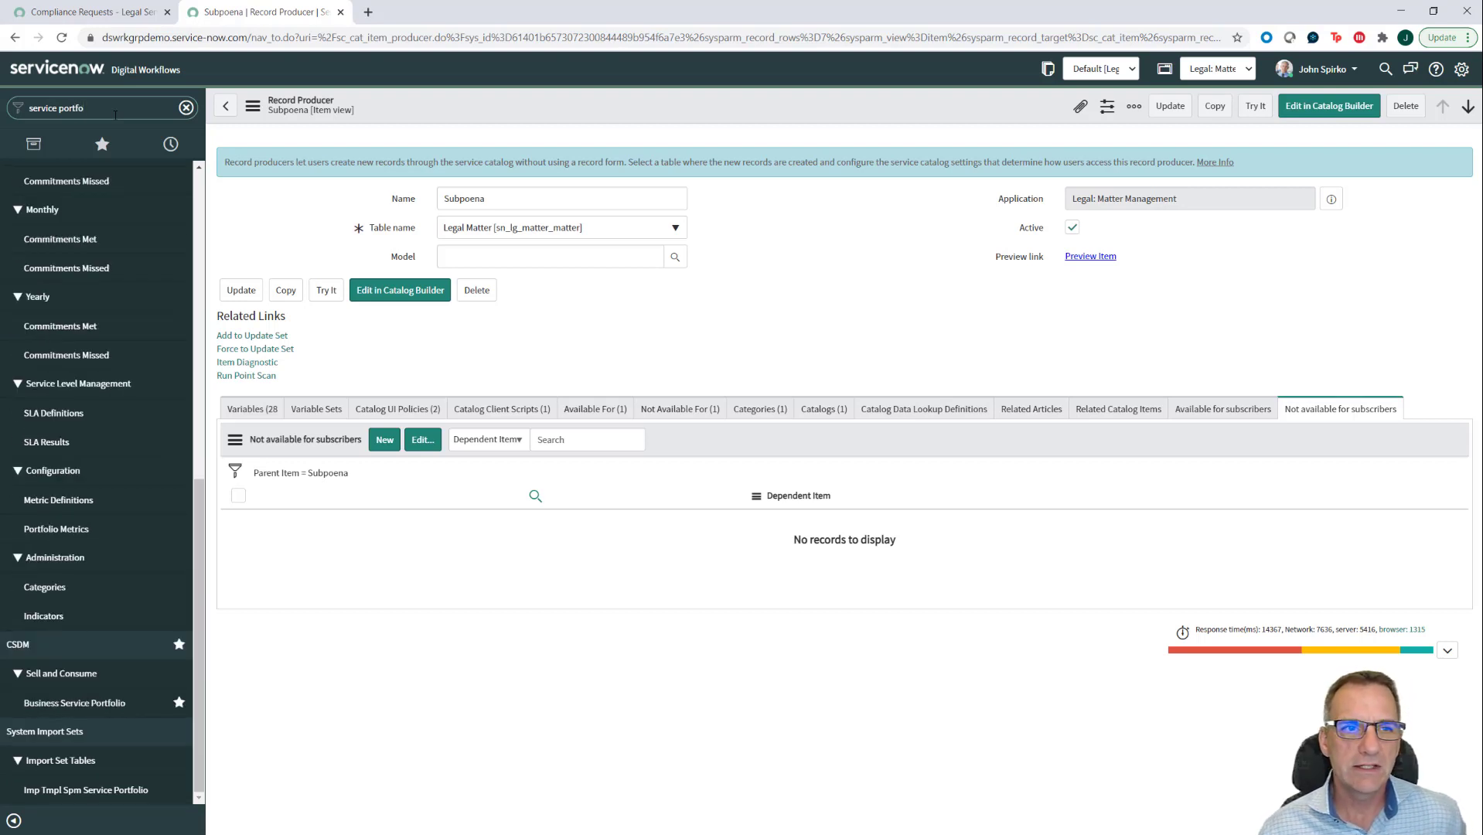
text(lio)
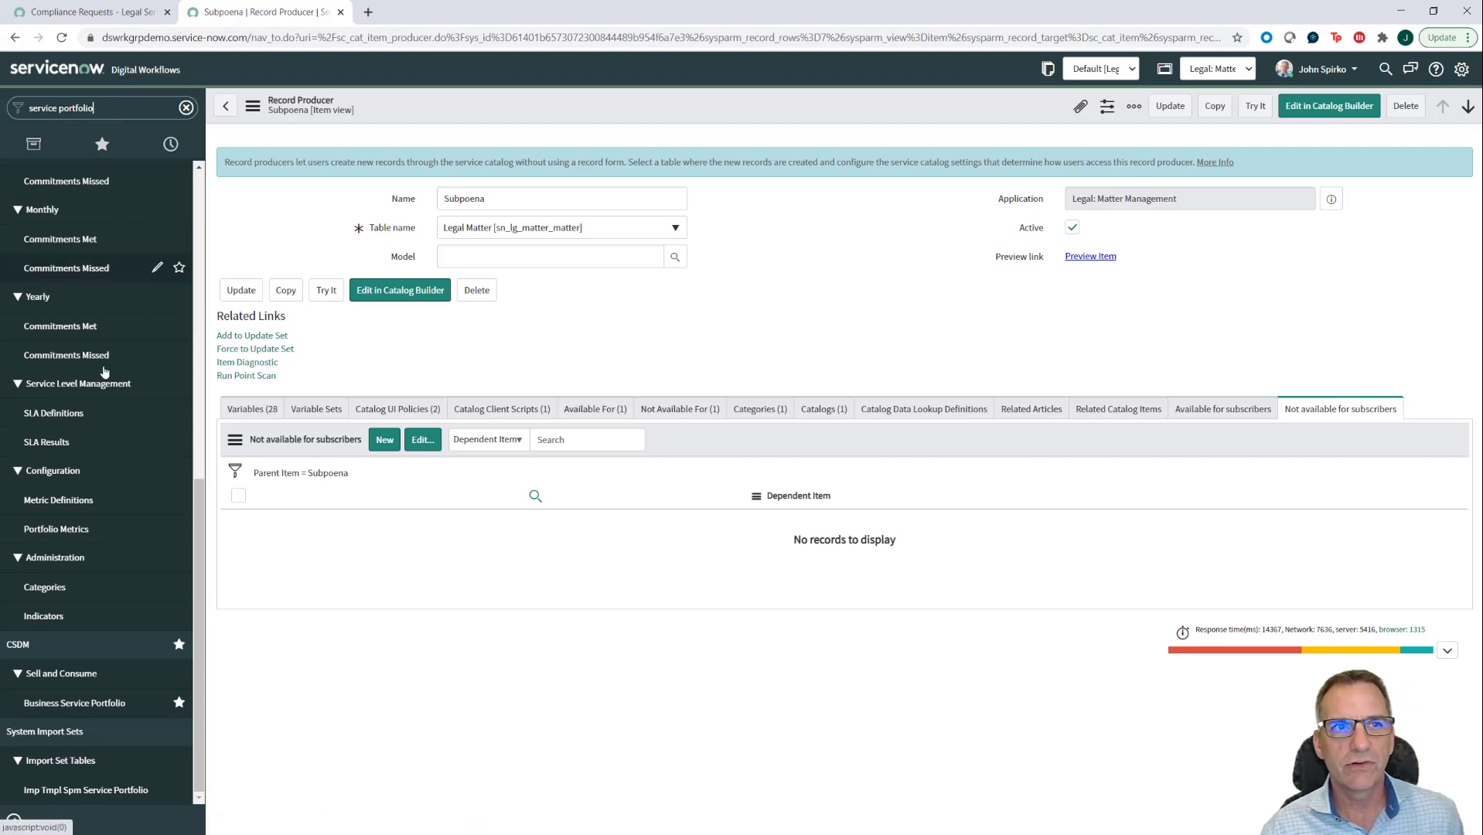
click(62, 704)
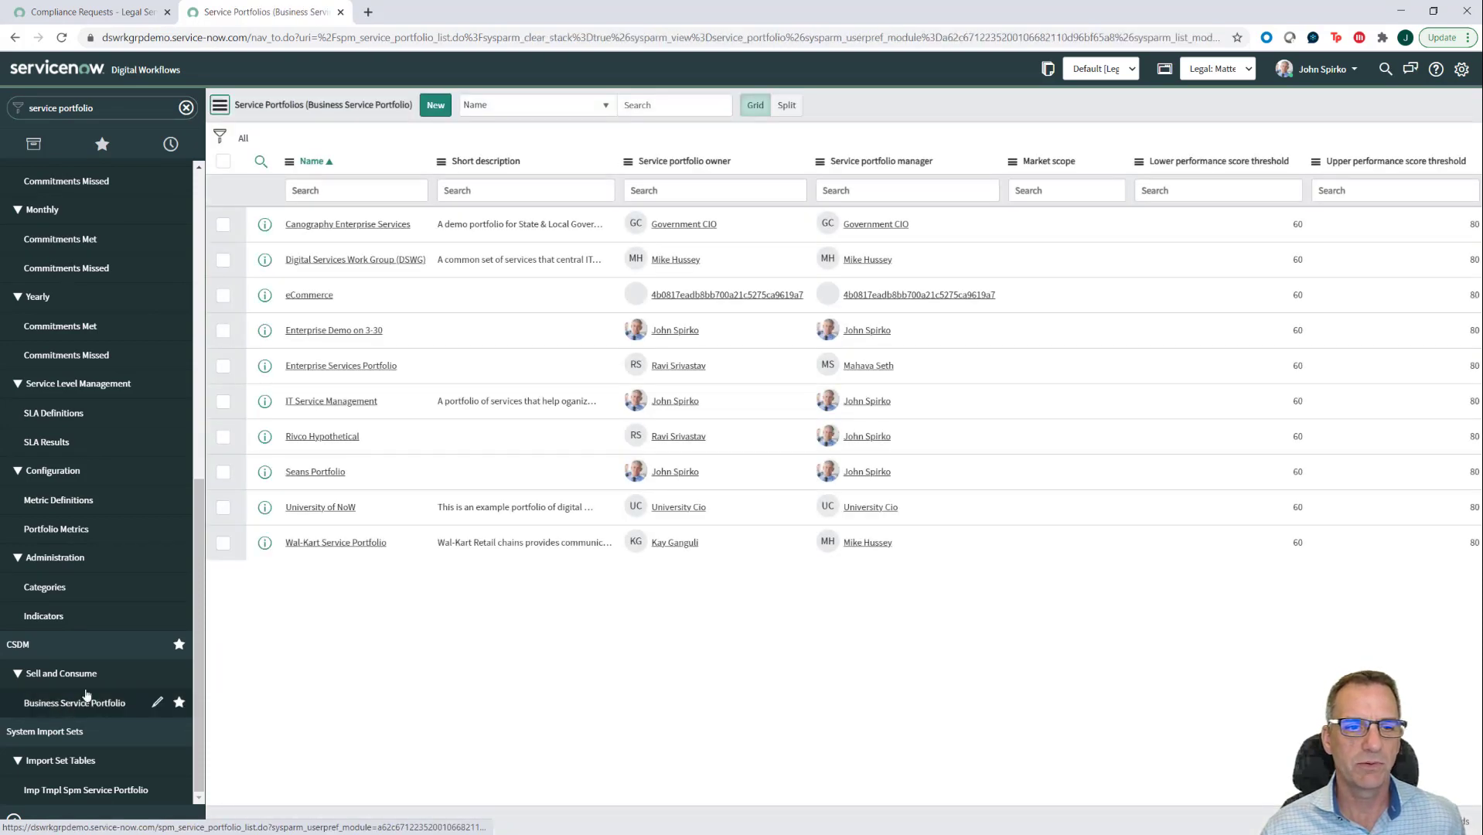
Step: Start a new service portfolio record and name it Enterprise Demo
click(436, 103)
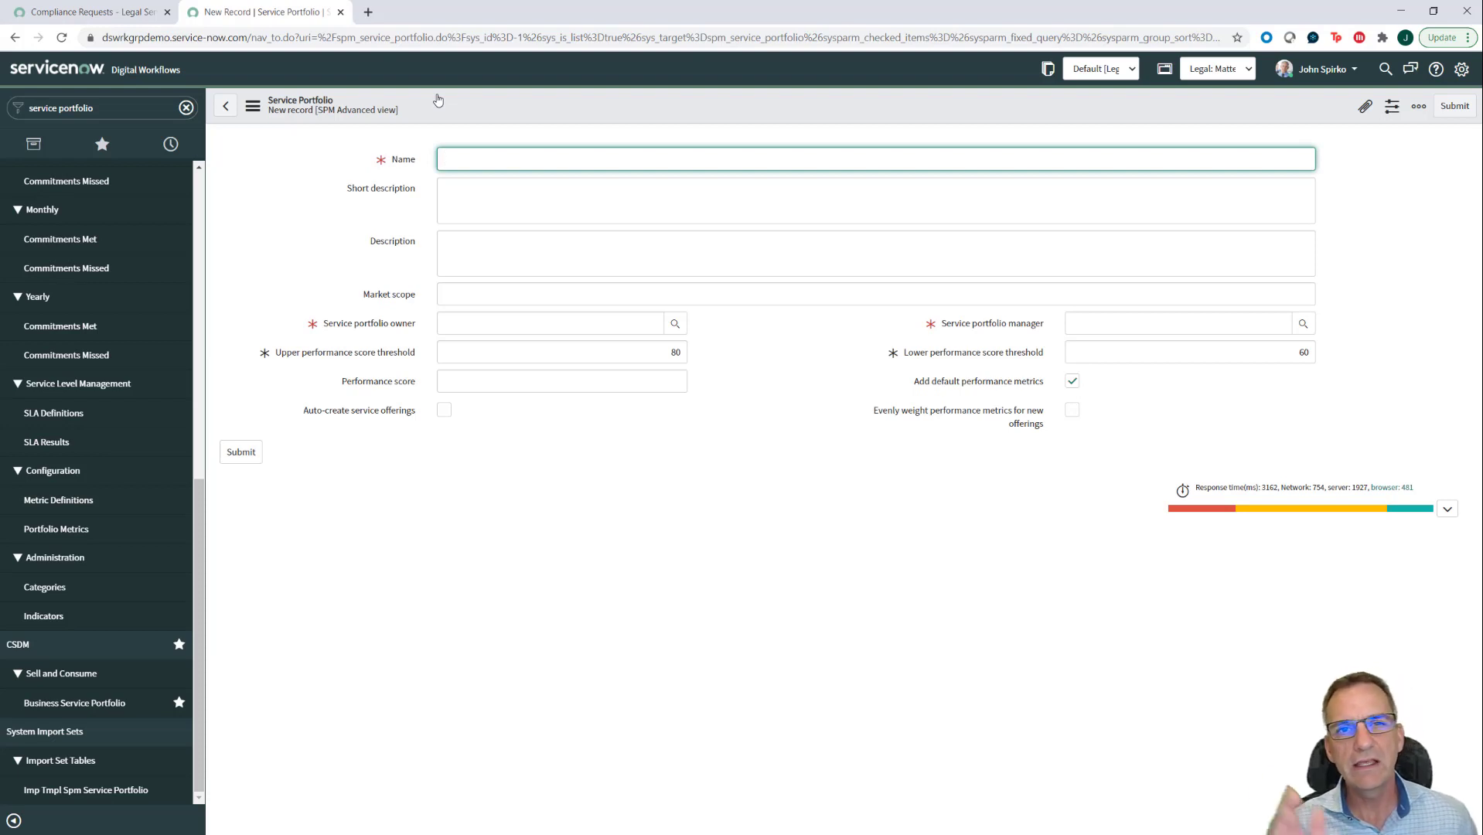
text(Enterp)
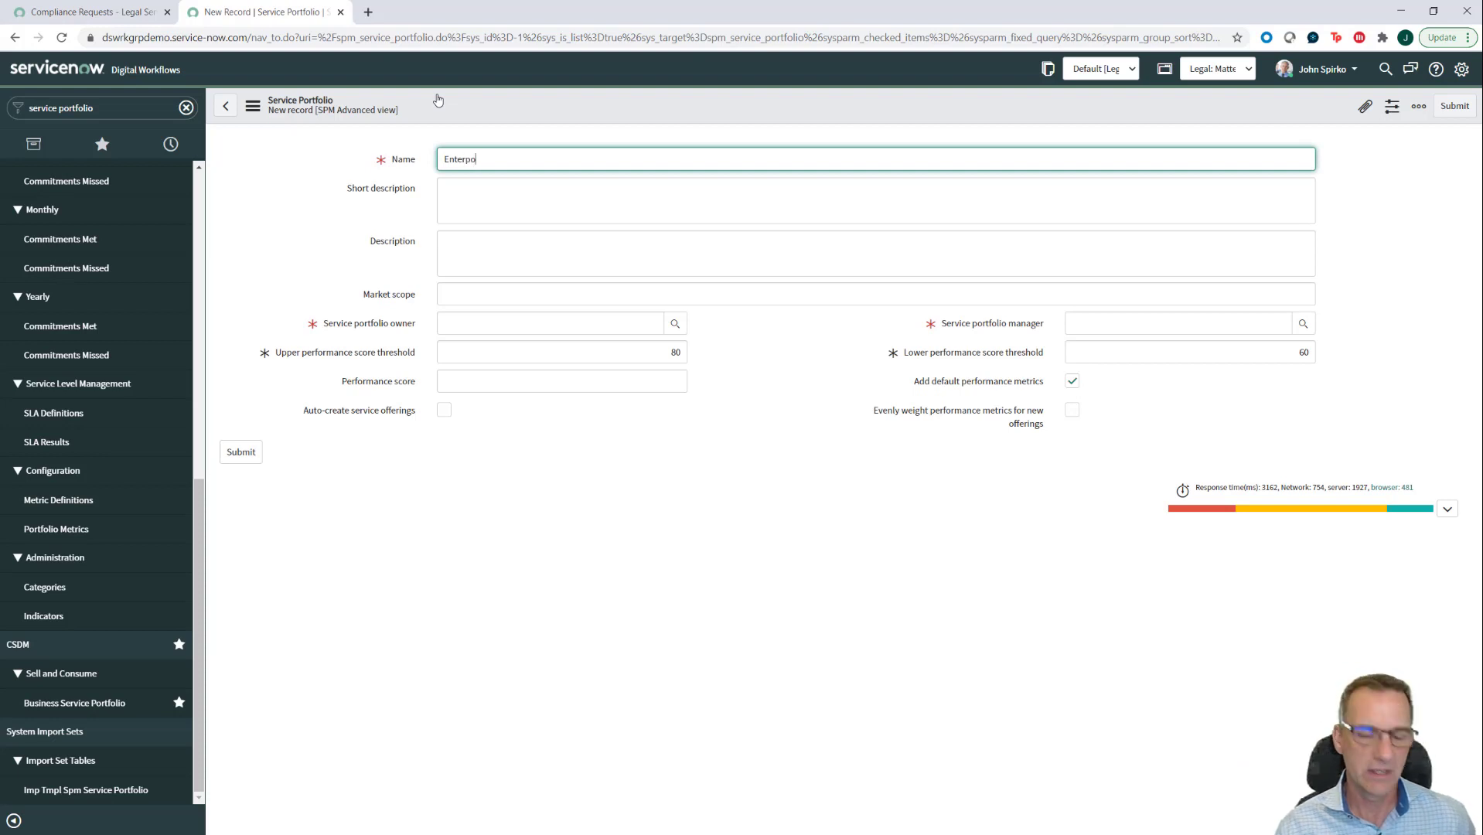
text(rise Demo)
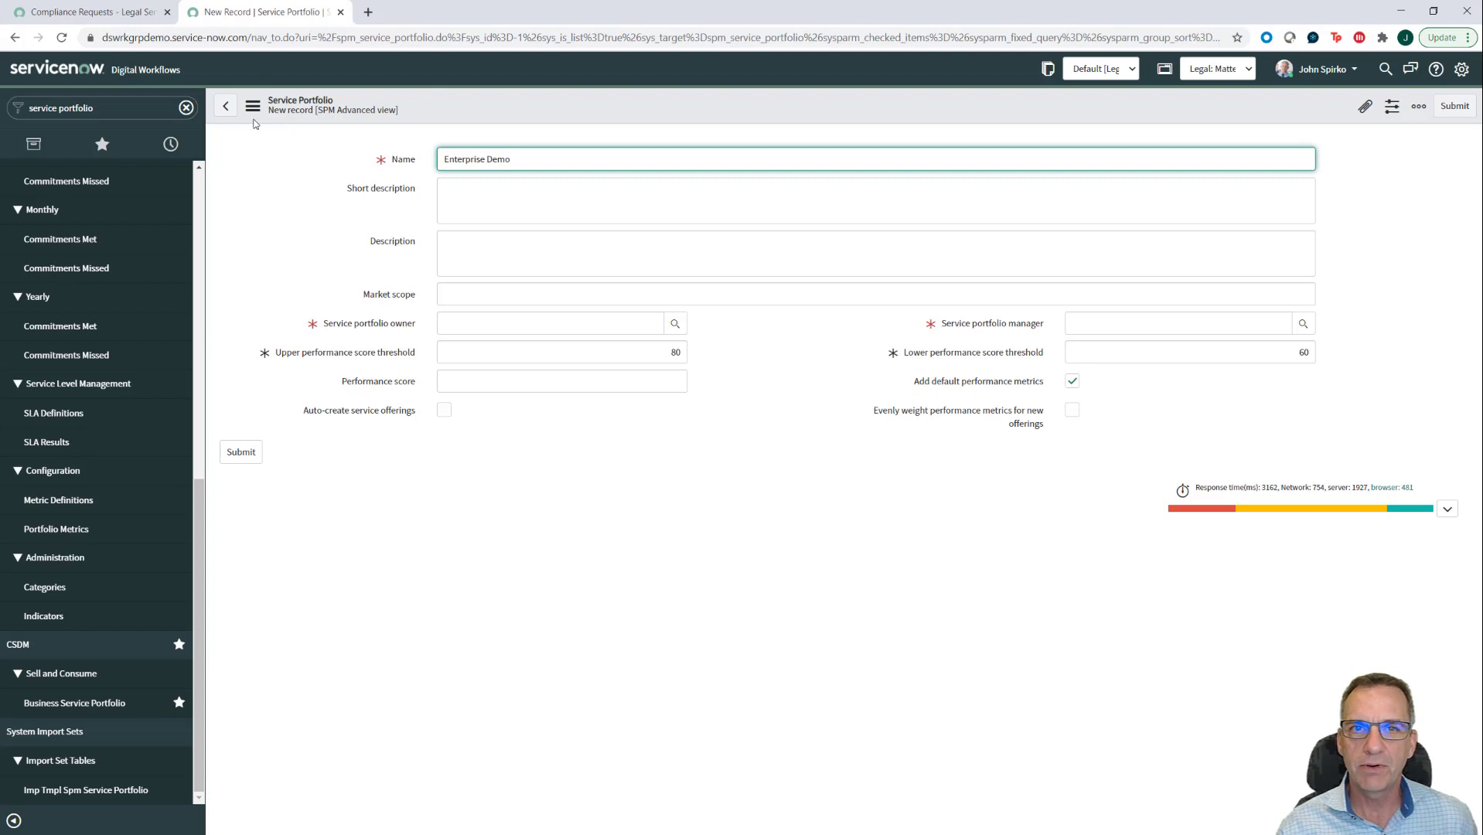
Step: Set the service portfolio owner and the service portfolio manager to the presenter's user record and save the Enterprise Demo portfolio
click(633, 322)
text(john)
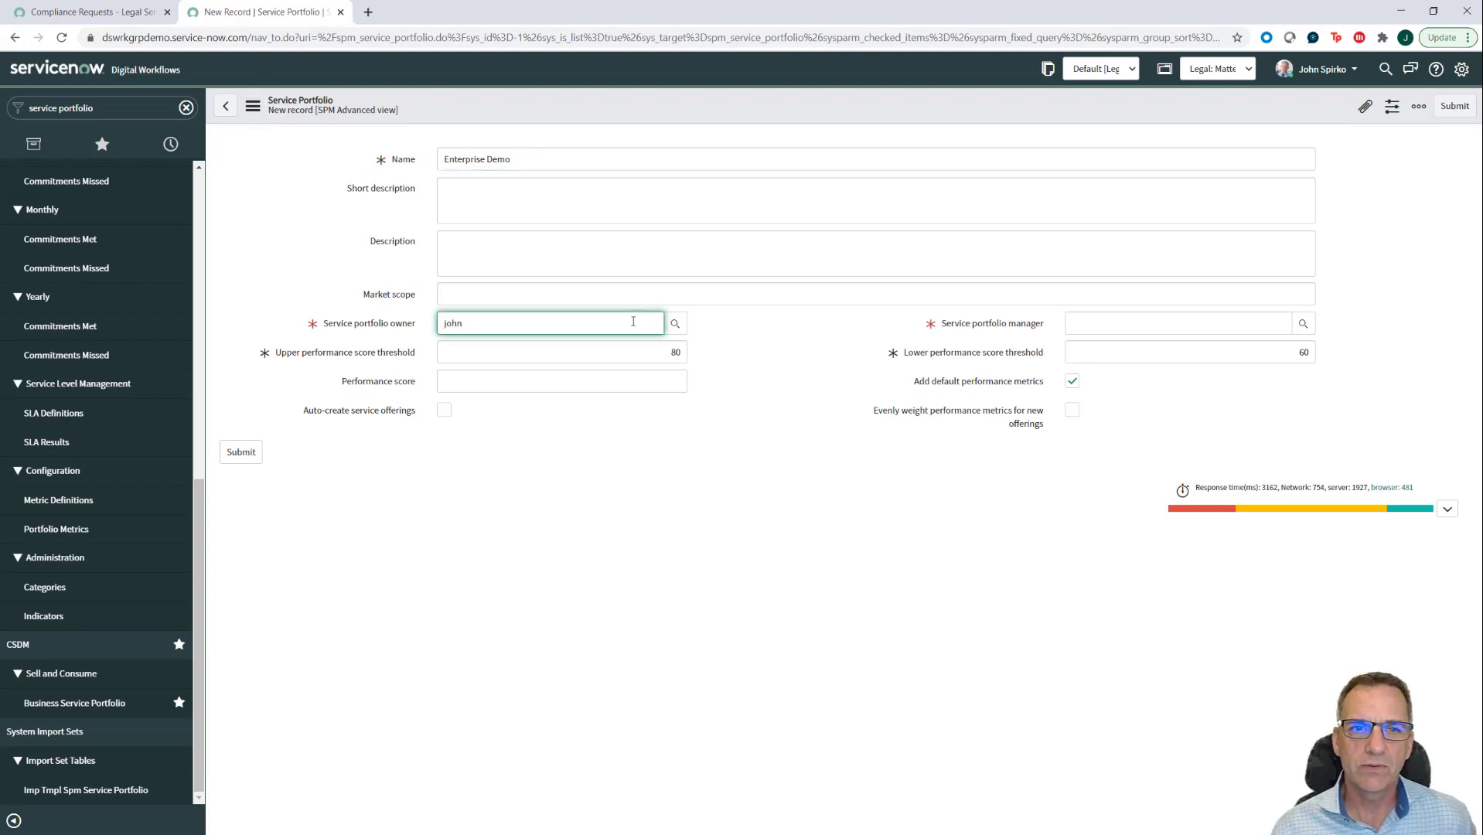
click(531, 346)
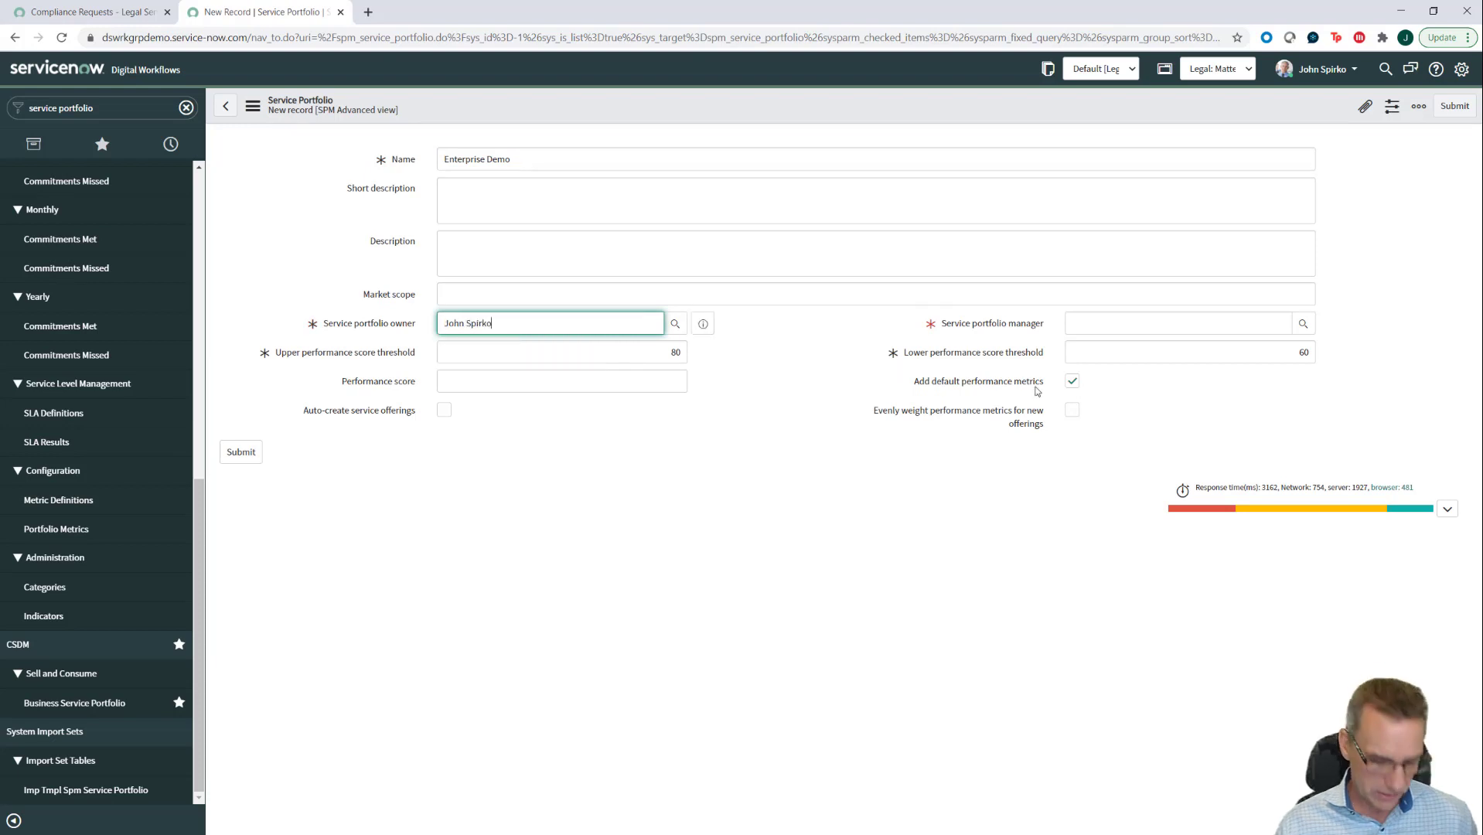
click(1127, 322)
text(john s)
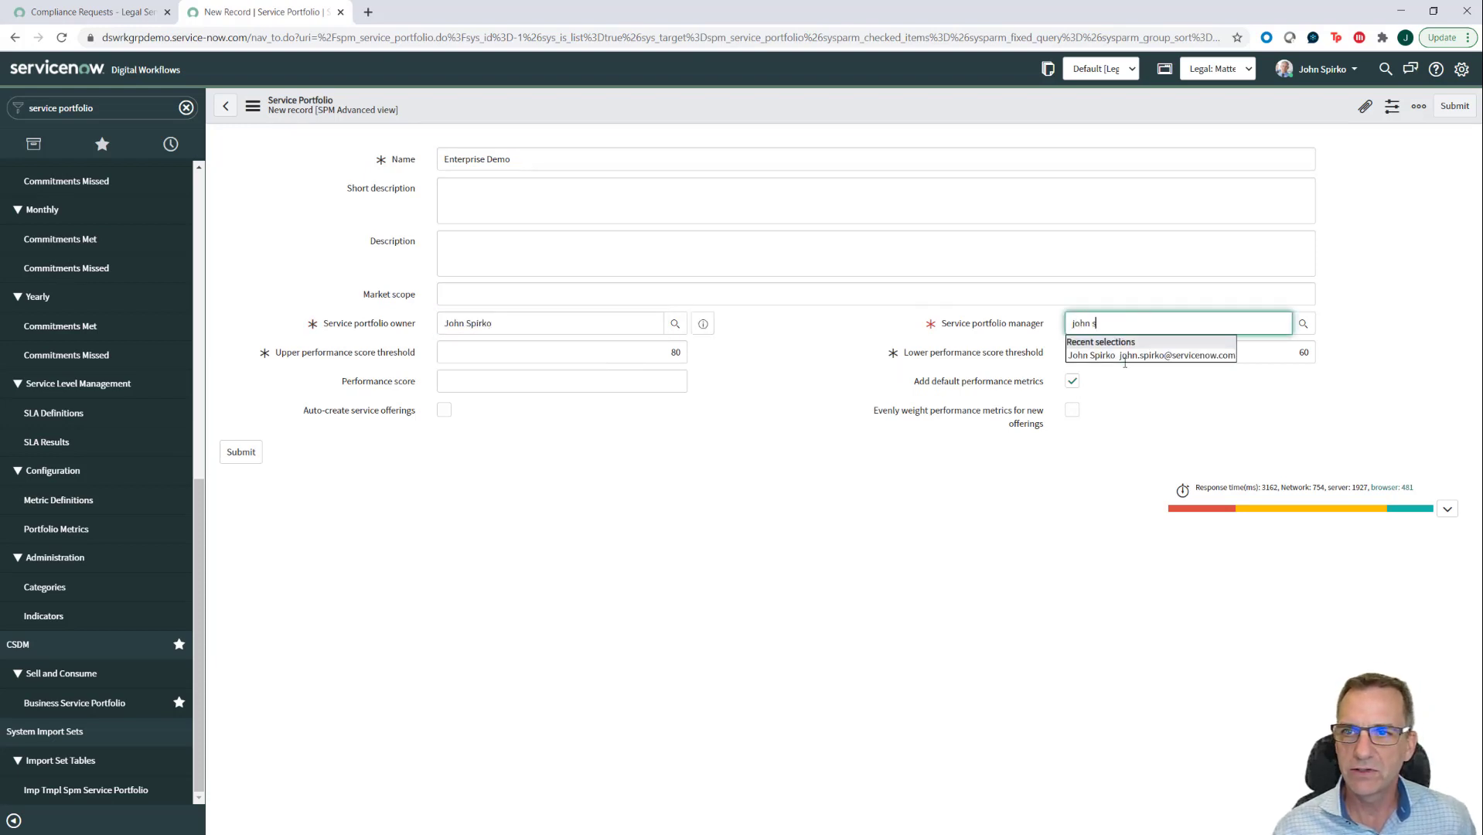
click(1124, 357)
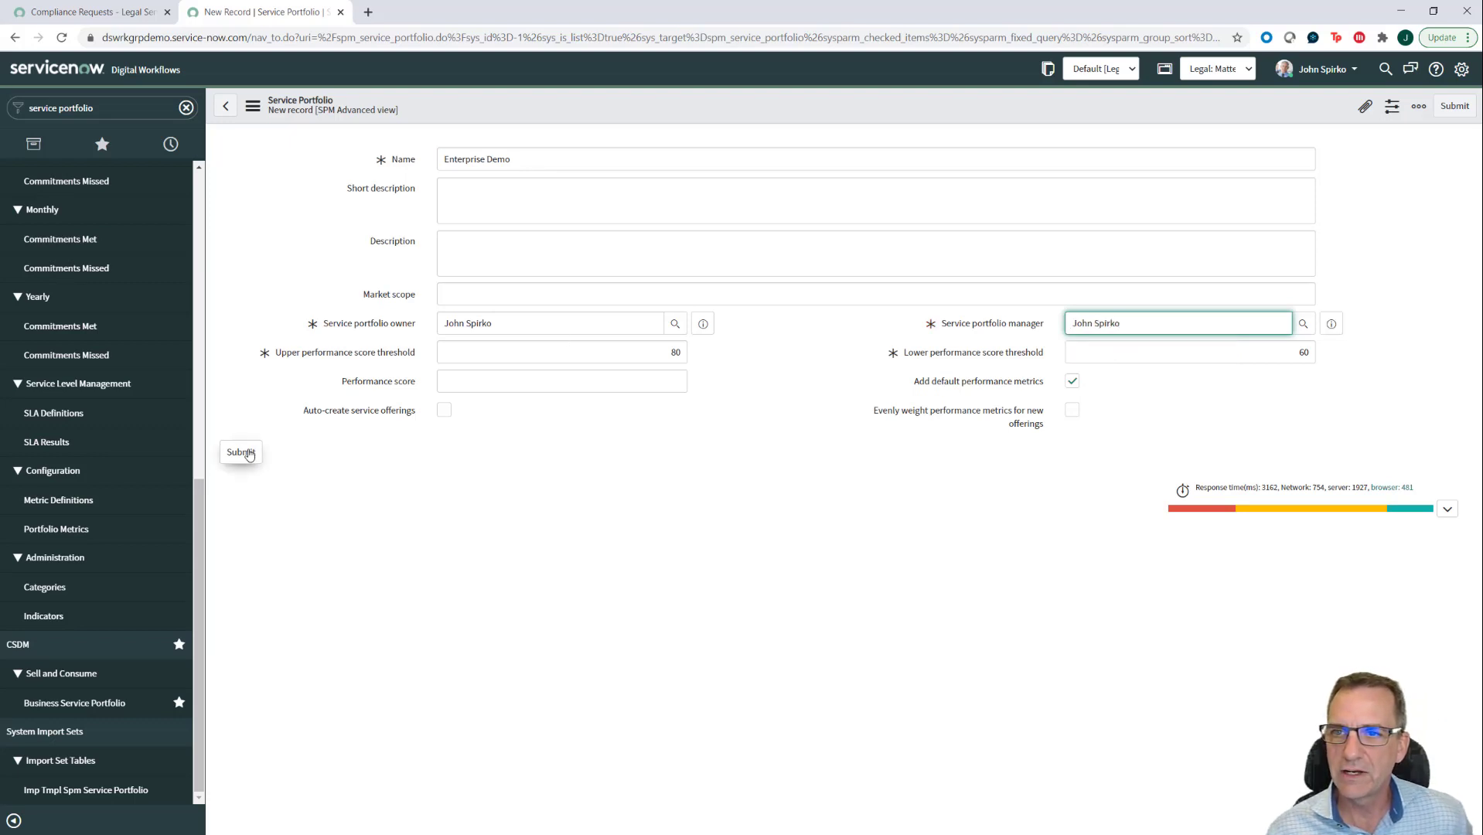
click(253, 106)
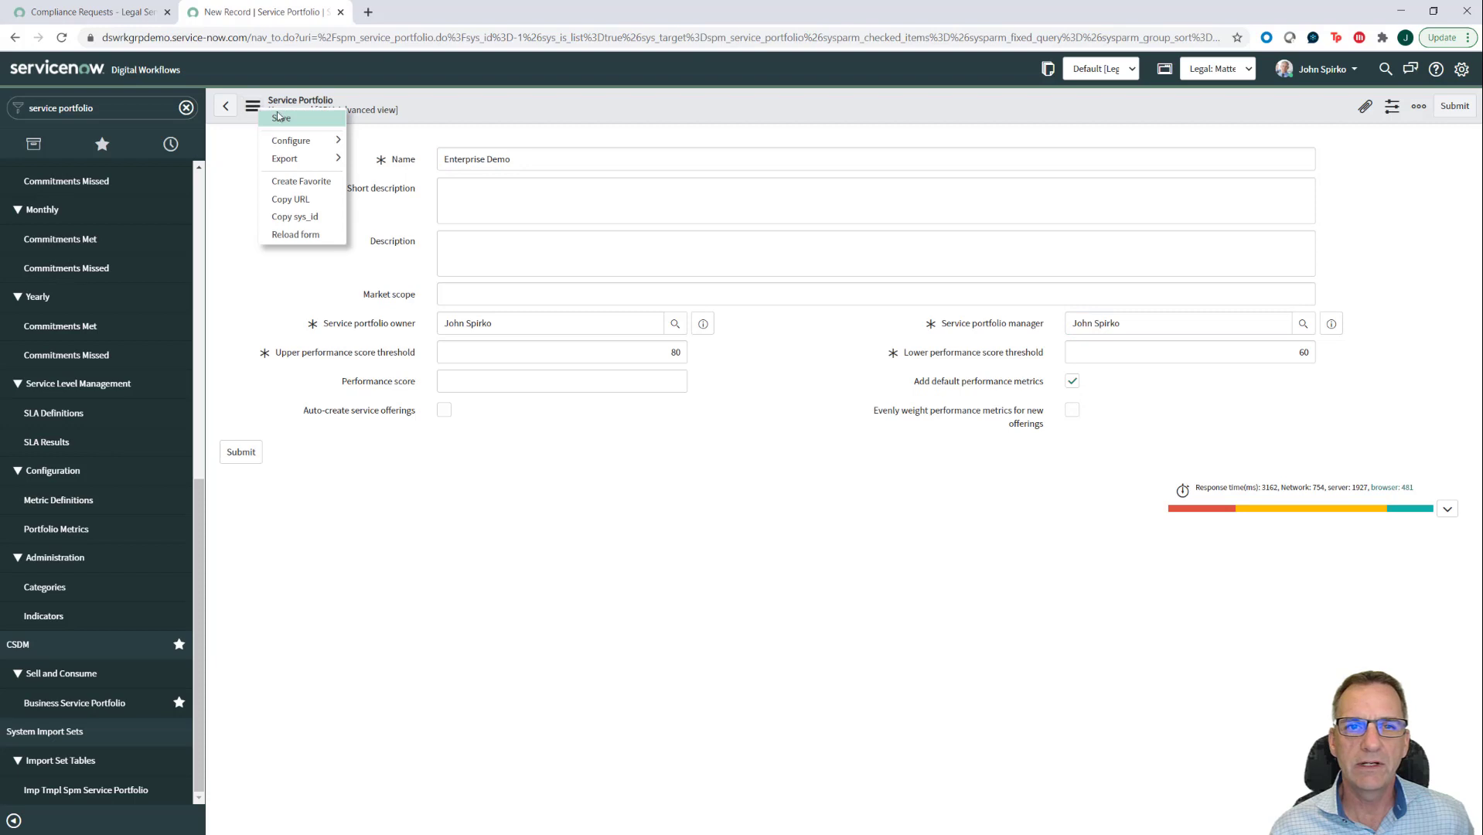
click(280, 116)
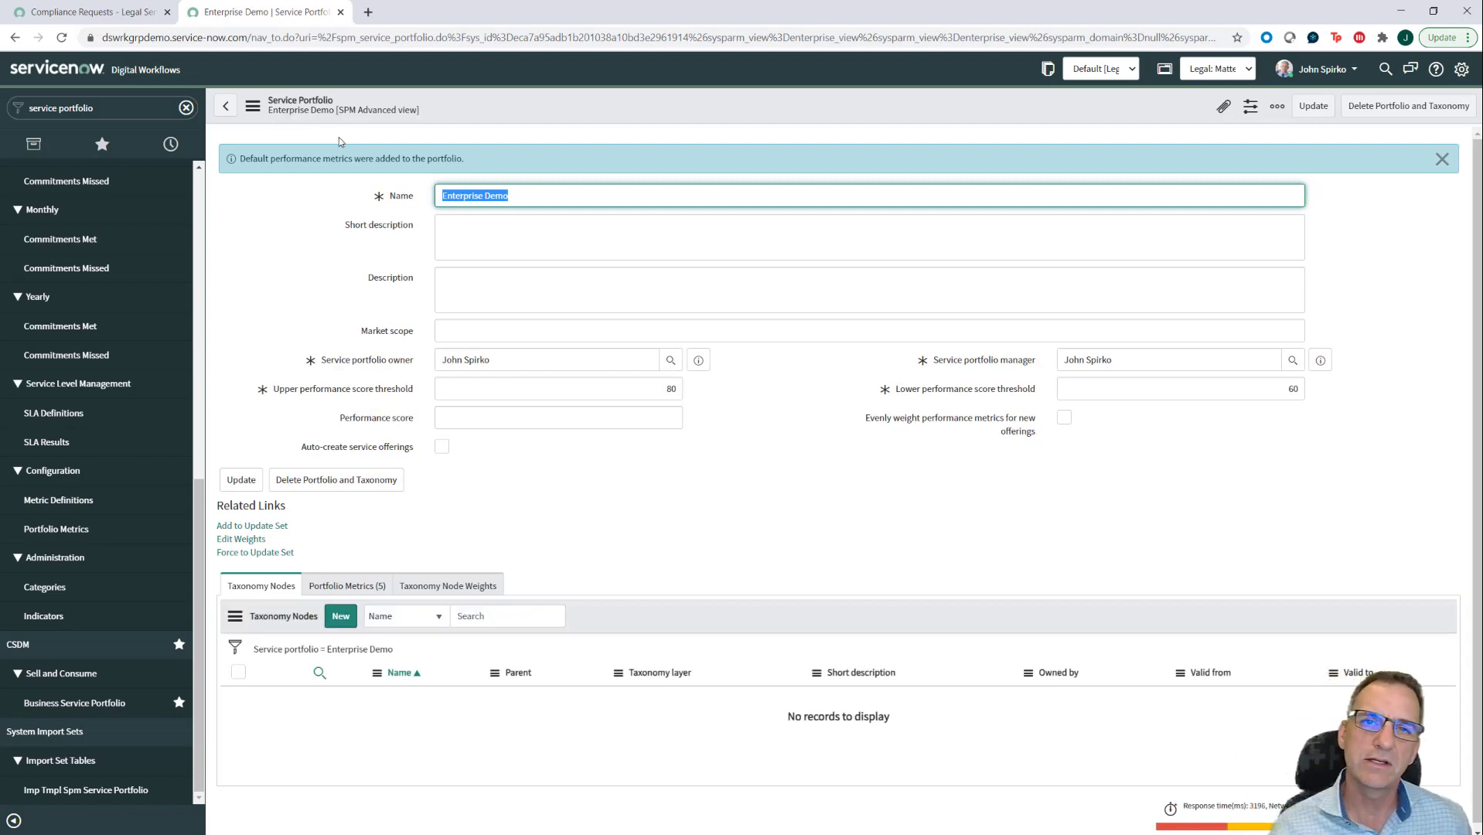
Step: From a new taxonomy node, create a taxonomy layer definition Service Layer with order 100 for Enterprise Demo, and check it in the taxonomy layer lookup
click(340, 616)
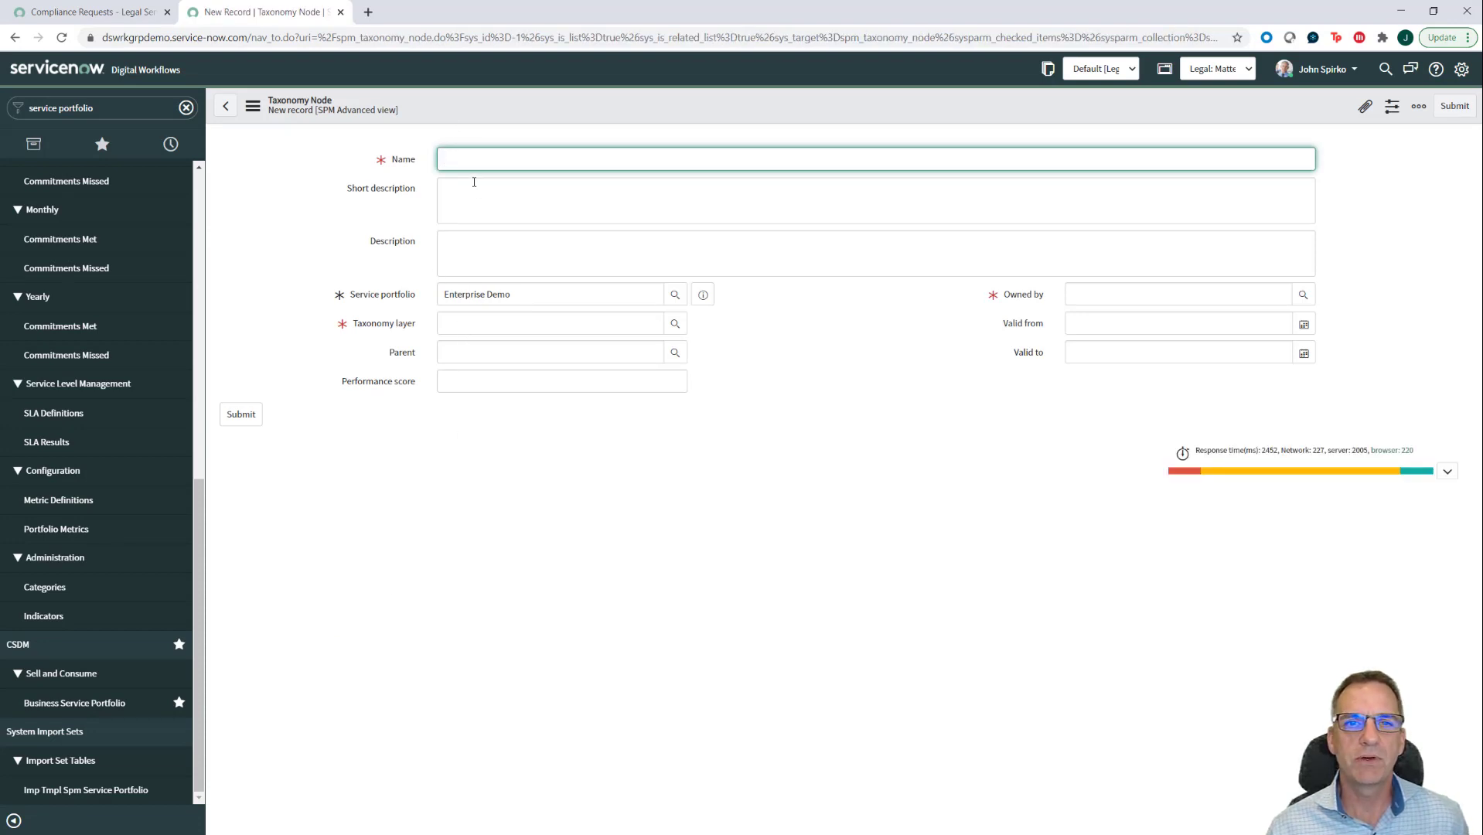
click(676, 325)
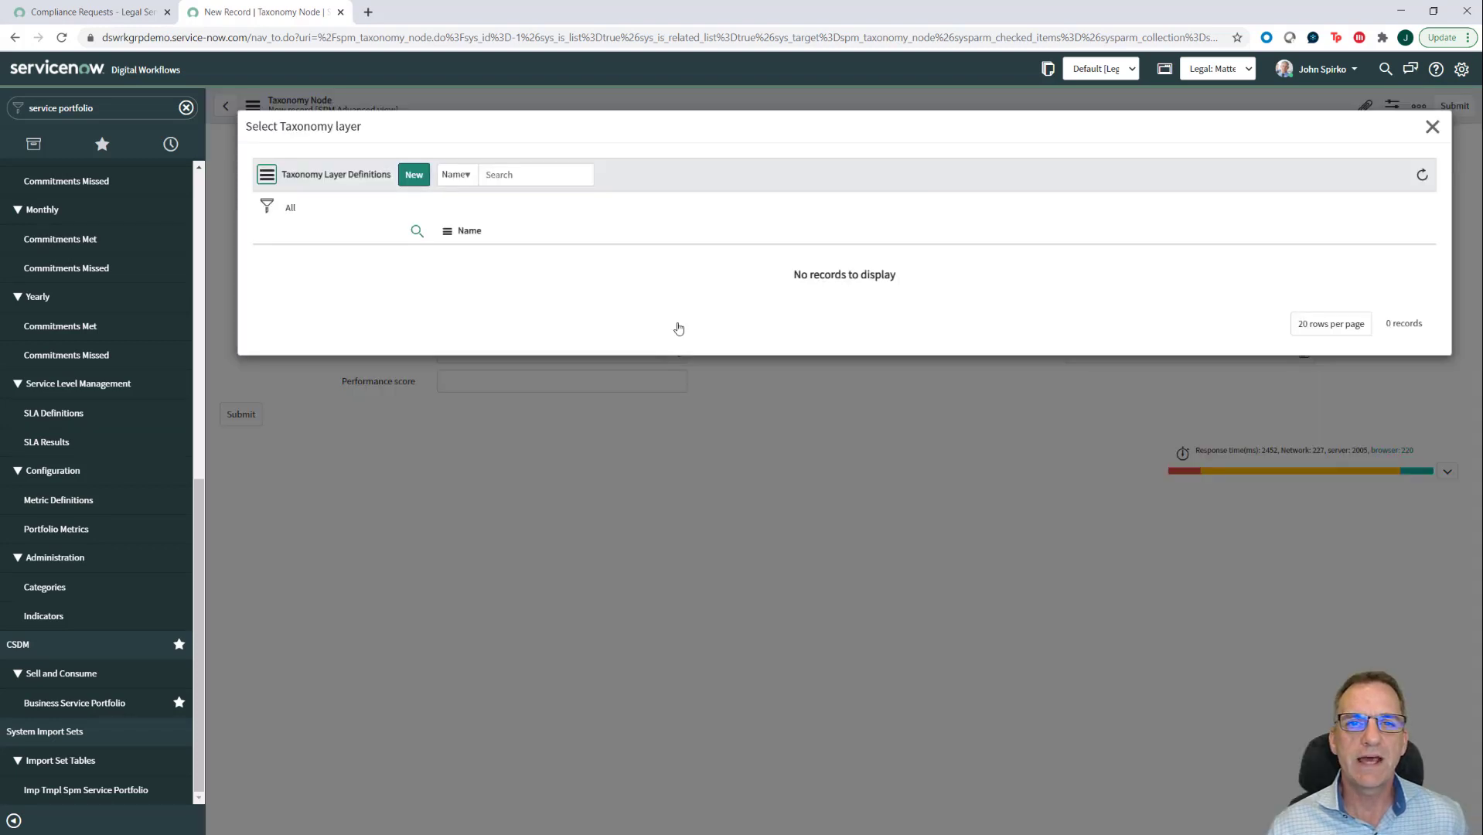
click(415, 177)
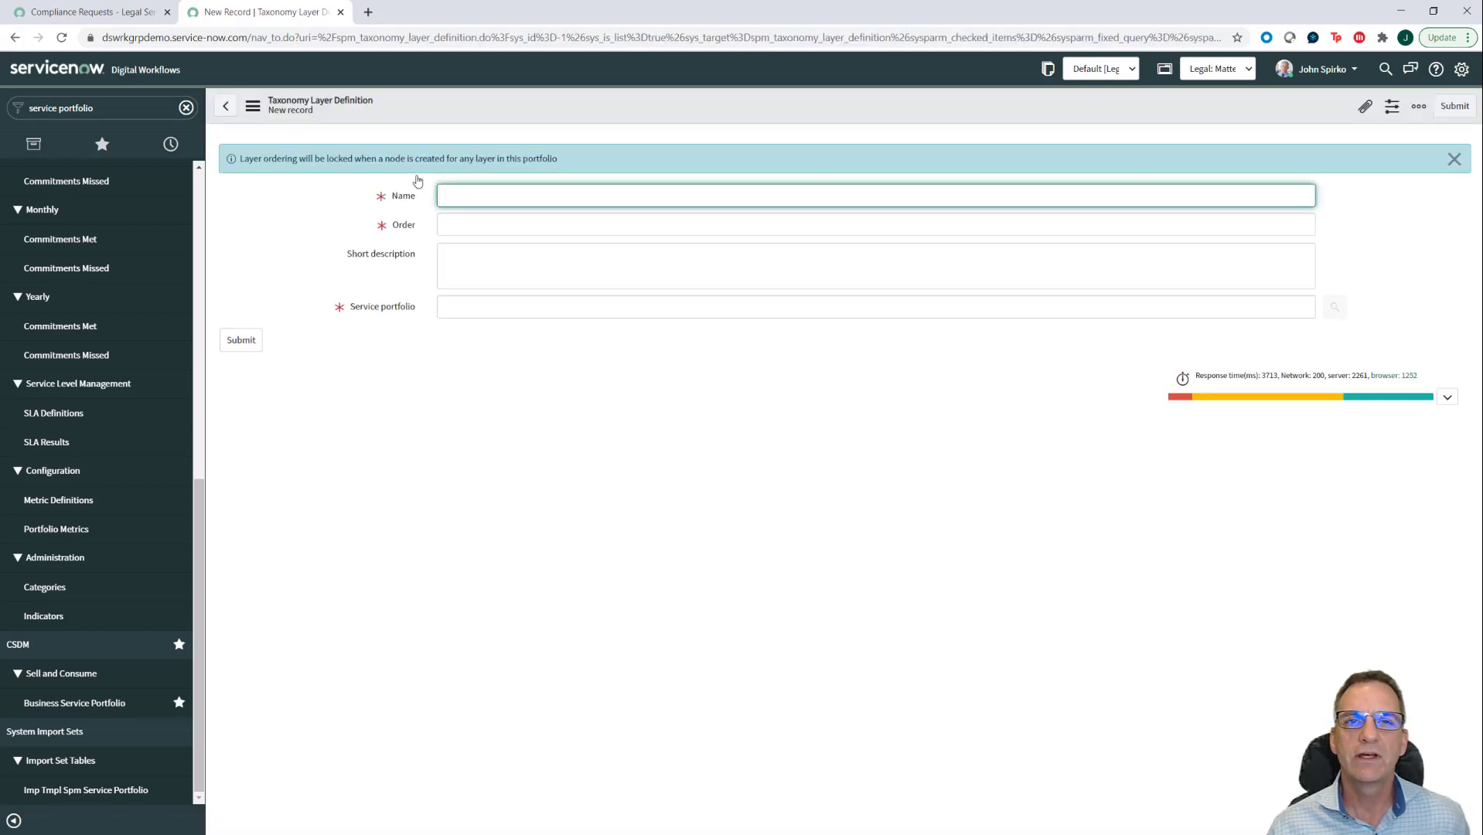
text(Service Layer)
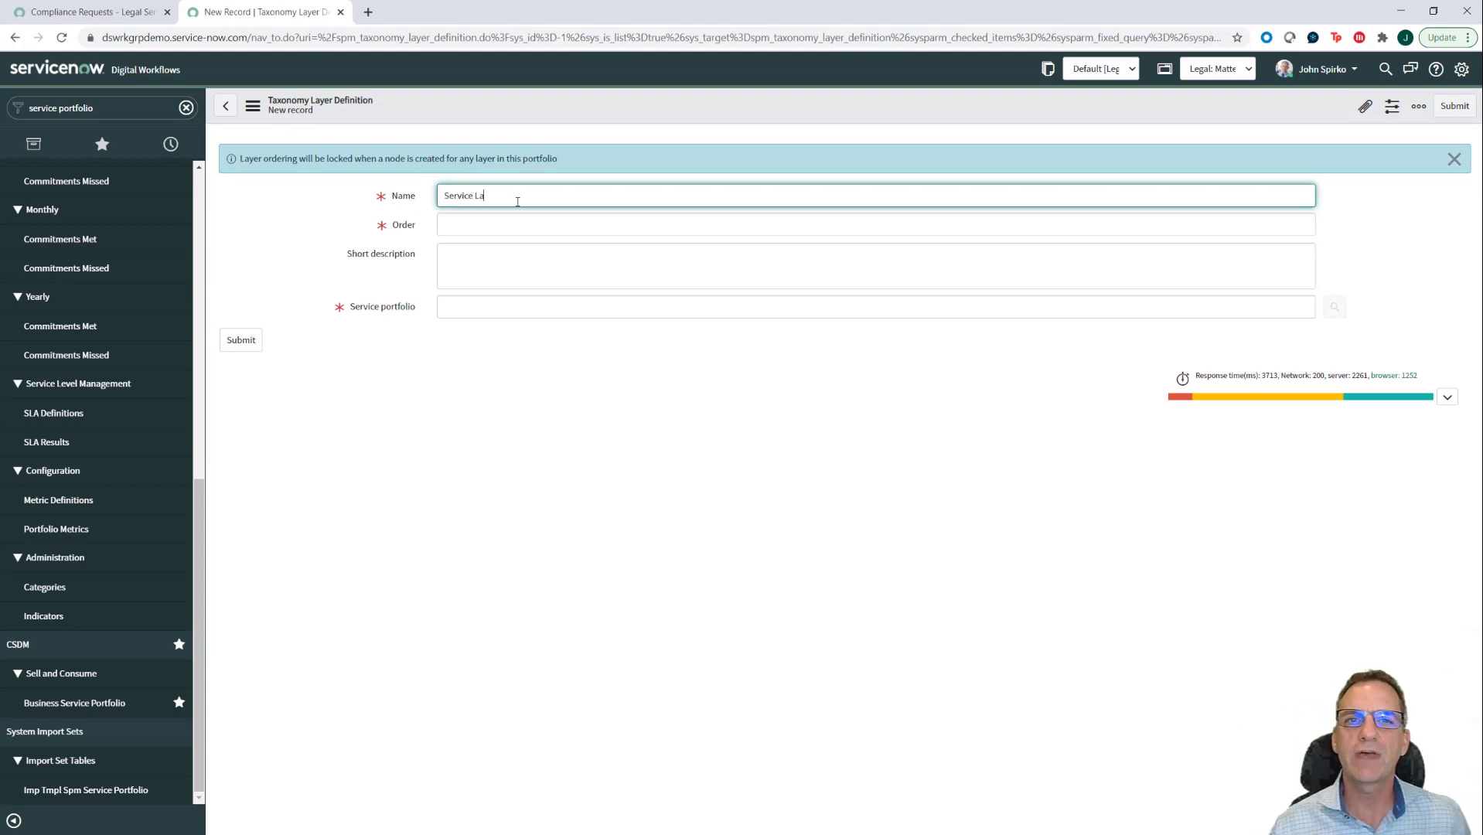
click(530, 222)
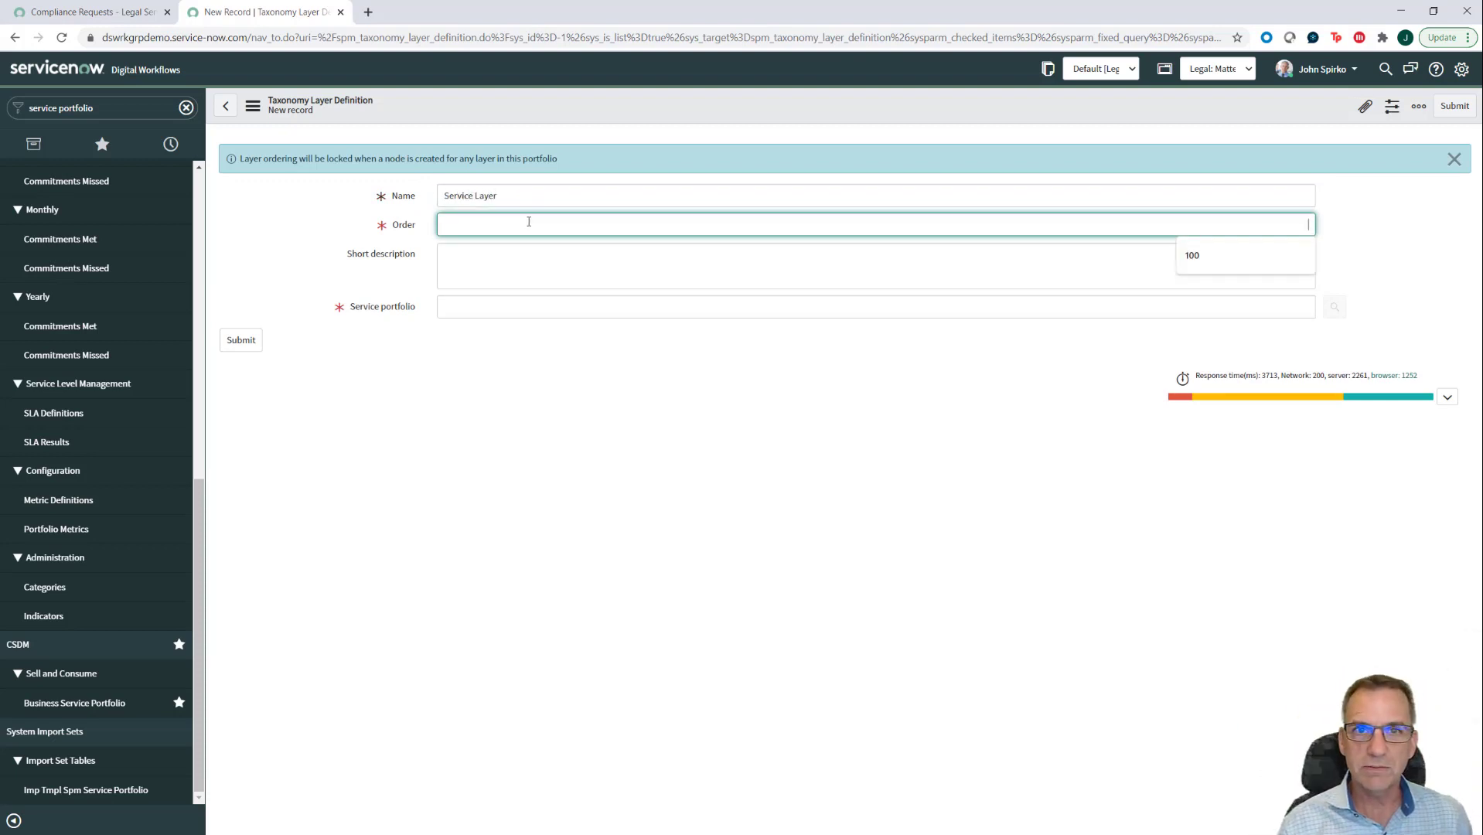
click(1202, 259)
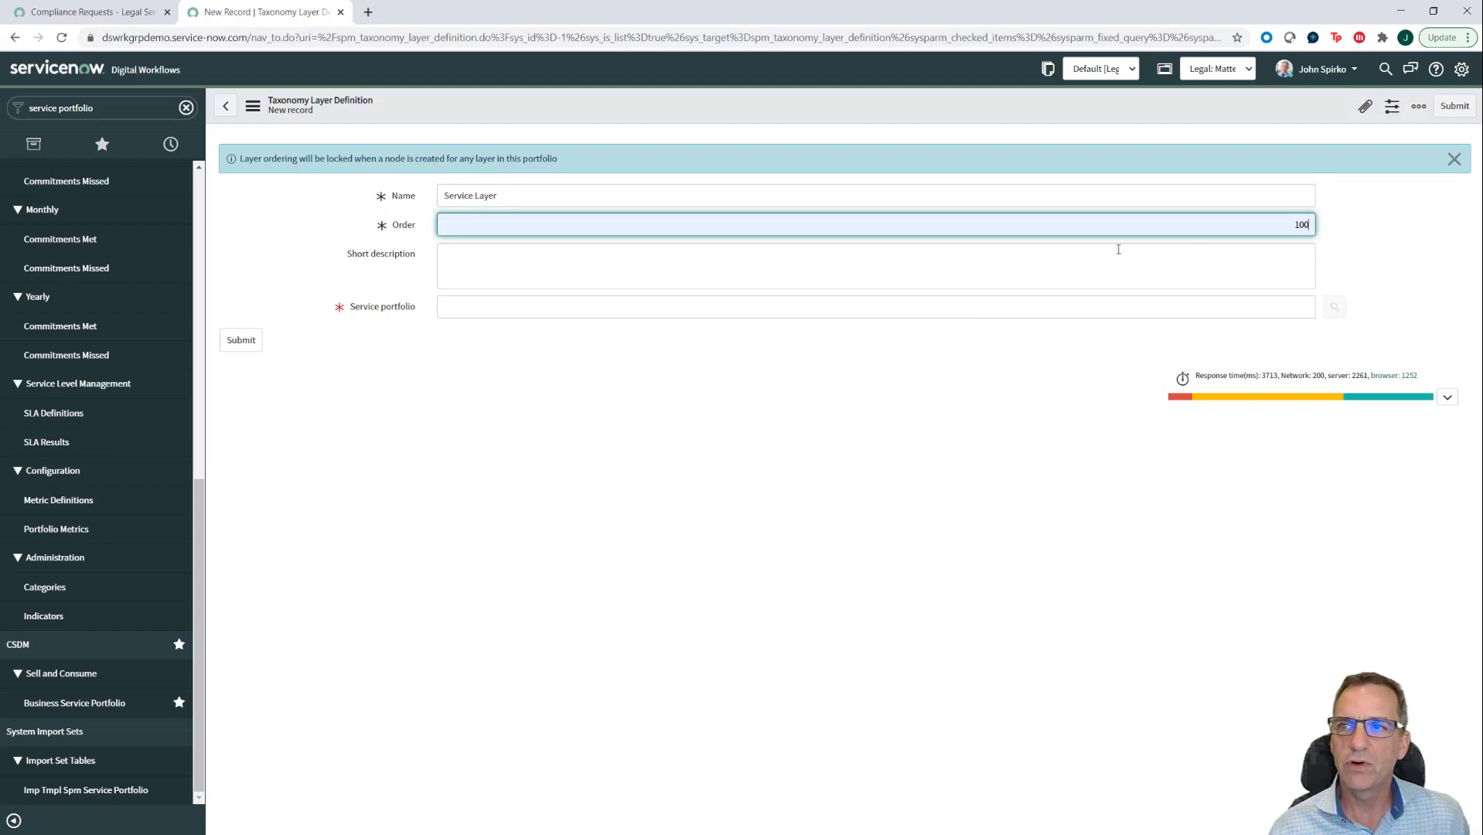
click(769, 306)
text(E)
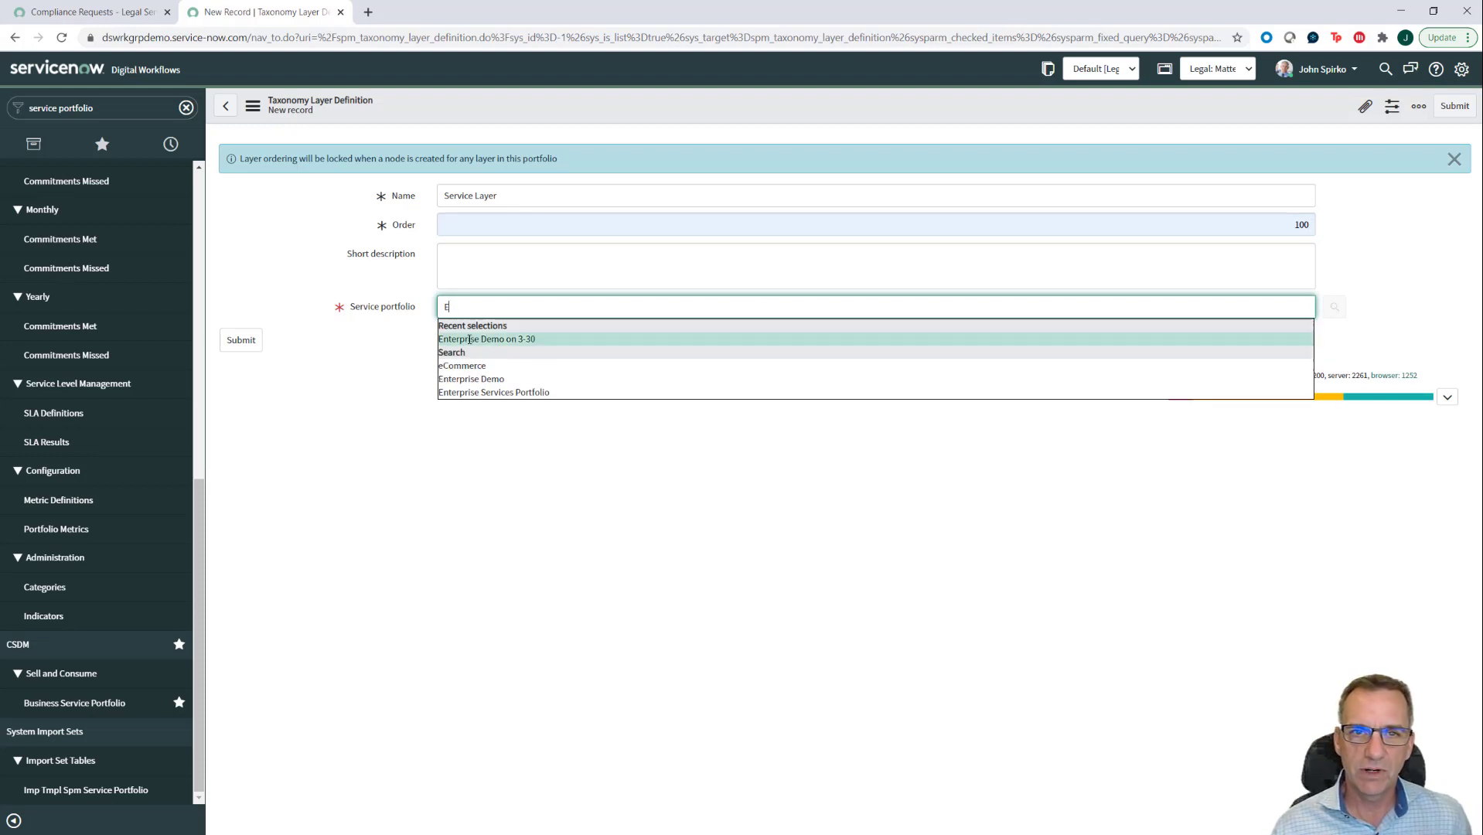
click(471, 379)
click(240, 341)
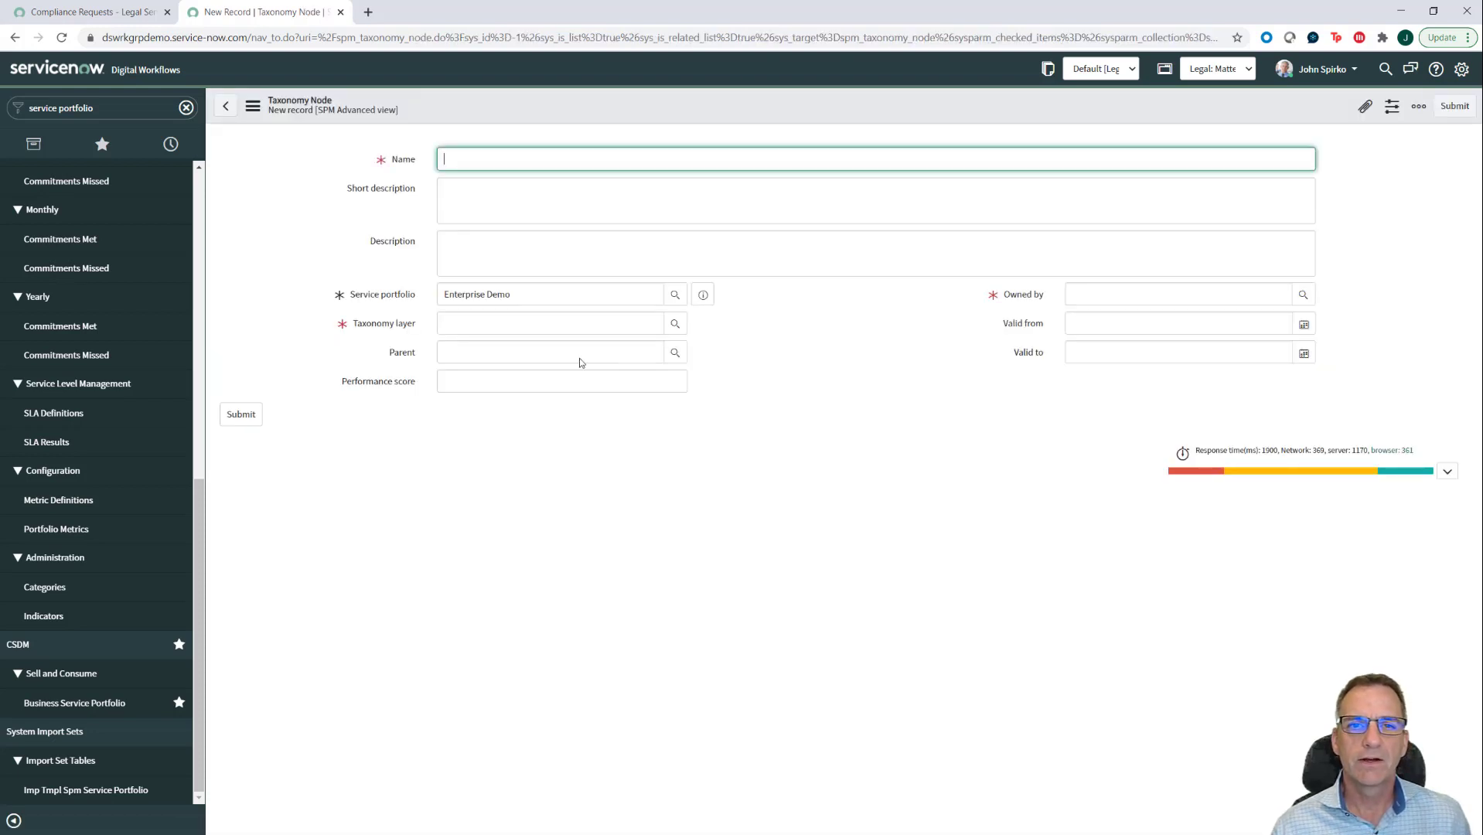
click(676, 328)
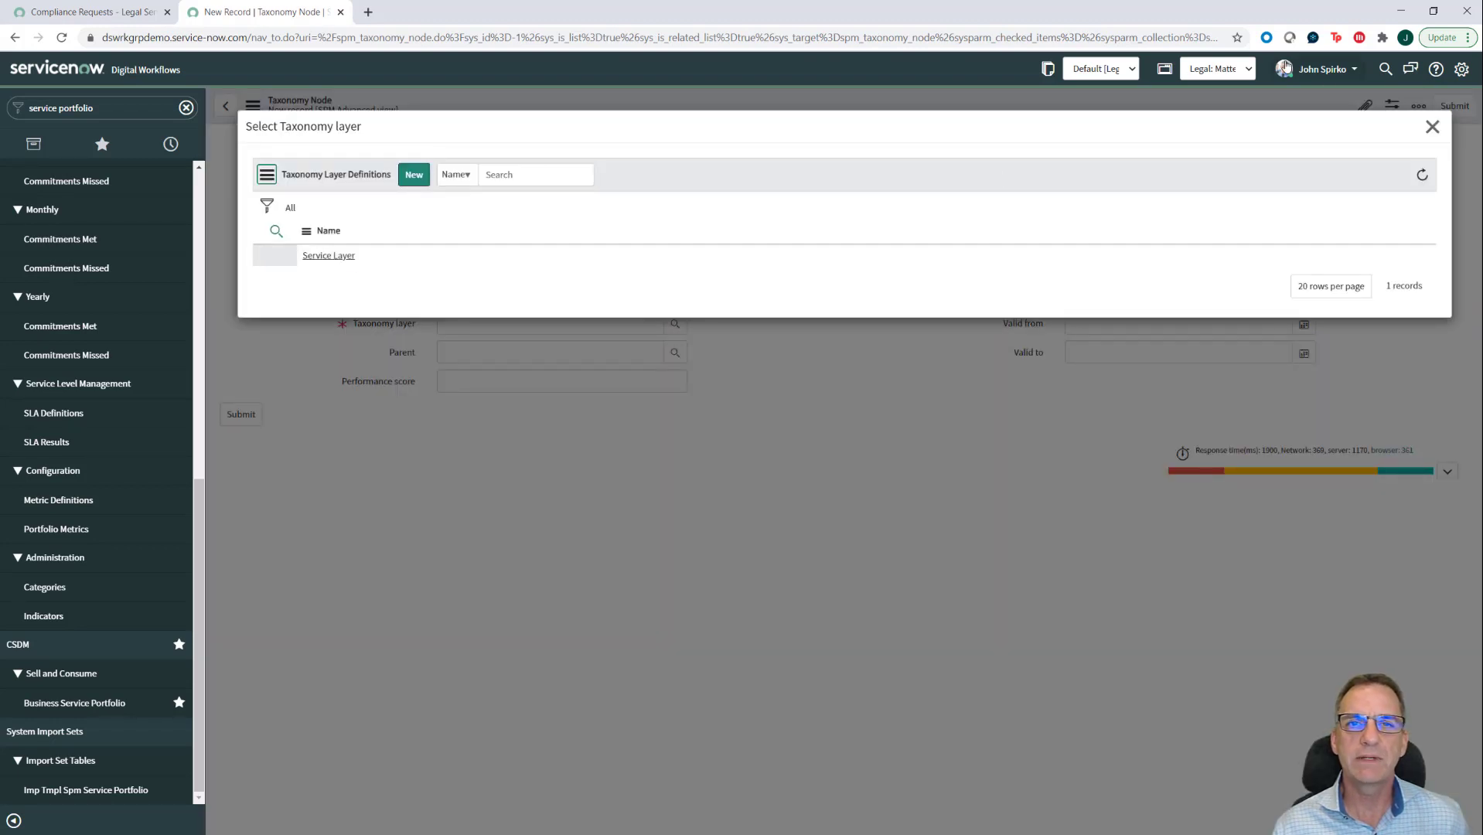
click(1431, 126)
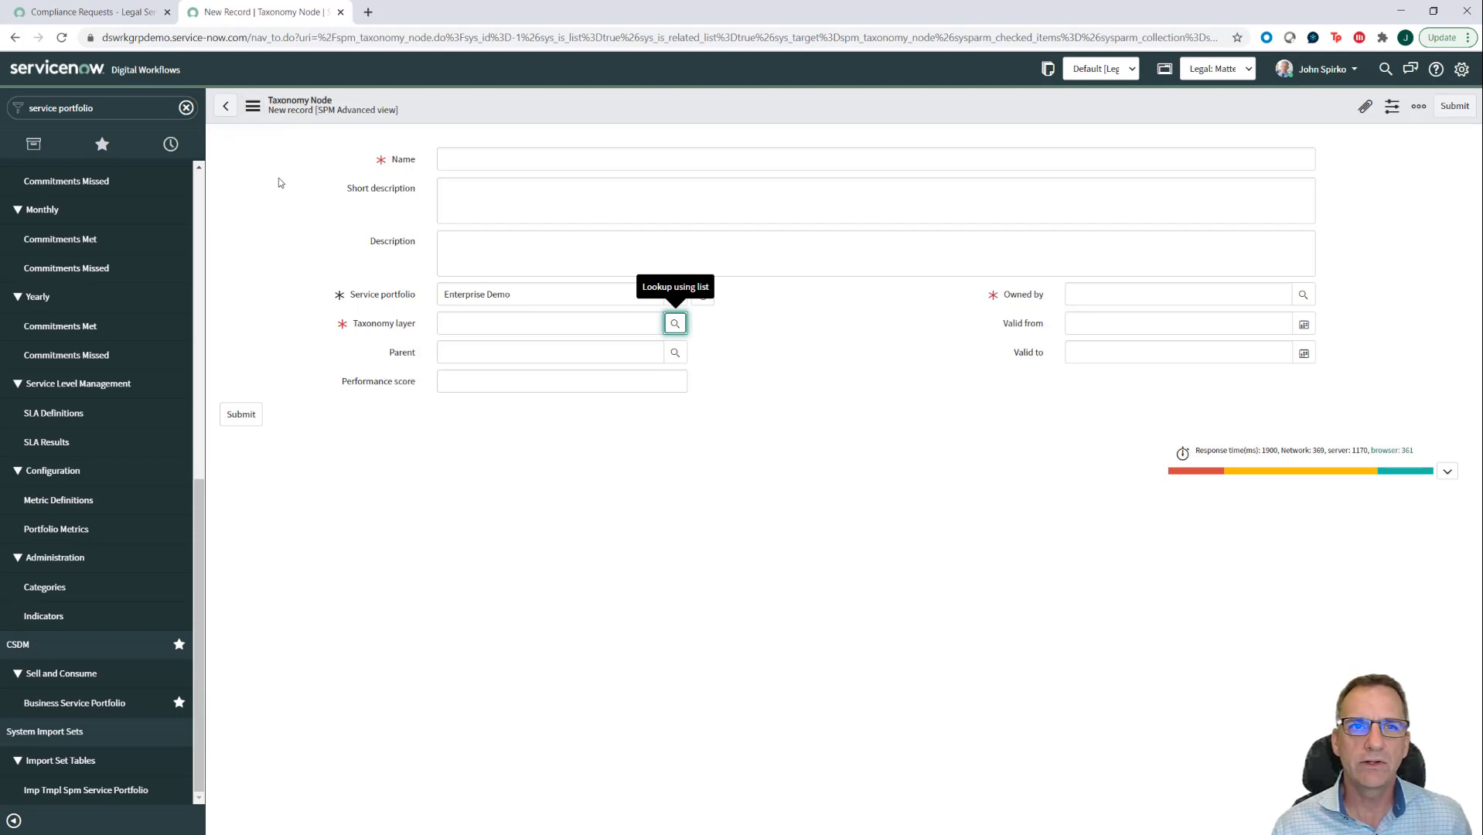
Step: Return to the Enterprise Demo service portfolio without creating the taxonomy node and copy the portfolio's sys_id
click(226, 106)
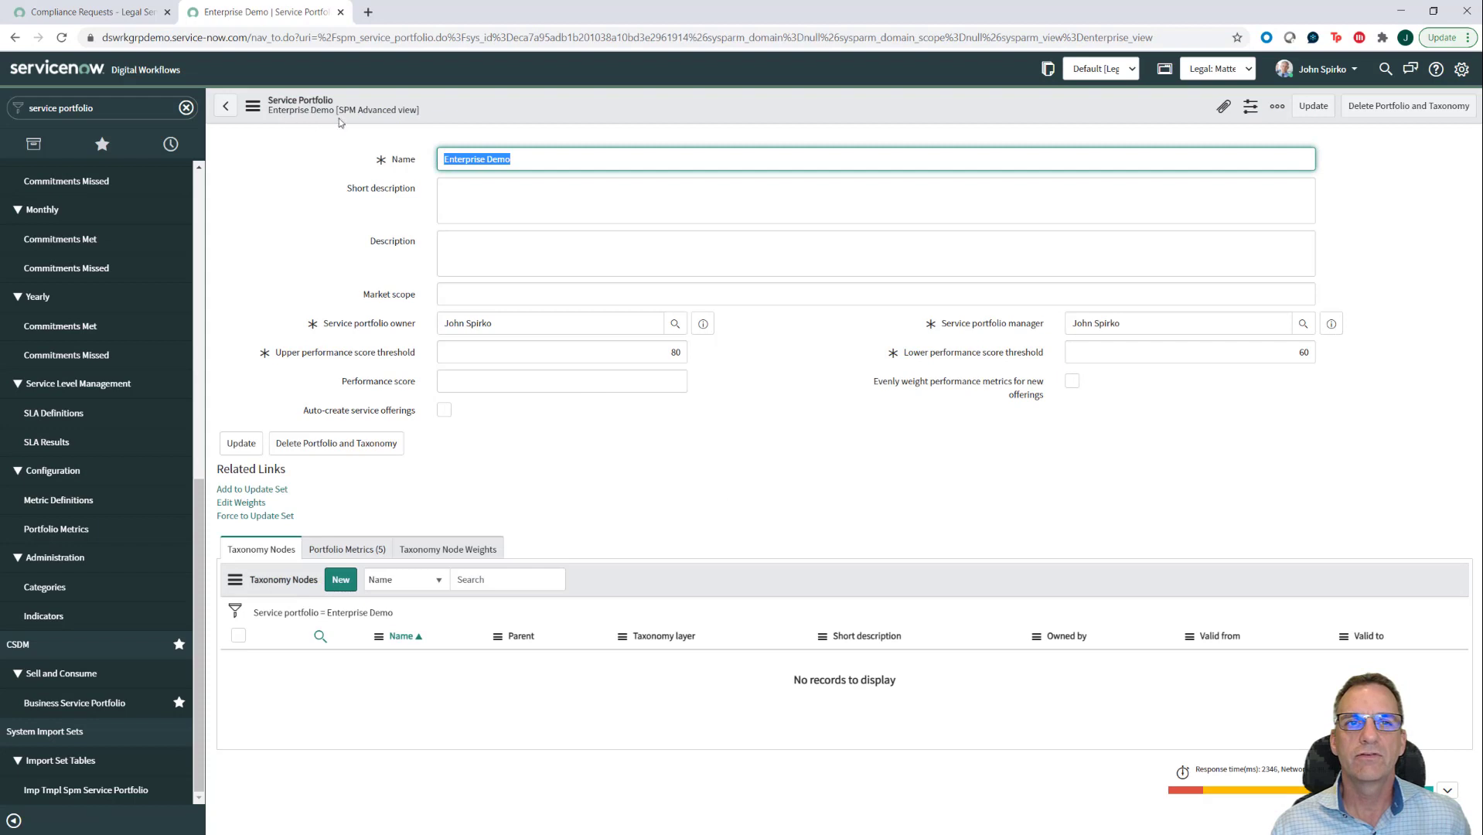
click(253, 106)
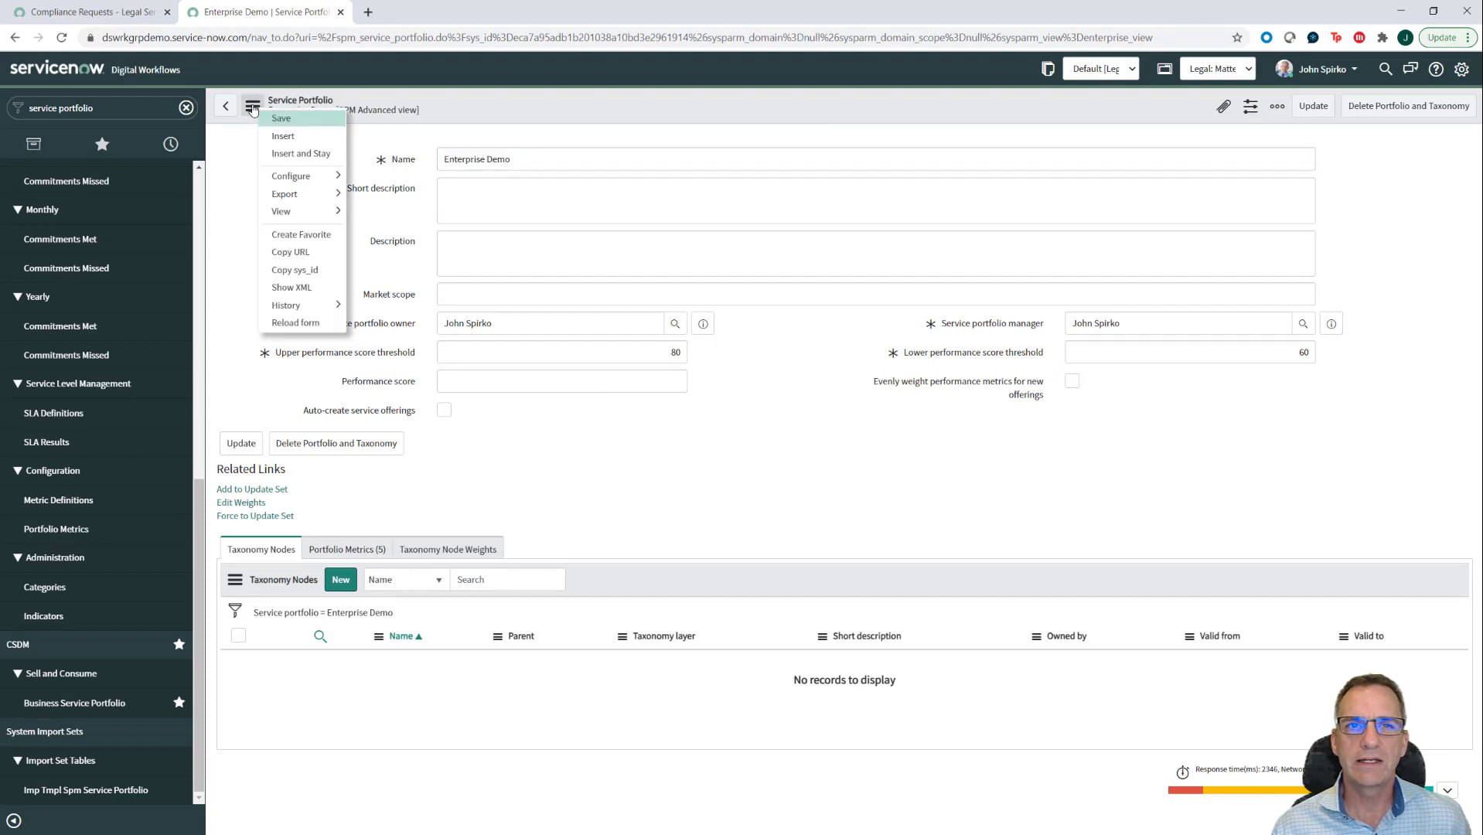
click(313, 270)
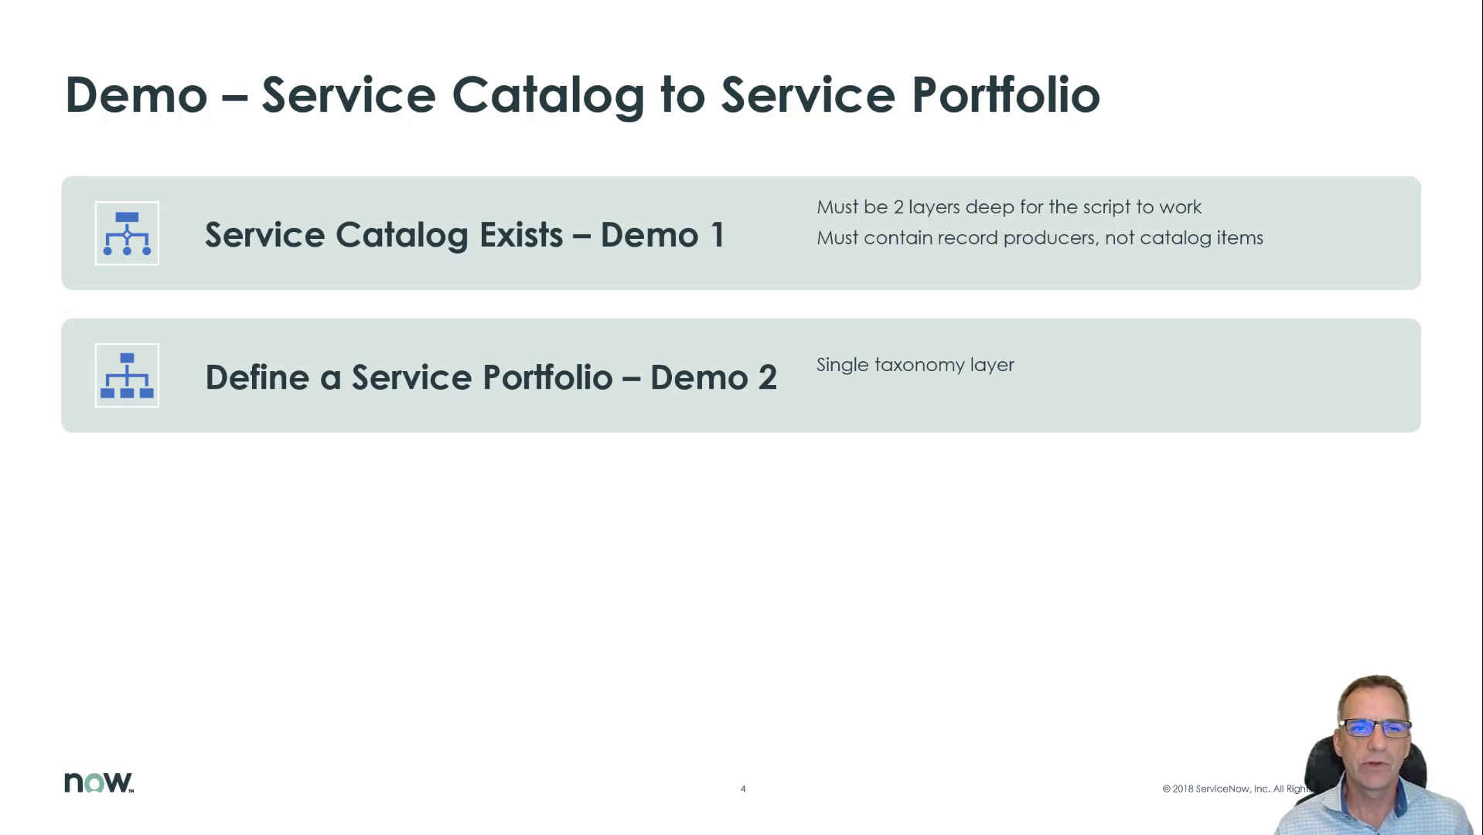
key(Right)
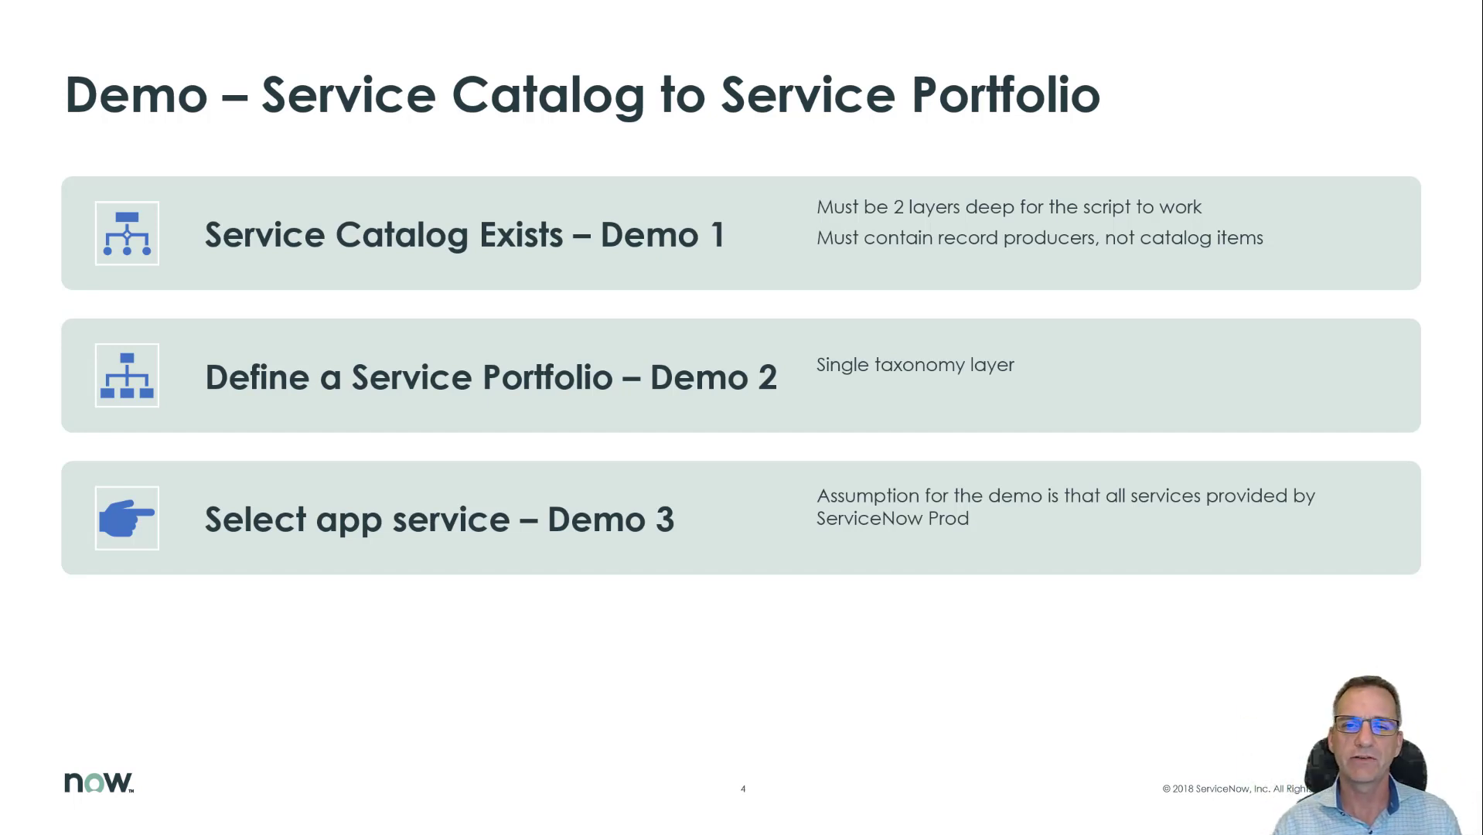
Step: Switch back to ServiceNow, filter the navigator for "application ser" and open the favorite Application Services list
key(alt+Tab)
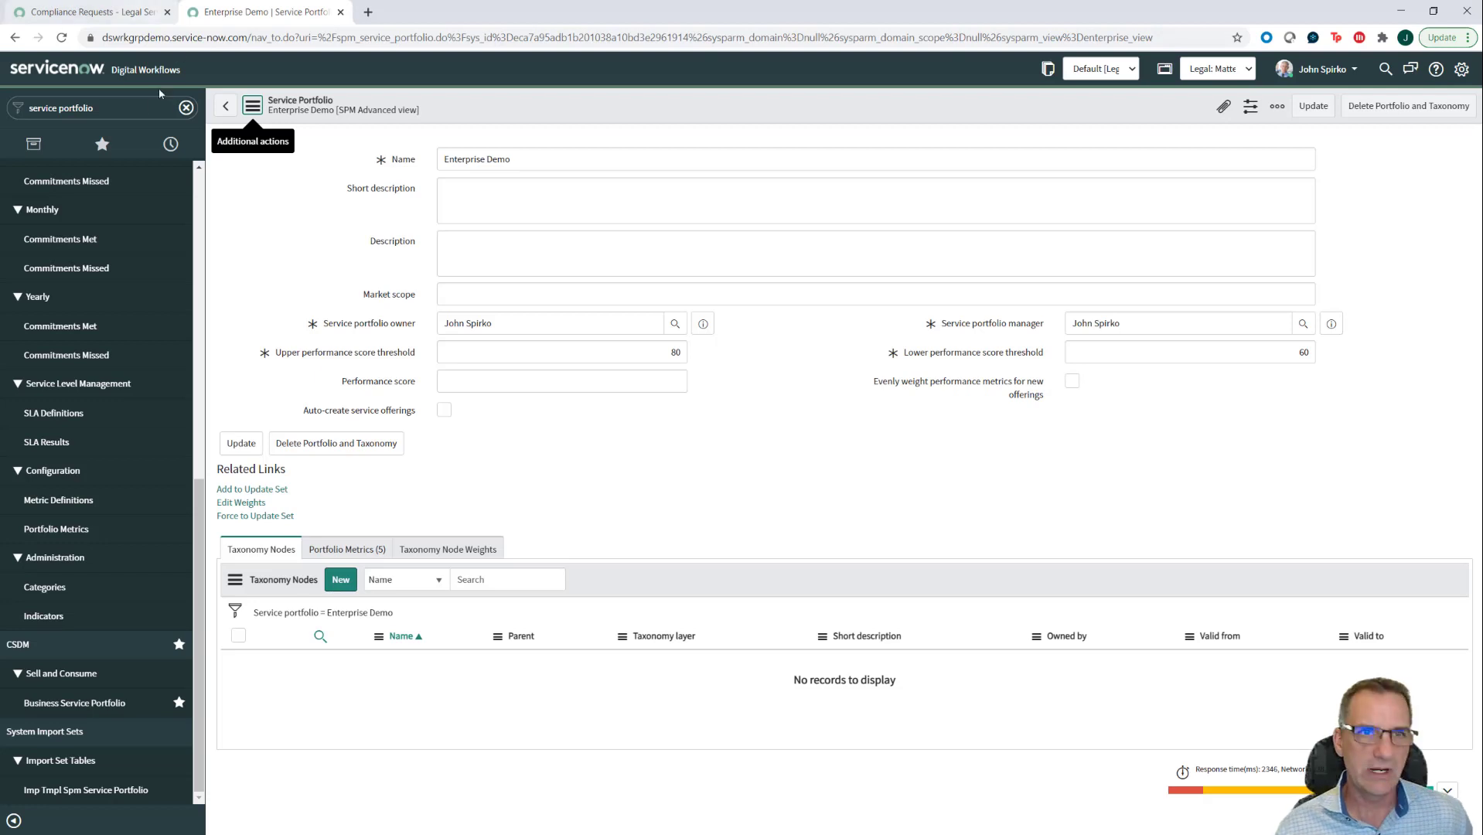
mouse_move(117, 110)
mouse_down()
mouse_move(5, 112)
mouse_move(126, 119)
mouse_up()
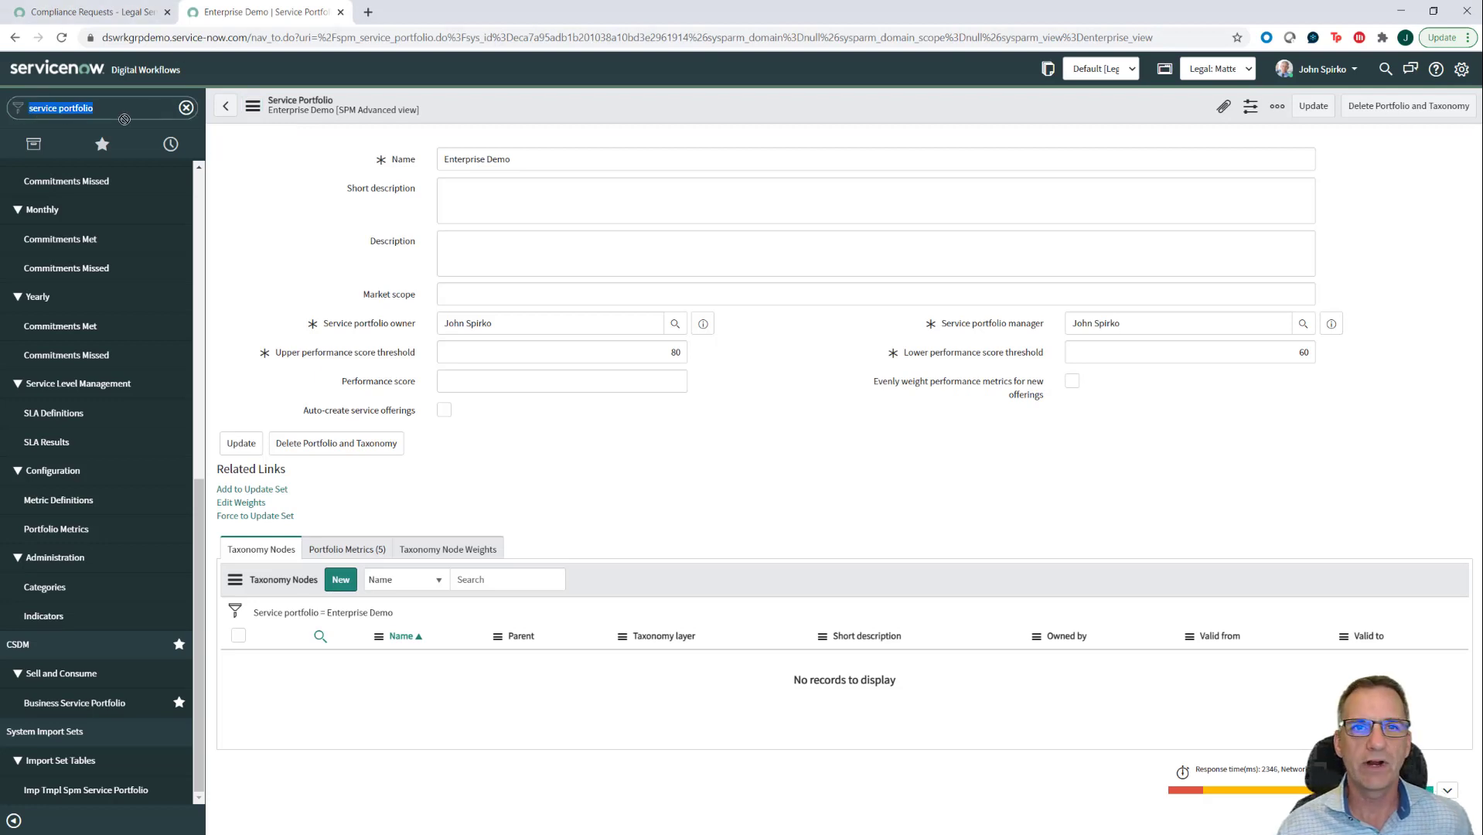
text(appl)
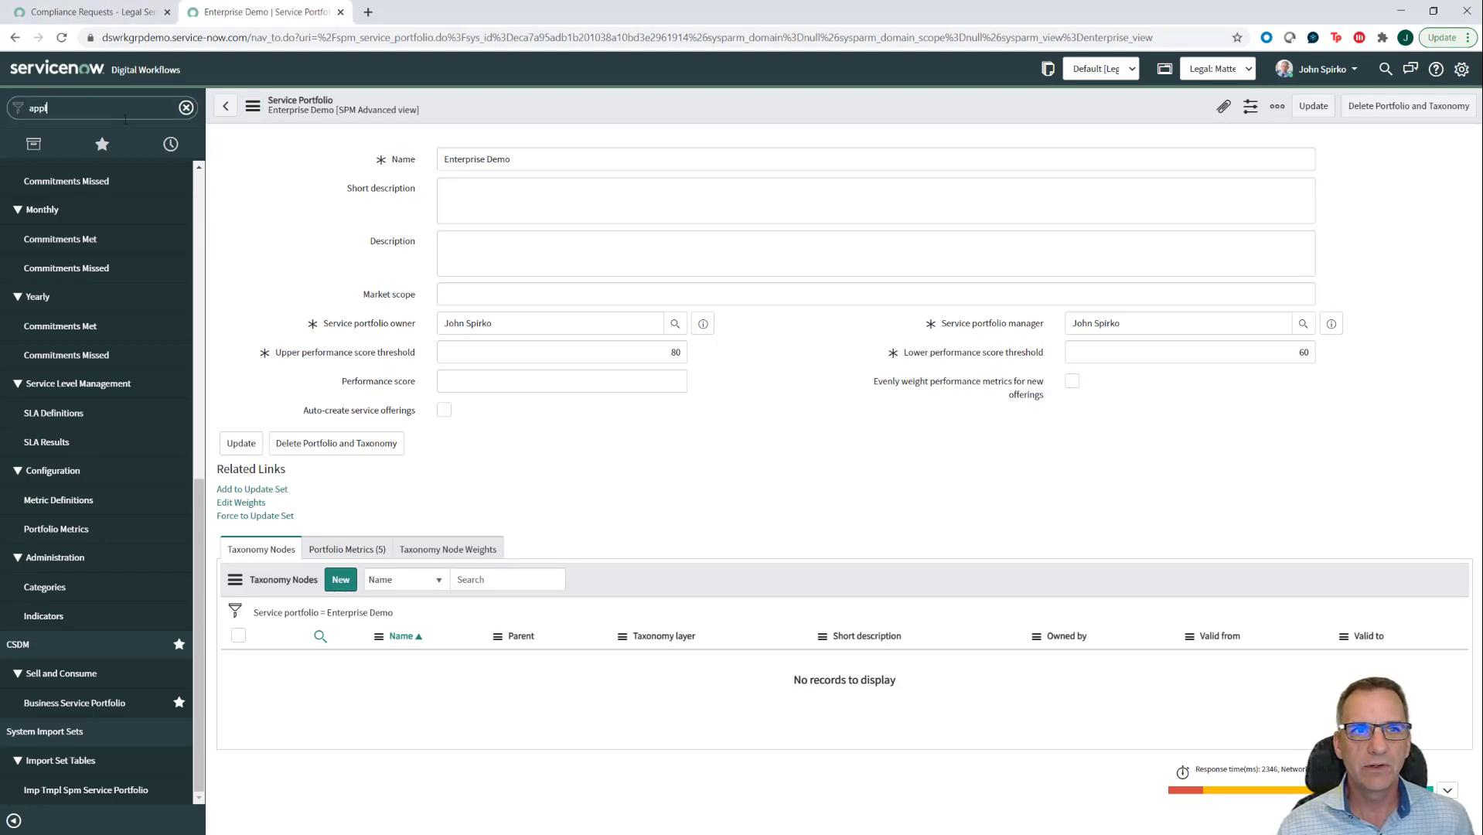
text(ication)
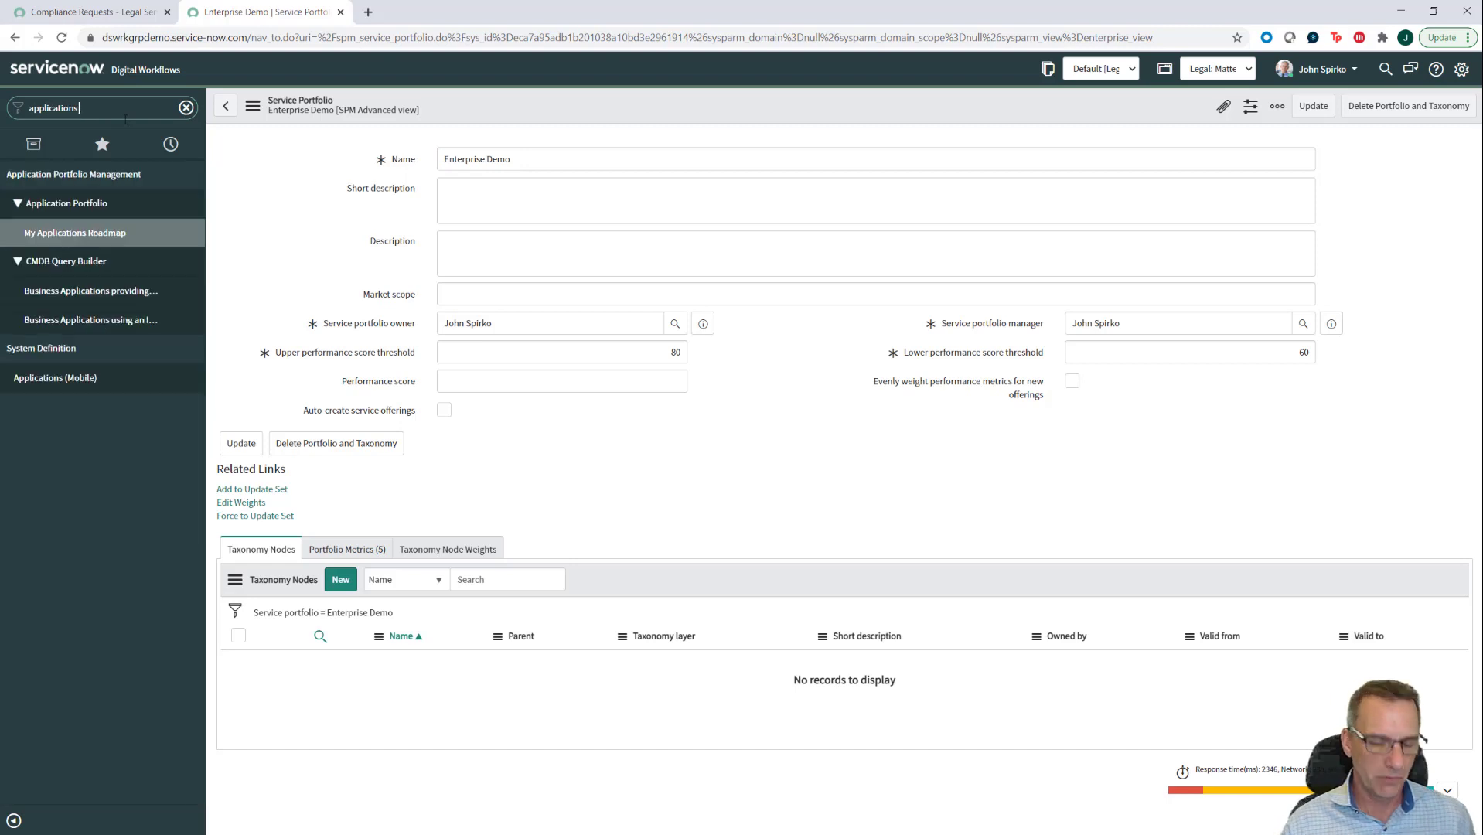
text( ser)
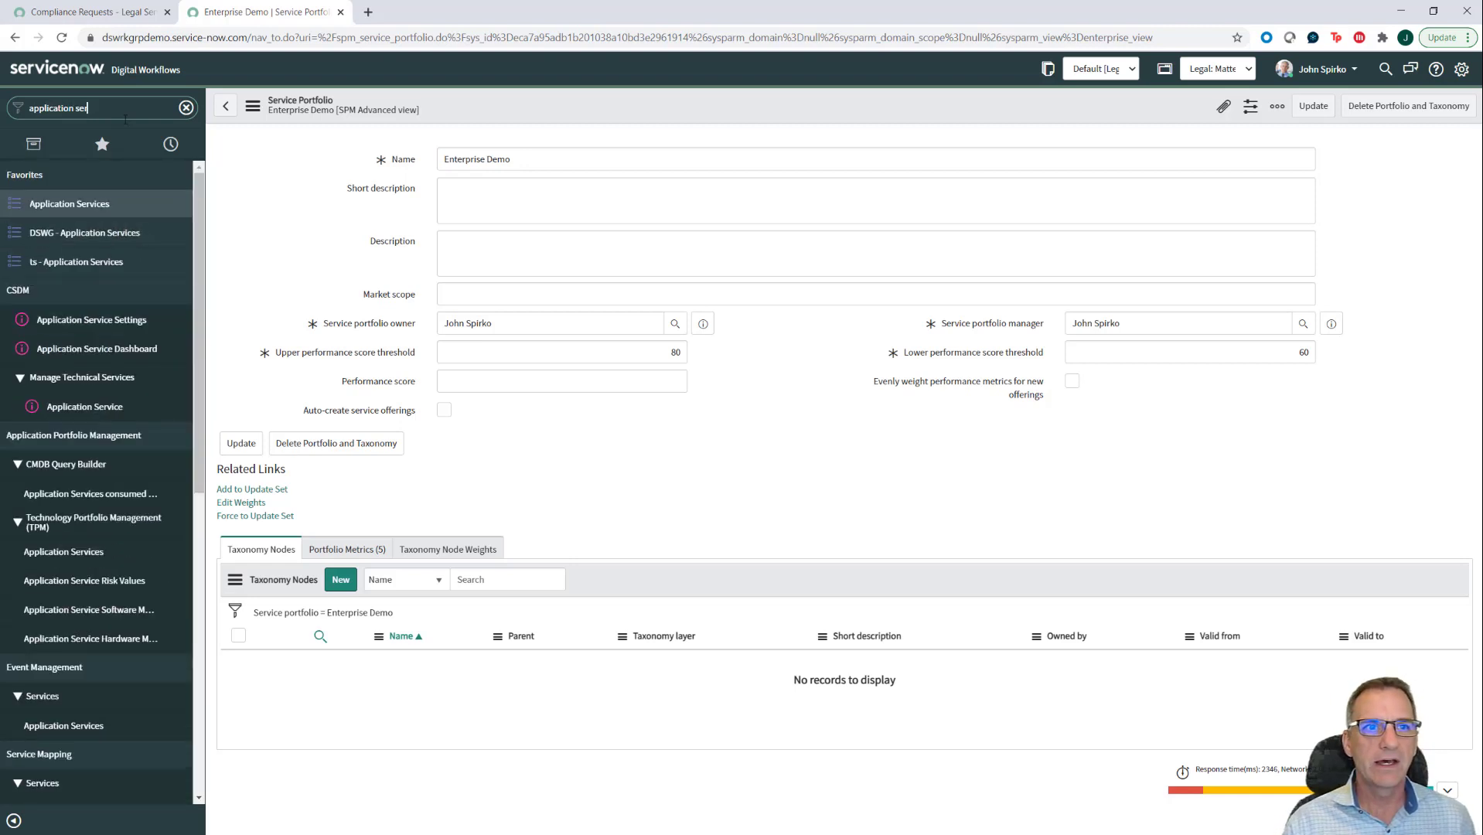
click(78, 204)
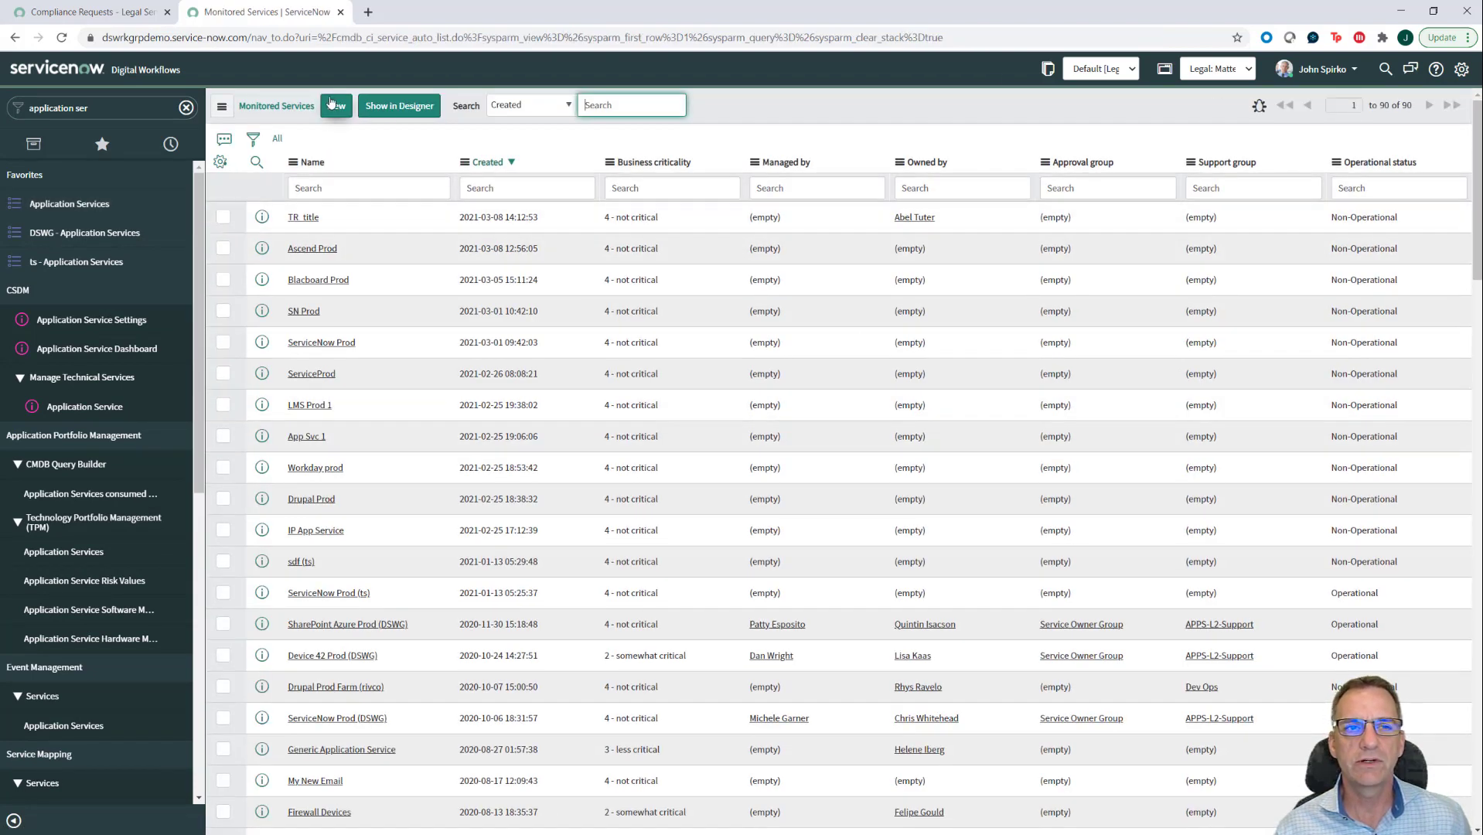
Step: Start a new application service named ServiceNow for Enterprise and continue to populating the service
click(332, 111)
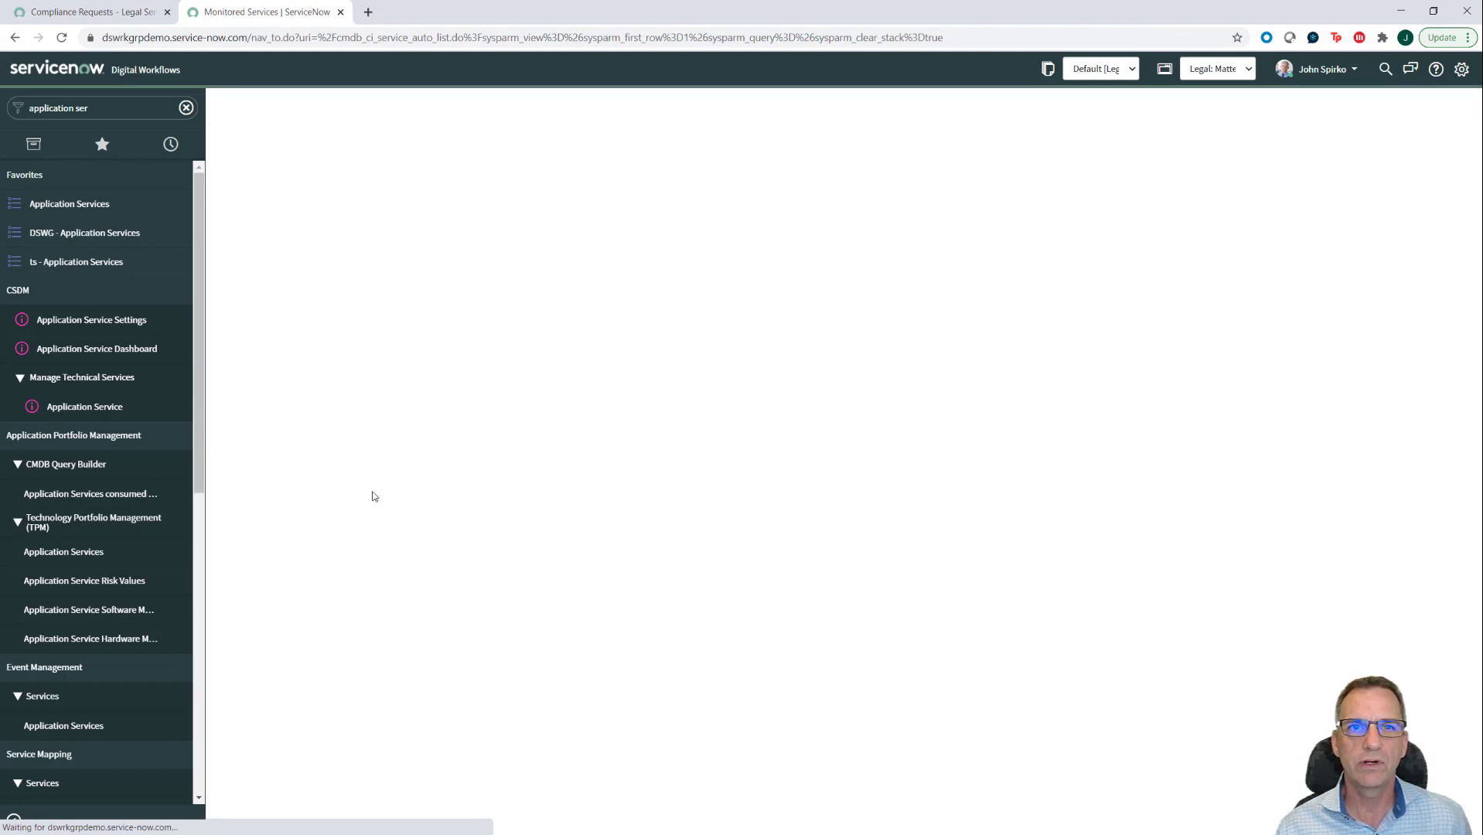
click(627, 362)
text(ServiceNow)
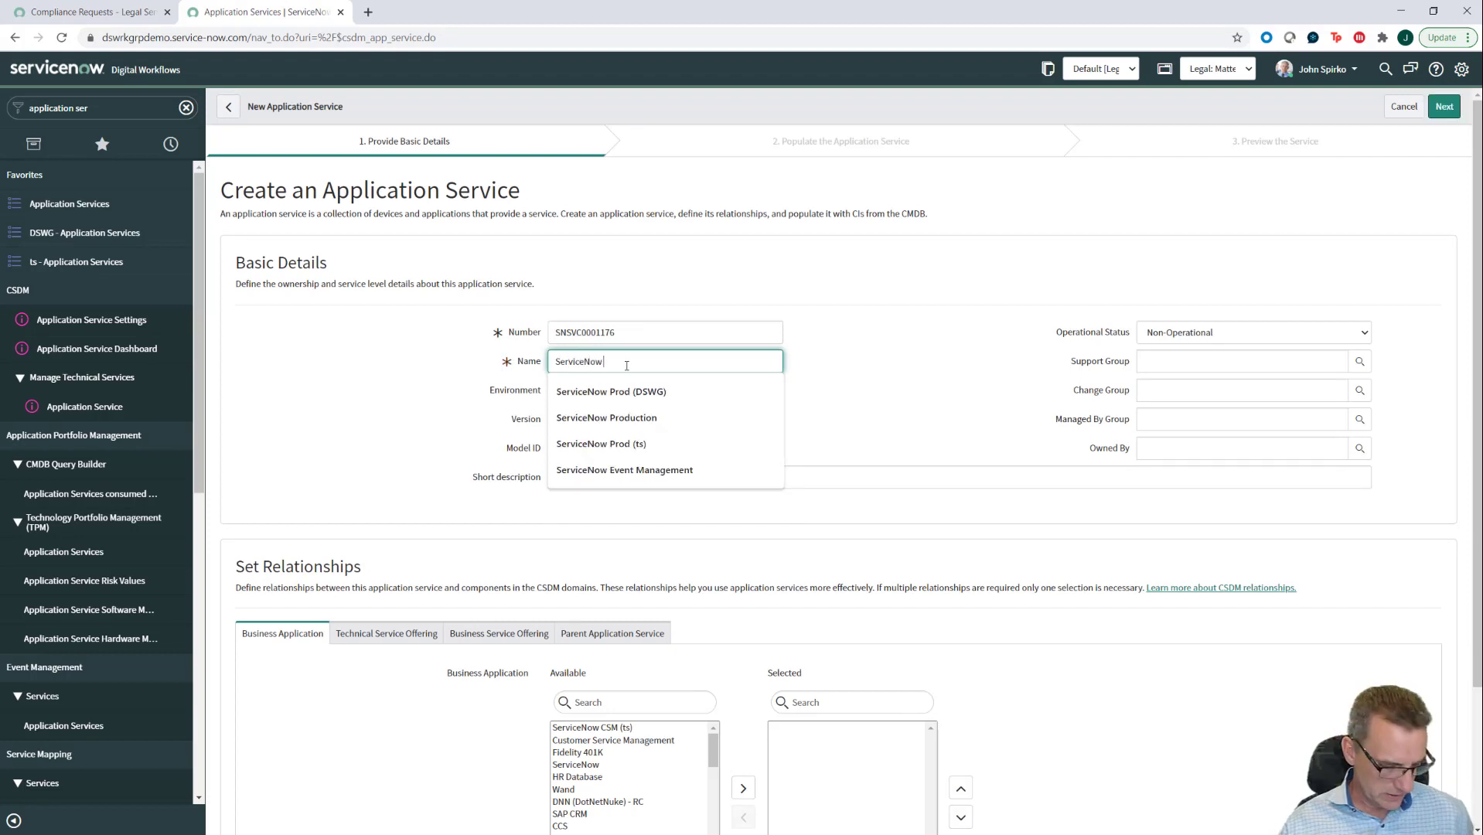
text( for Enter)
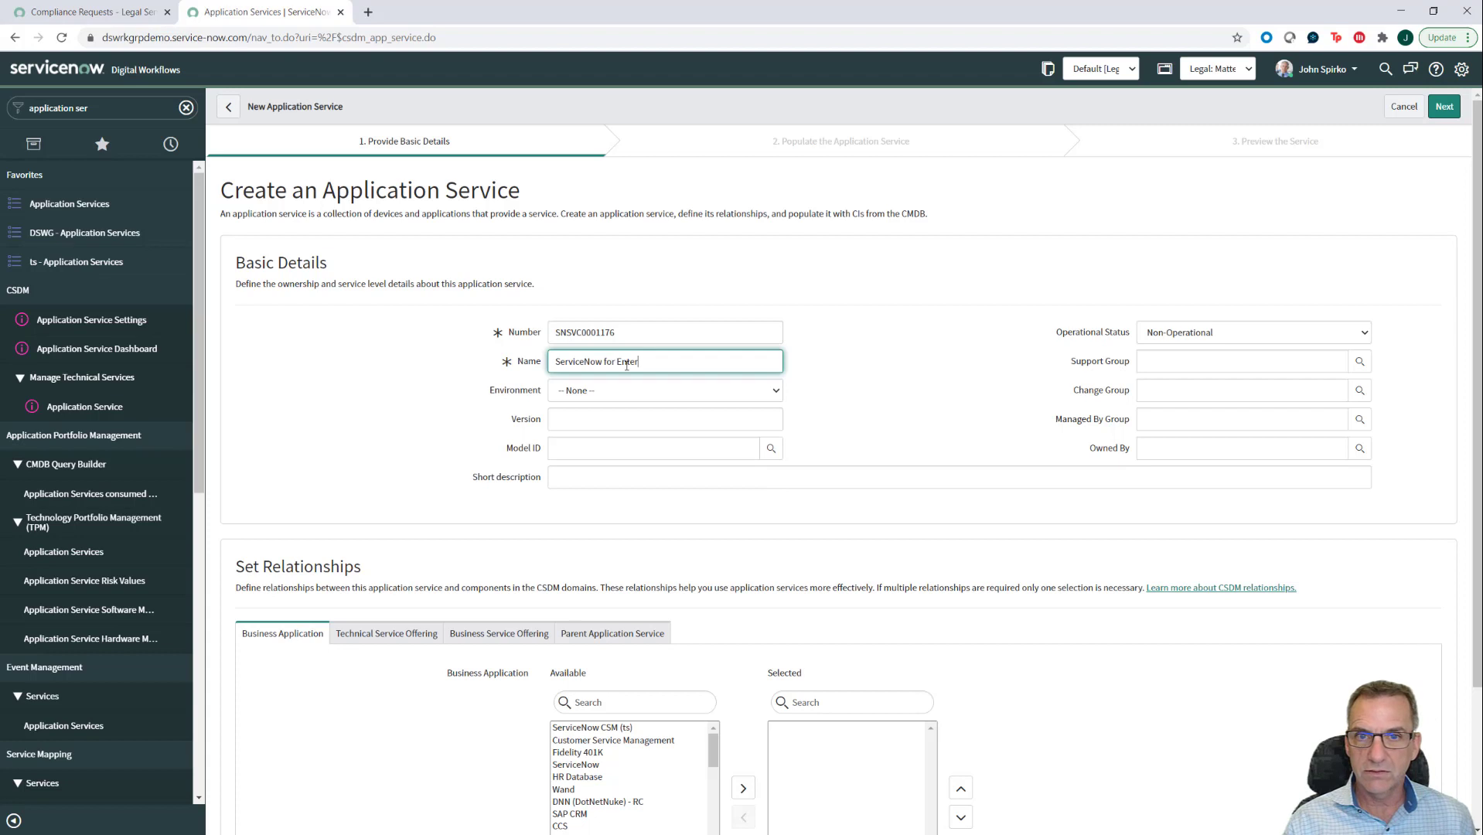
text(prise)
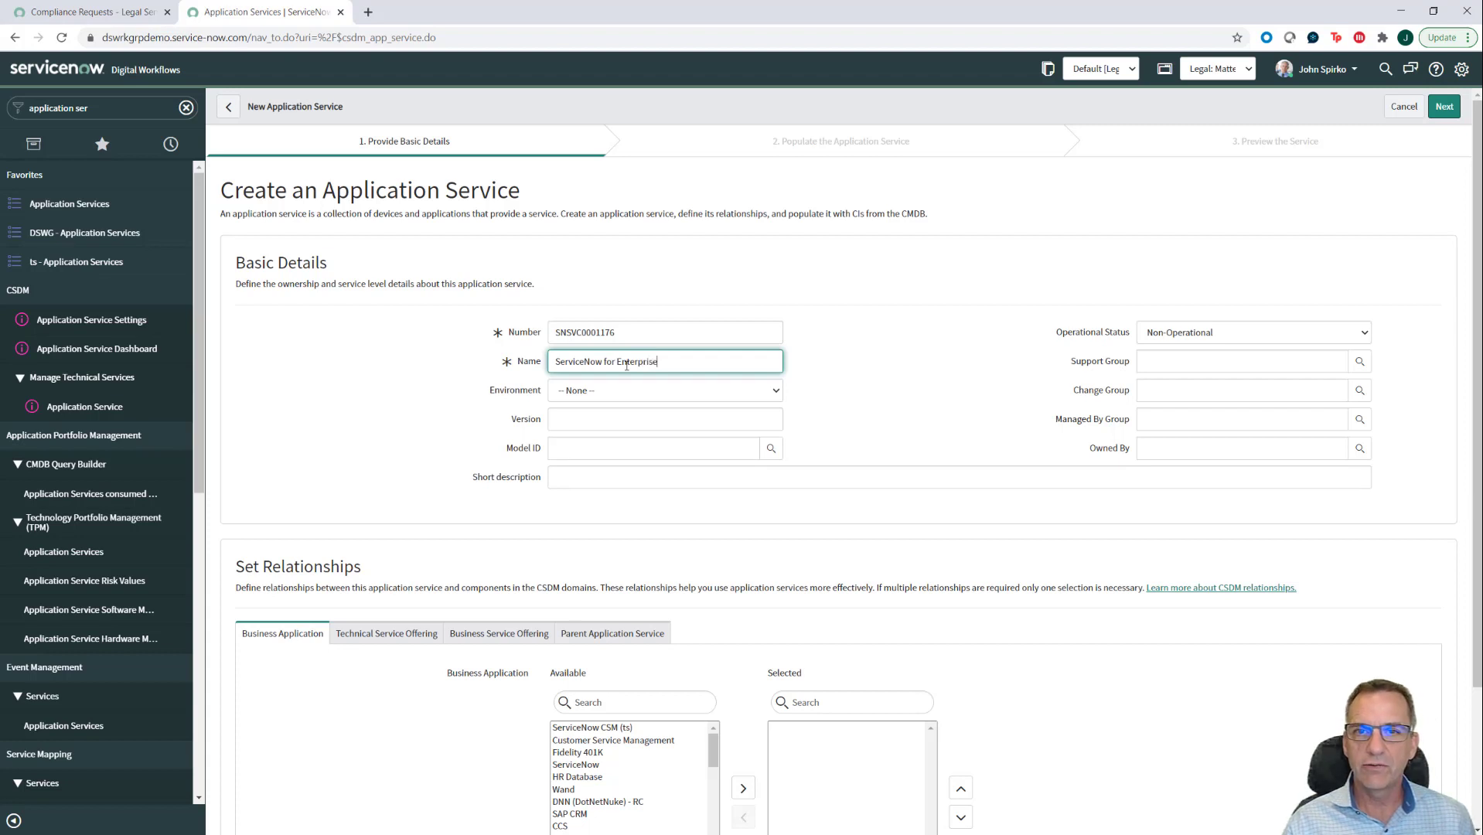
click(1444, 108)
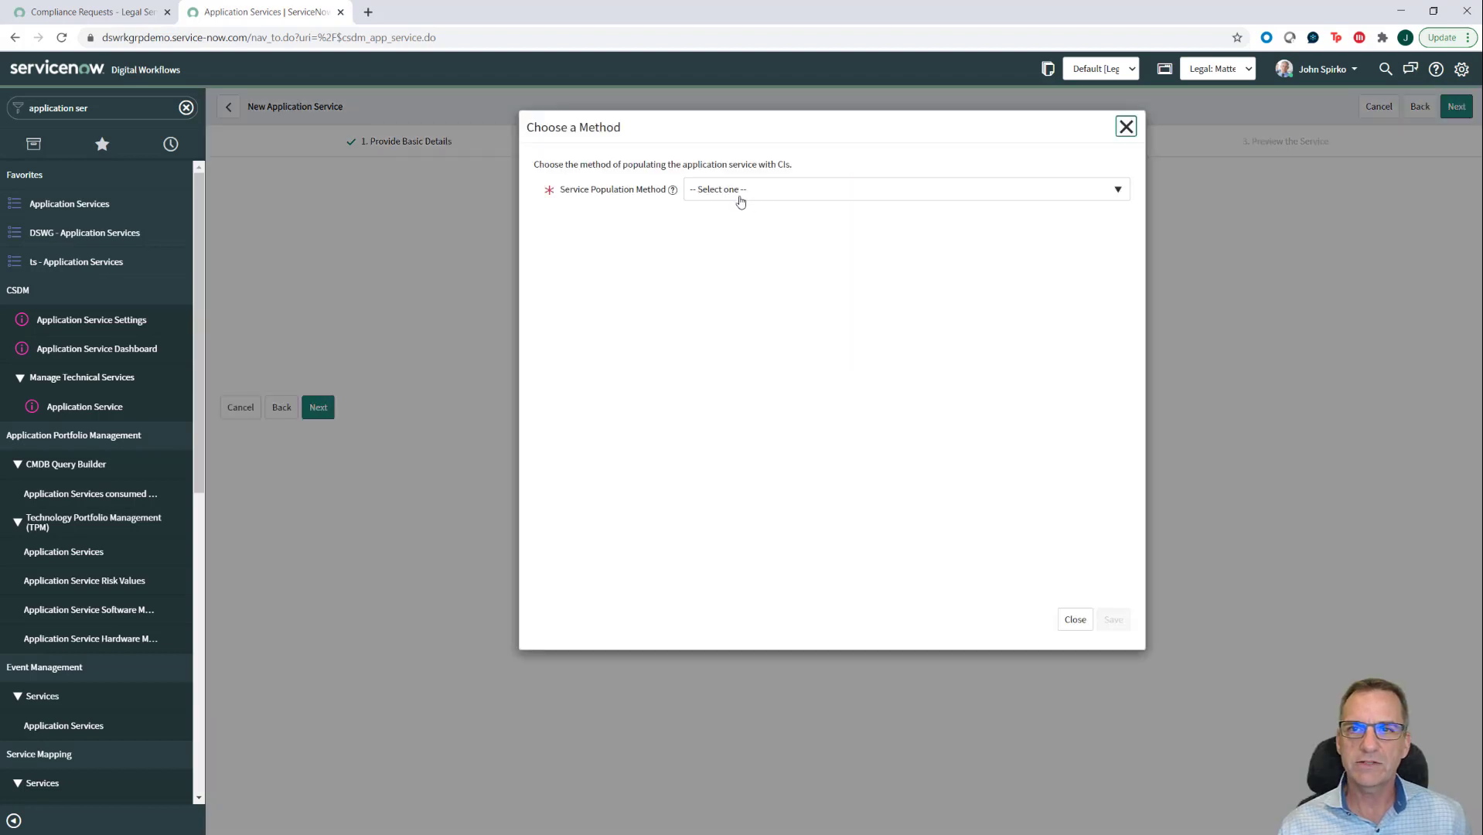
Step: Choose Top-Down Discovery as the service population method with ACL Endpoint as the application type
click(740, 199)
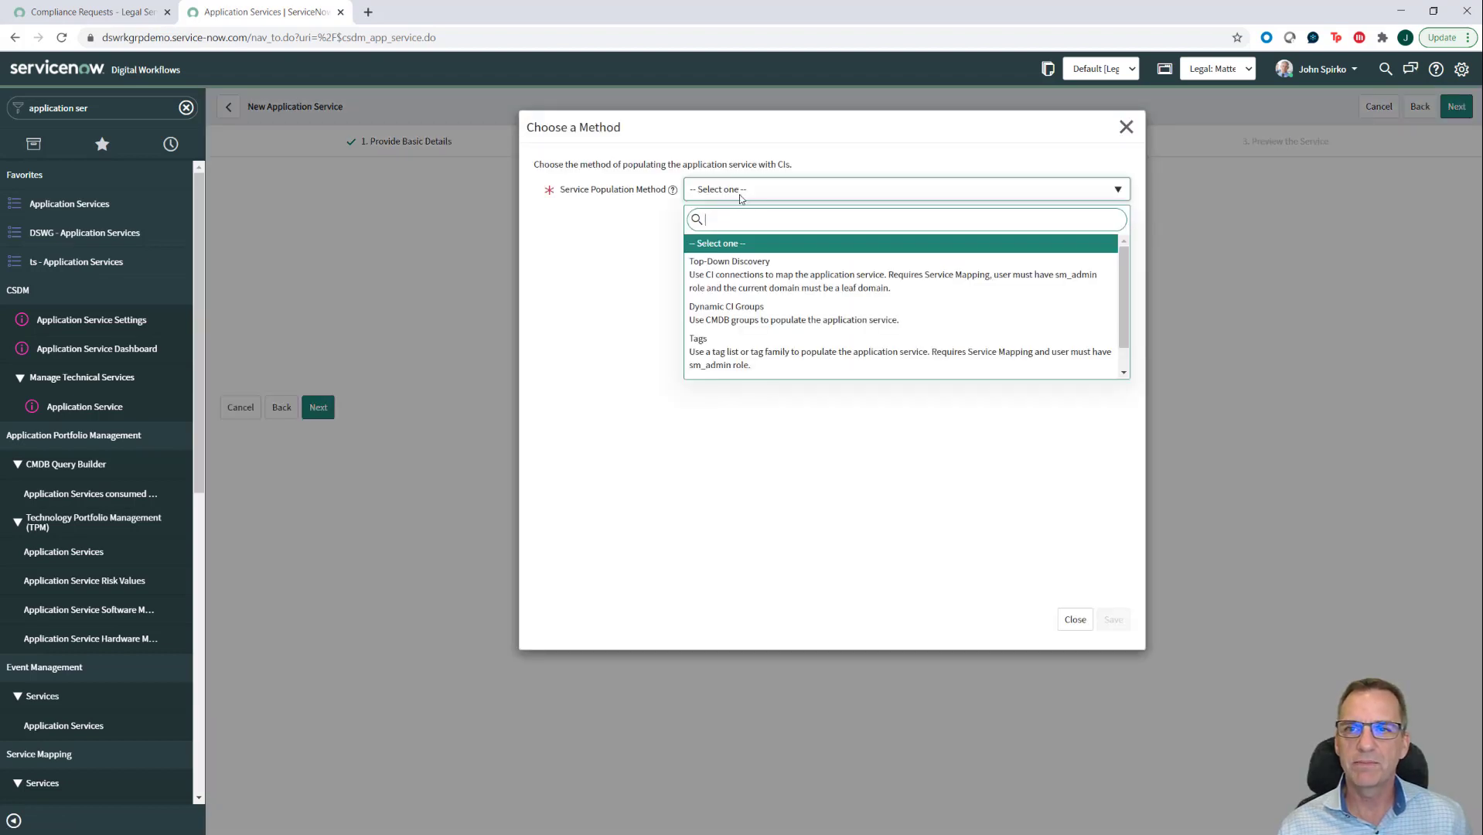
click(734, 286)
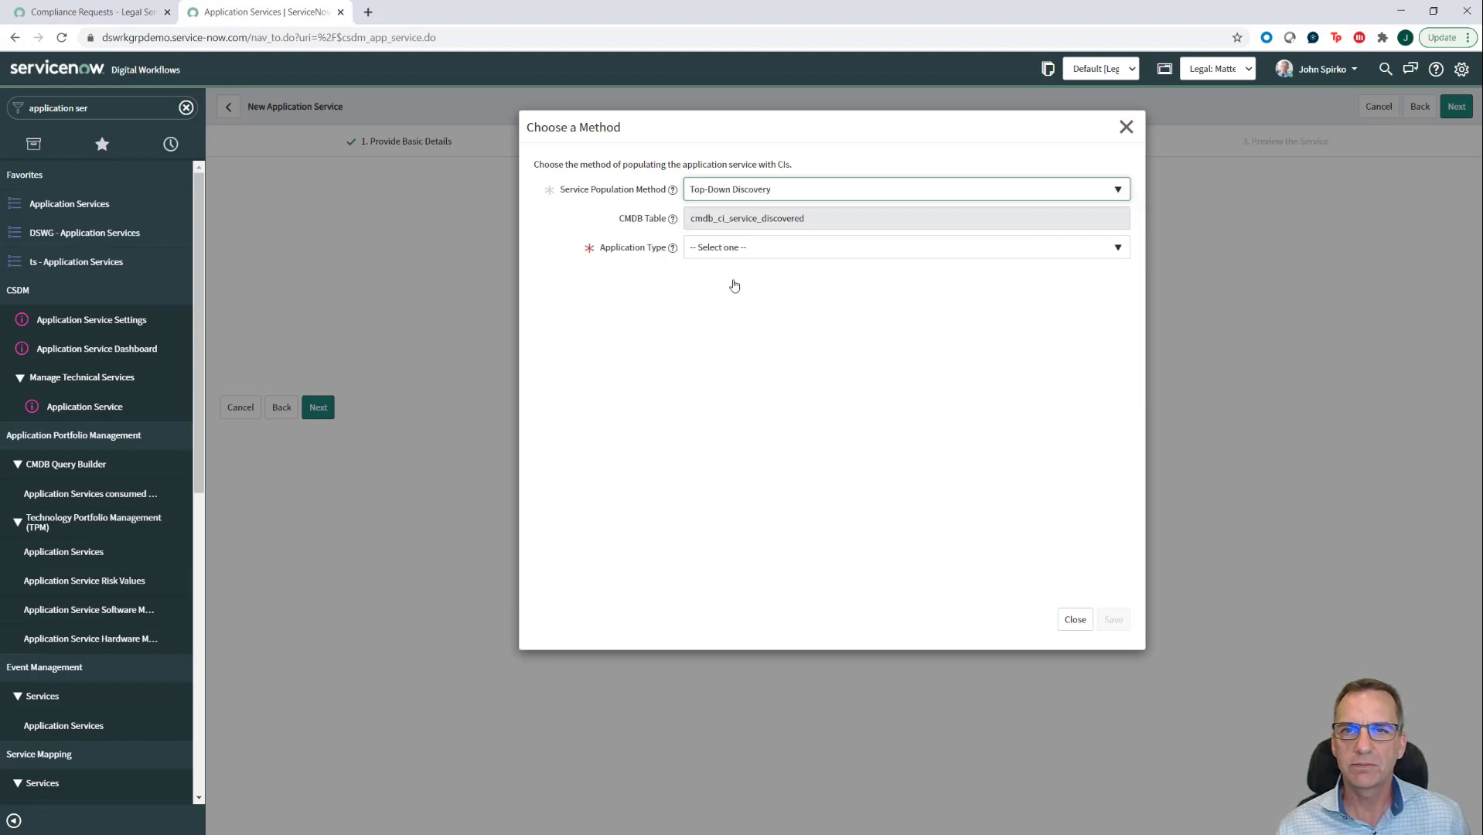
click(740, 248)
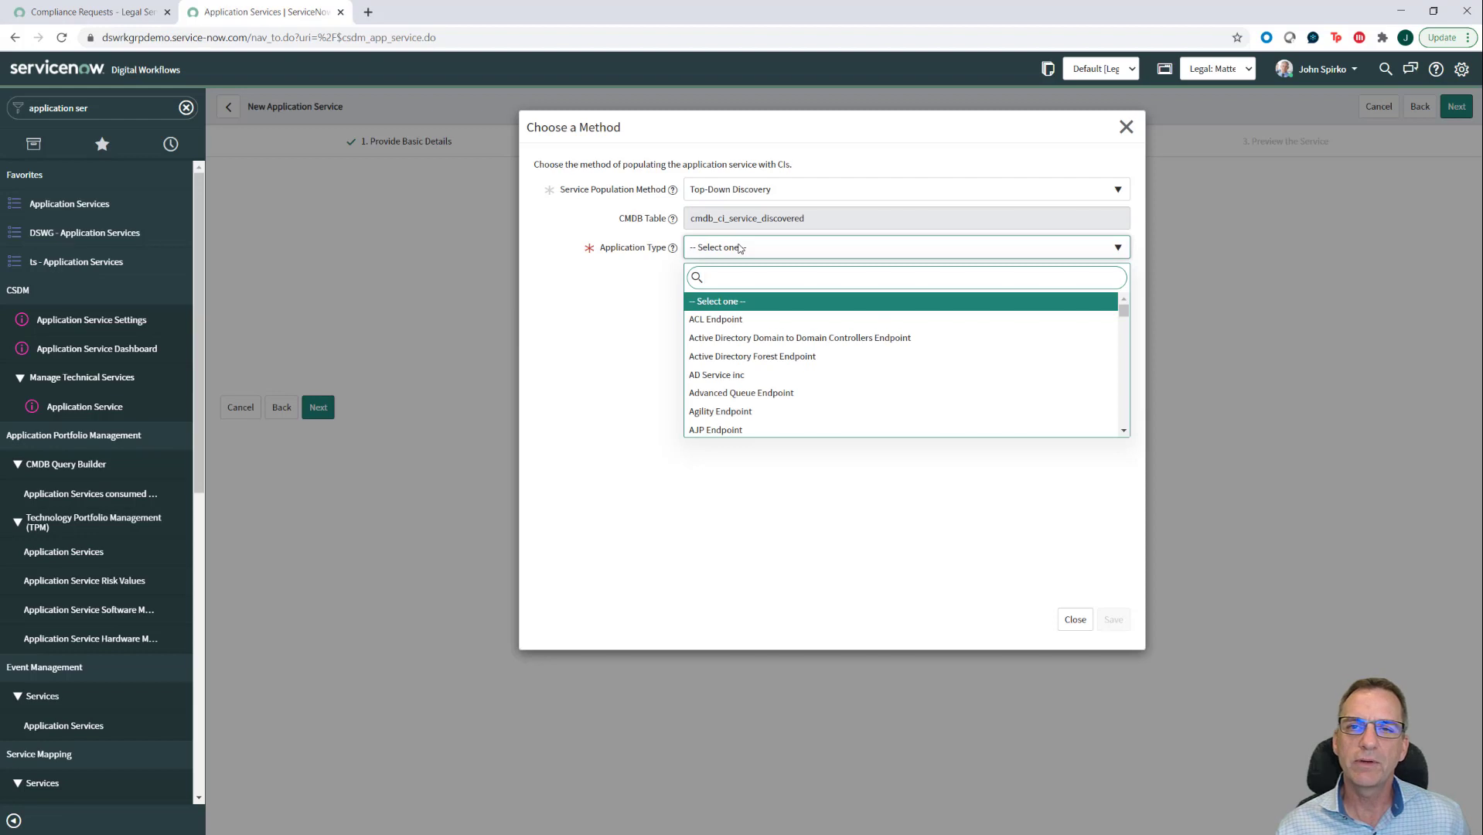
click(728, 320)
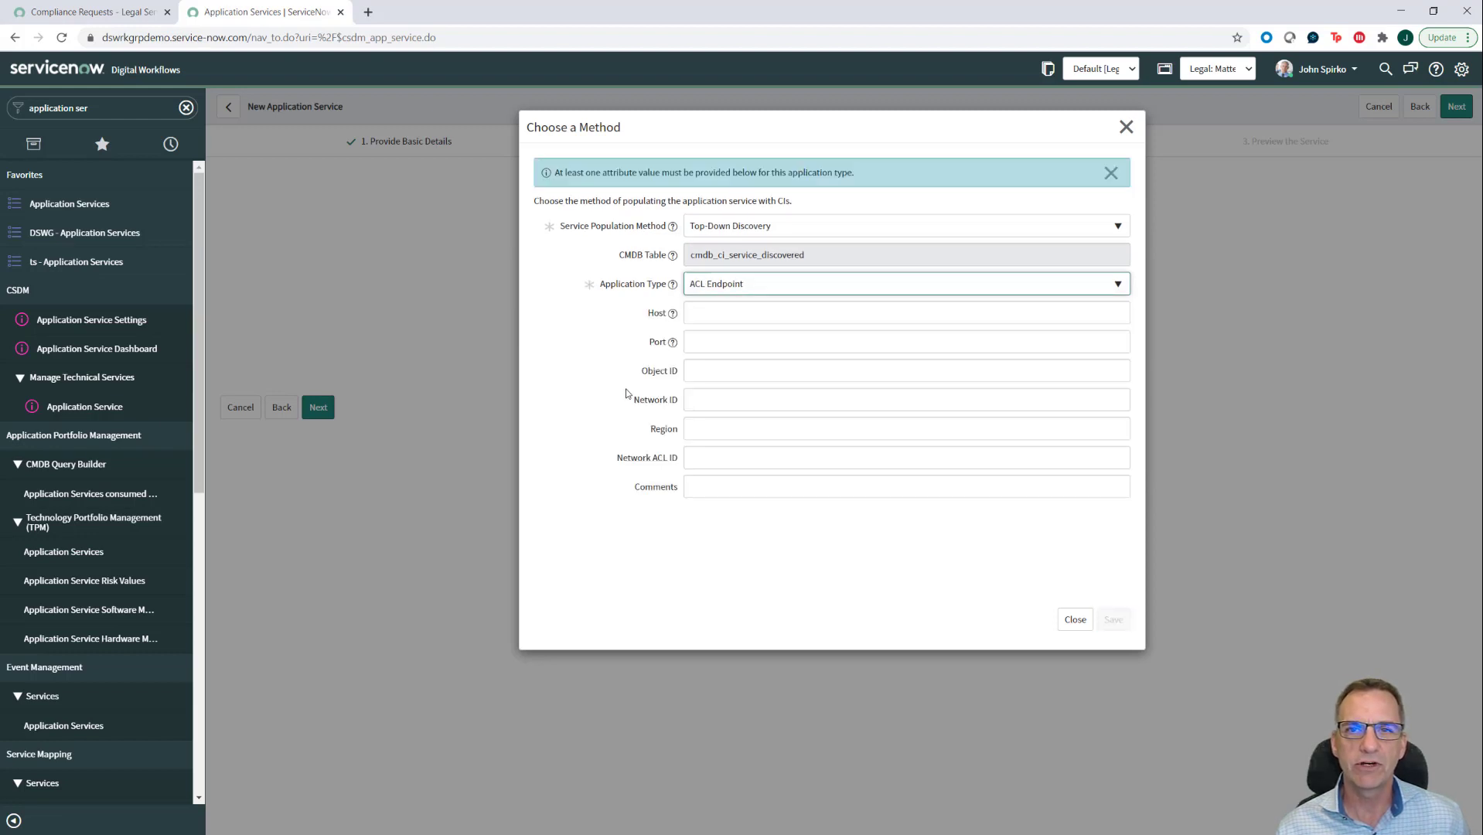
Step: Close the population method dialog without saving and continue the ServiceNow for Enterprise application service setup to the next stage
click(330, 407)
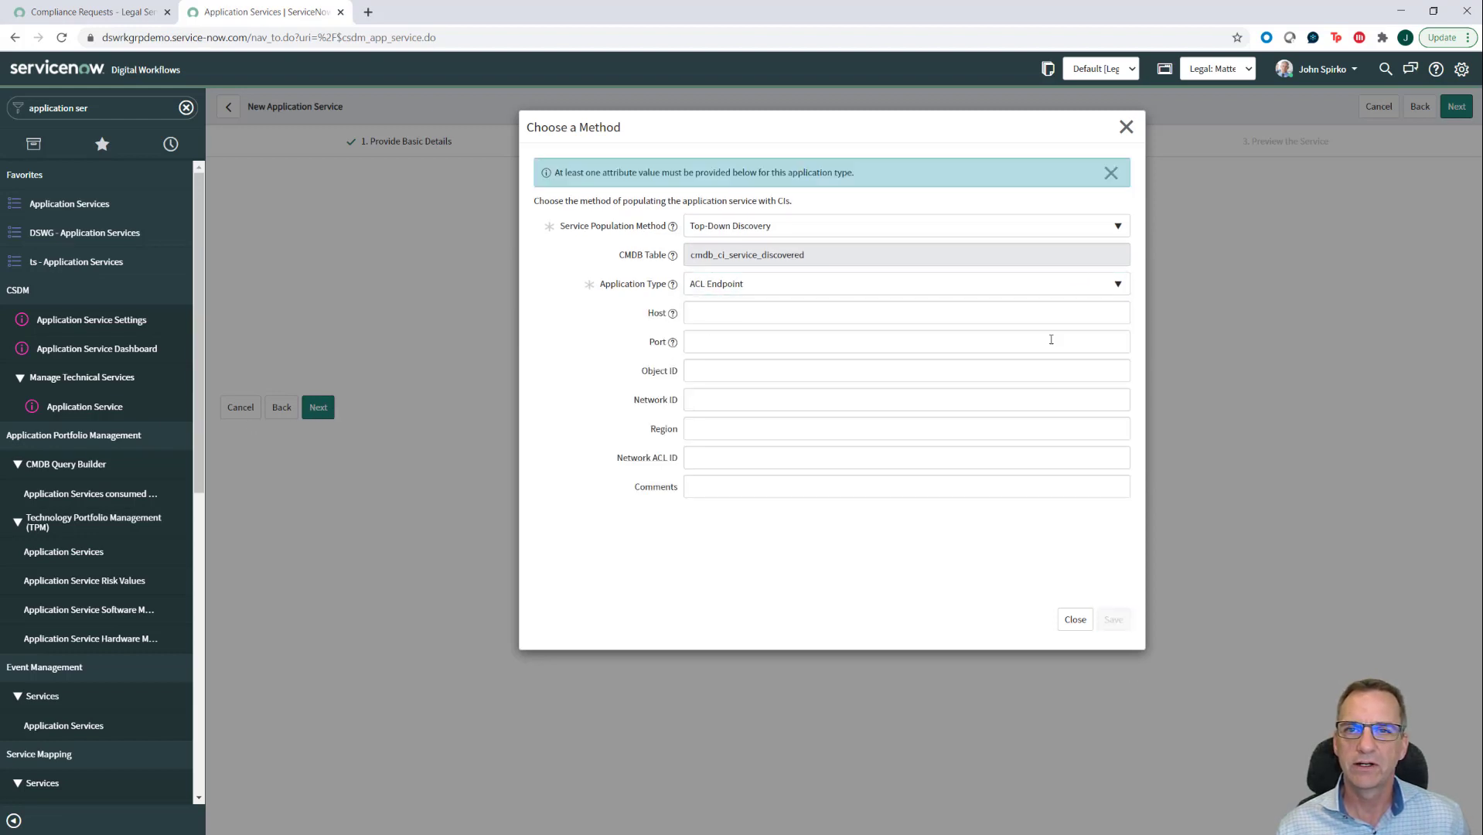
click(1074, 619)
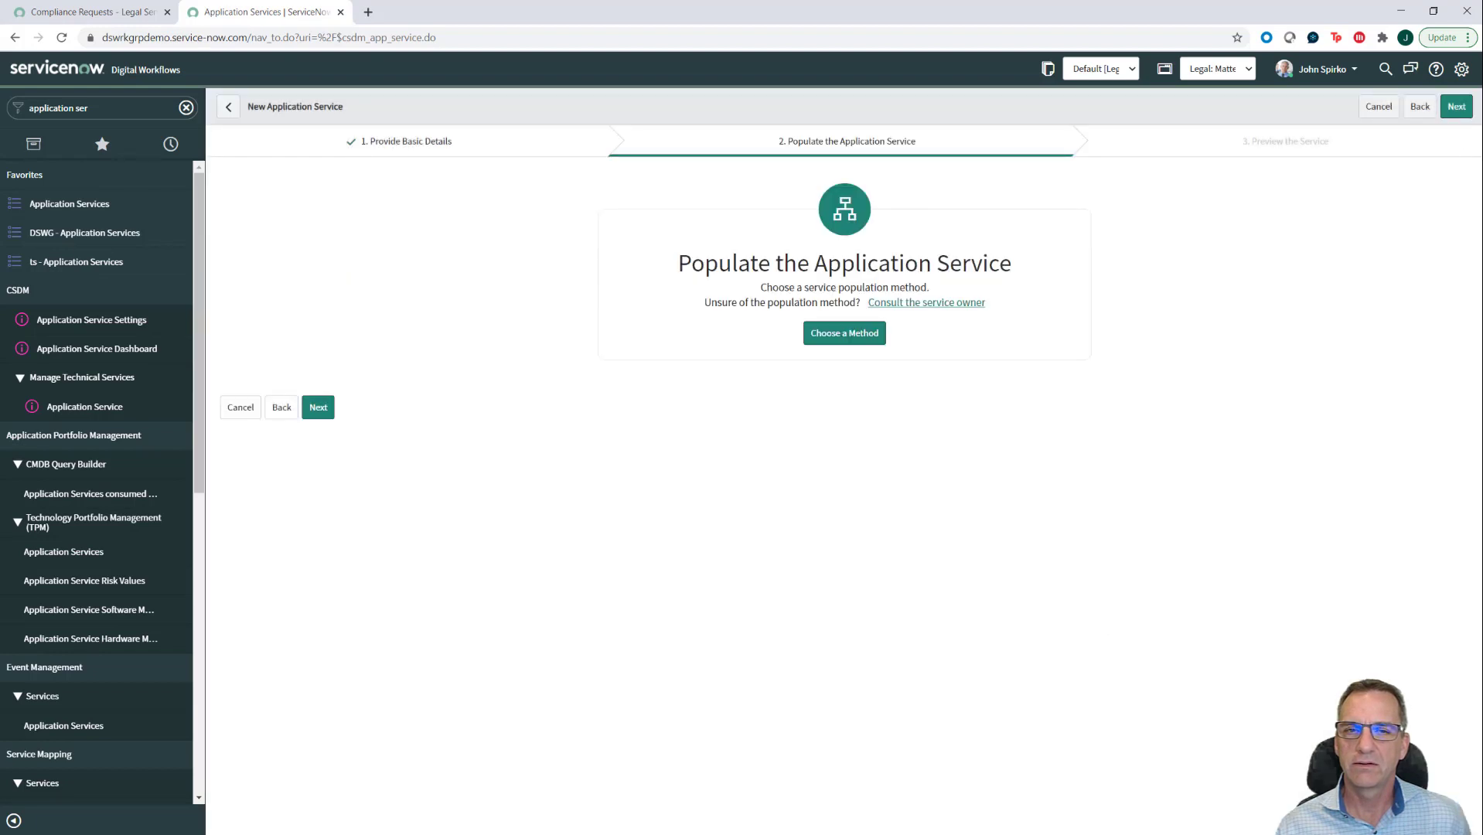
click(1456, 108)
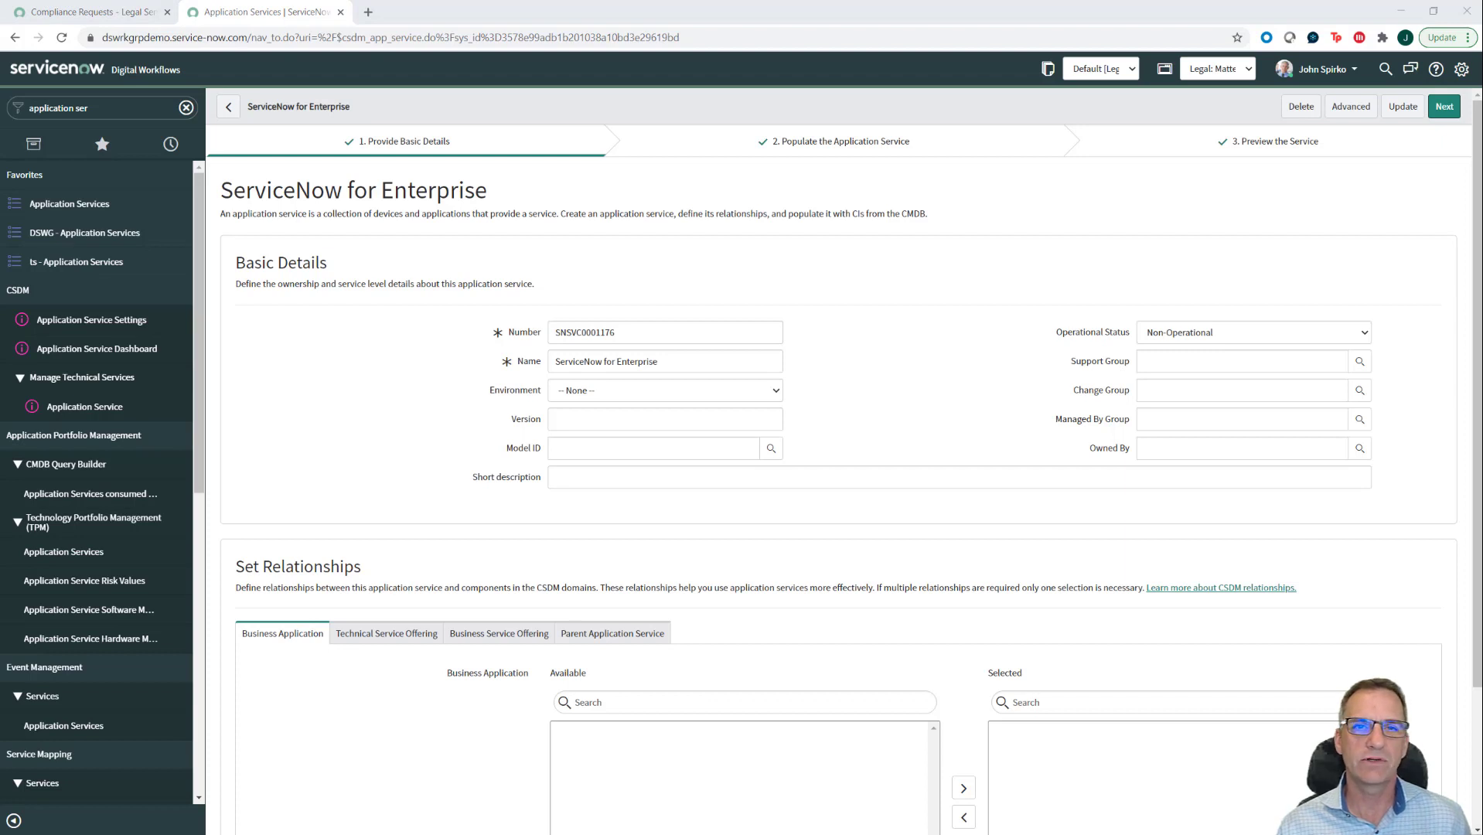
Step: Switch from the slides back to the browser and paste the portfolio's sys_id into the address bar of a blank tab
key(alt+Tab)
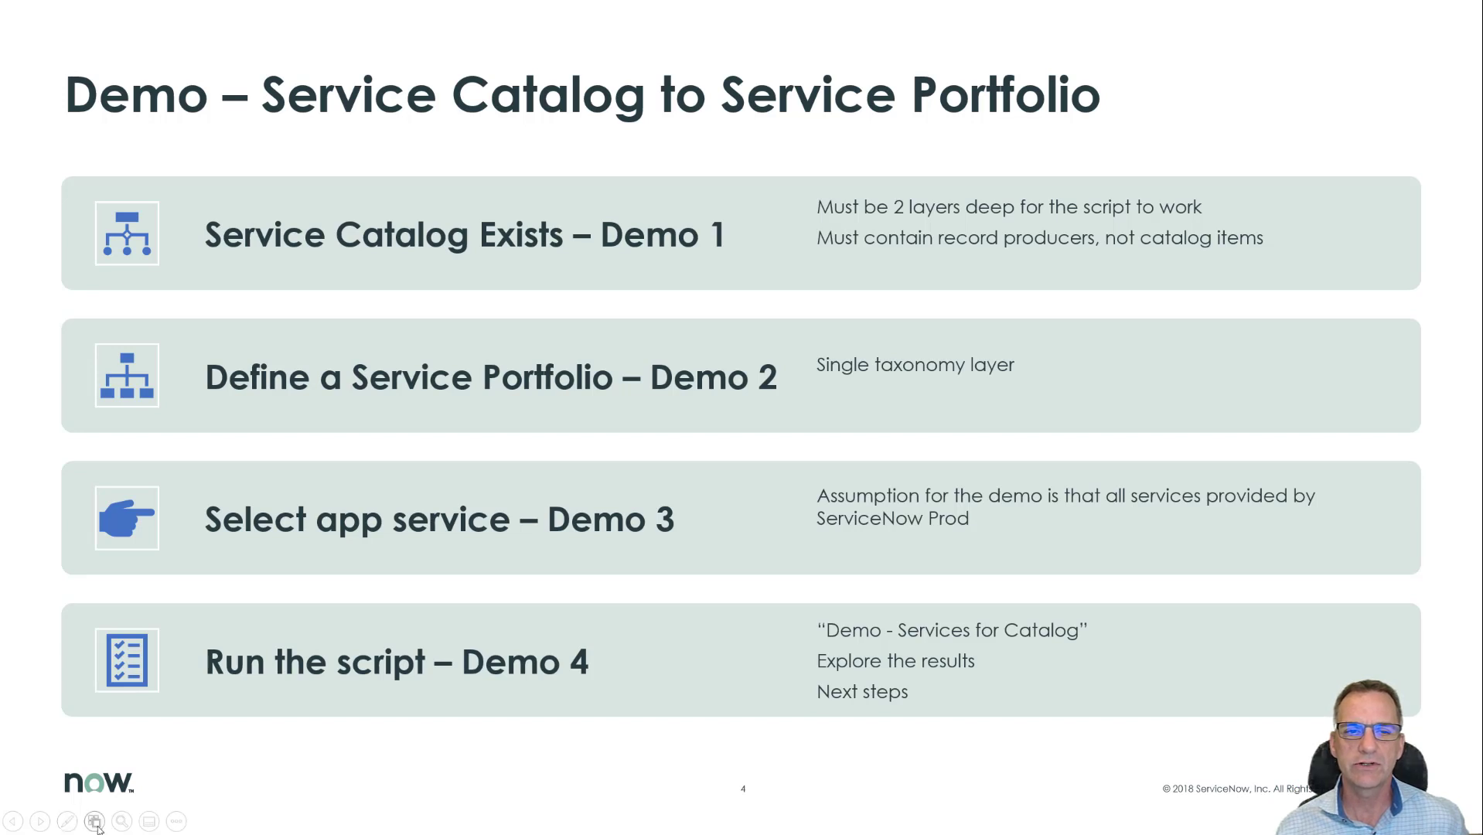
key(alt+Tab)
click(357, 35)
text(eca7a95adb1b201038a10bd3e2961914)
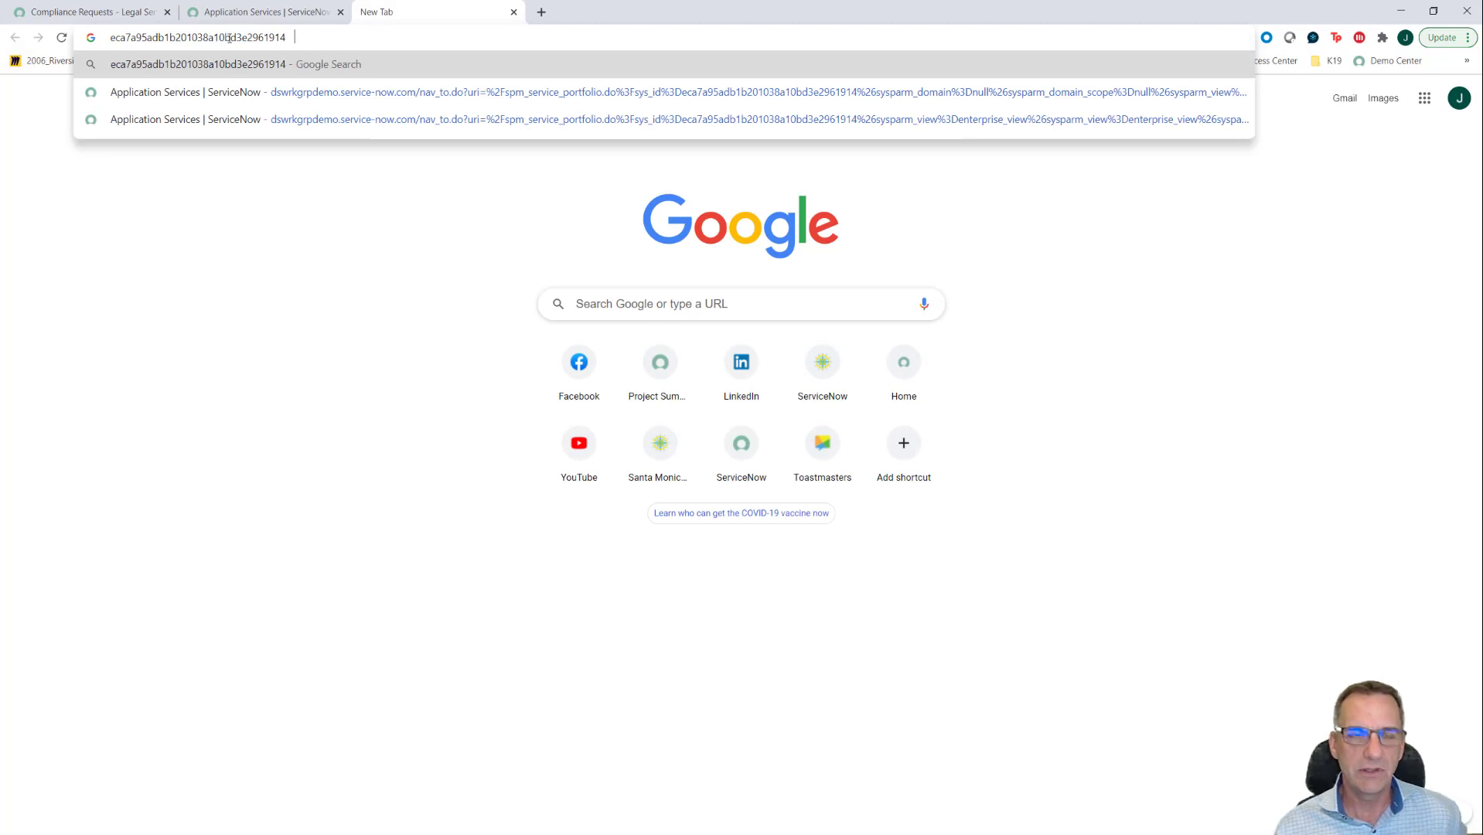
Step: Copy the ServiceNow for Enterprise application service's sys_id from its advanced form and paste it beside the portfolio's sys_id in the blank tab
click(259, 12)
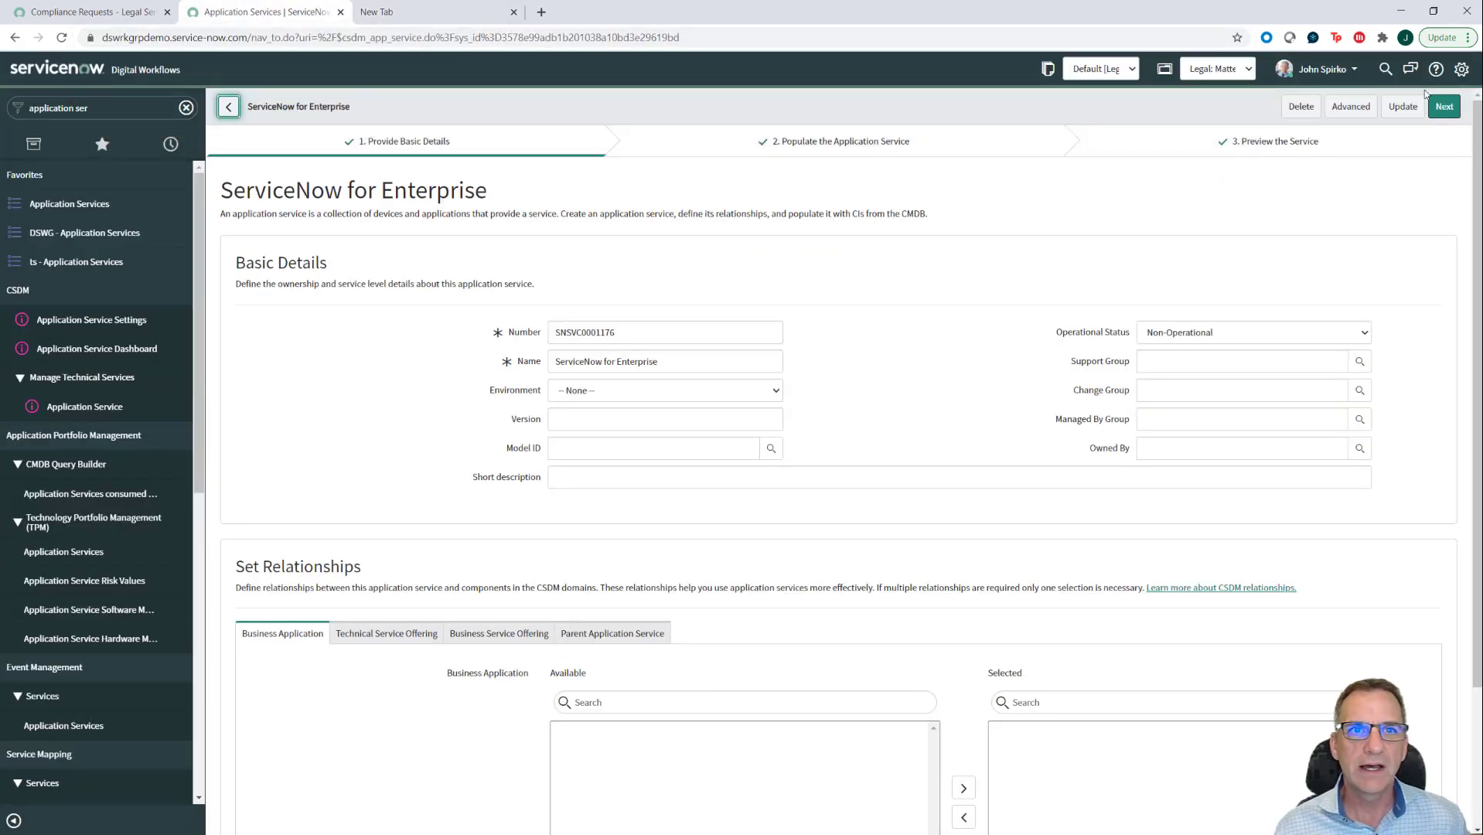
click(1350, 106)
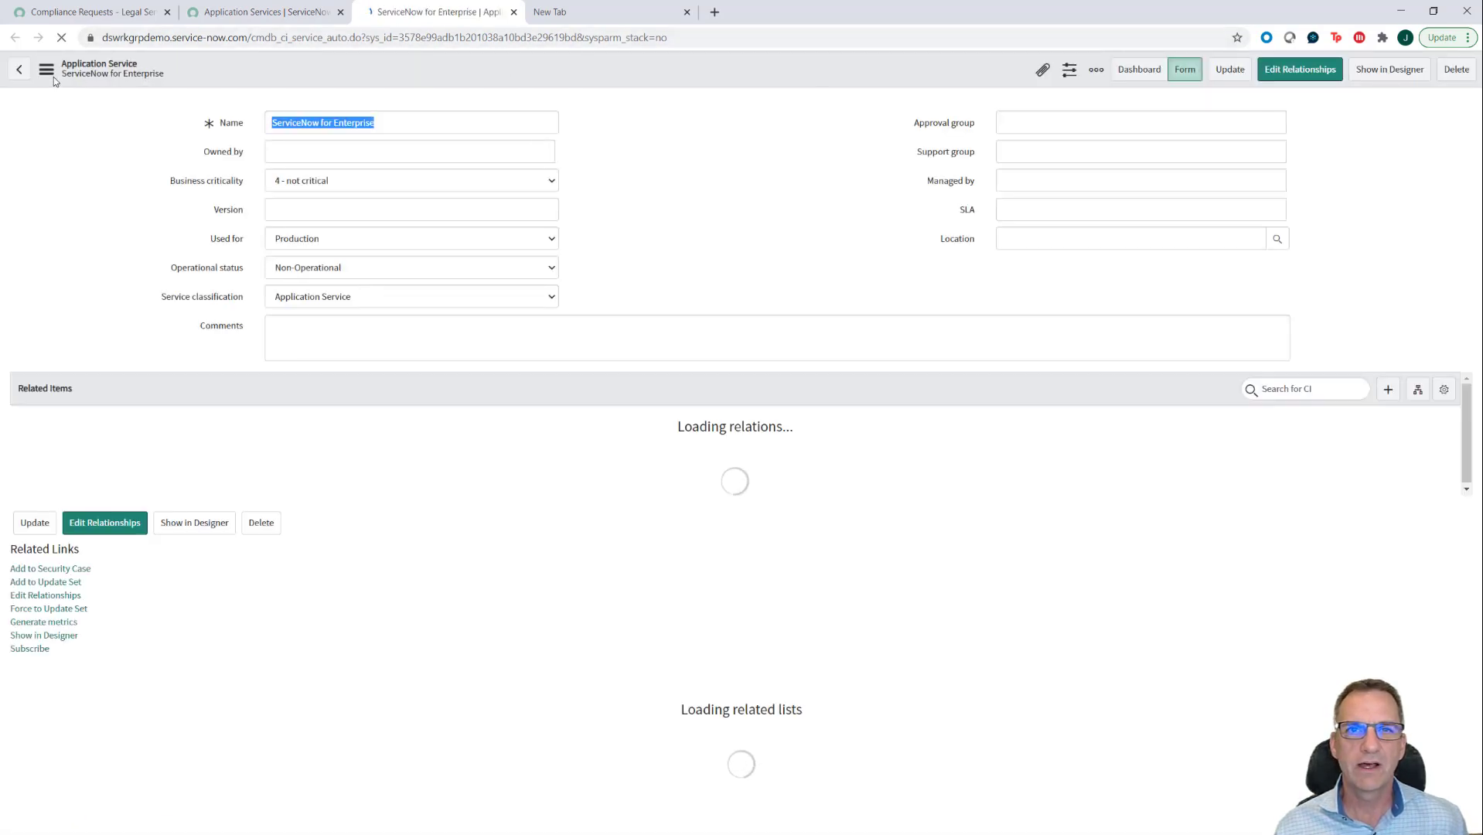
click(46, 70)
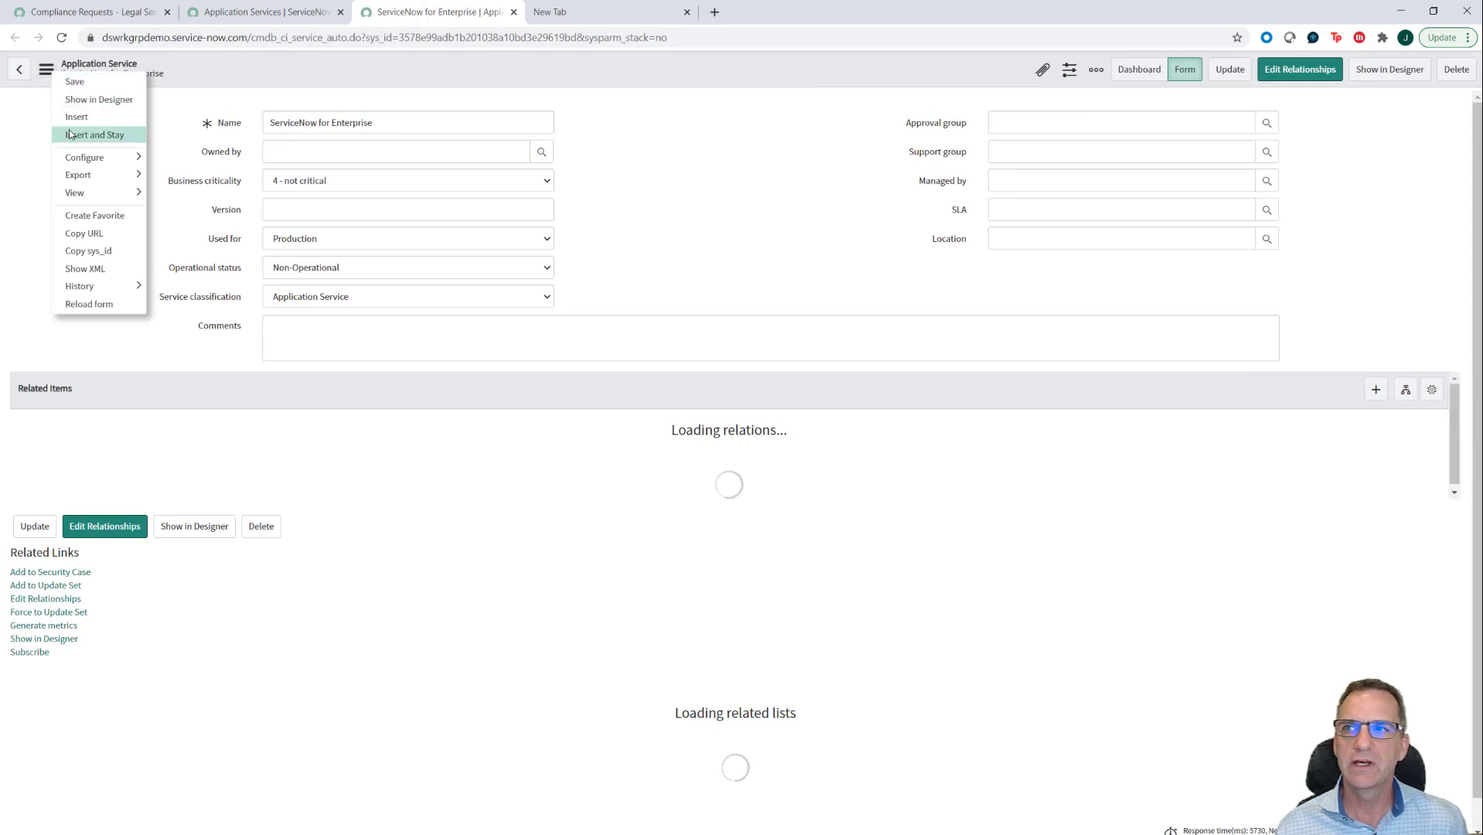
click(95, 251)
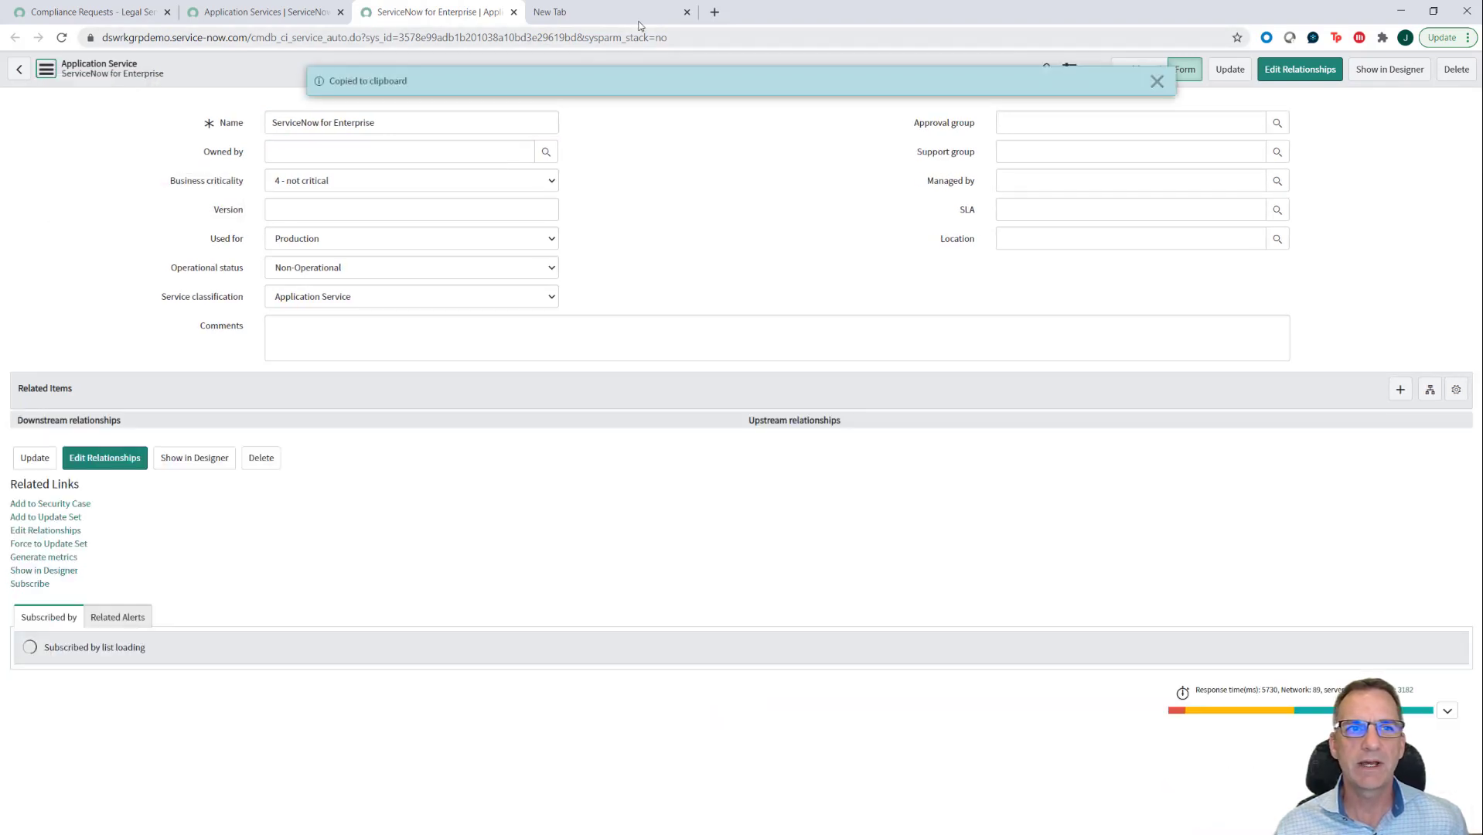
click(623, 19)
key(ctrl+v)
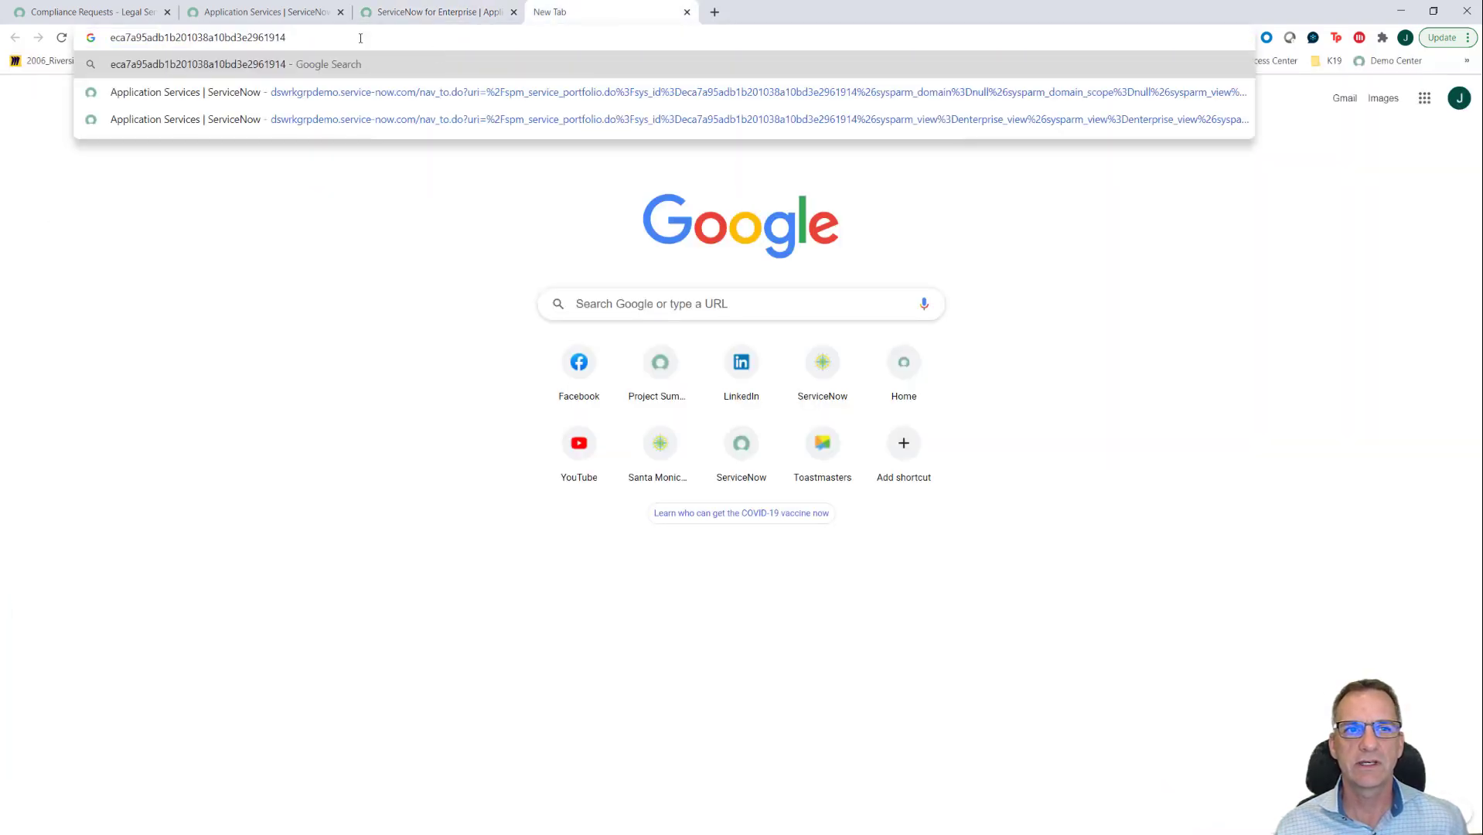
key(ctrl+v)
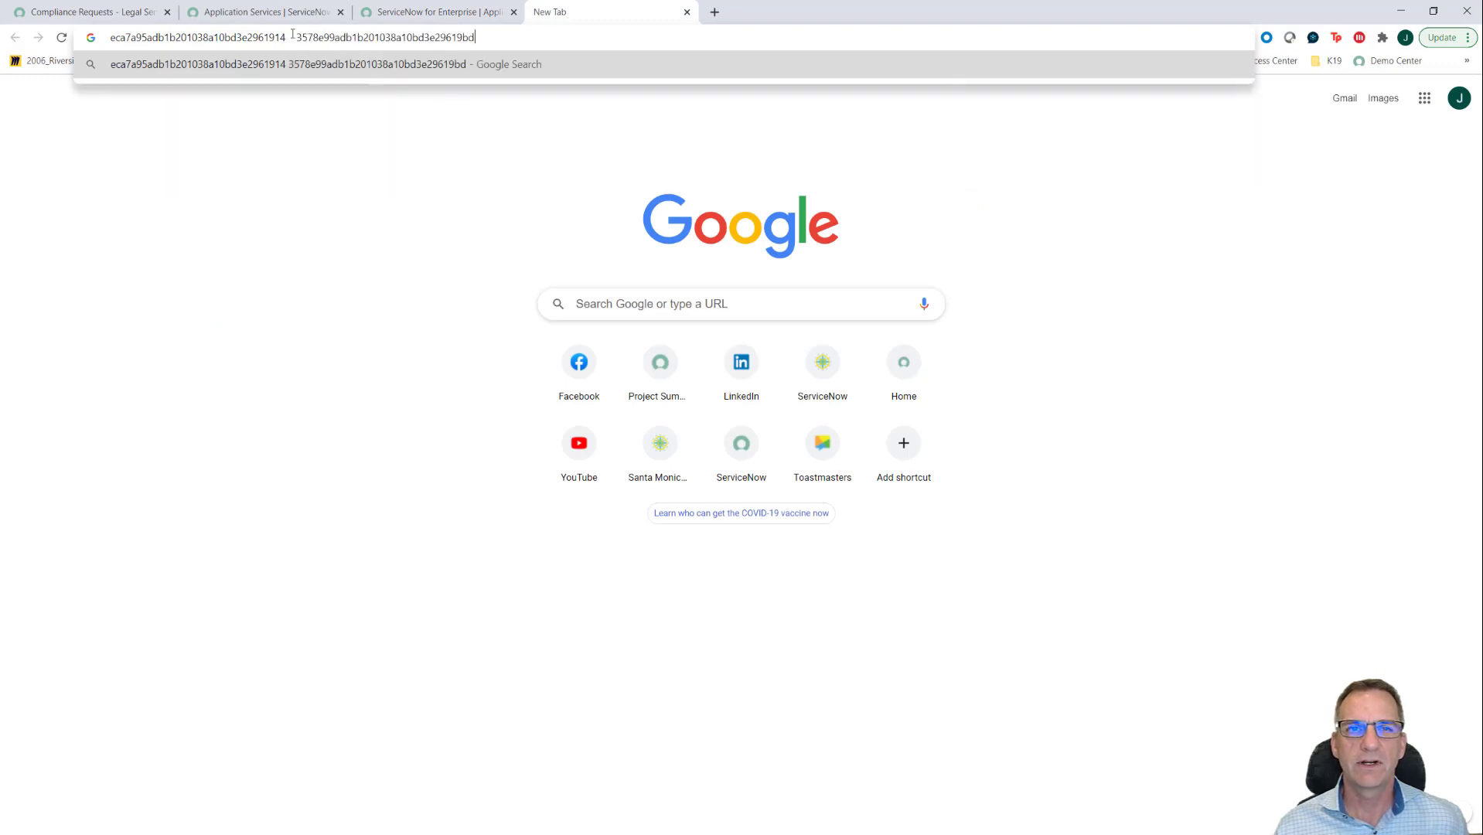
Step: Open the Demo 1 - Services for Catalog fix script from the favorite System Definition - Fix Scripts list
click(124, 11)
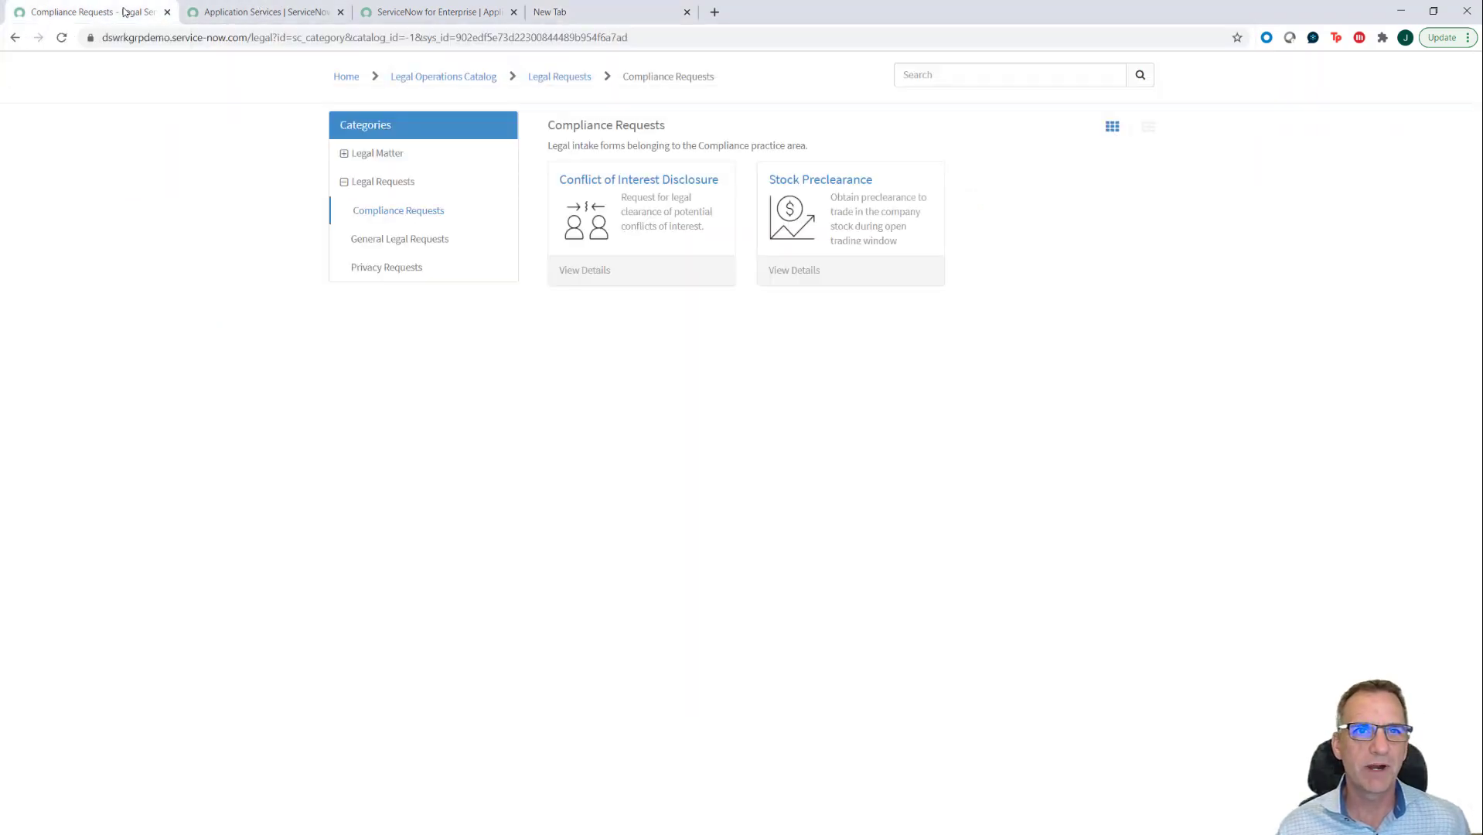
click(230, 12)
click(116, 109)
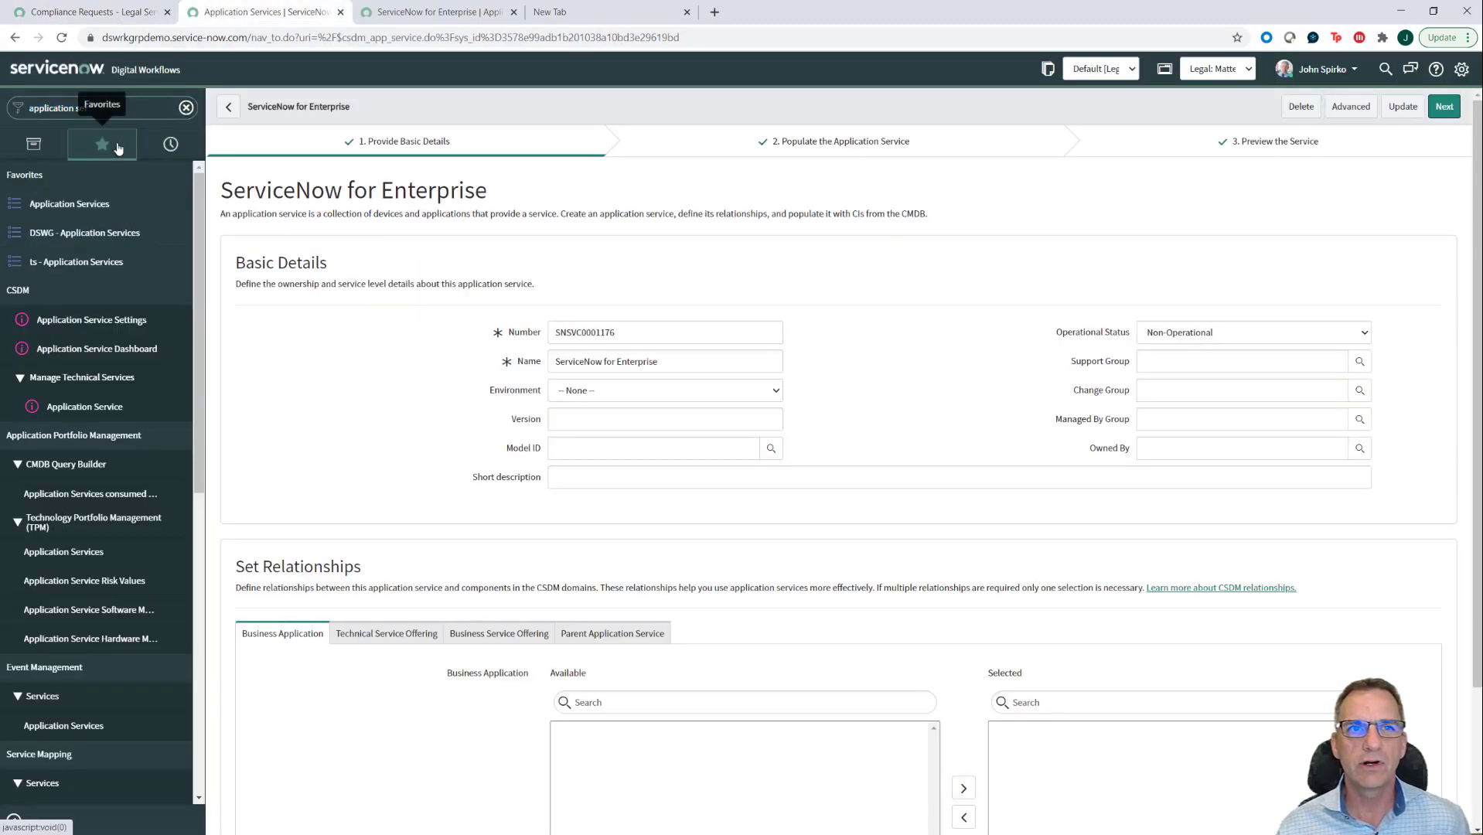
click(102, 144)
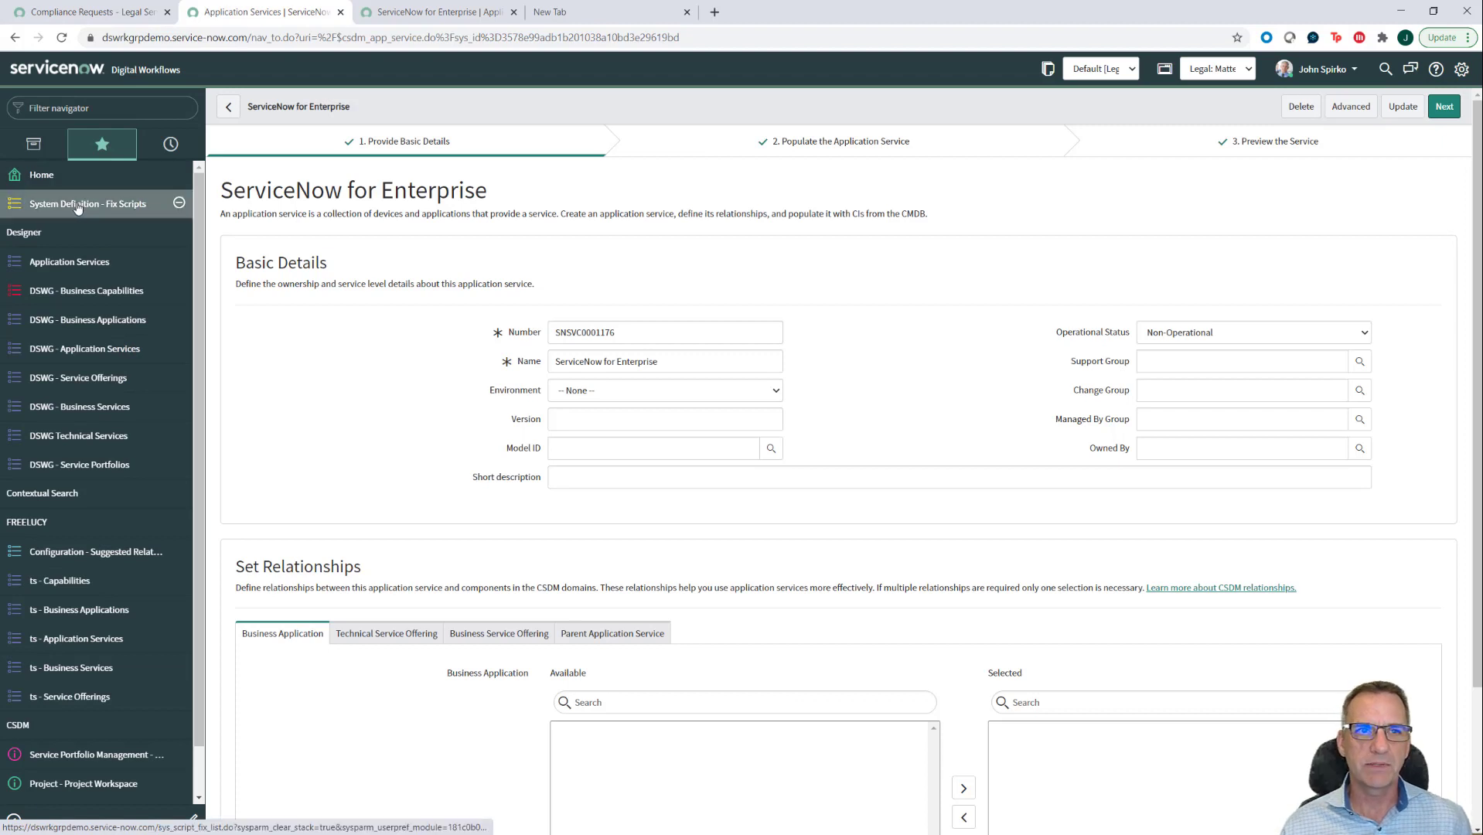
click(77, 207)
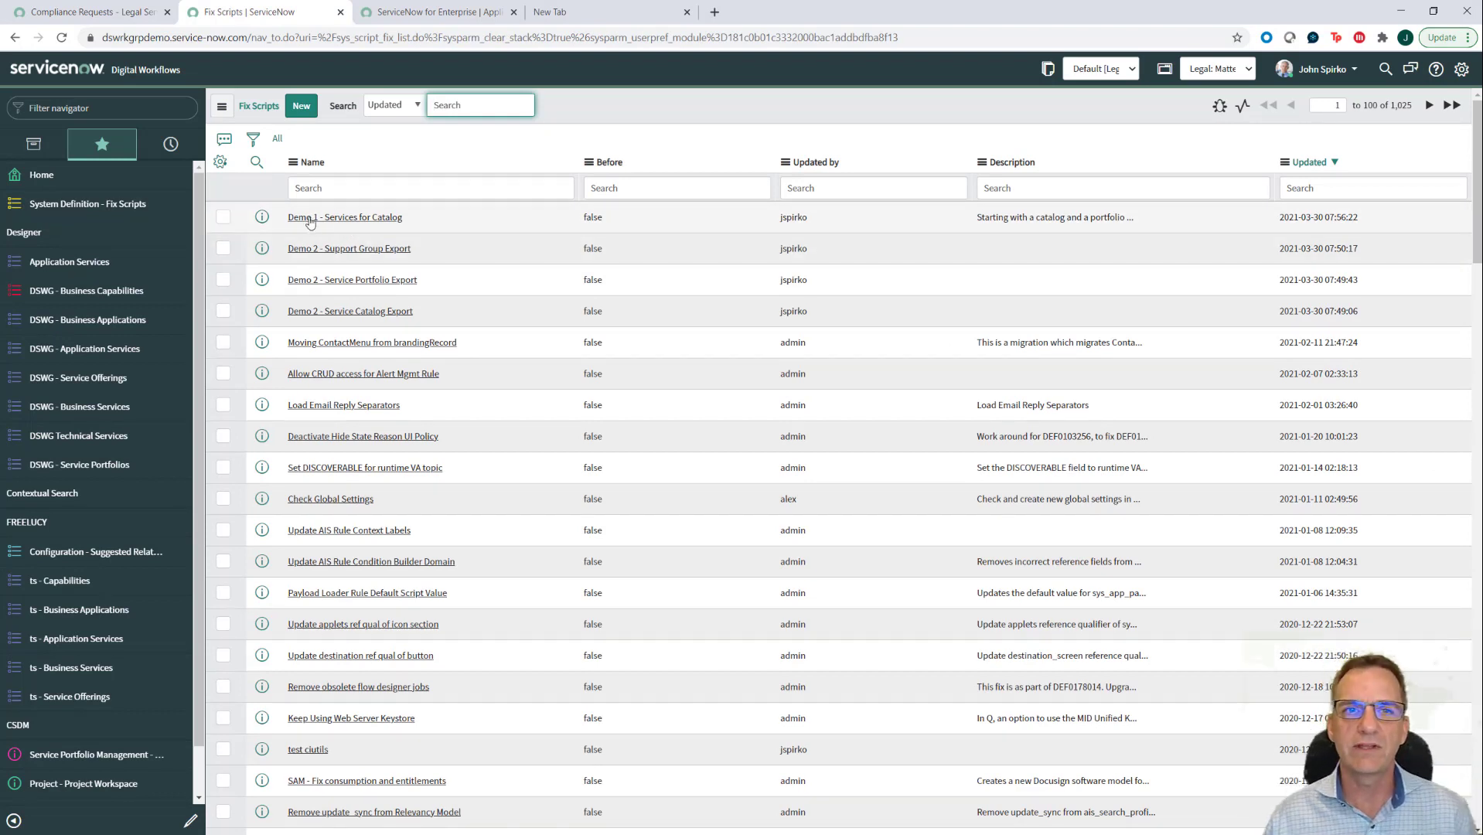
click(359, 222)
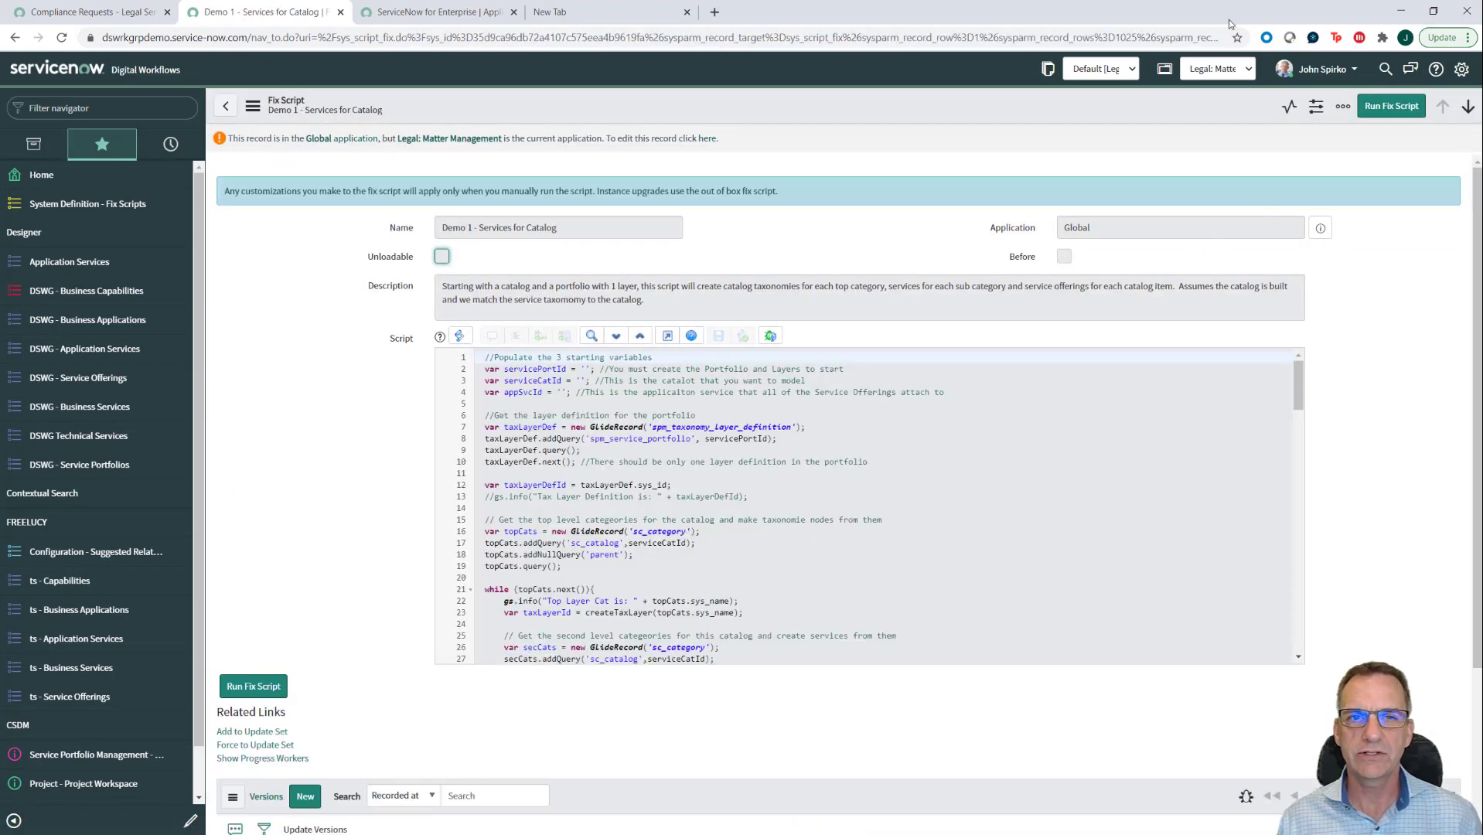
Step: Switch the current application scope to Global to make the fix script editable
click(1241, 72)
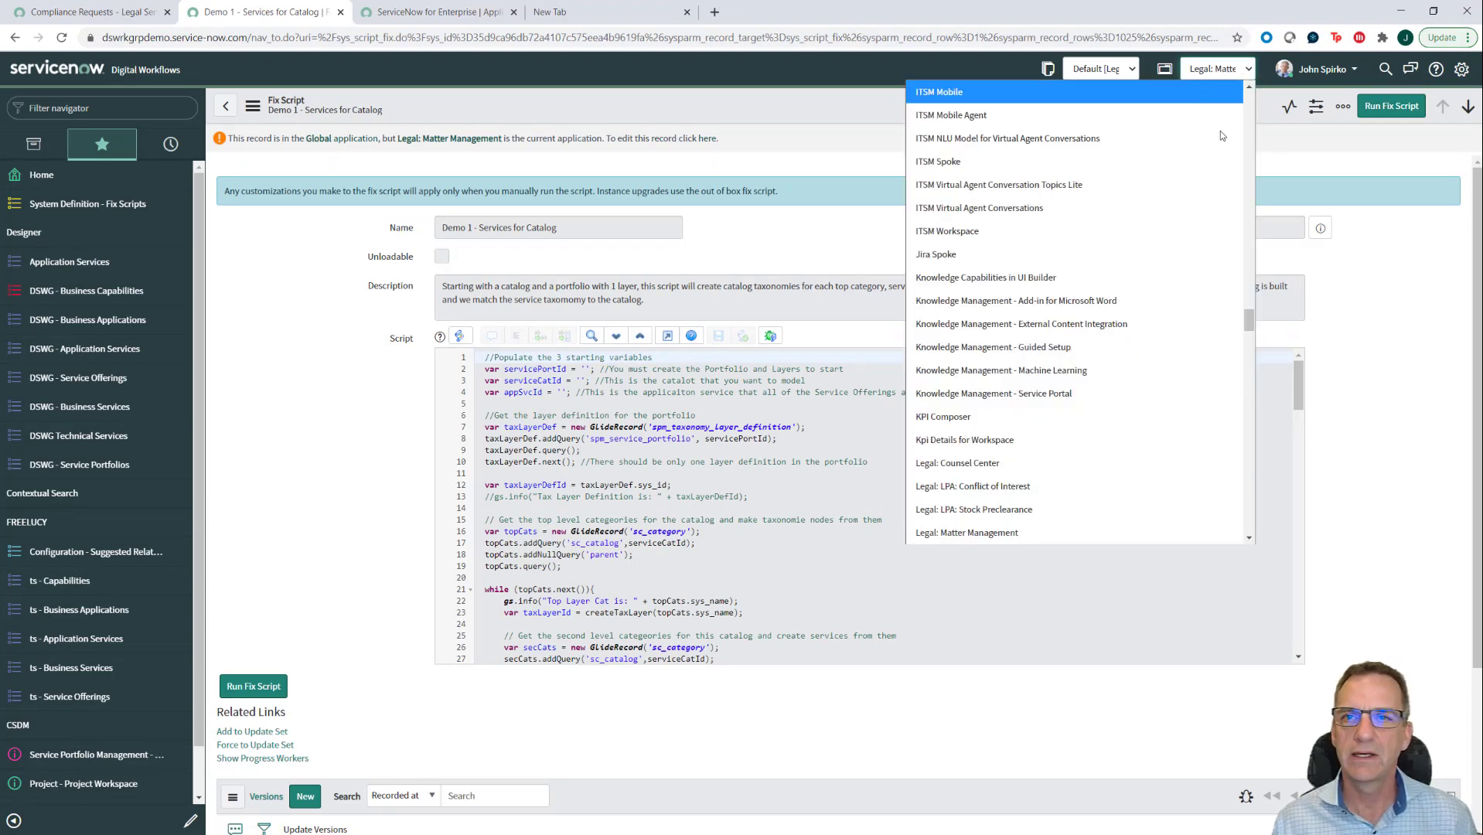
scroll(1213, 107, up, 20)
scroll(1212, 107, up, 3)
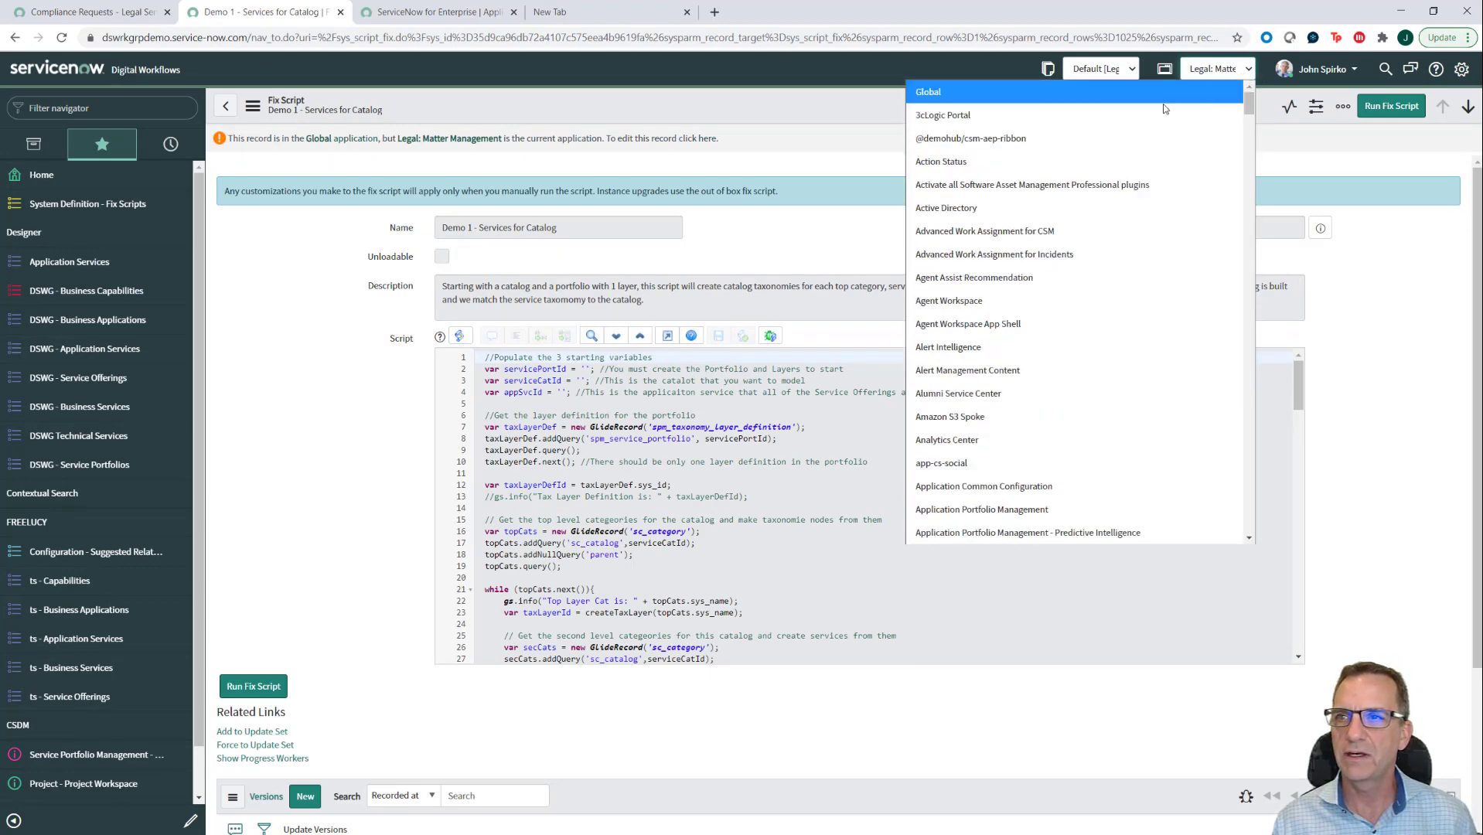
click(1121, 91)
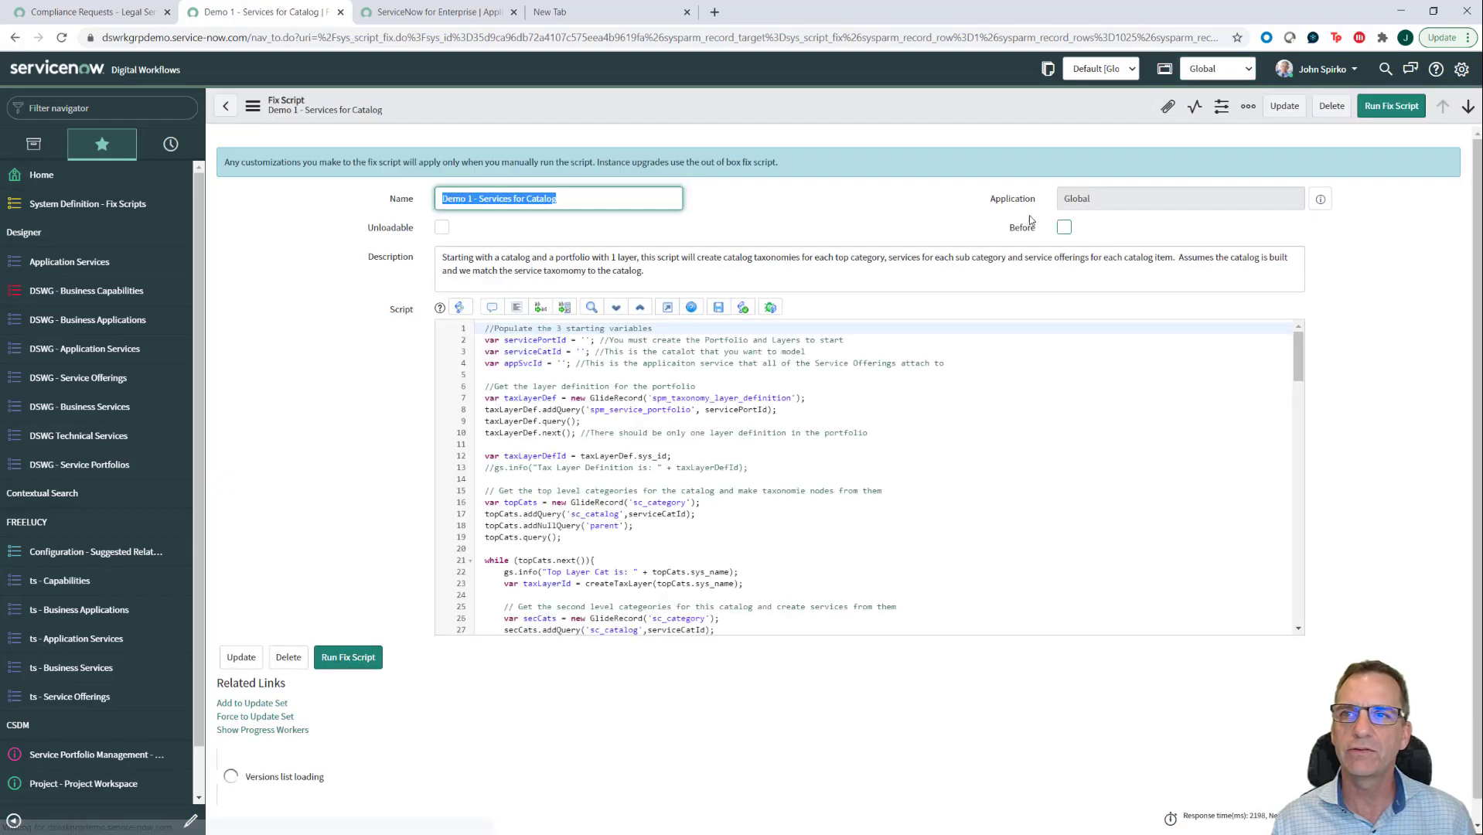
Step: Set the script's servicePortId variable to the portfolio's sys_id copied from the blank tab
click(584, 339)
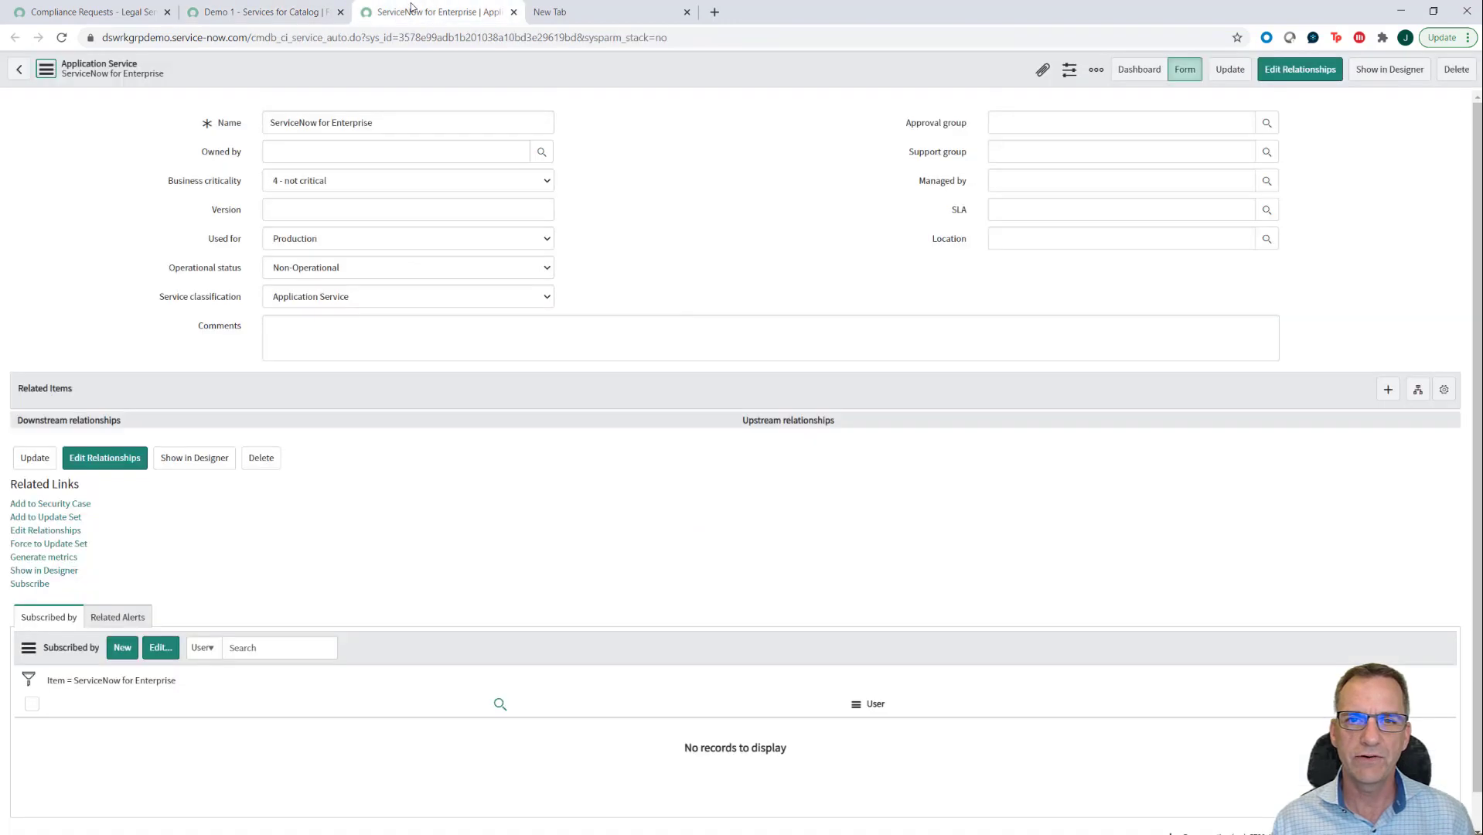
click(411, 12)
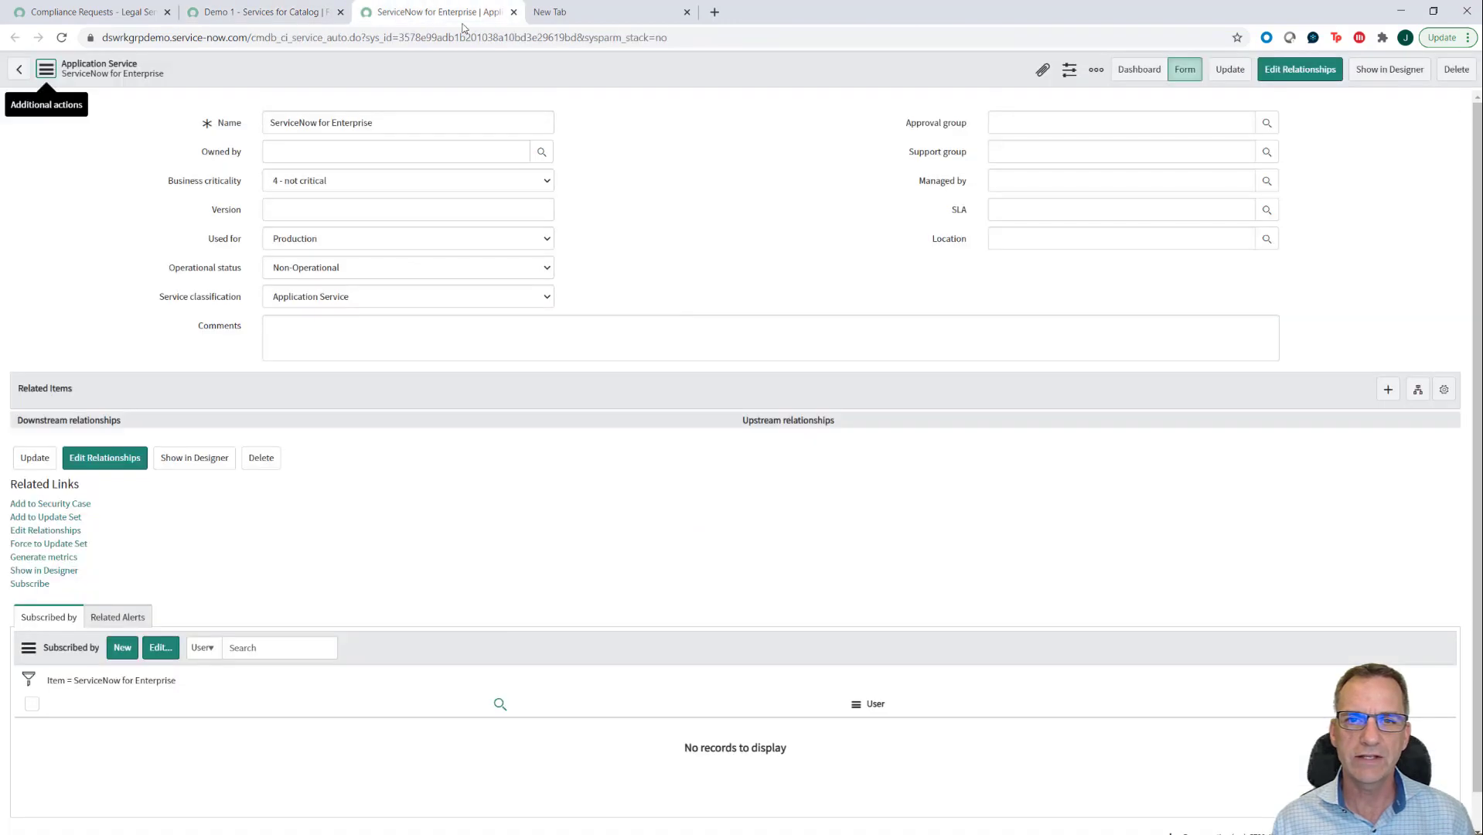
click(544, 15)
double_click(193, 37)
right_click(194, 37)
click(232, 118)
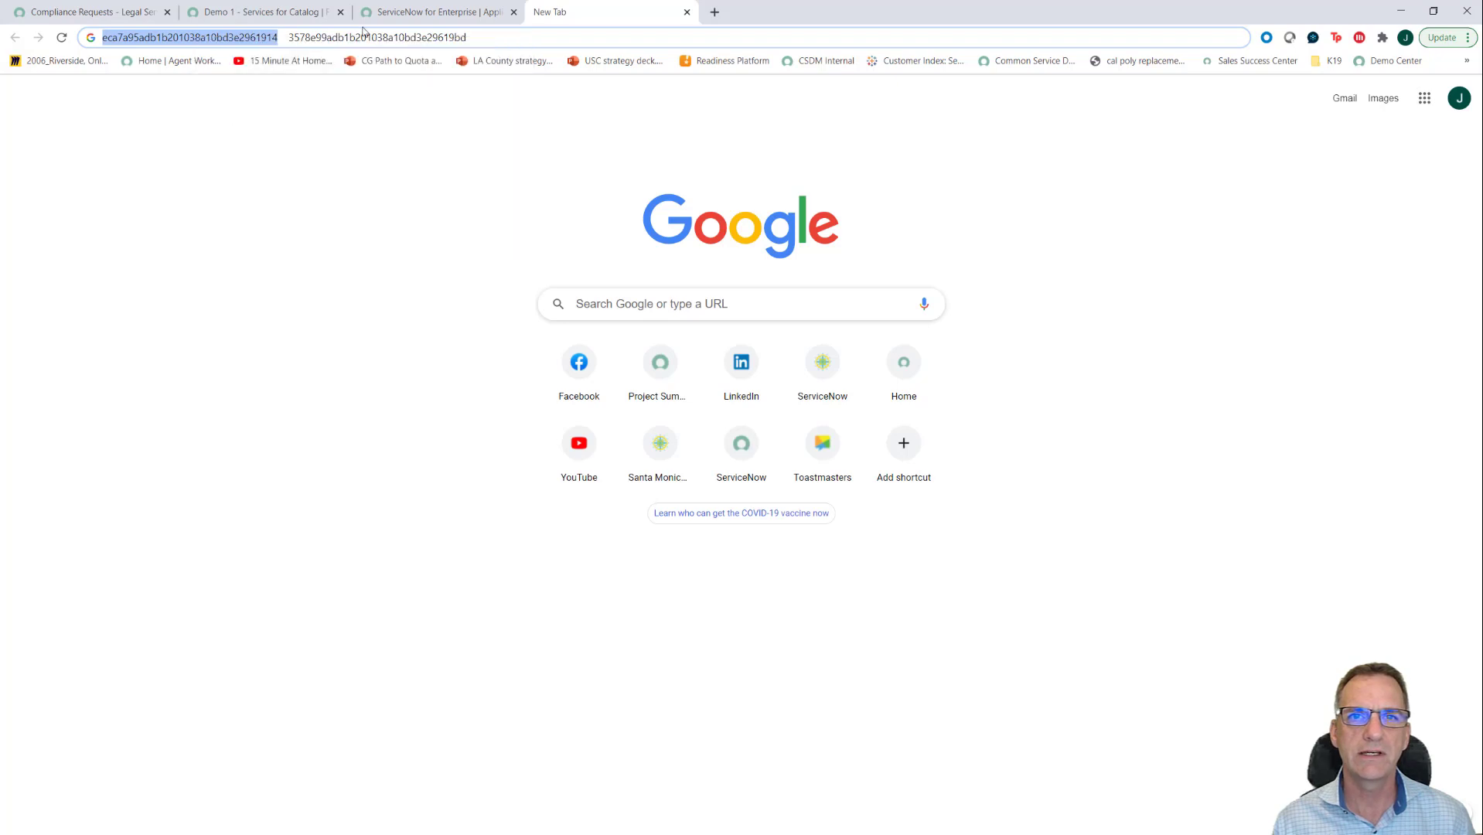
click(293, 15)
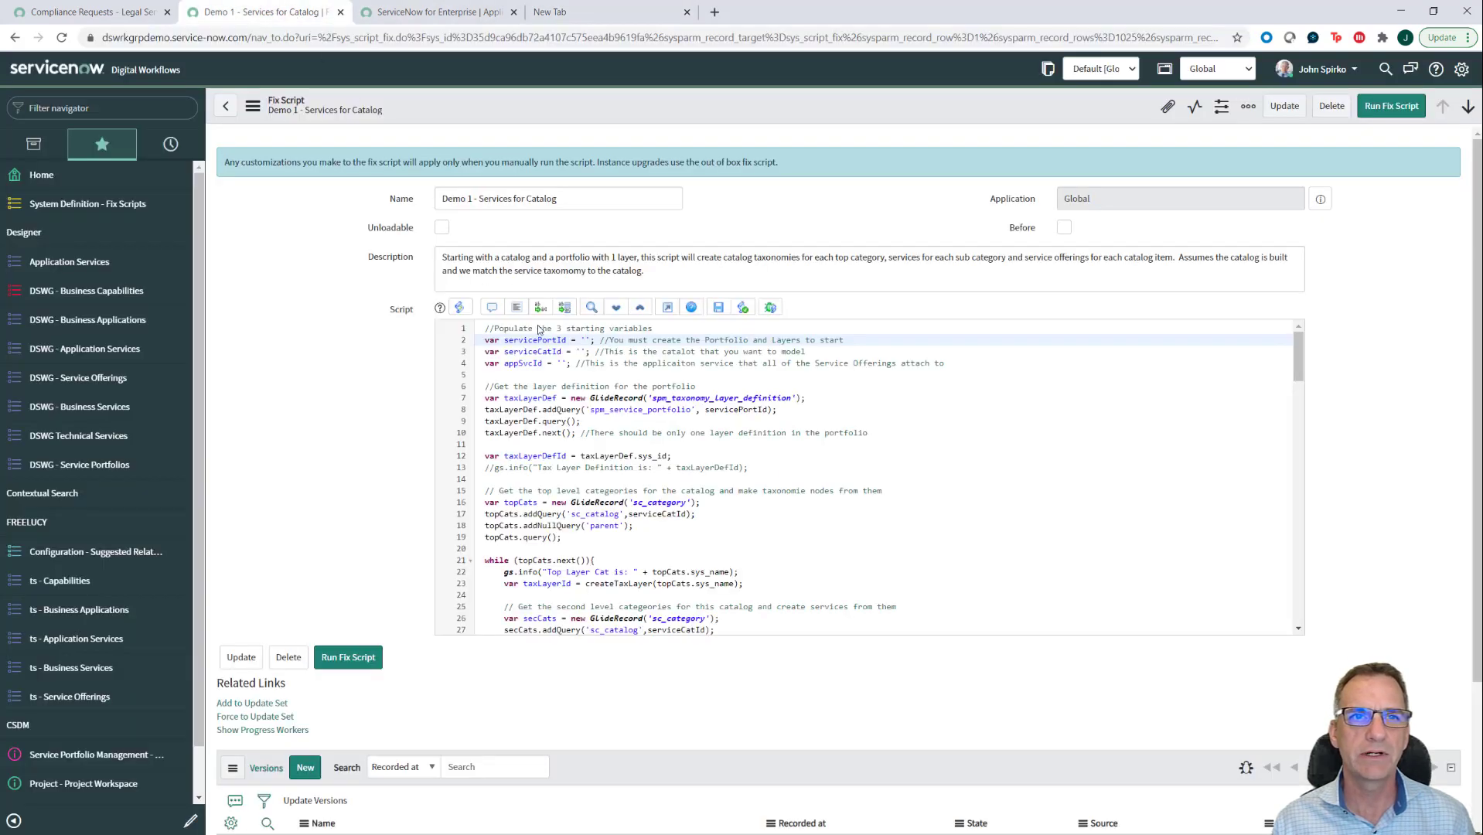
key(ctrl+v)
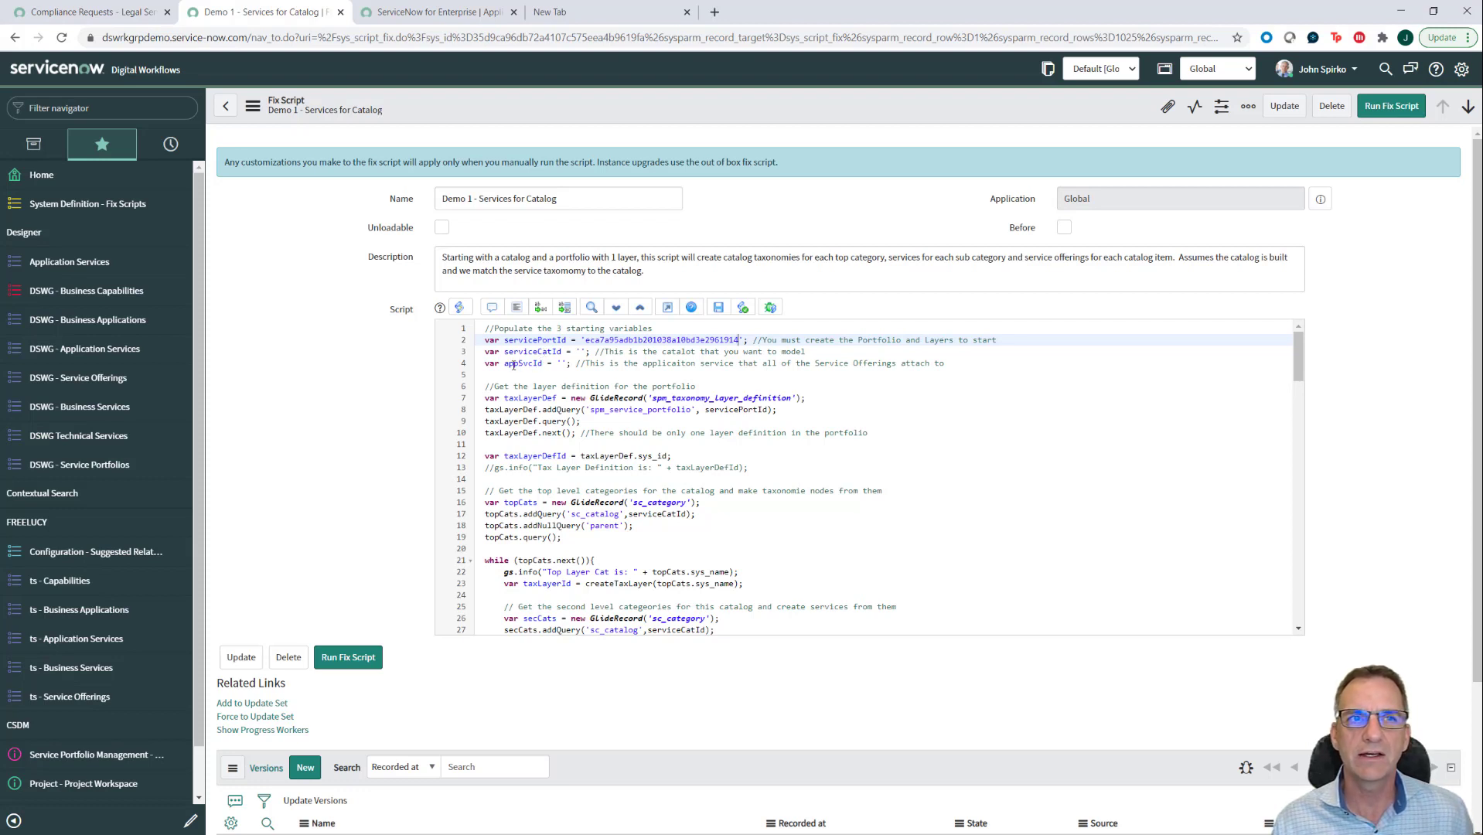
Step: Set the script's appSvcId variable to the application service's sys_id copied from the blank tab
click(437, 12)
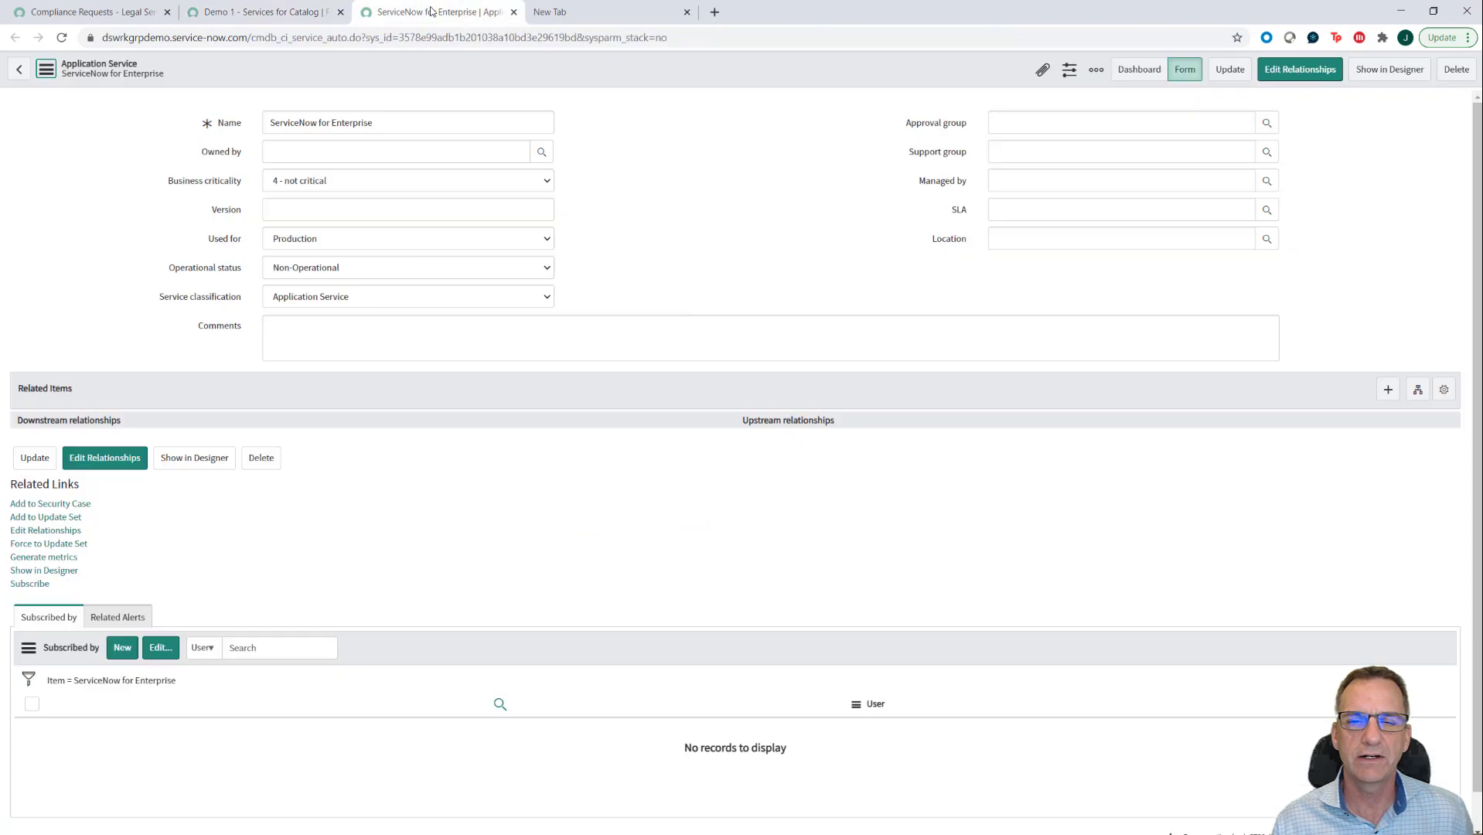
click(596, 17)
double_click(397, 37)
right_click(397, 37)
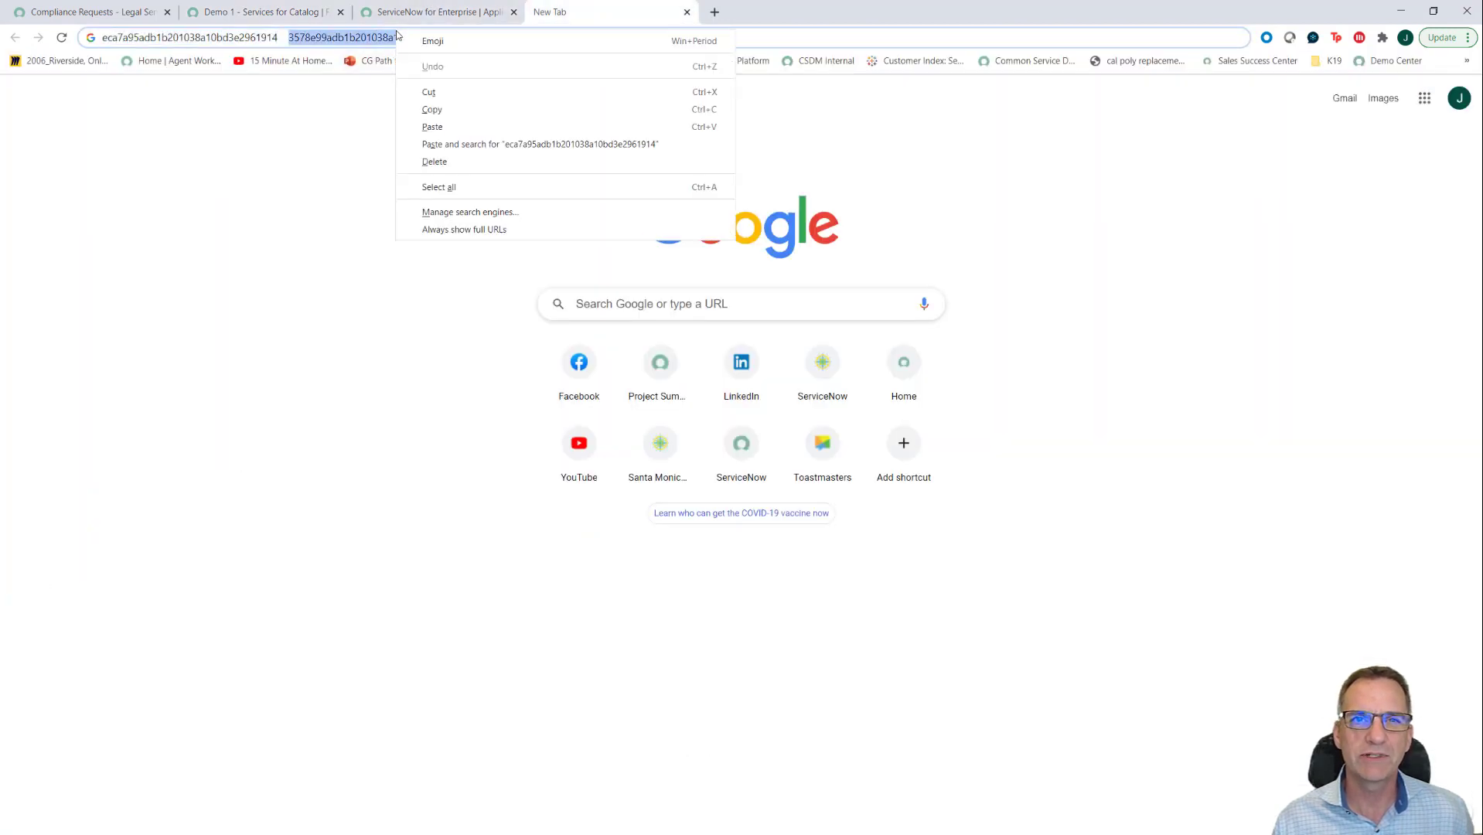
click(437, 109)
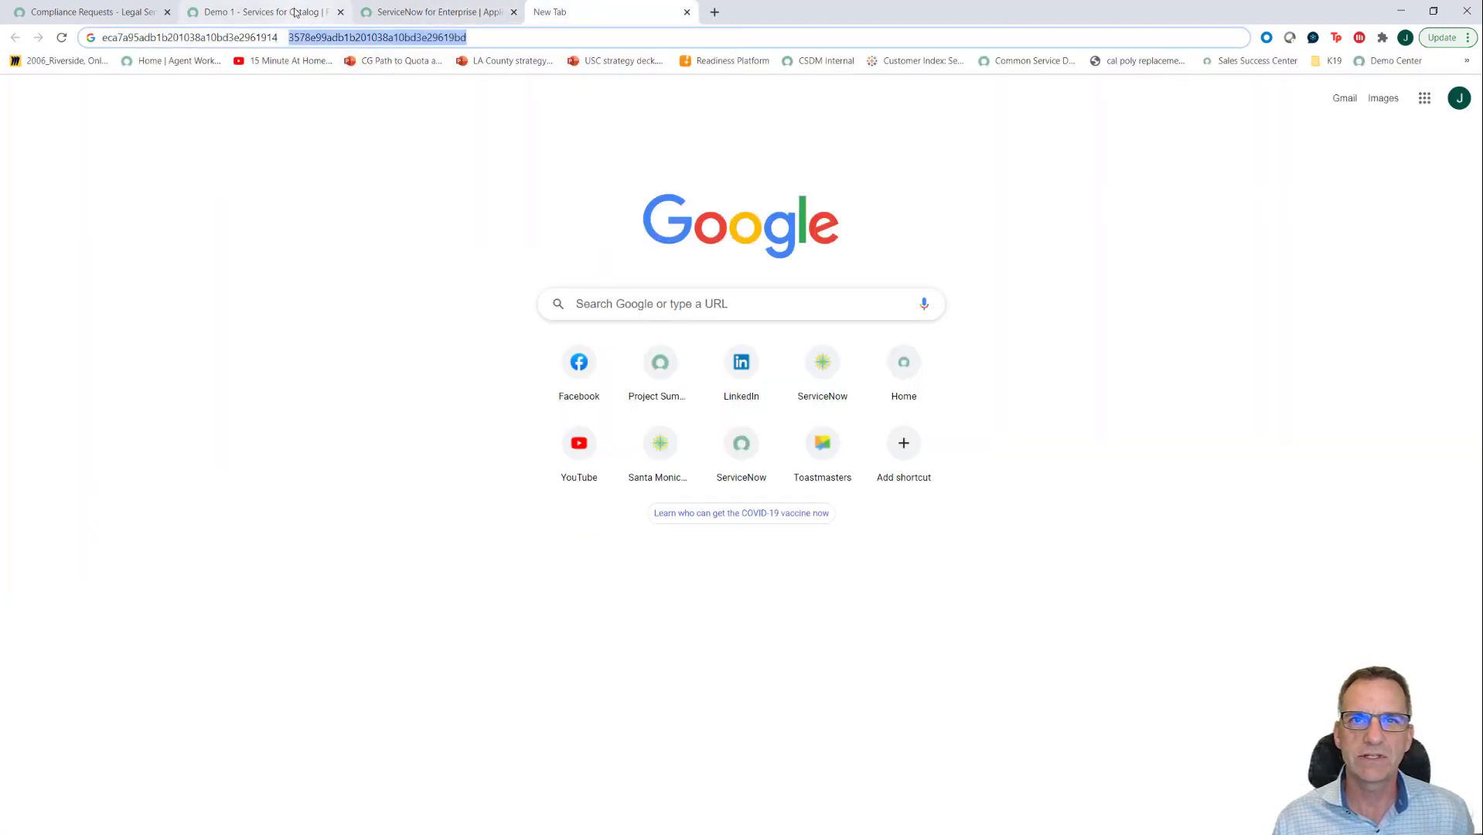
click(294, 12)
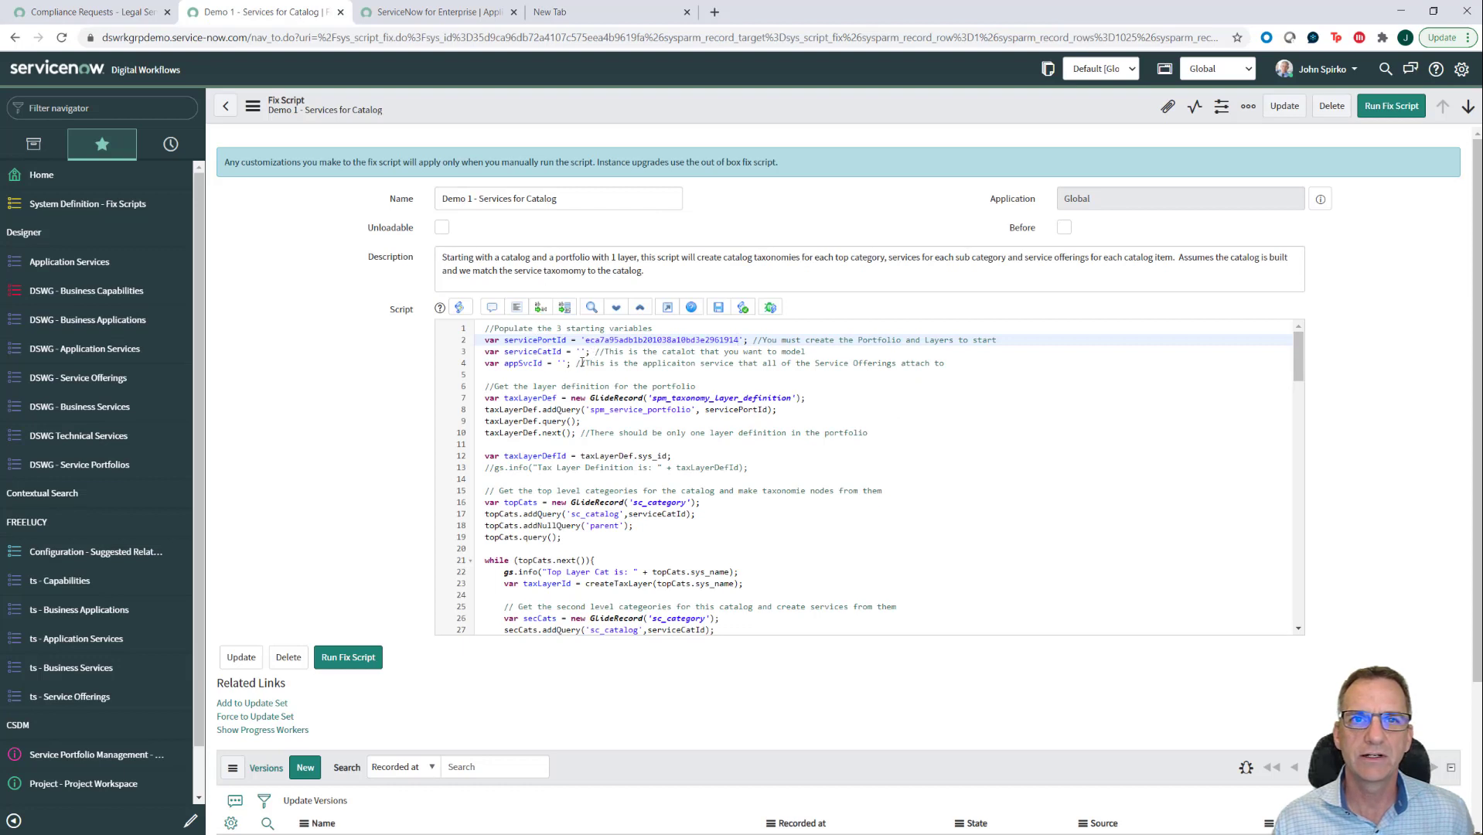
click(562, 363)
key(ctrl+v)
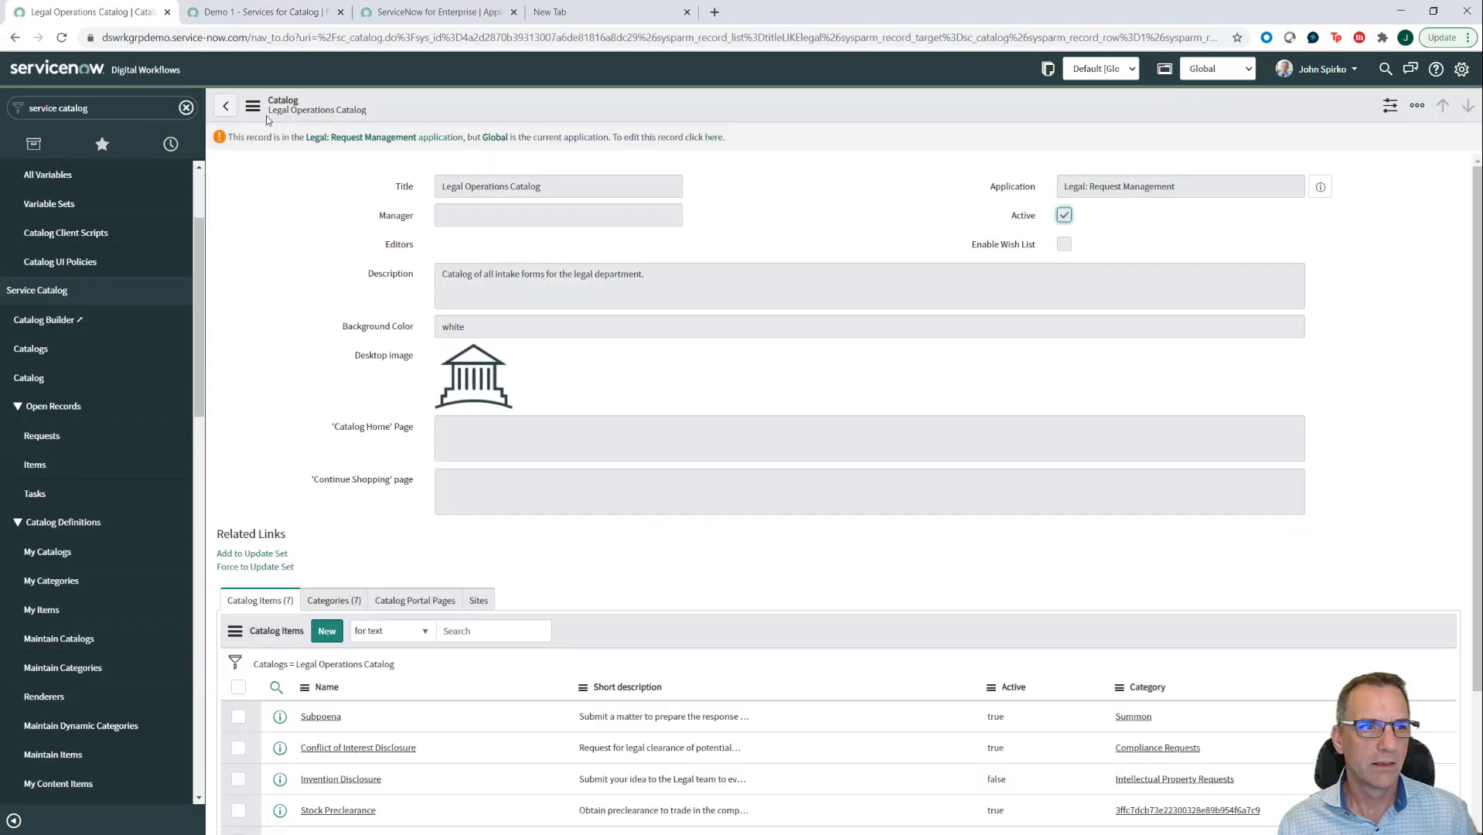
Step: Set the script's serviceCatId variable to the sys_id copied from the Legal Operations Catalog record and save the fix script
click(255, 108)
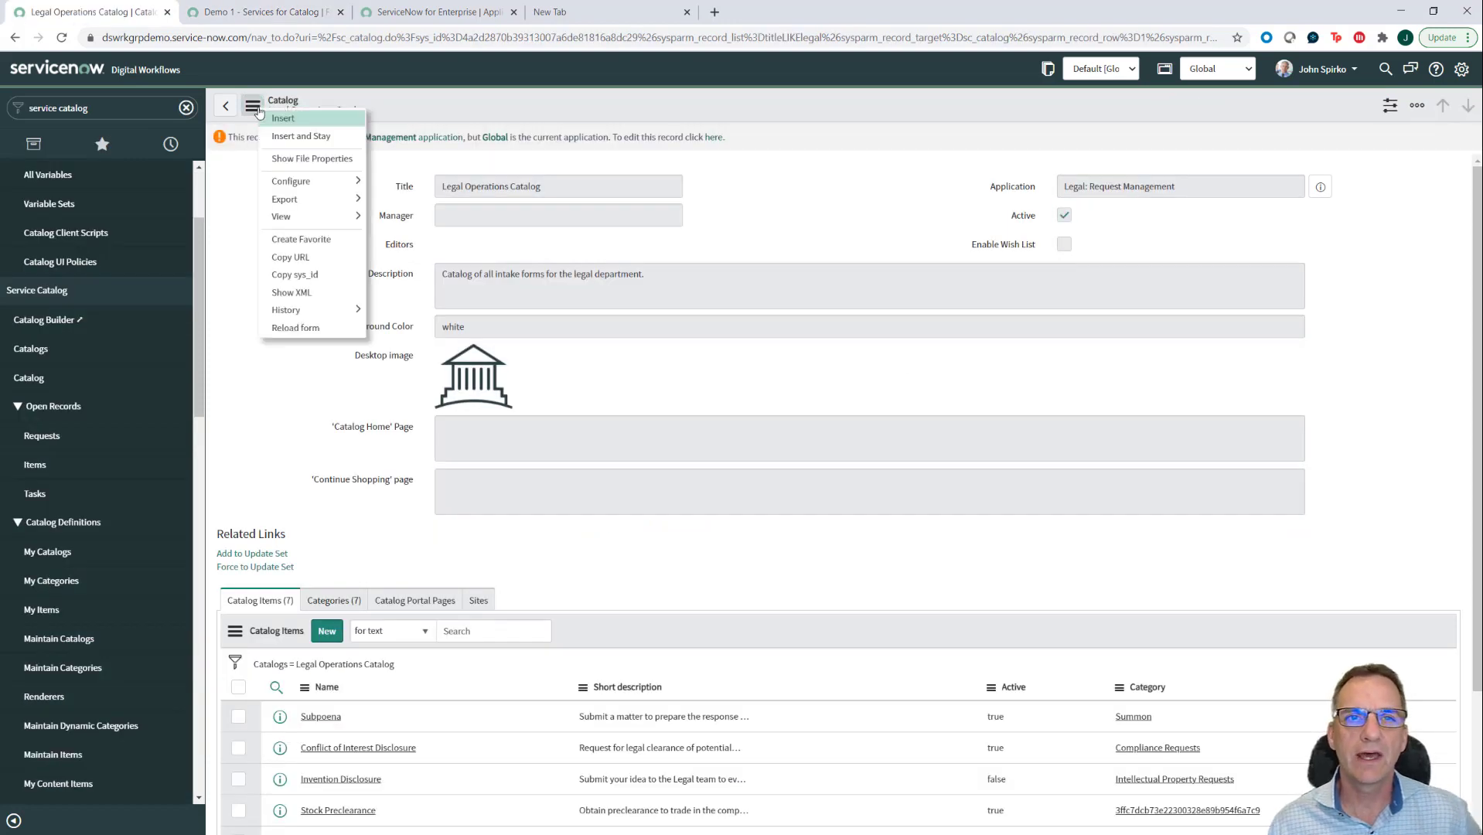
click(296, 276)
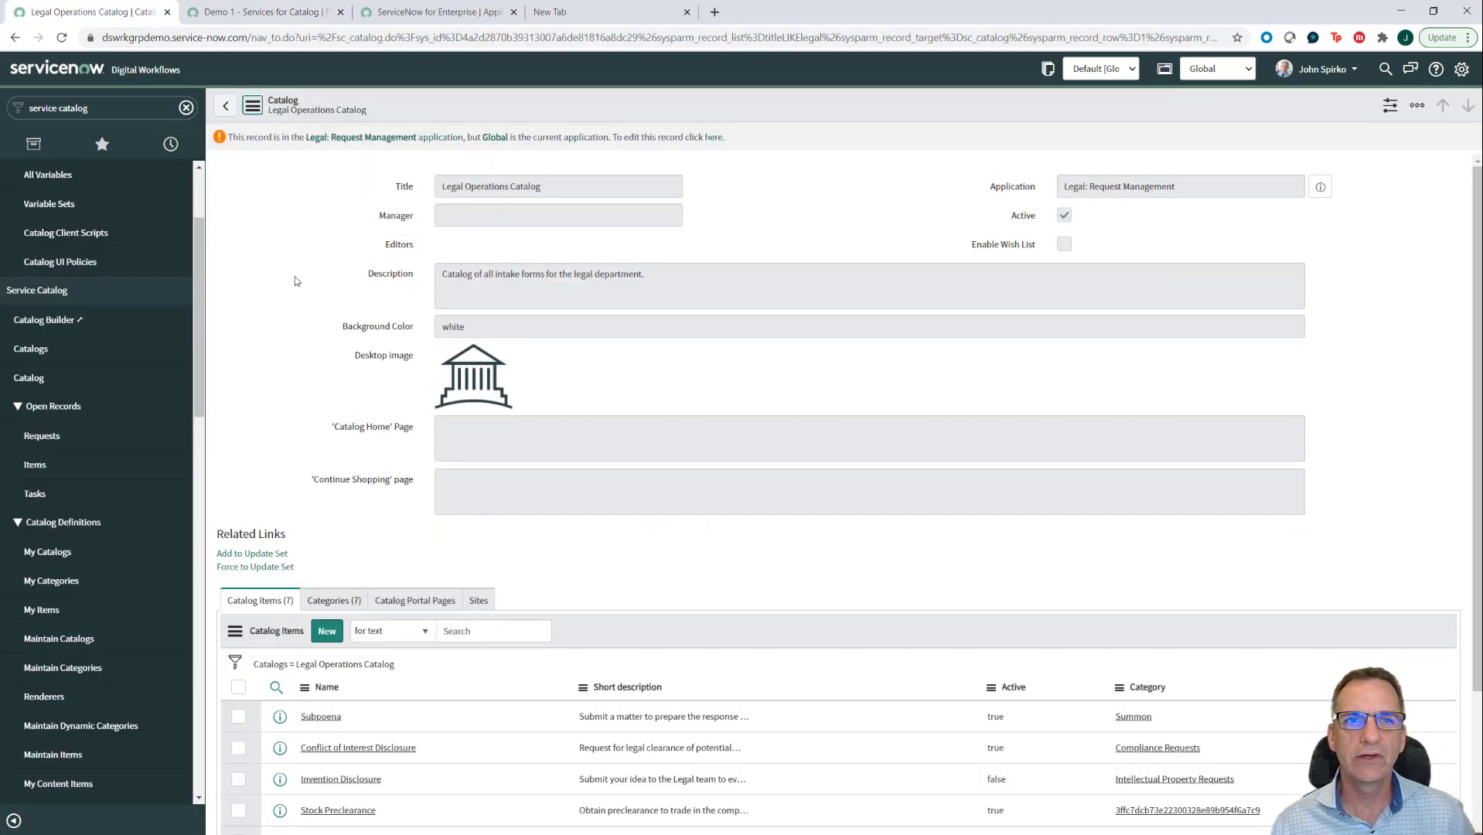
click(280, 9)
click(580, 353)
key(ctrl+v)
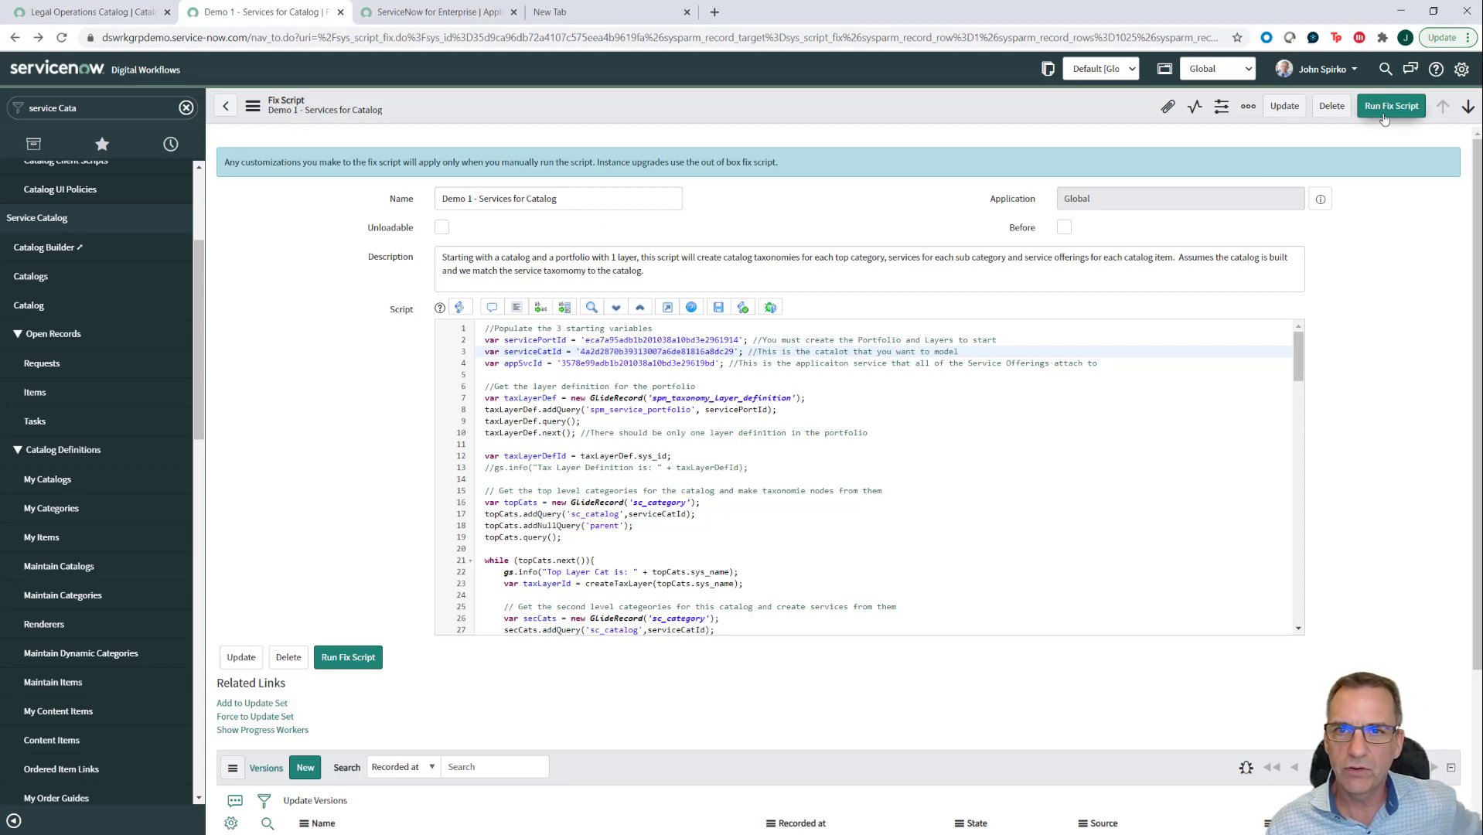
click(253, 107)
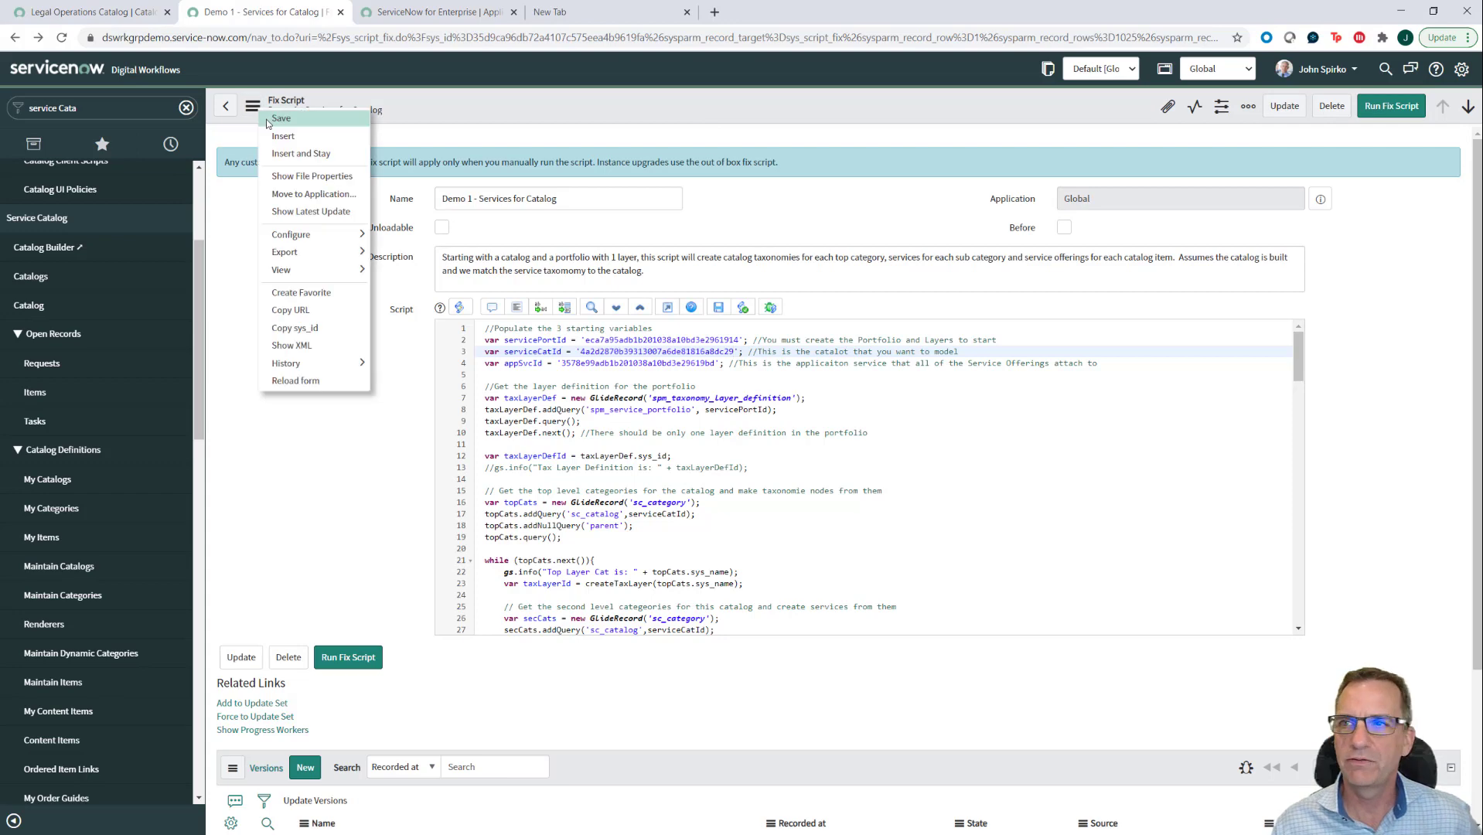
click(267, 120)
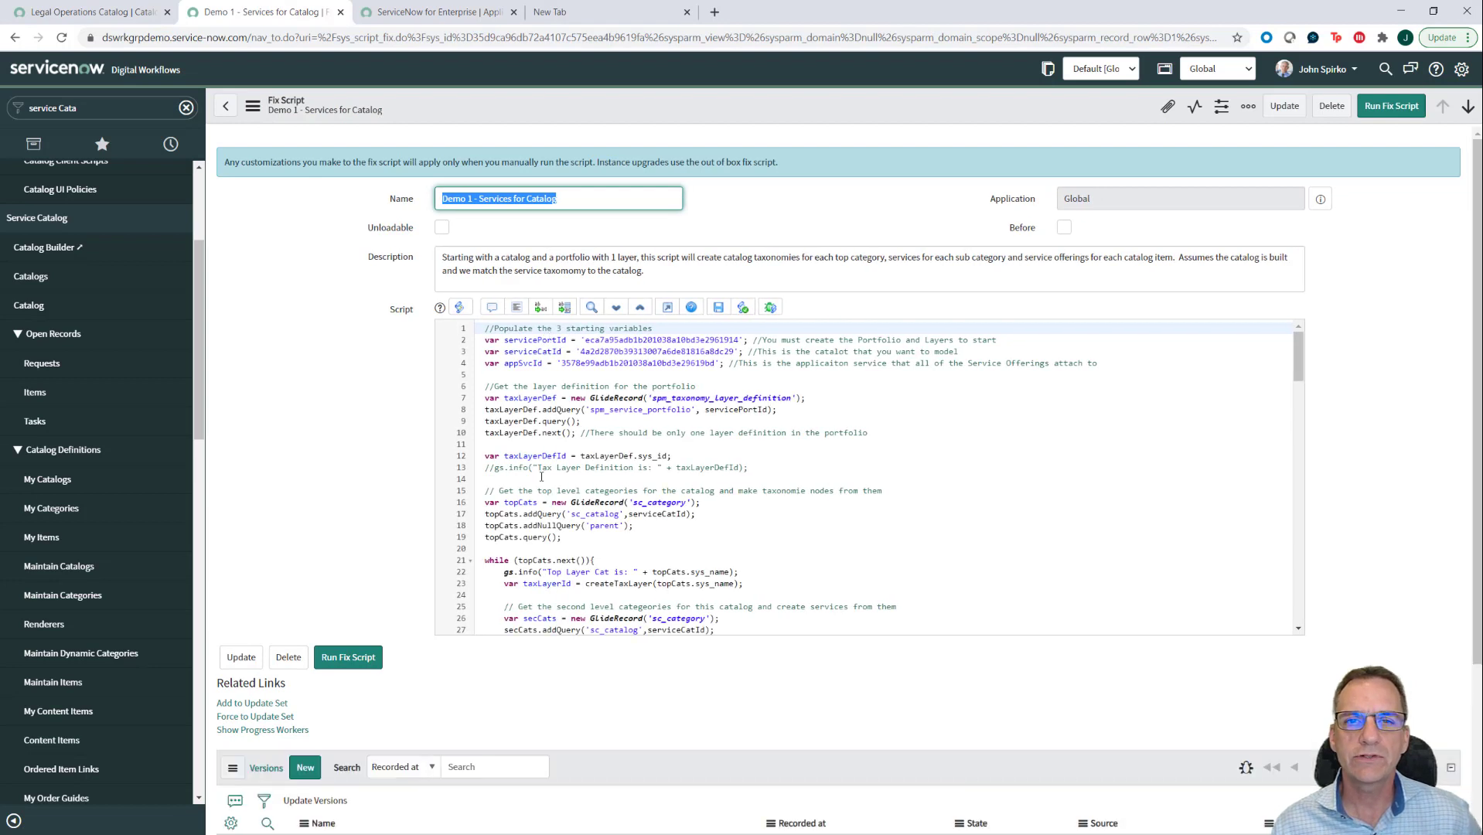
Step: Review the script's layer definition lookup, its query for parentless top-level categories, and the createTaxLayer call for each one
drag(513, 457, 568, 467)
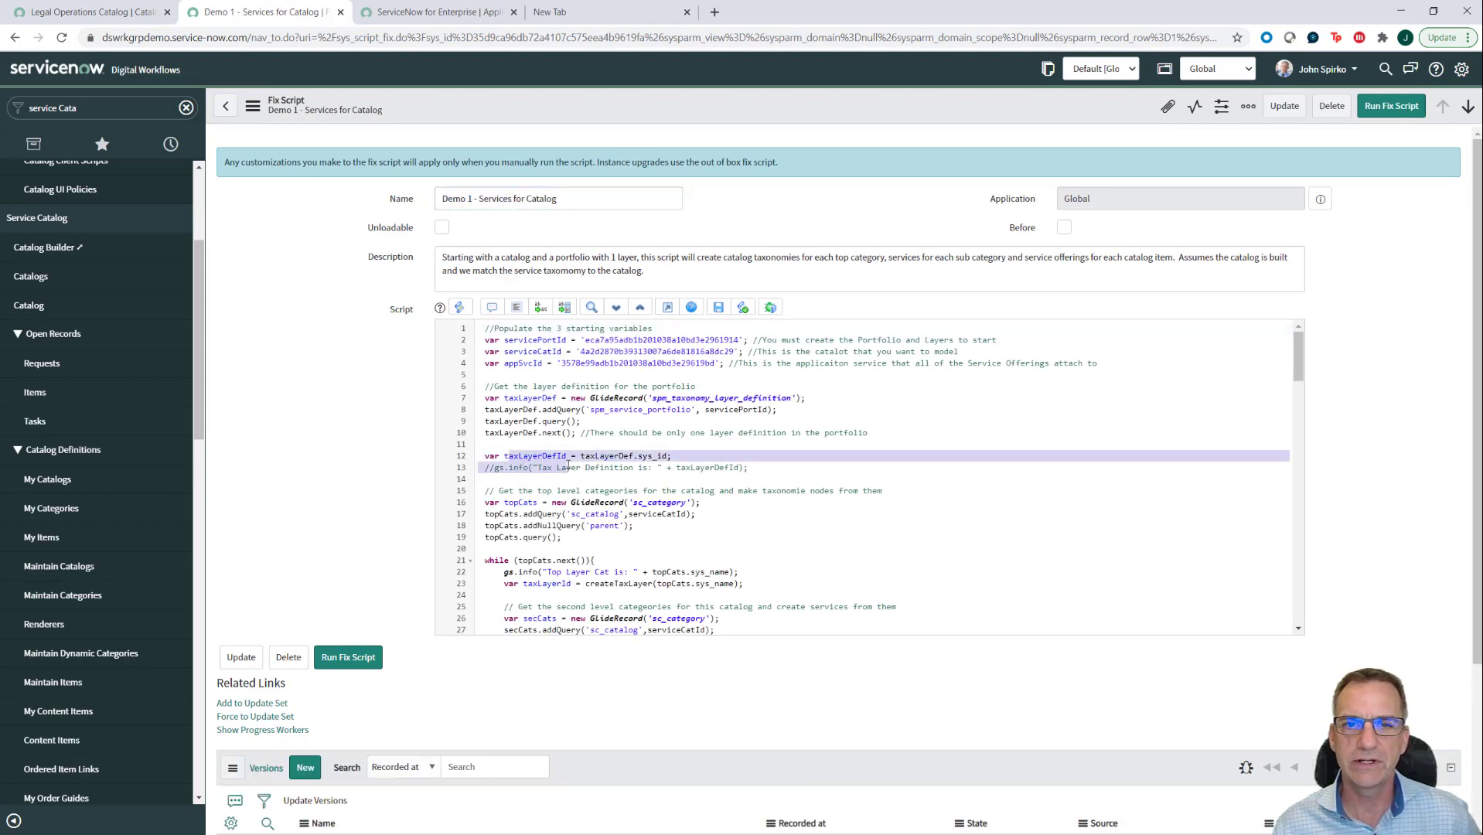
click(952, 513)
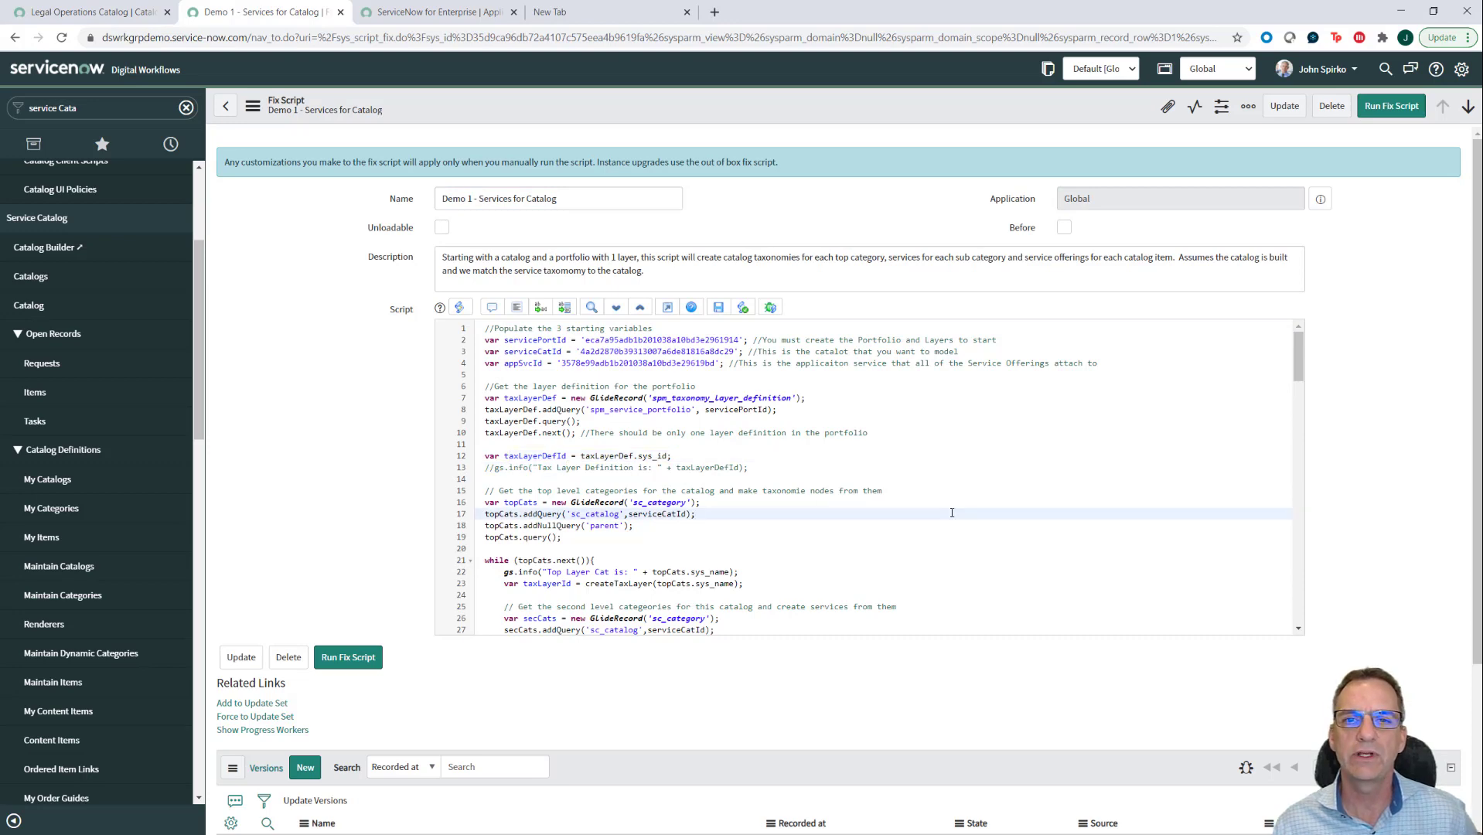
scroll(900, 470, down, 3)
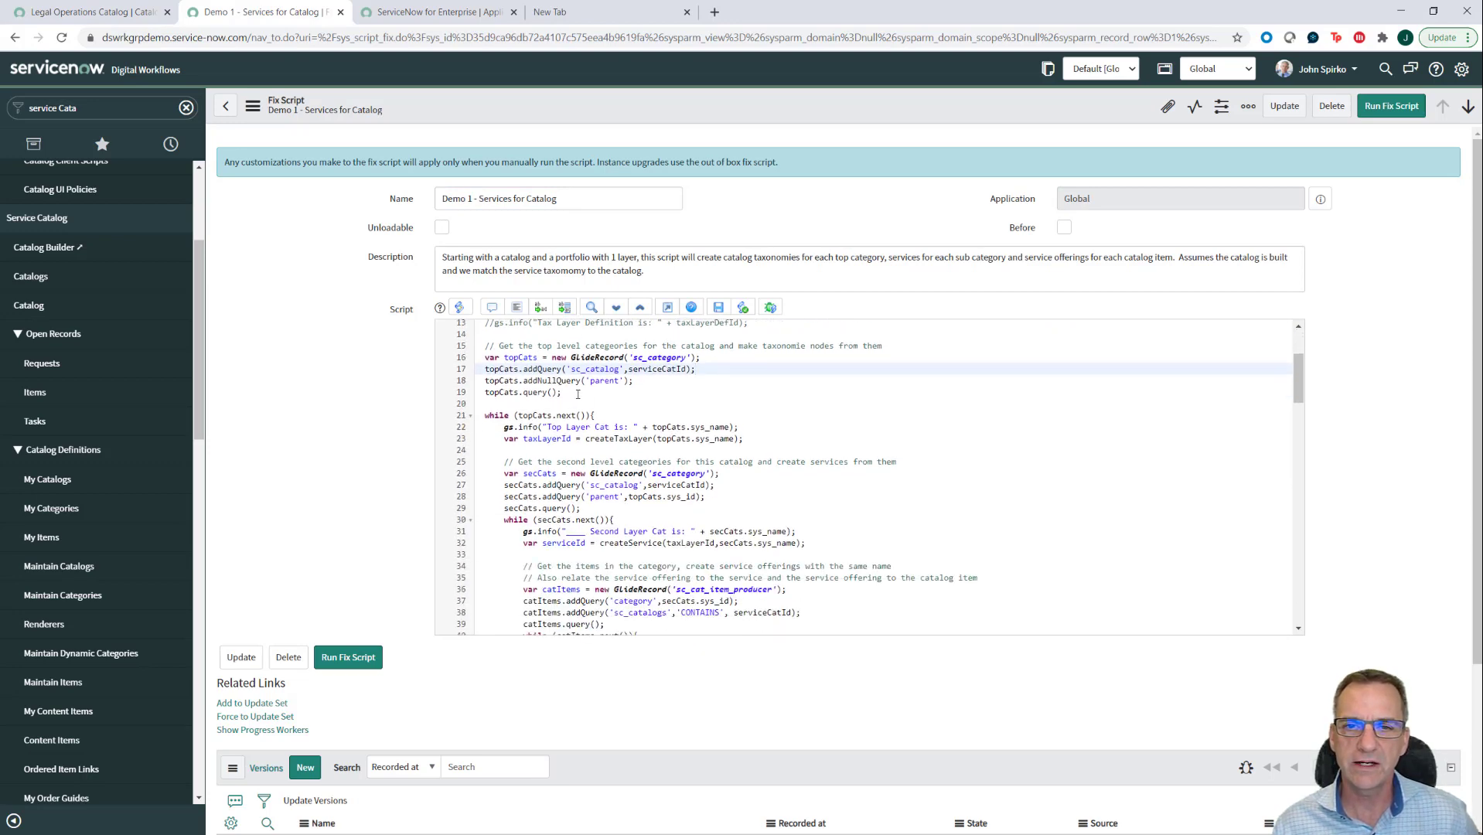
triple_click(493, 360)
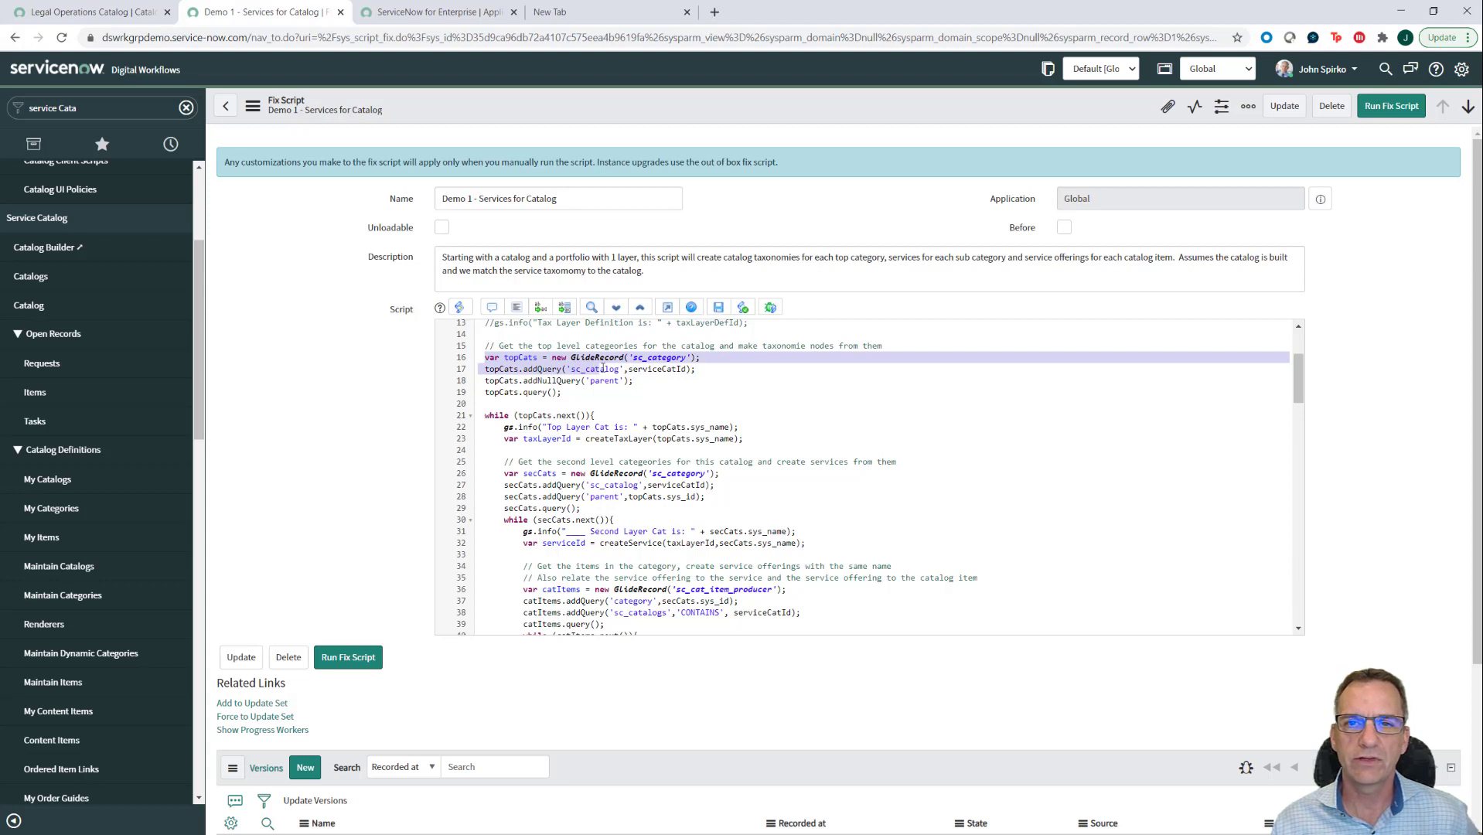
click(613, 381)
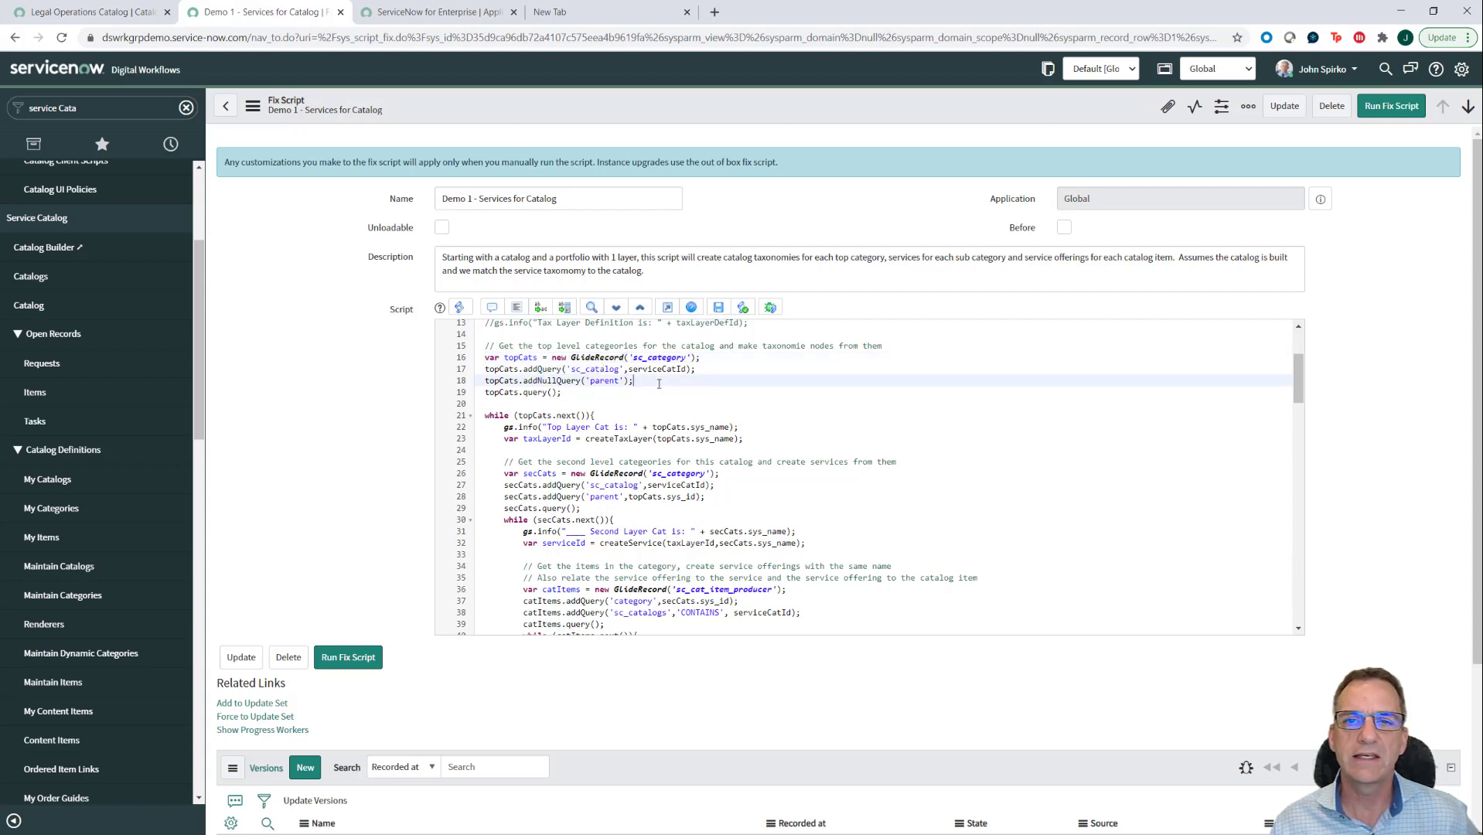
double_click(596, 382)
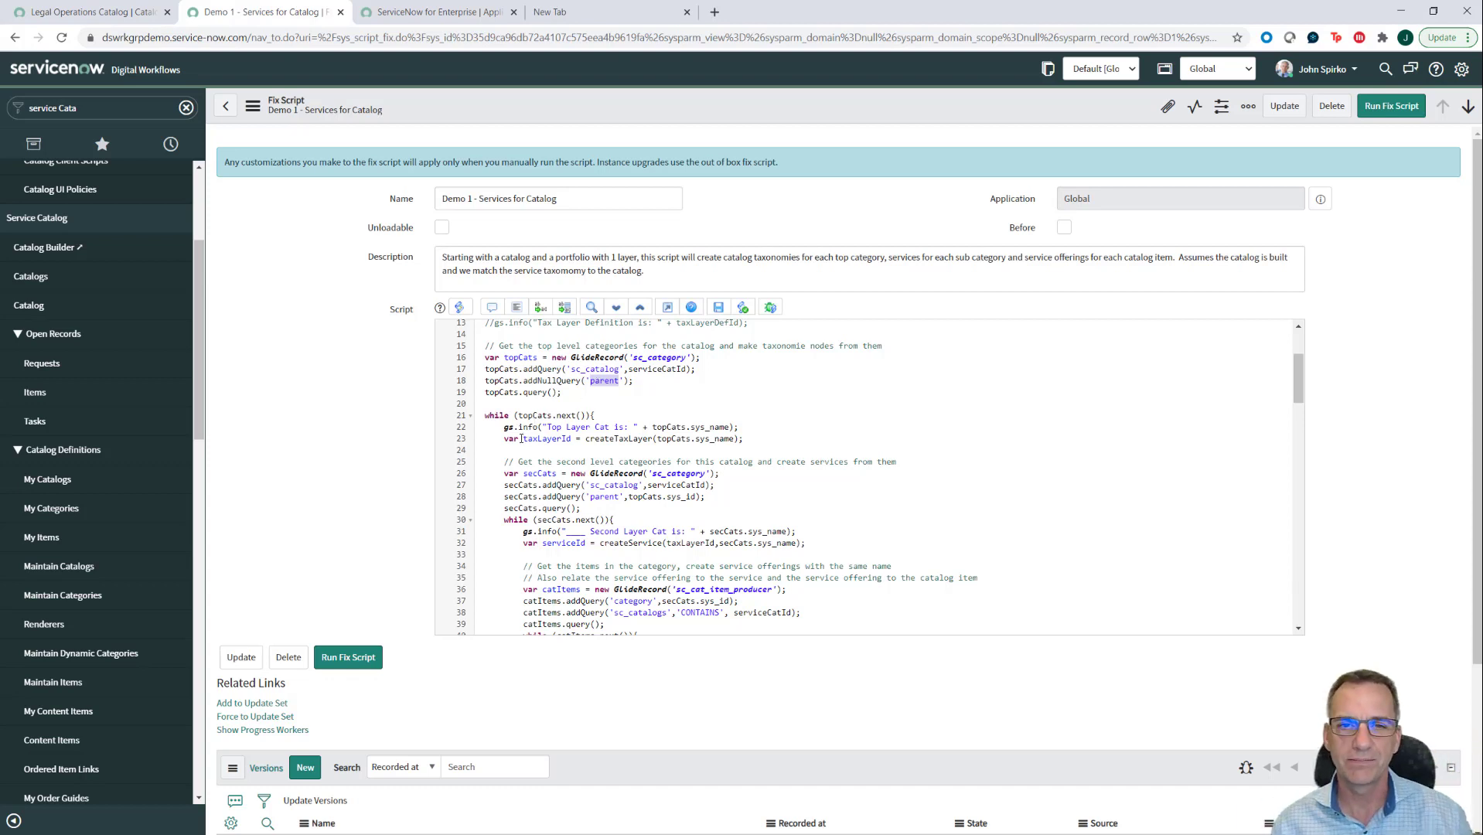
drag(520, 439, 761, 438)
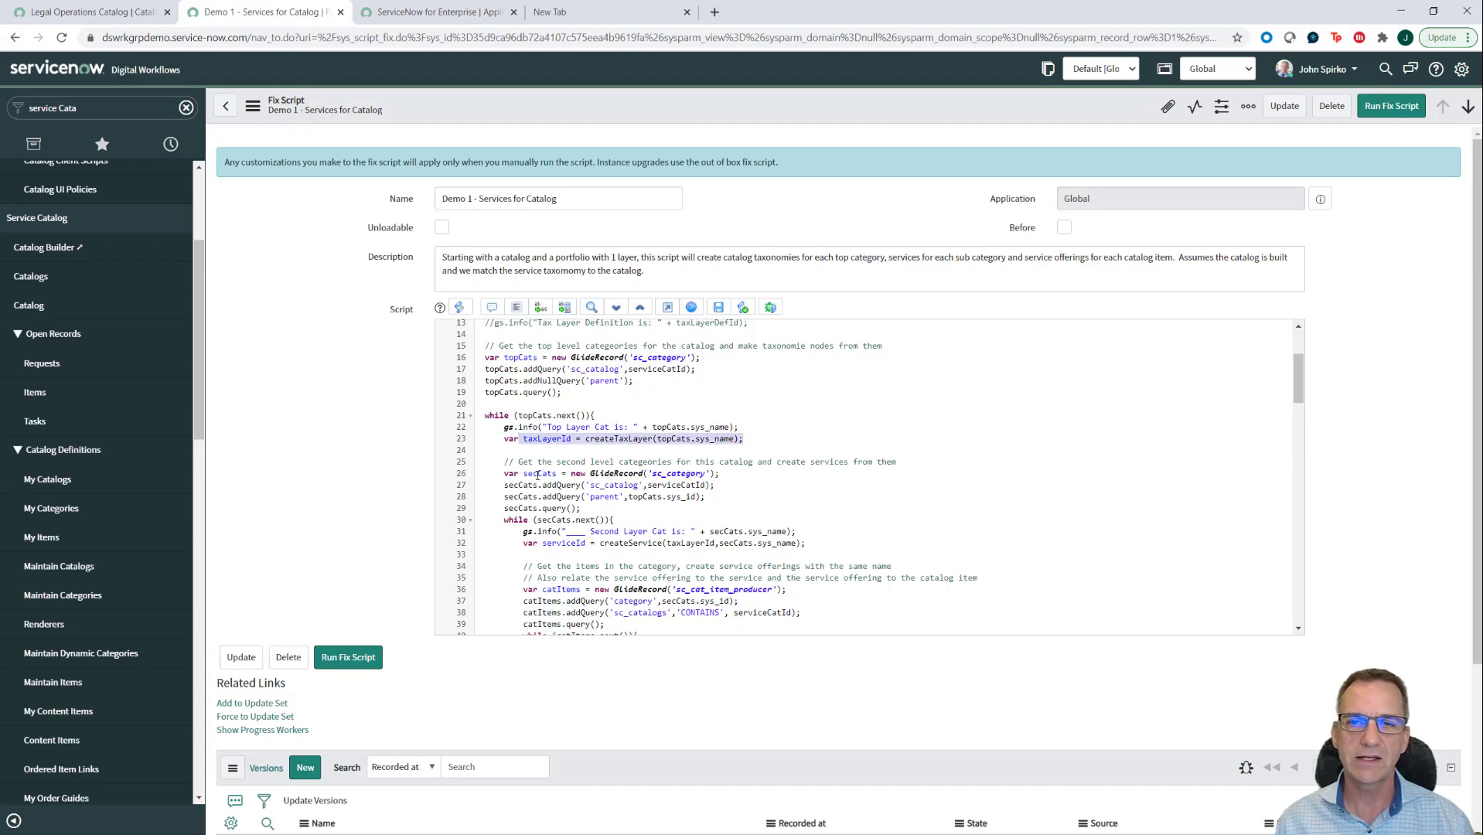
click(591, 438)
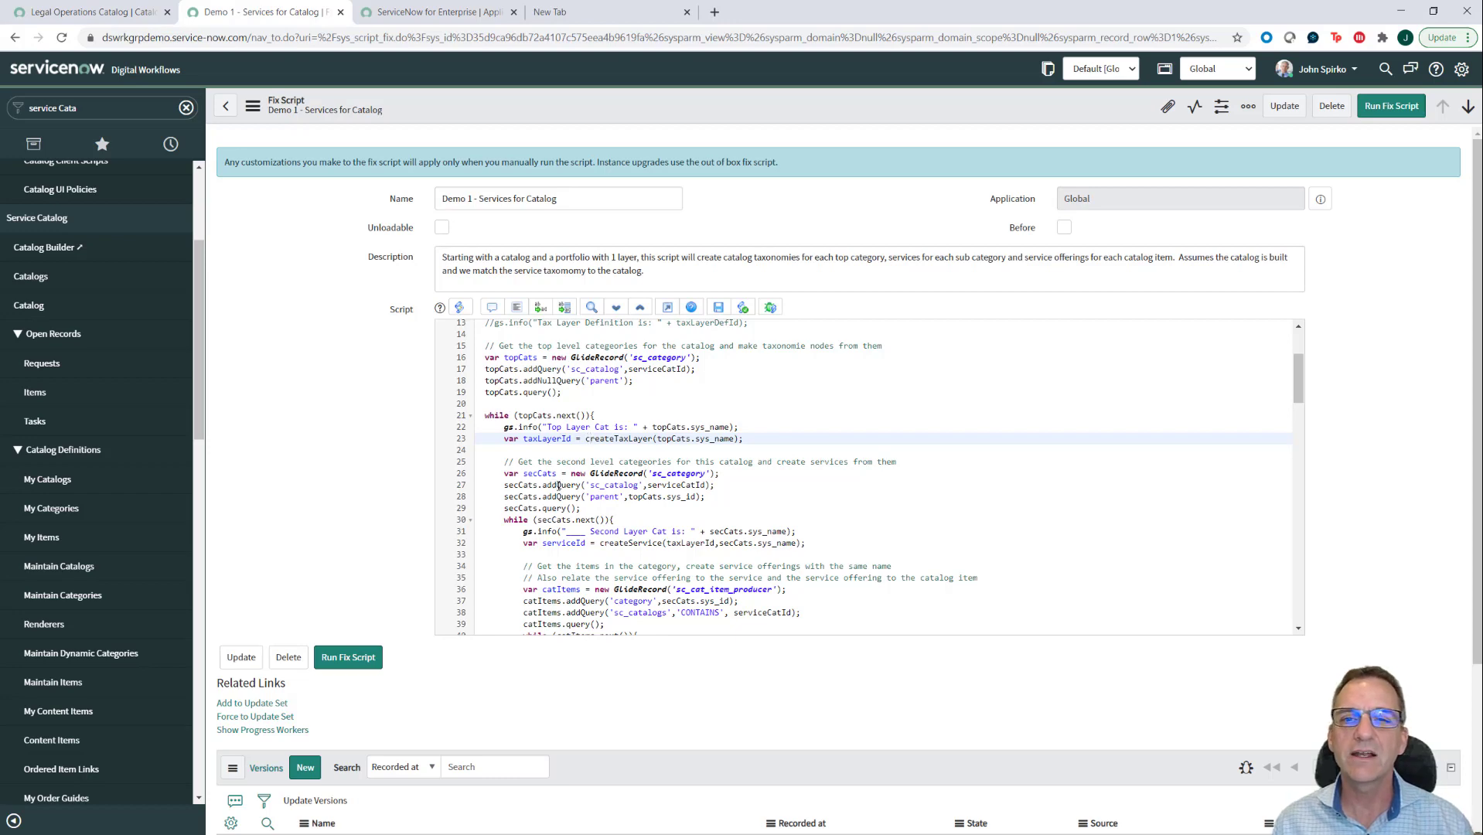
Step: Examine the nested loops that create services from second-level categories and service offerings with dependencies from catalog items
scroll(640, 512, down, 2)
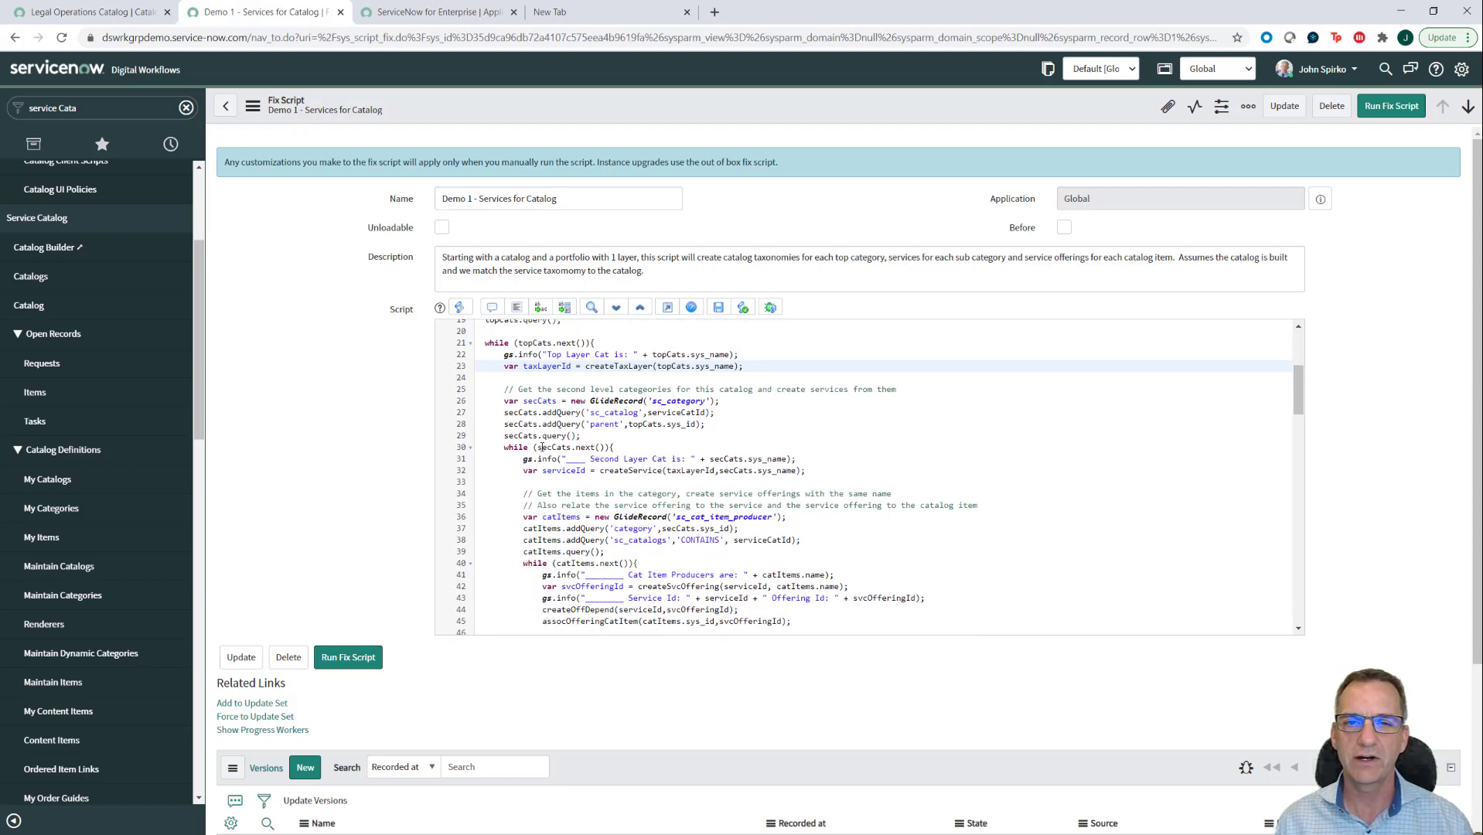
drag(537, 447, 605, 446)
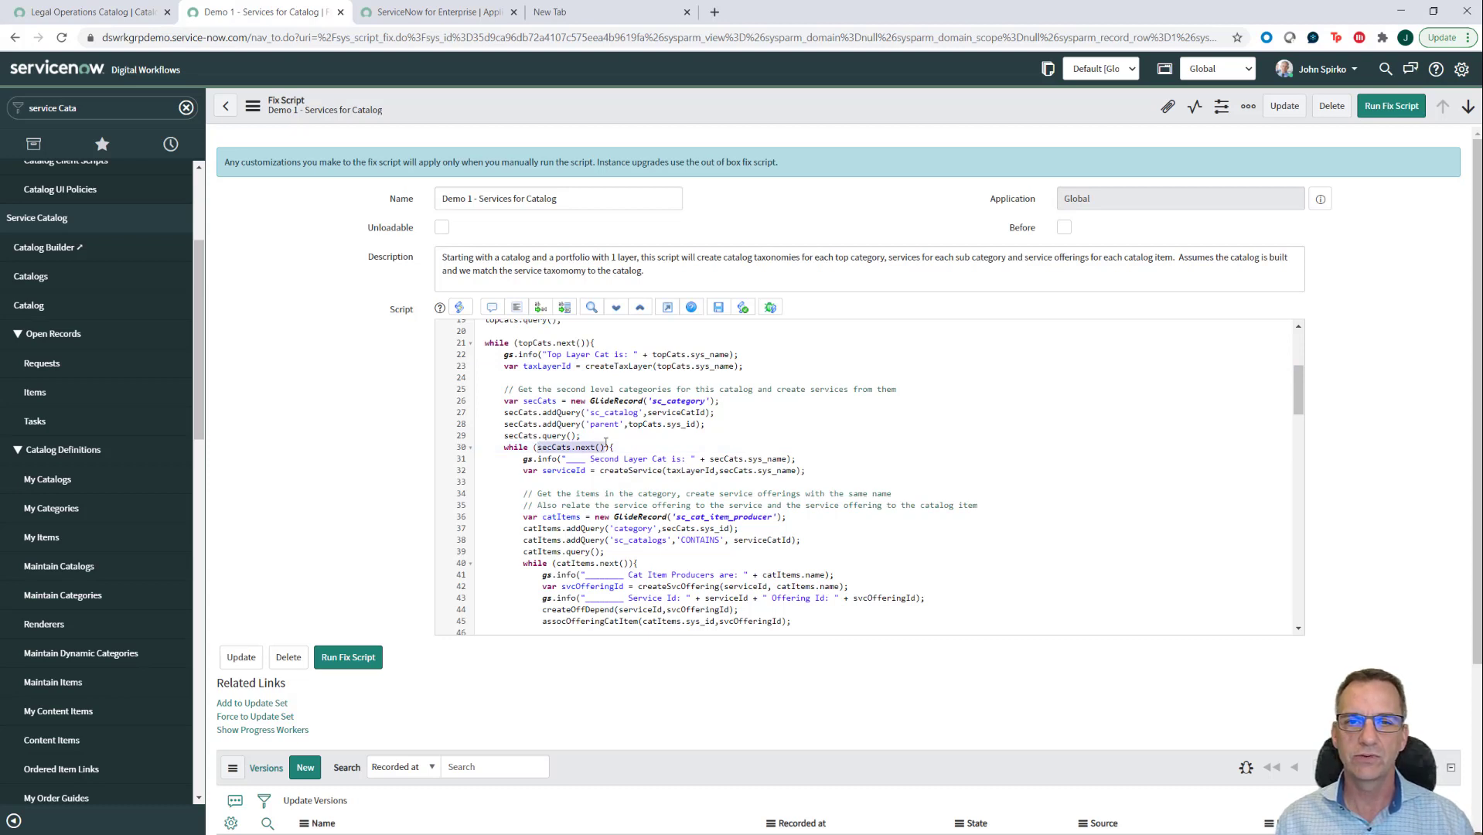
drag(590, 459, 675, 458)
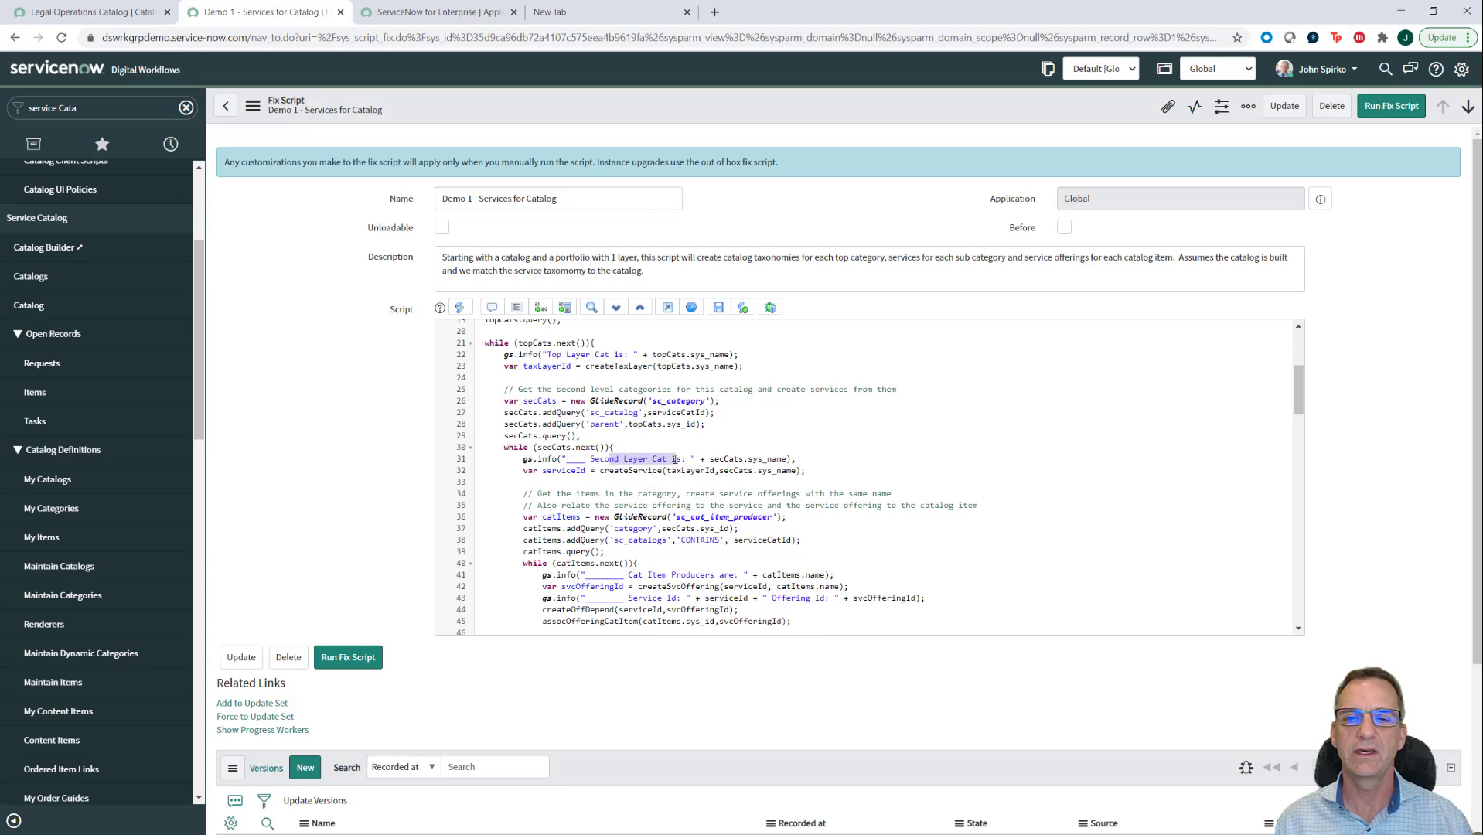
double_click(615, 471)
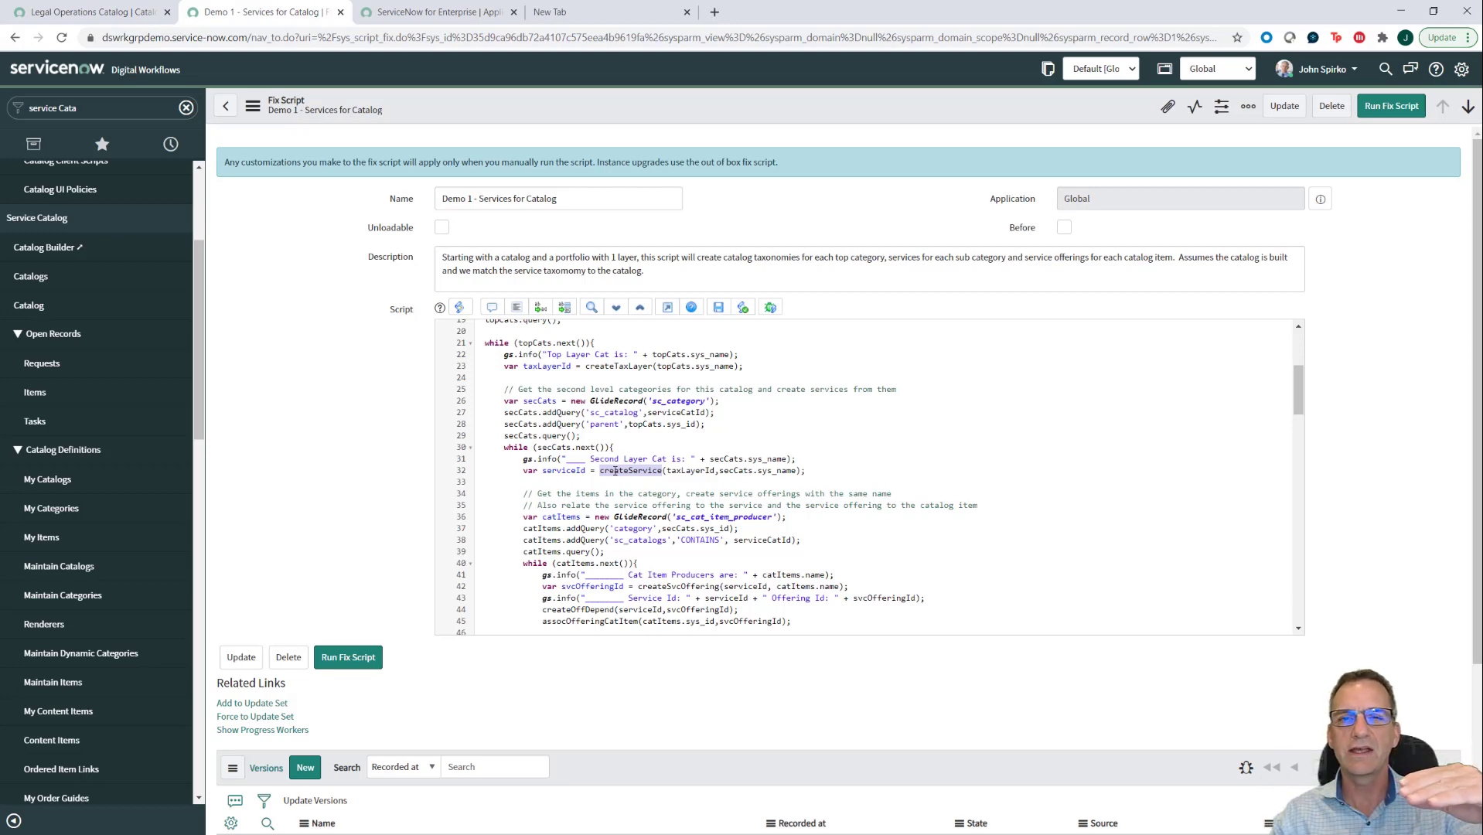
scroll(616, 471, down, 3)
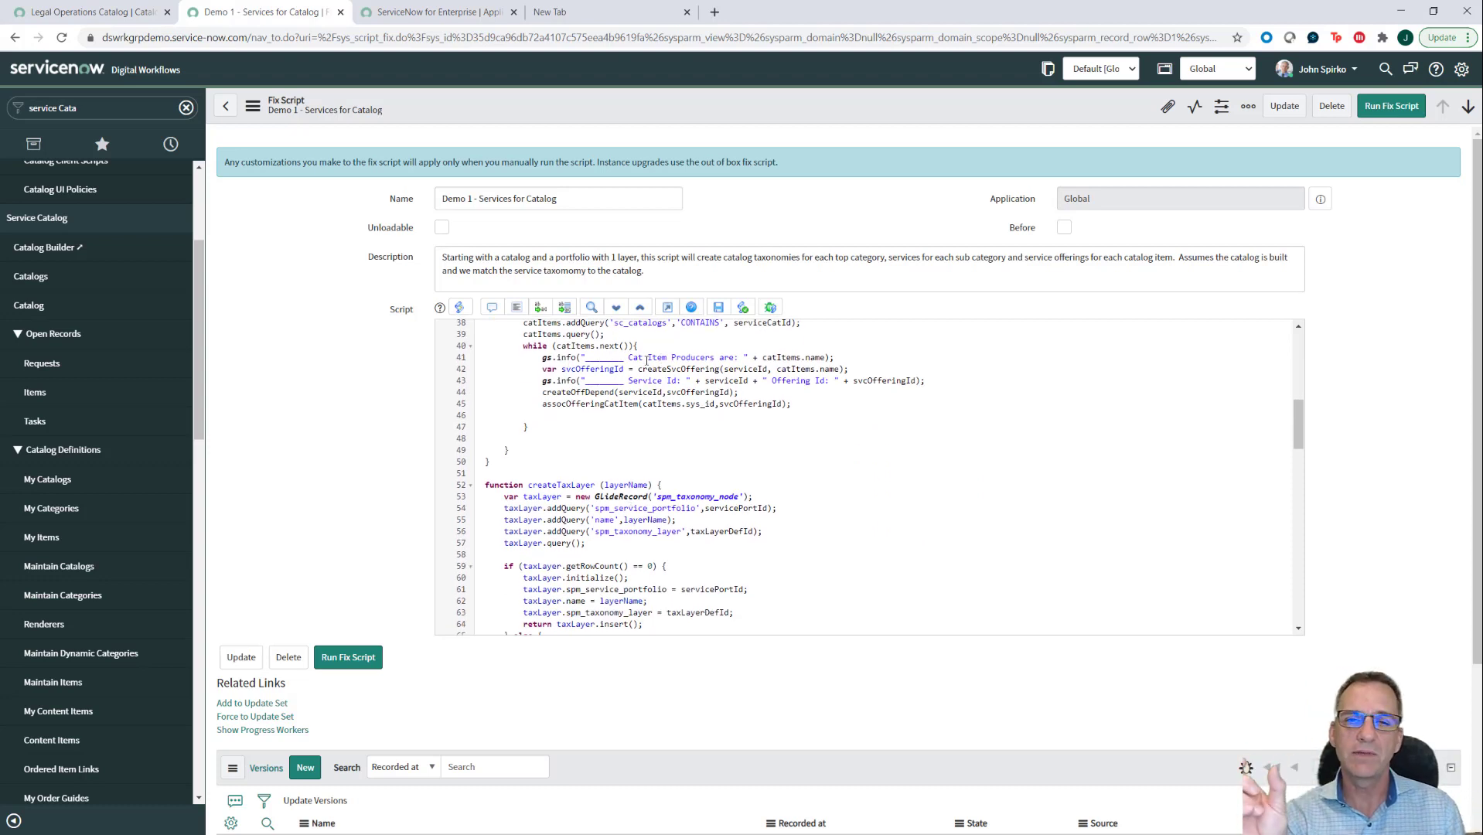
drag(646, 358, 697, 358)
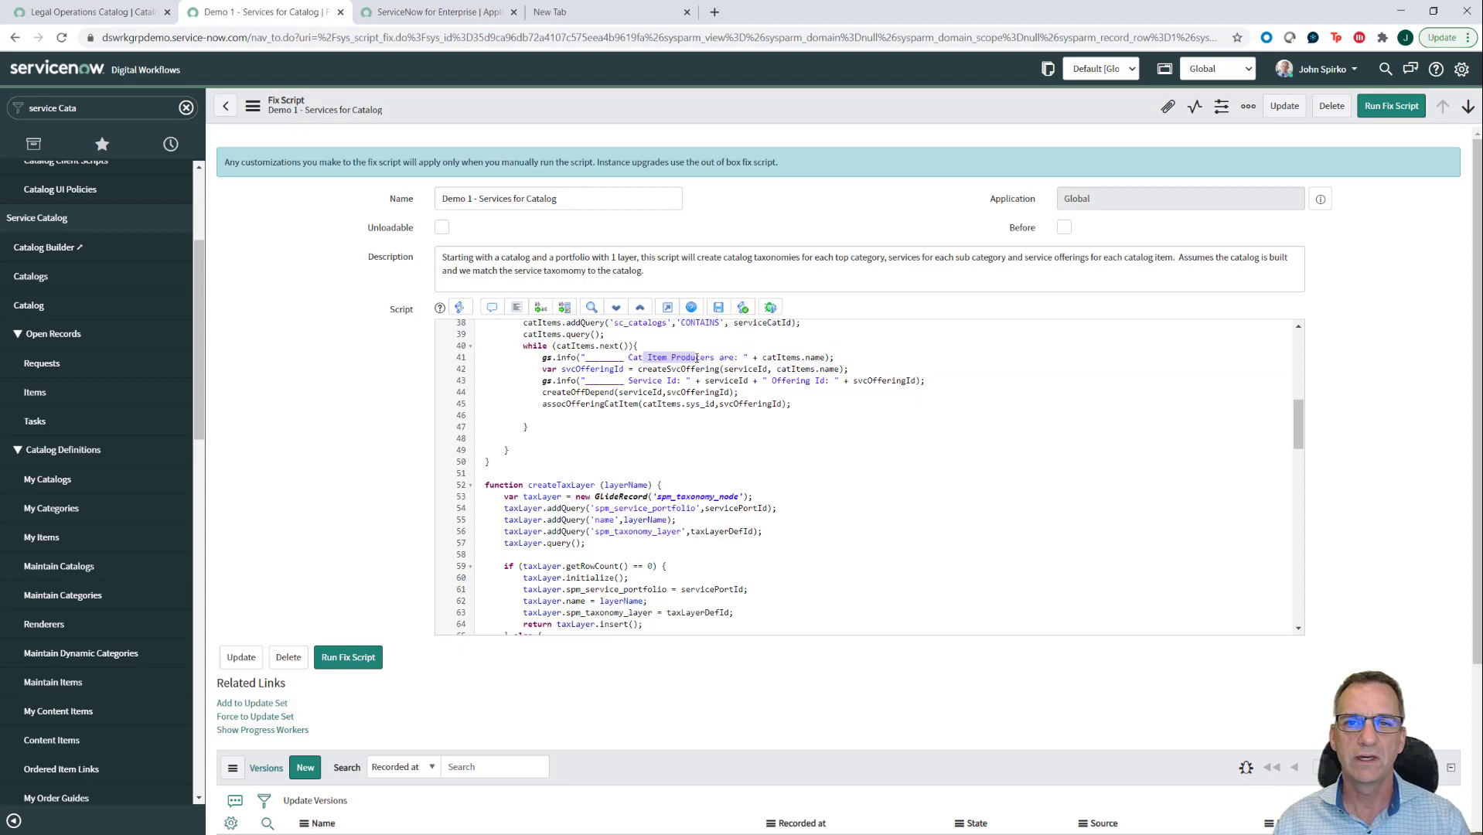
double_click(591, 393)
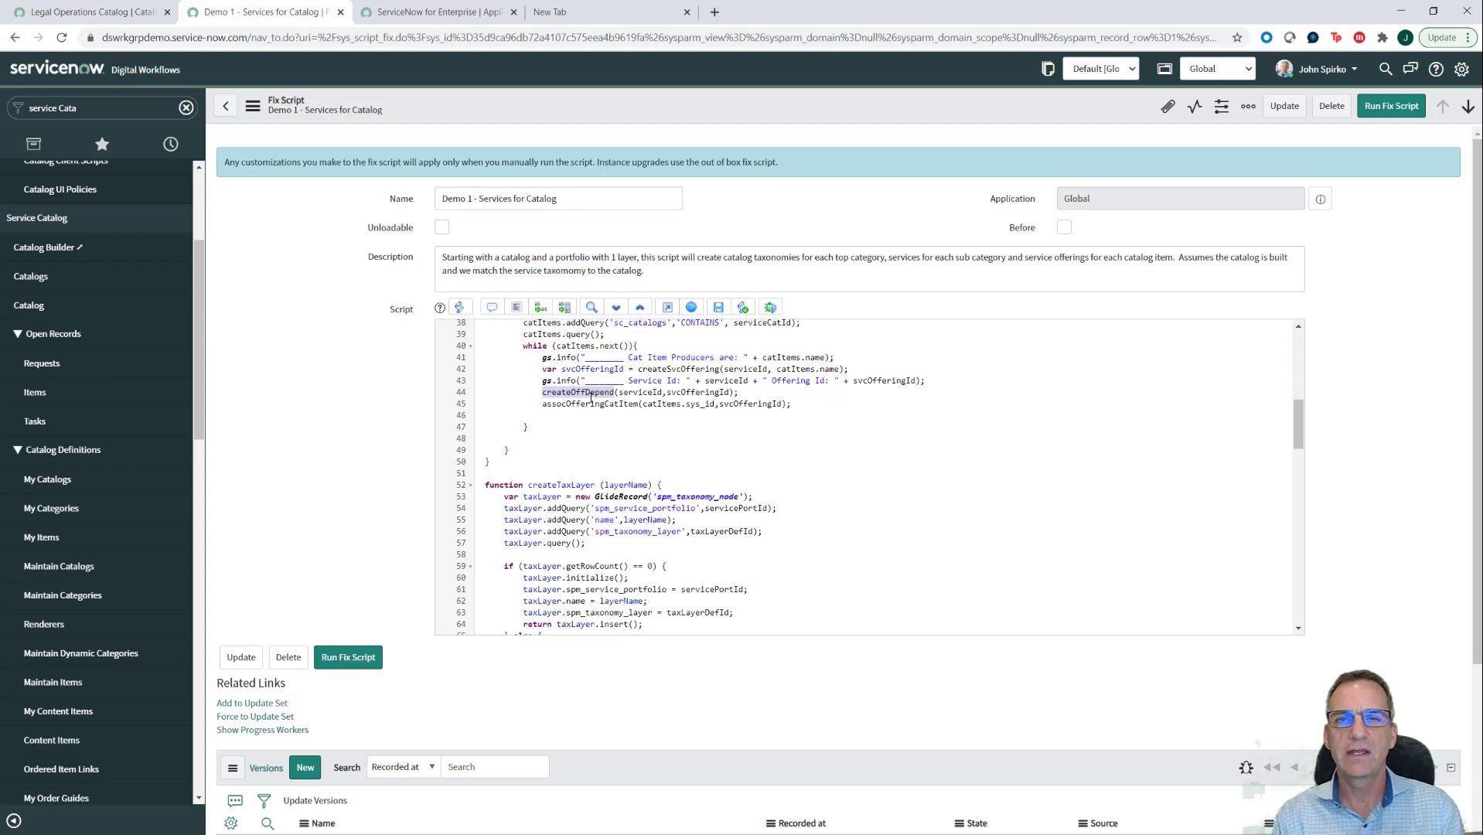
Step: Read through the script's helper functions createTaxLayer, createService, createSvcOffering and createOffDepend
click(710, 446)
scroll(726, 446, down, 1)
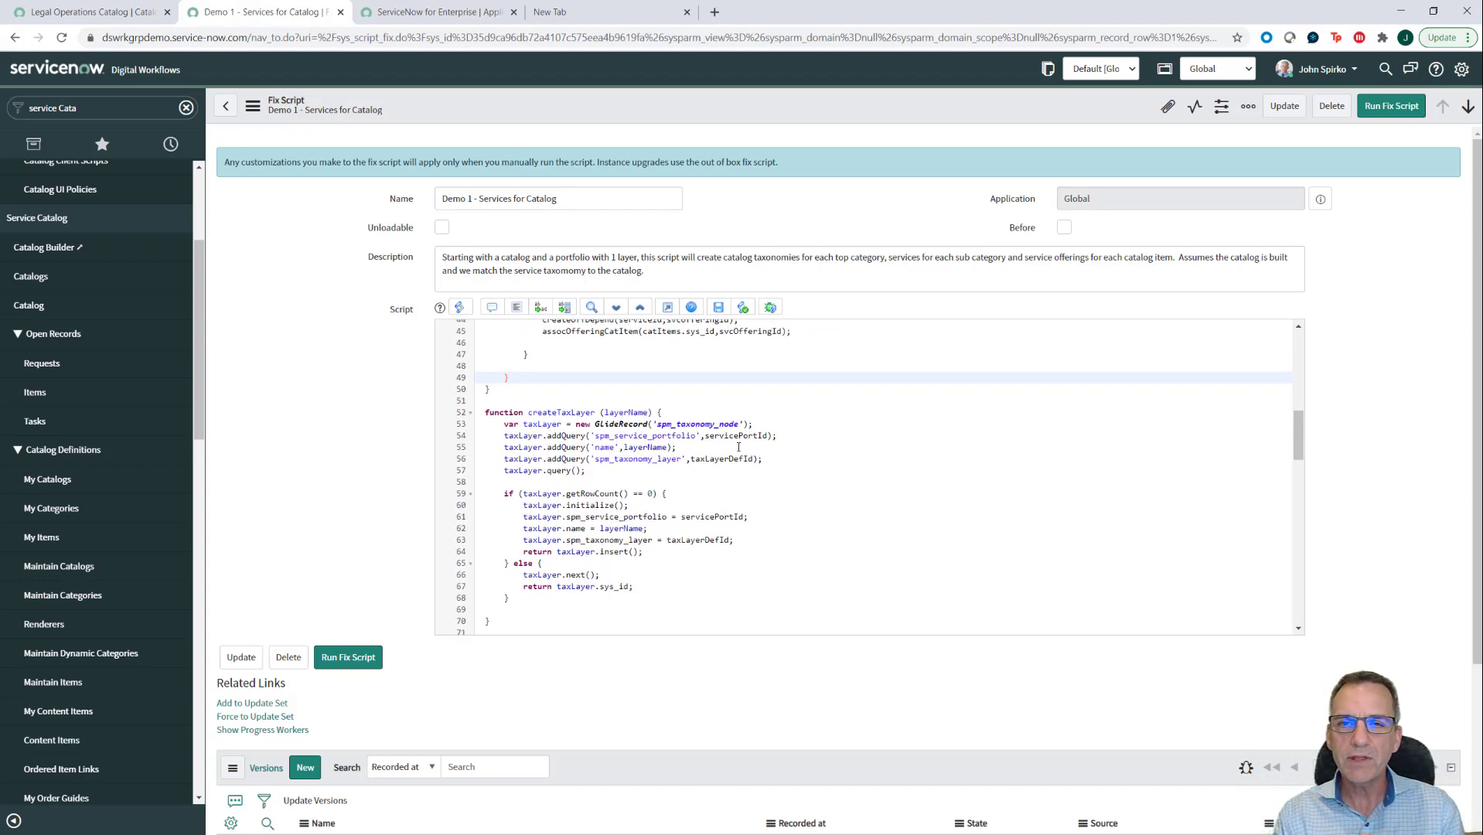
scroll(739, 447, down, 5)
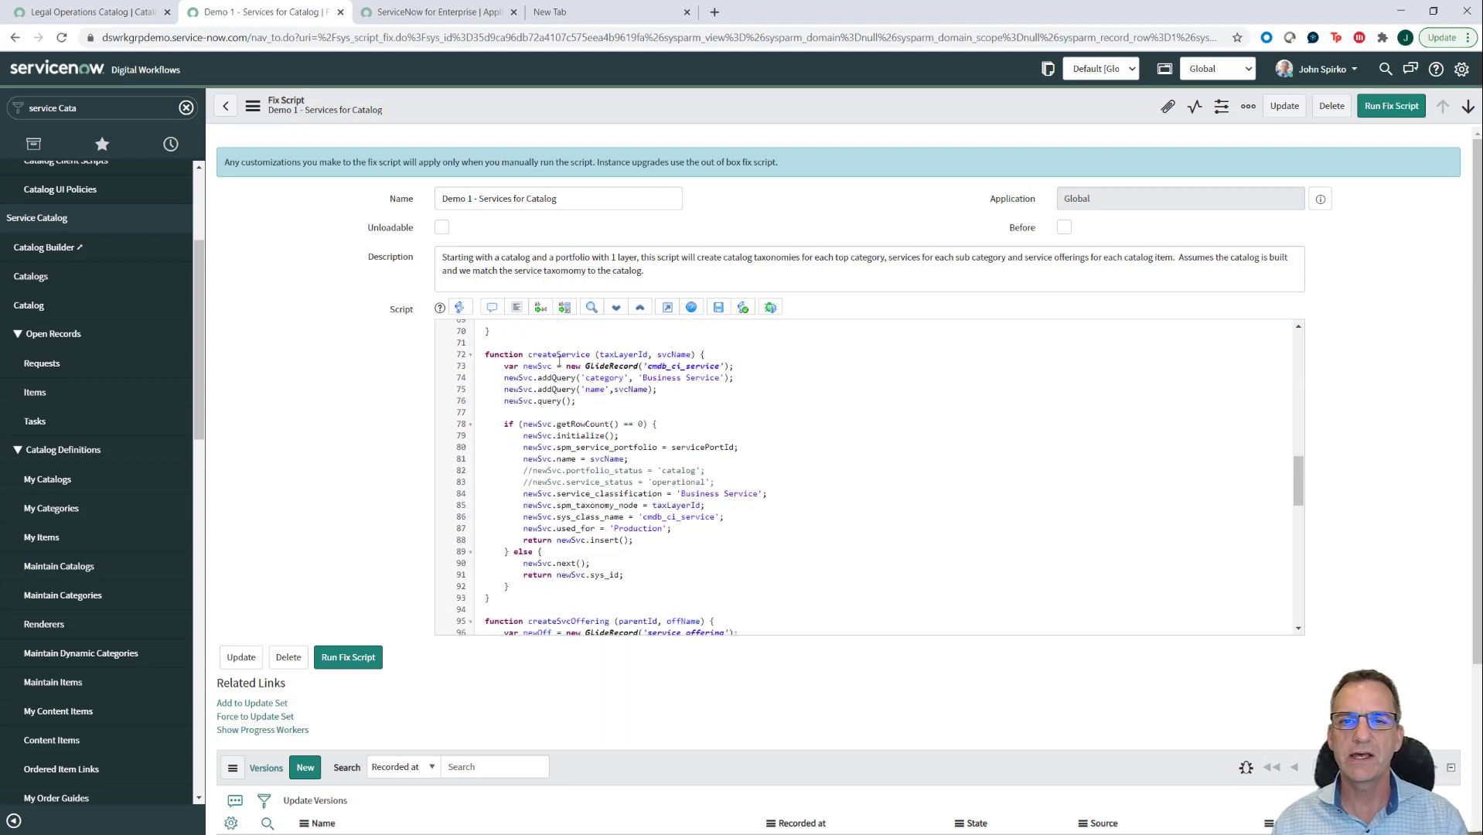
scroll(562, 407, down, 5)
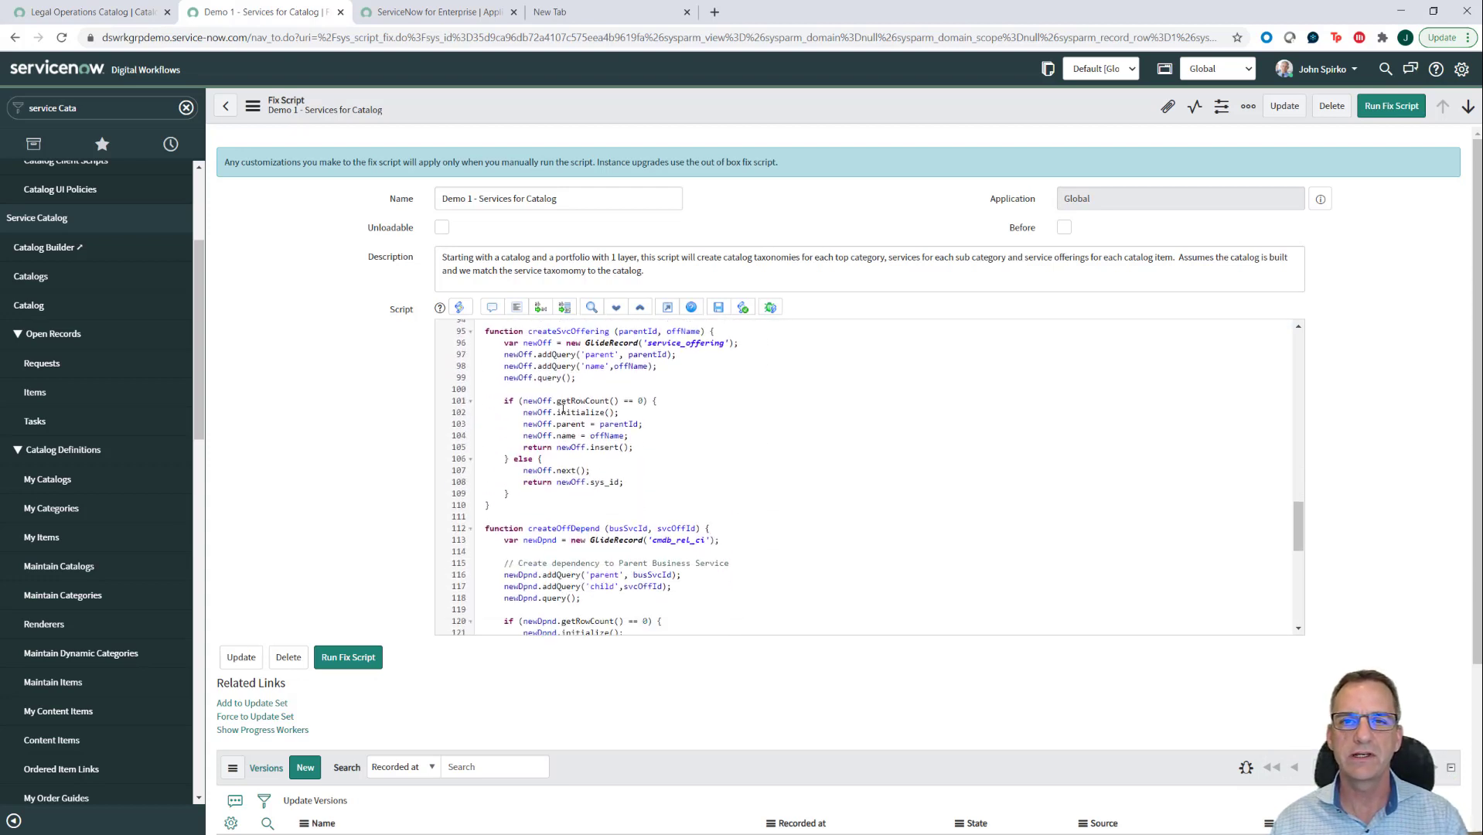
scroll(562, 407, down, 1)
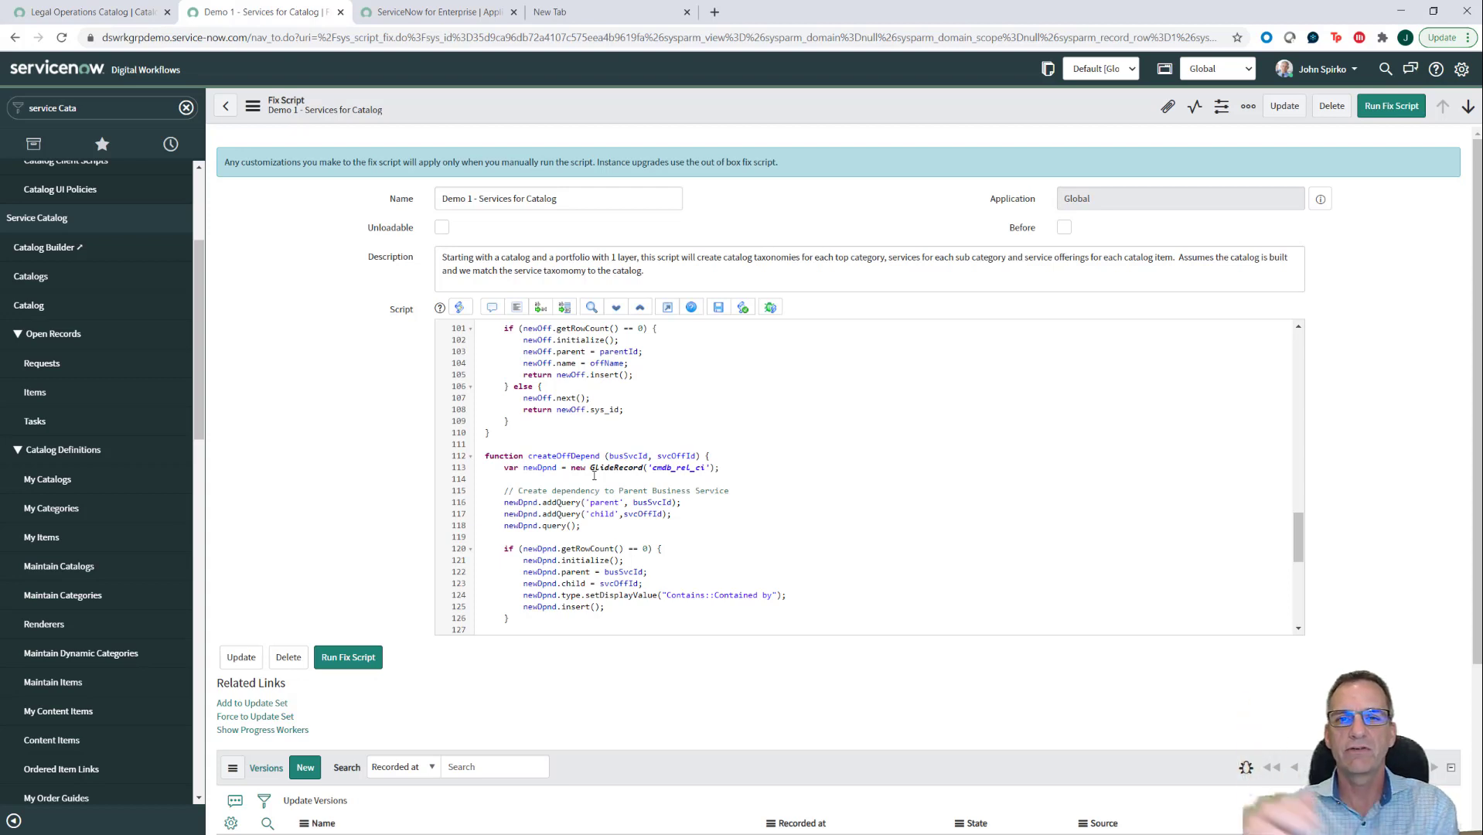
Step: Run the Demo 1 - Services for Catalog fix script in the foreground, accepting the data change warning
click(349, 662)
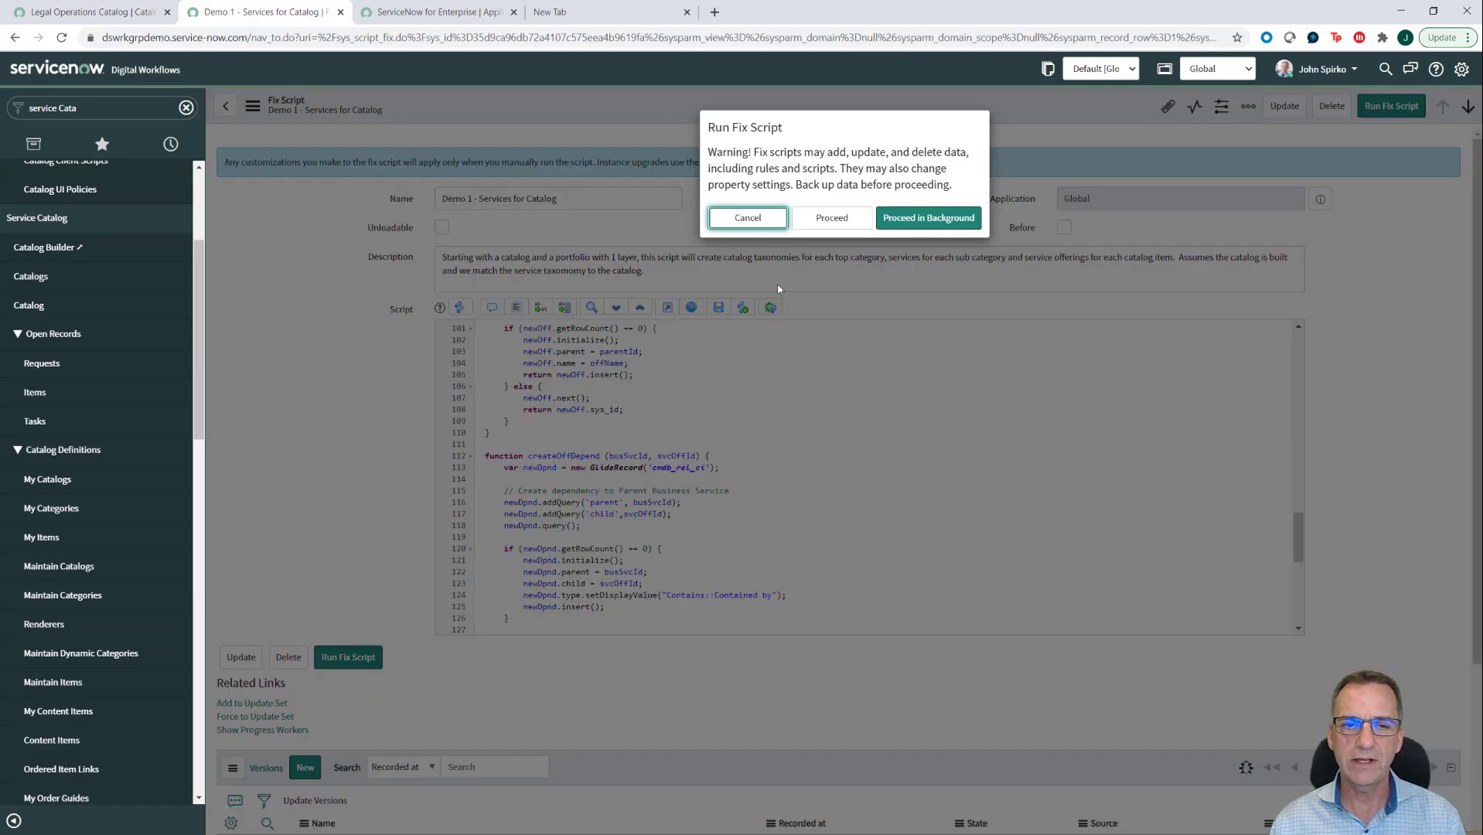
click(839, 222)
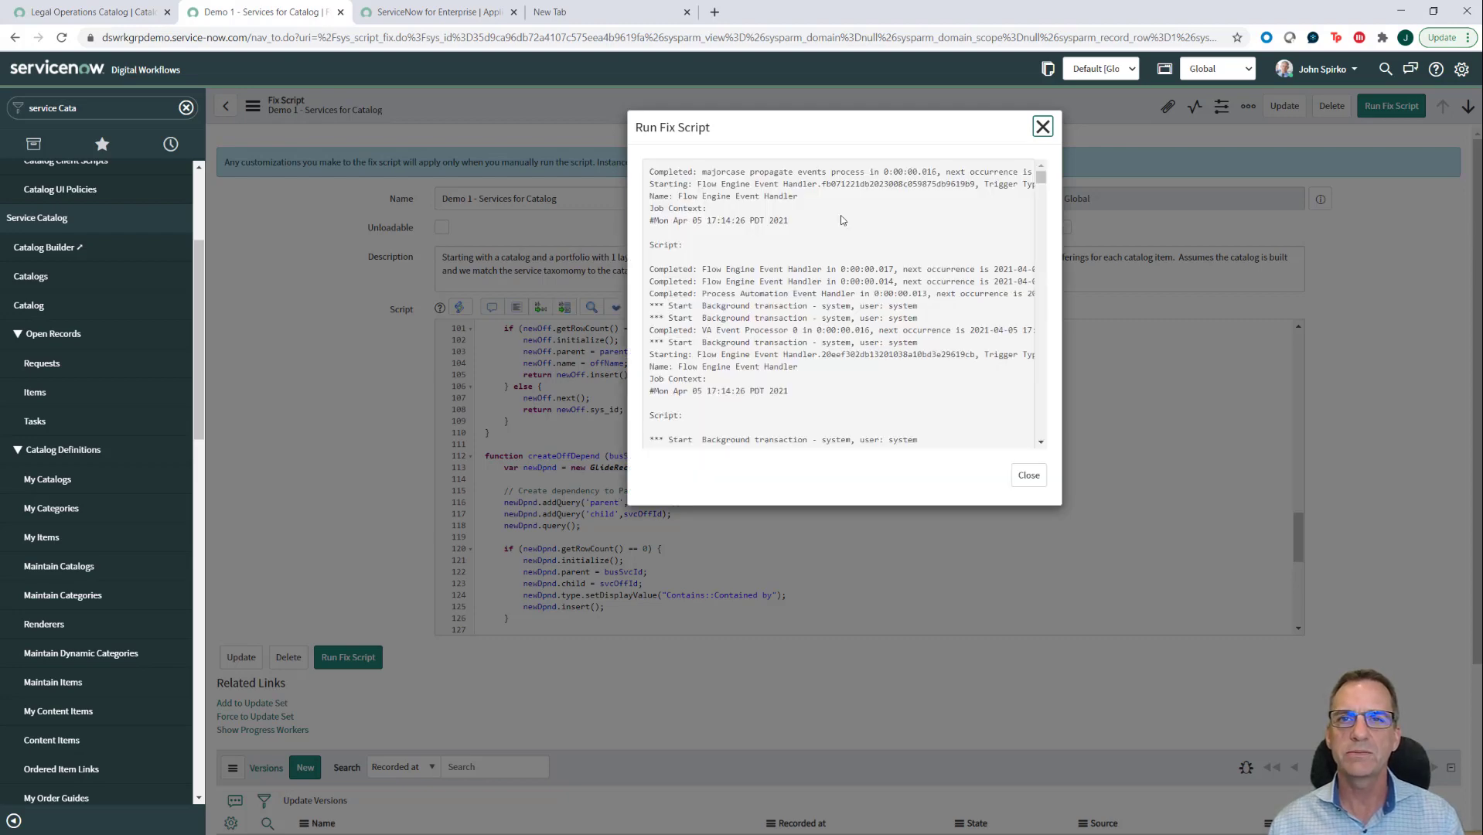
Step: Check the end of the run log for the second-layer category and catalog item entries, including Privacy Requests, and close the log
scroll(842, 220, down, 10)
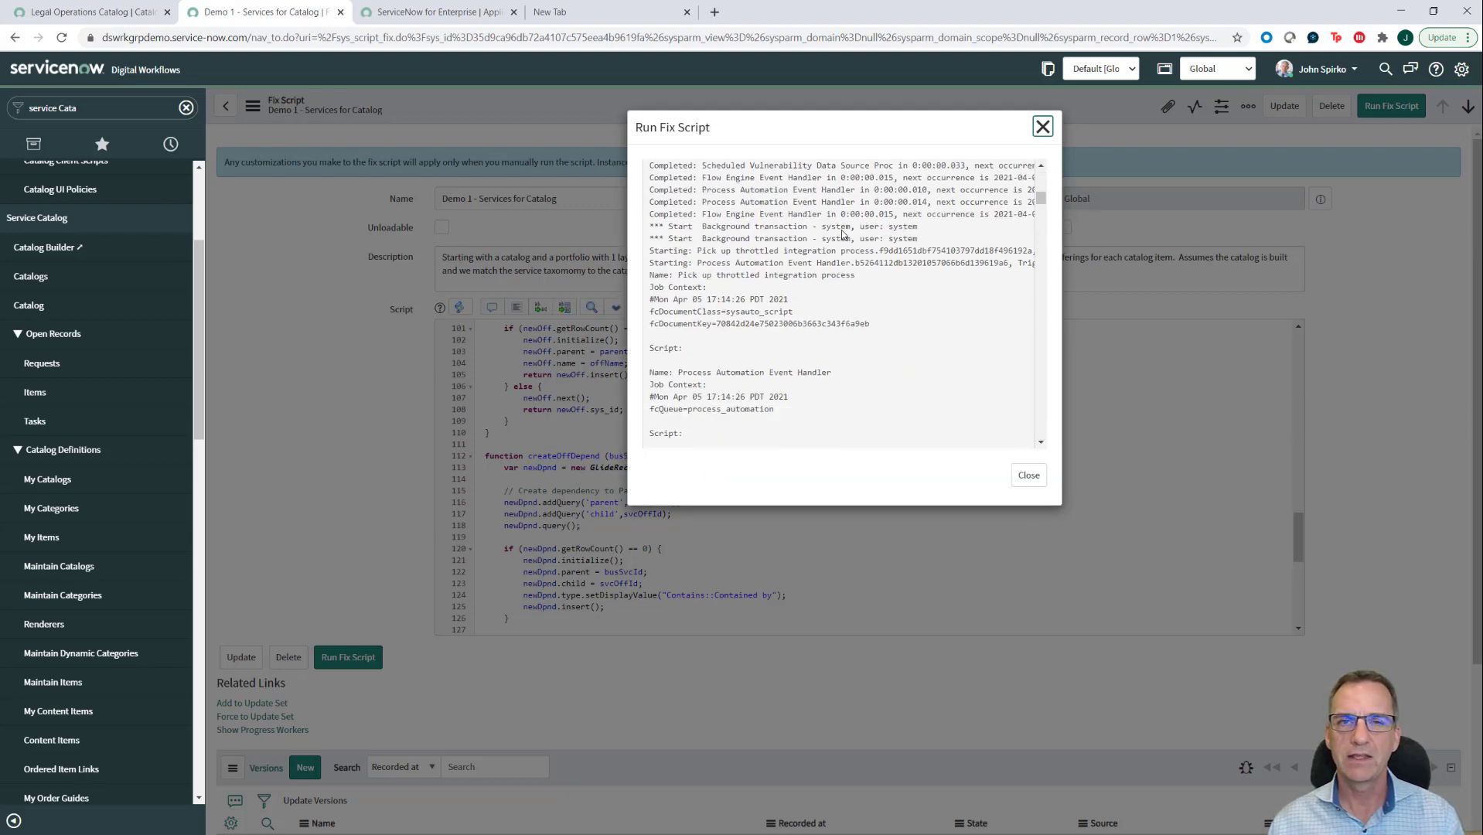
scroll(843, 250, down, 10)
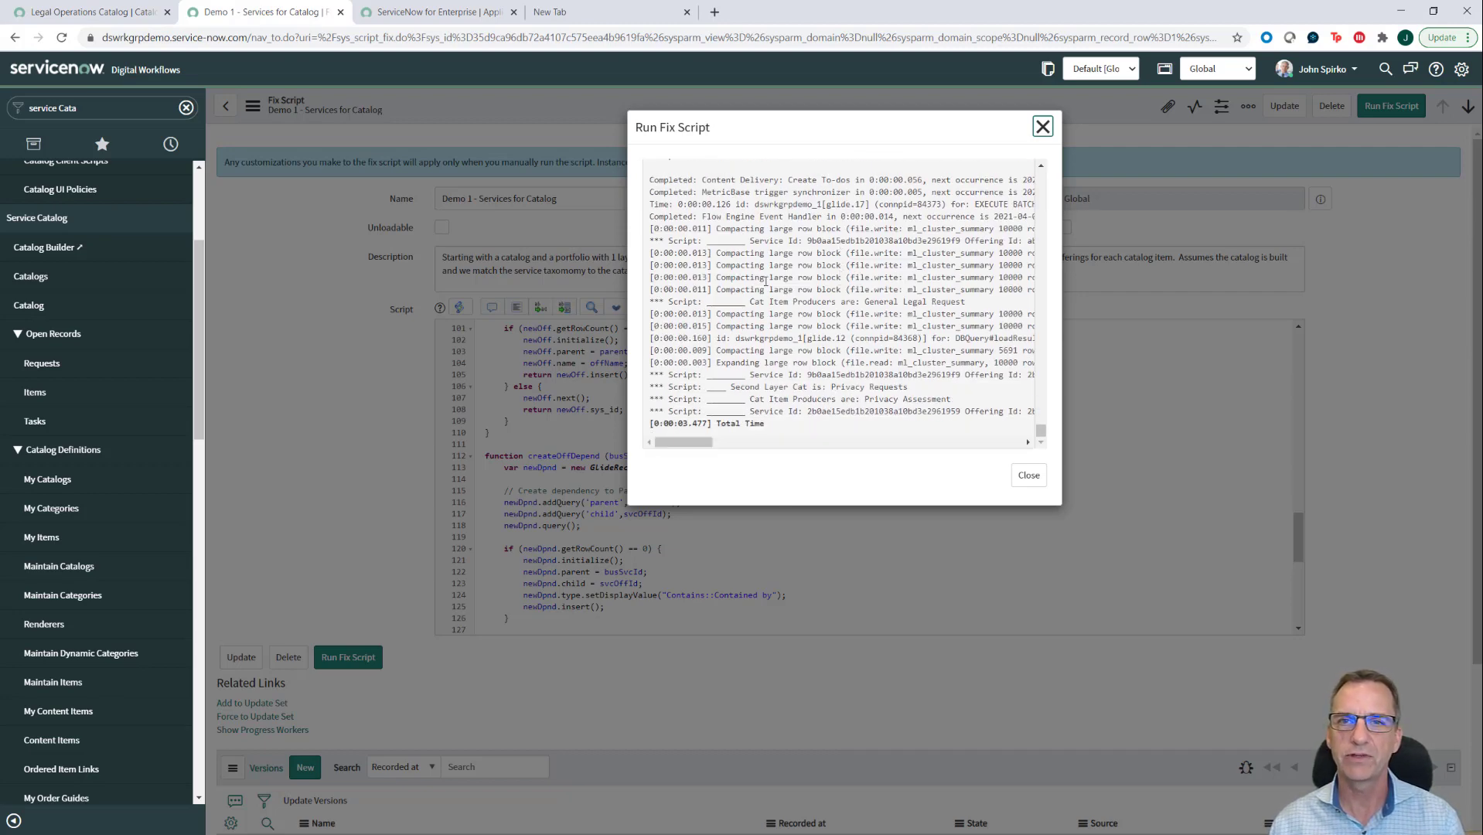
scroll(807, 291, up, 2)
scroll(807, 291, down, 2)
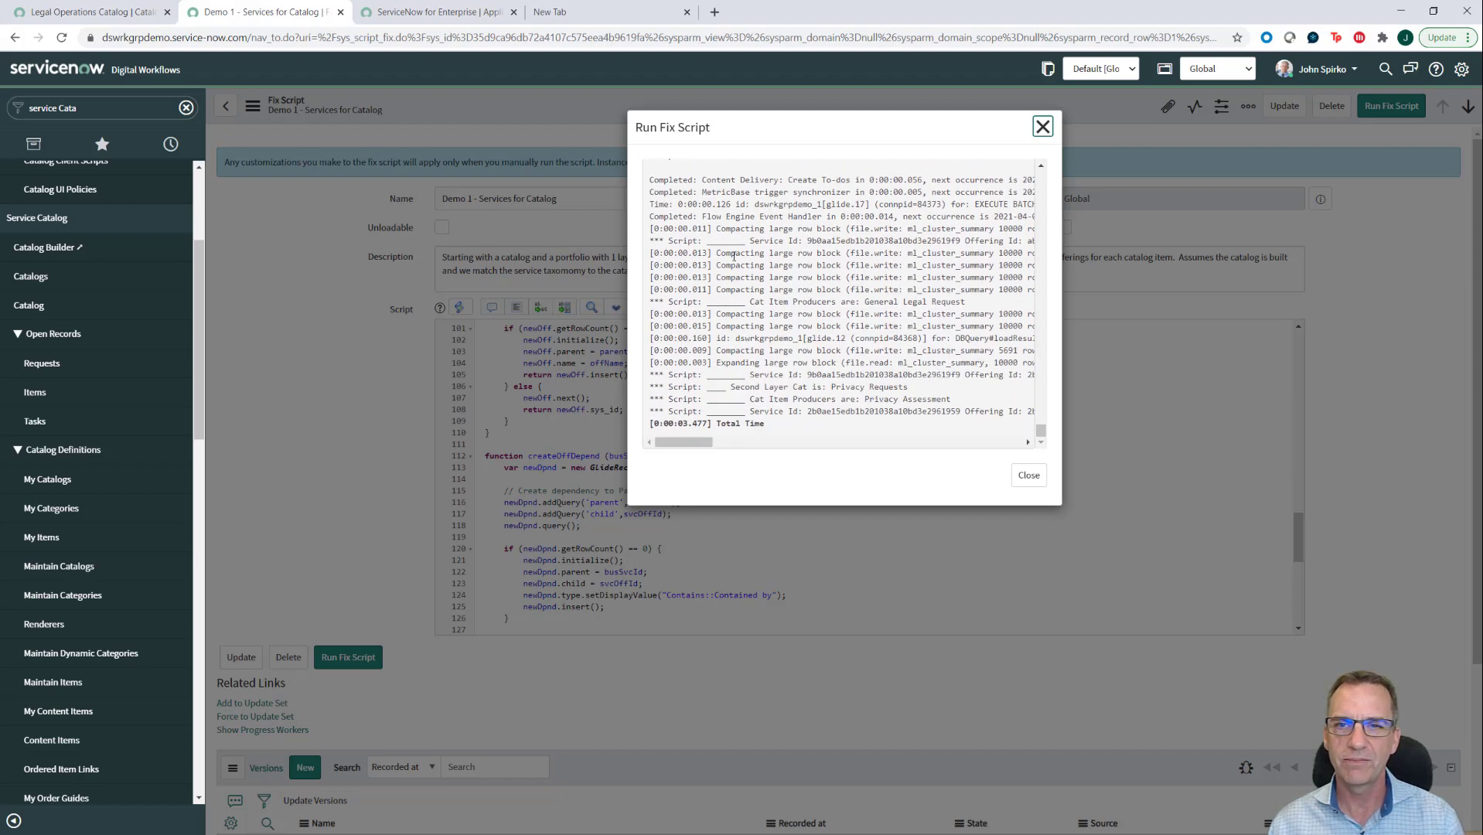
drag(684, 397, 960, 402)
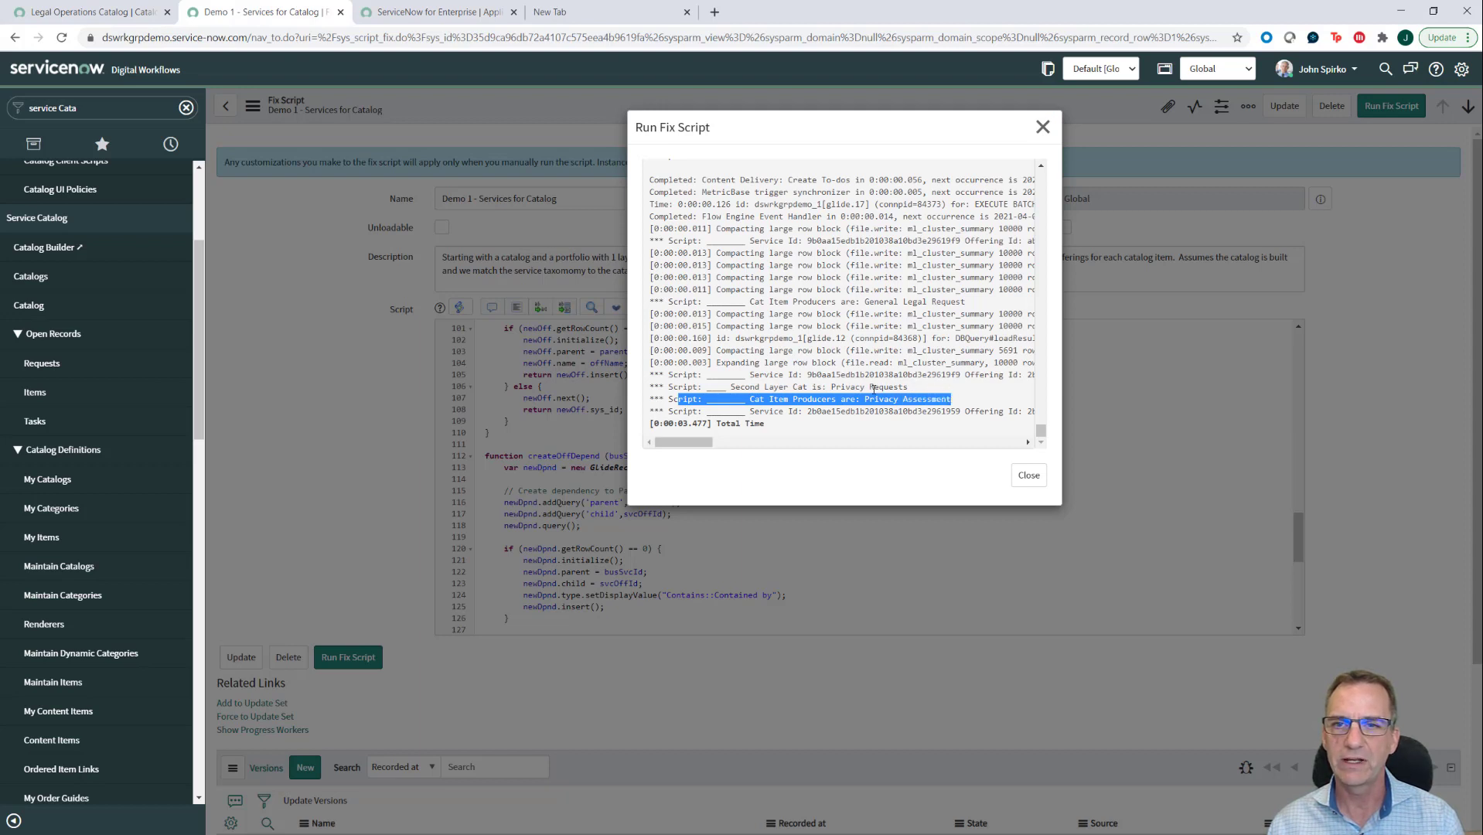
drag(827, 388, 891, 399)
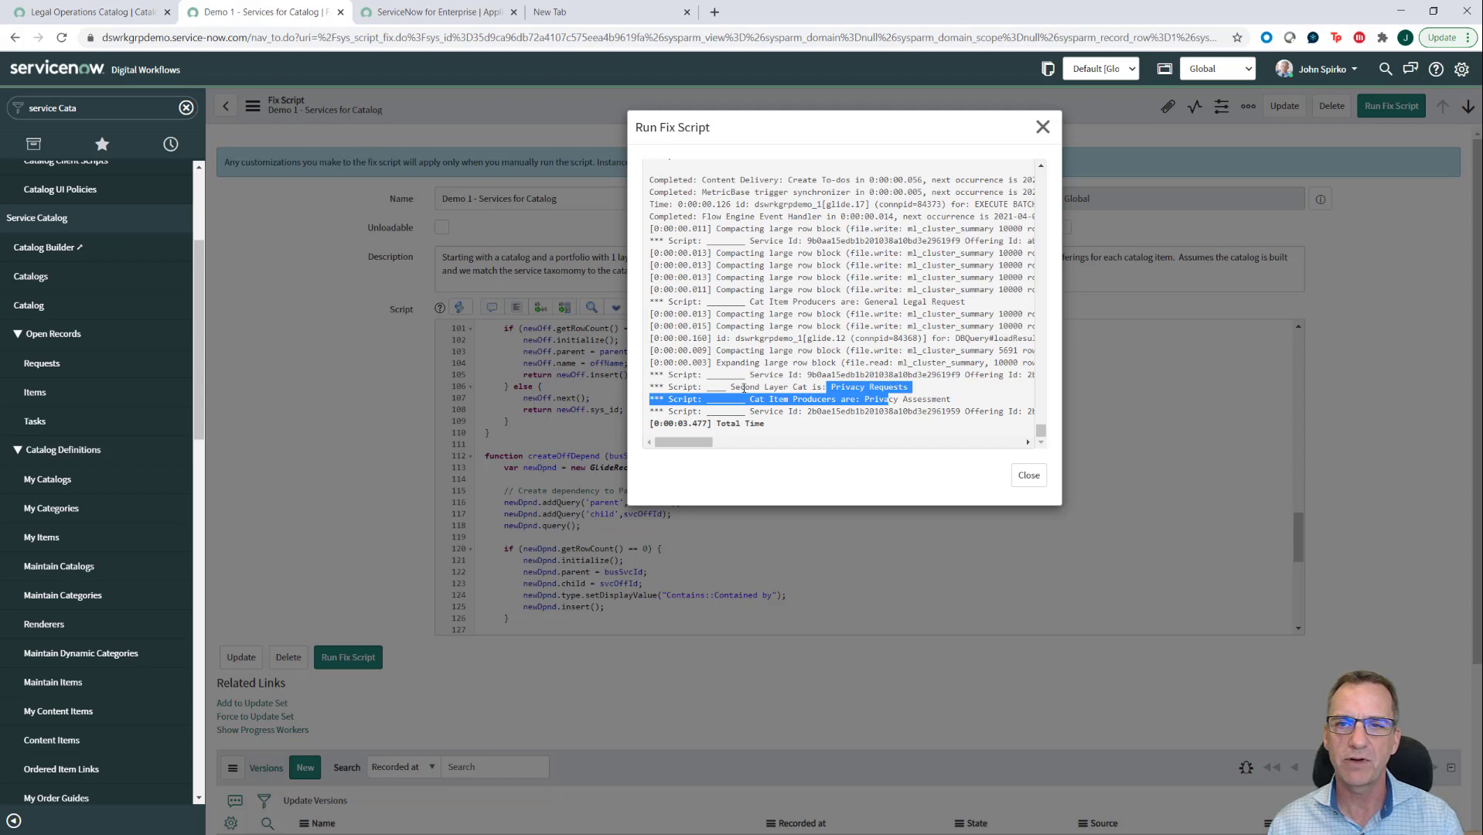
click(750, 388)
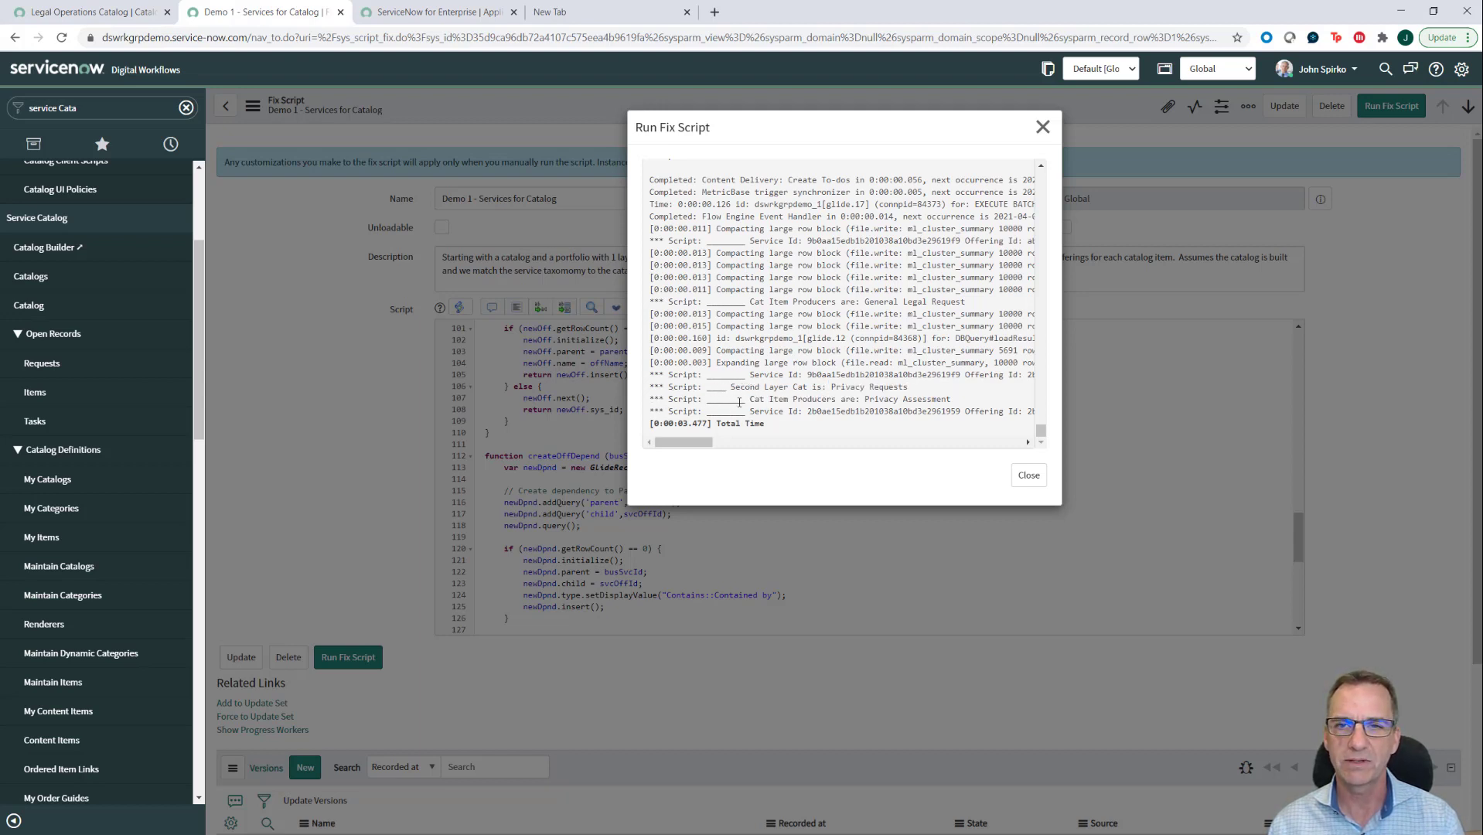
drag(752, 401, 956, 398)
drag(732, 387, 920, 391)
drag(748, 399, 980, 401)
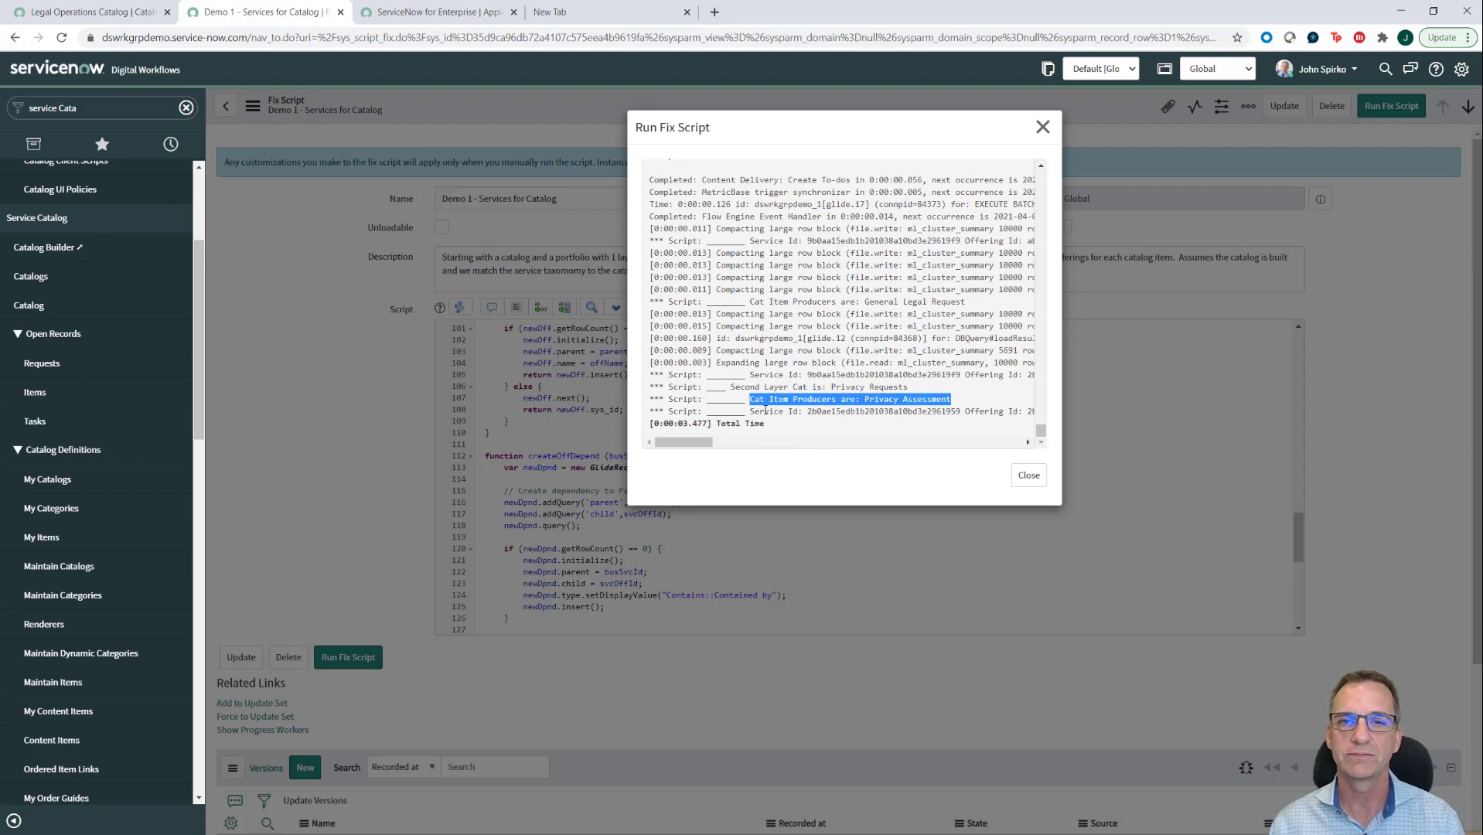
click(1043, 127)
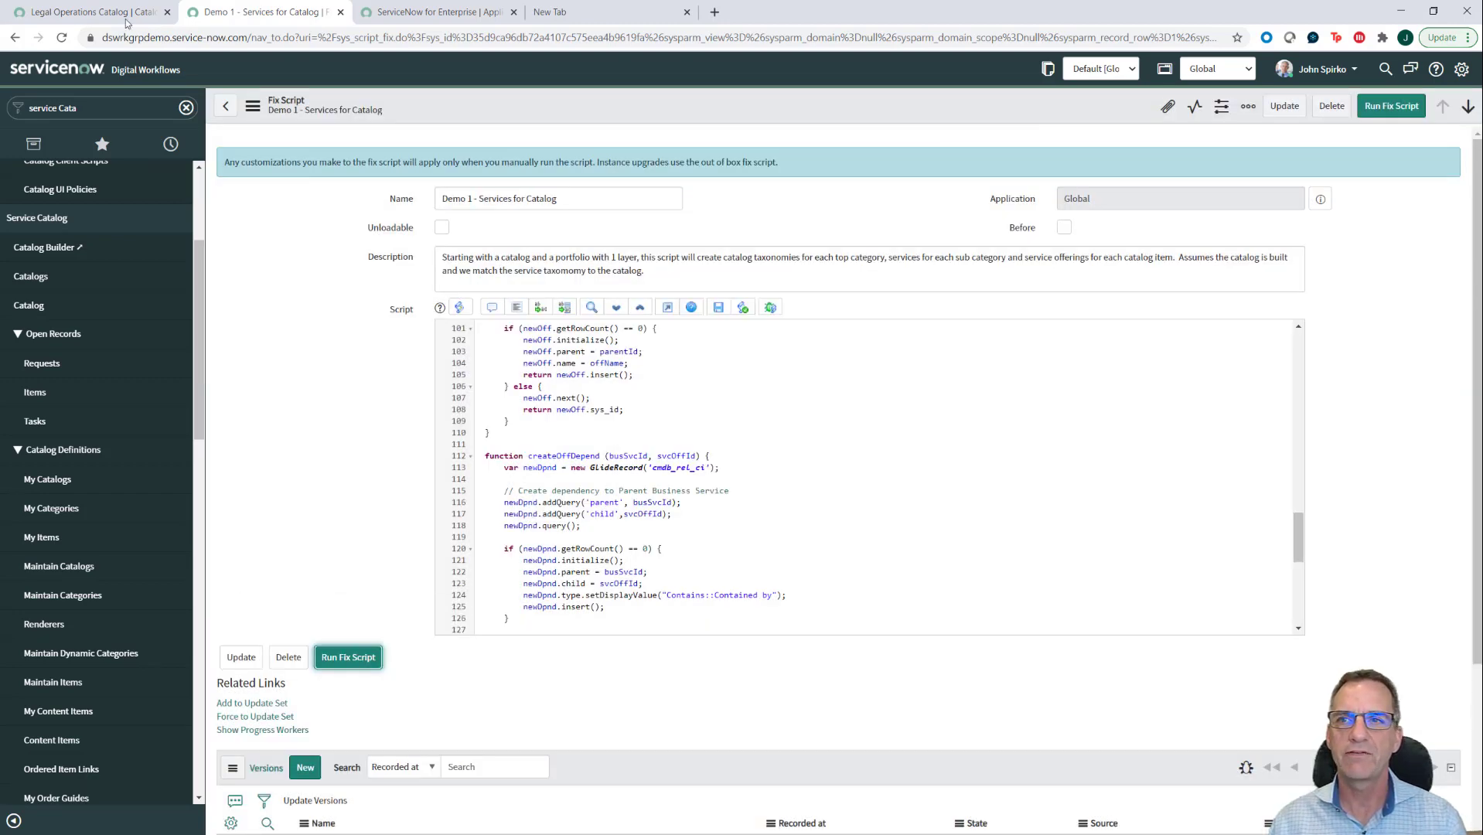
Step: Open the Subpoena record producer from the Legal Operations Catalog's list of catalog items
click(98, 10)
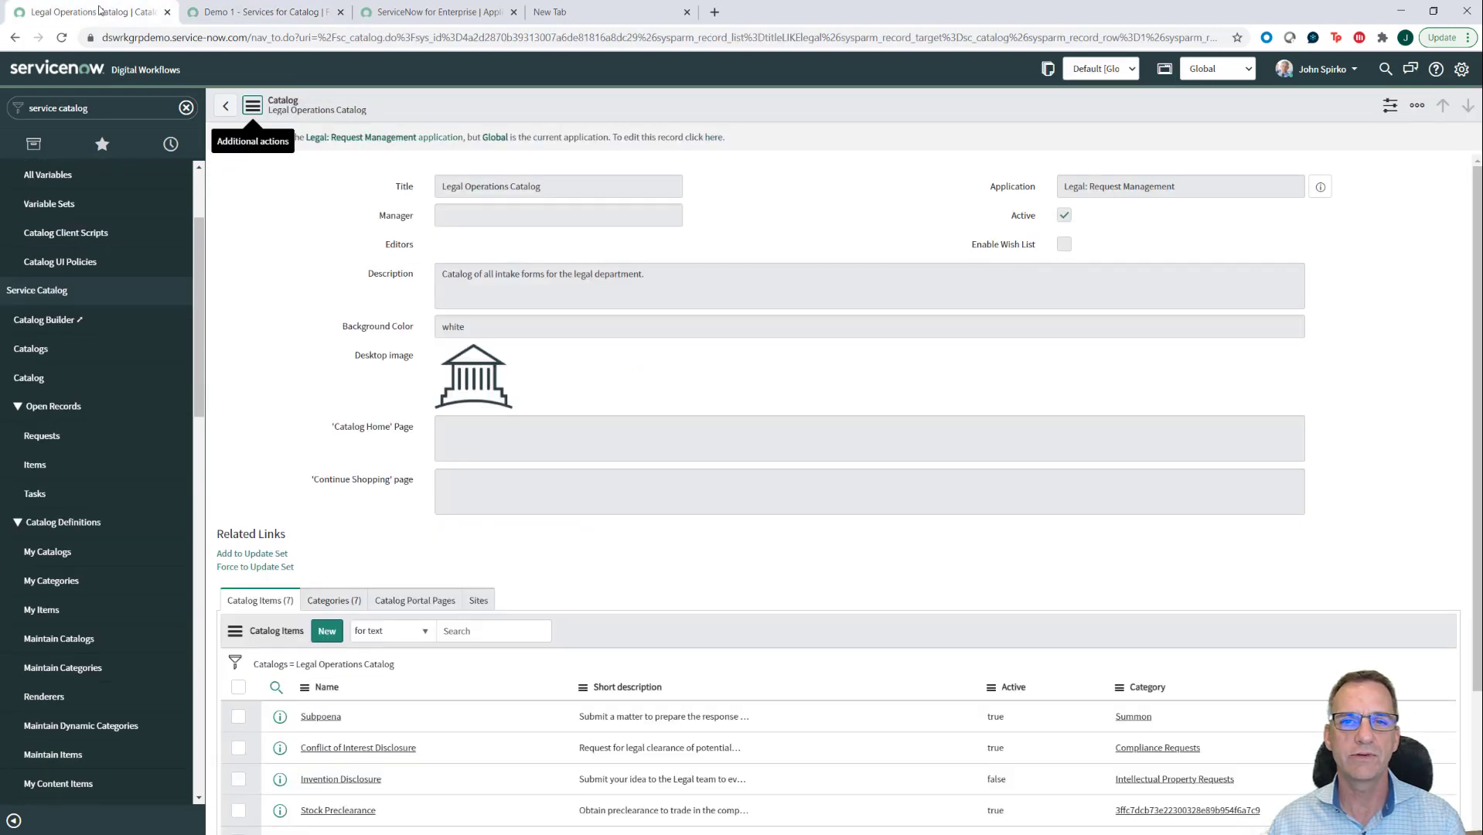
scroll(294, 395, down, 2)
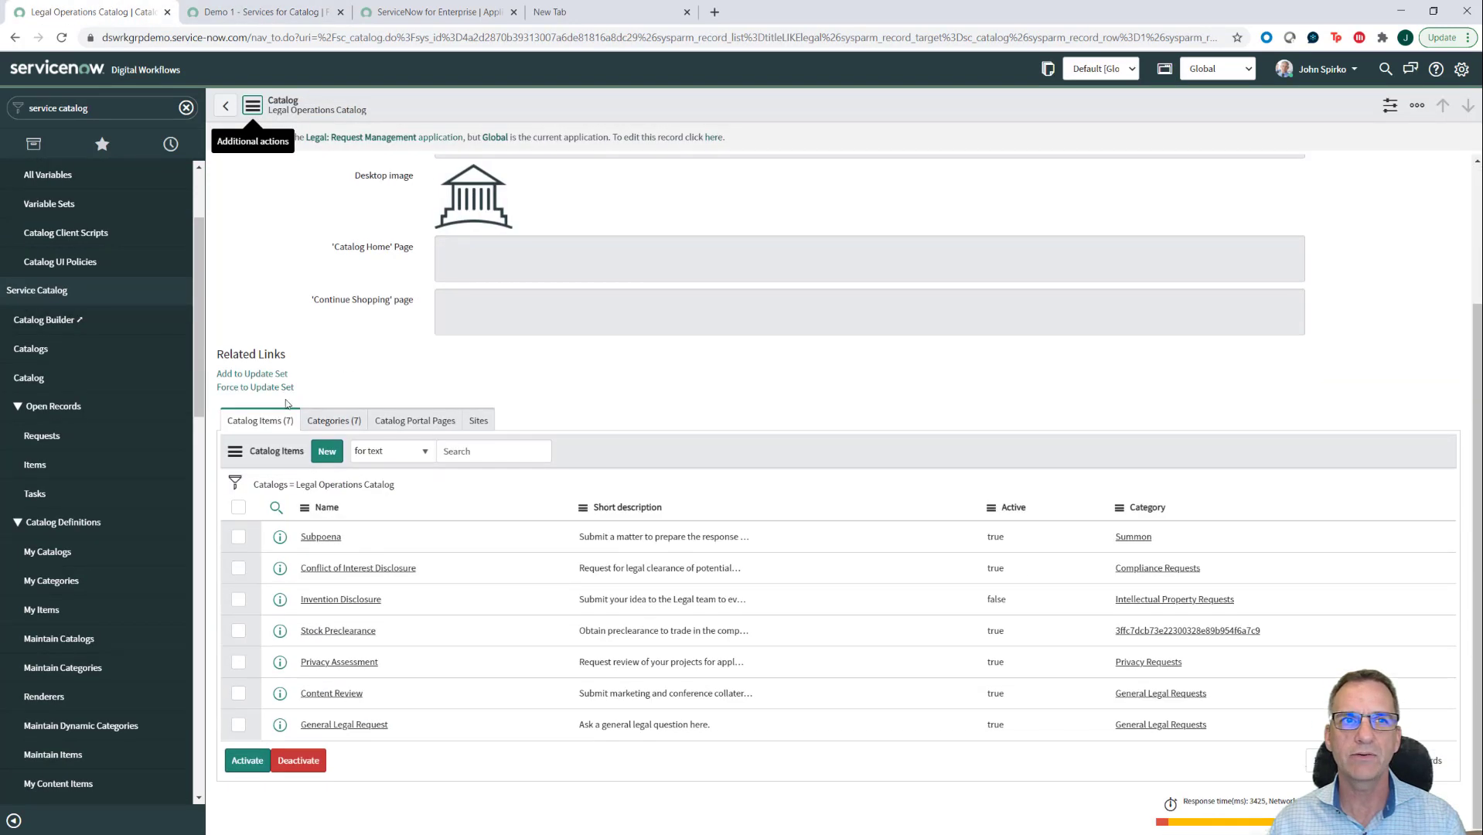
click(320, 537)
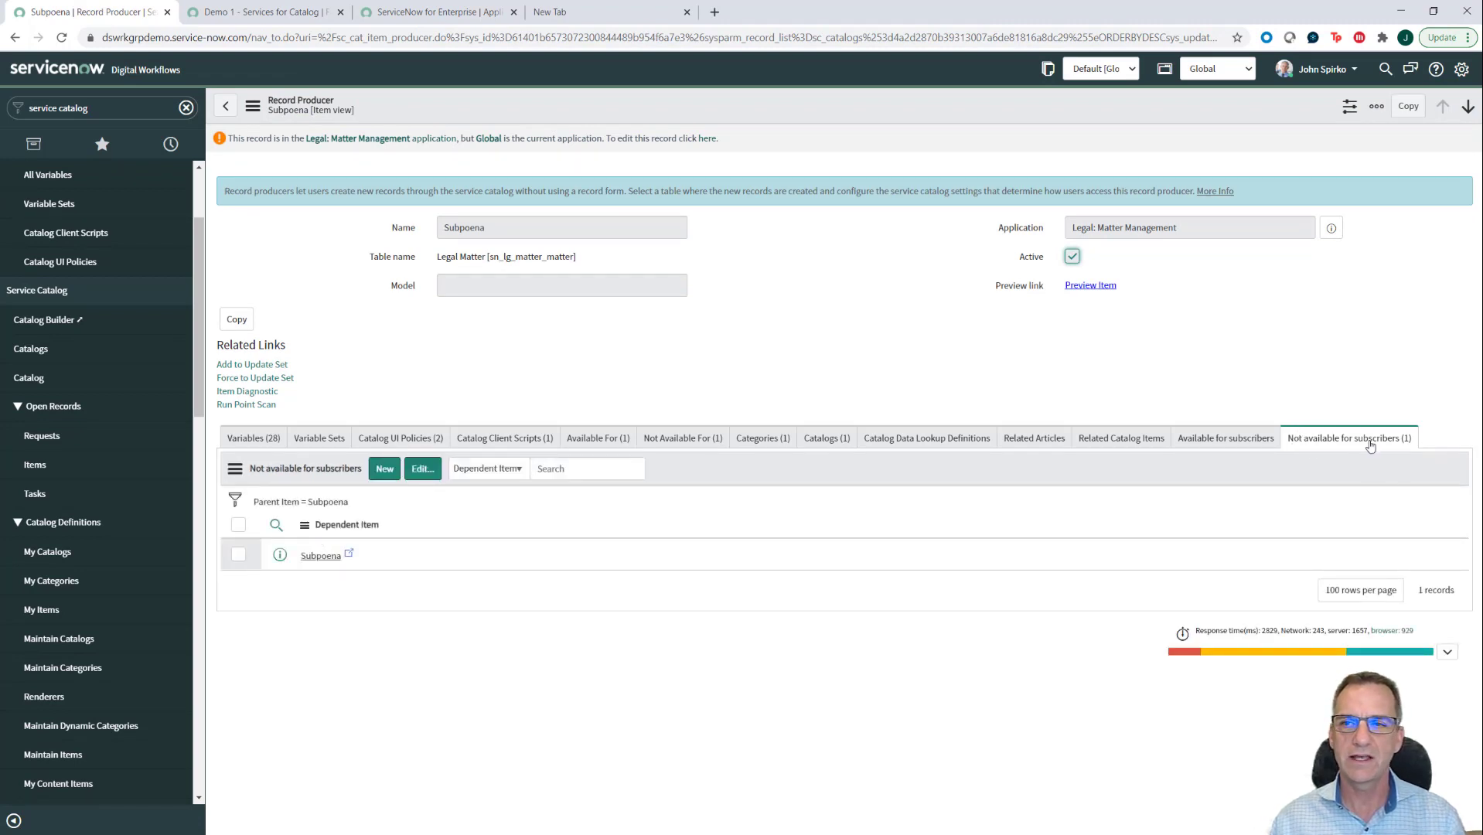
Step: Open the Subpoena service offering through the dependent item of the record producer's Not Available for Subscribers entry
click(320, 557)
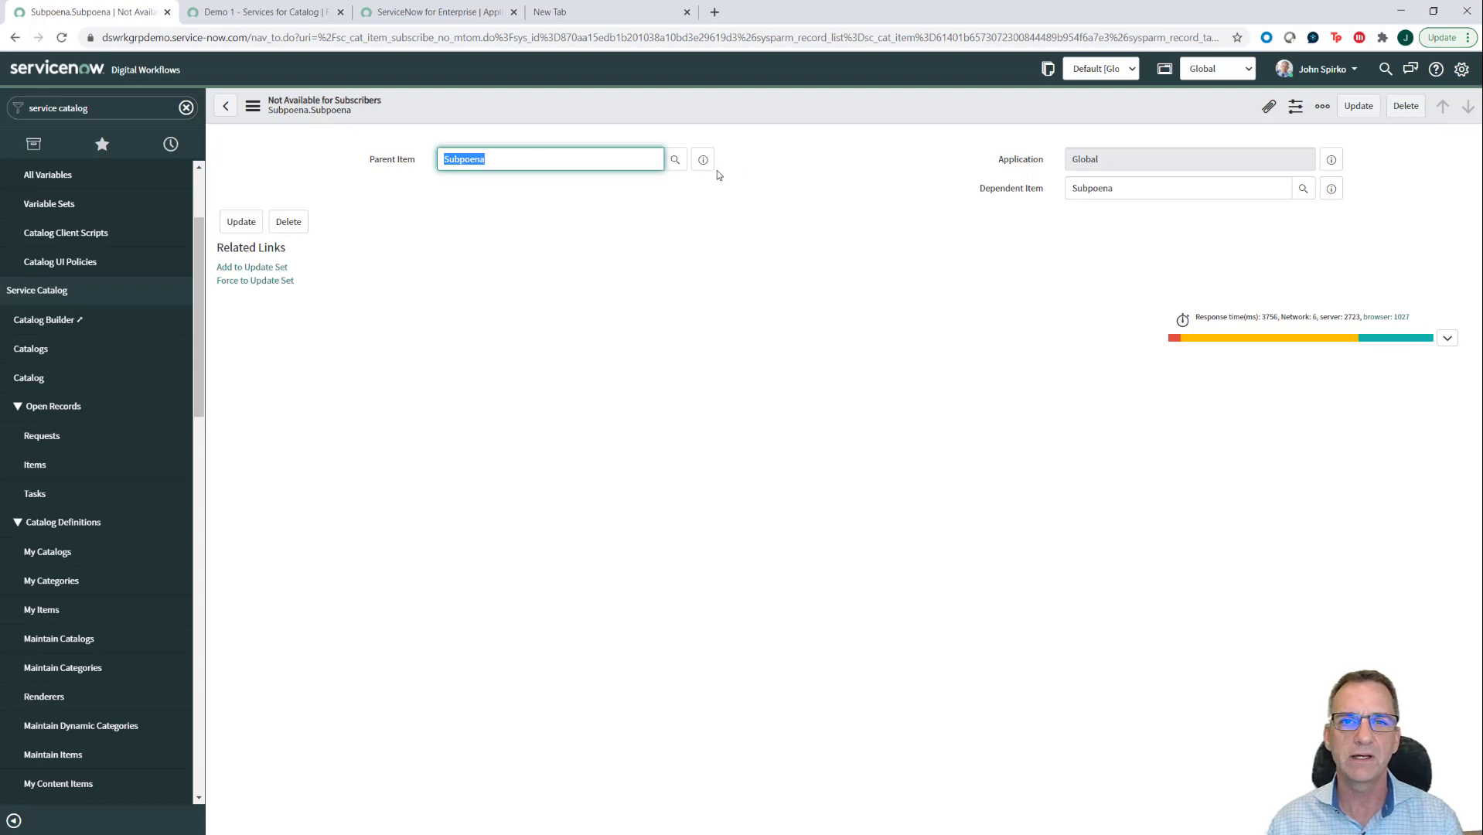
click(1332, 190)
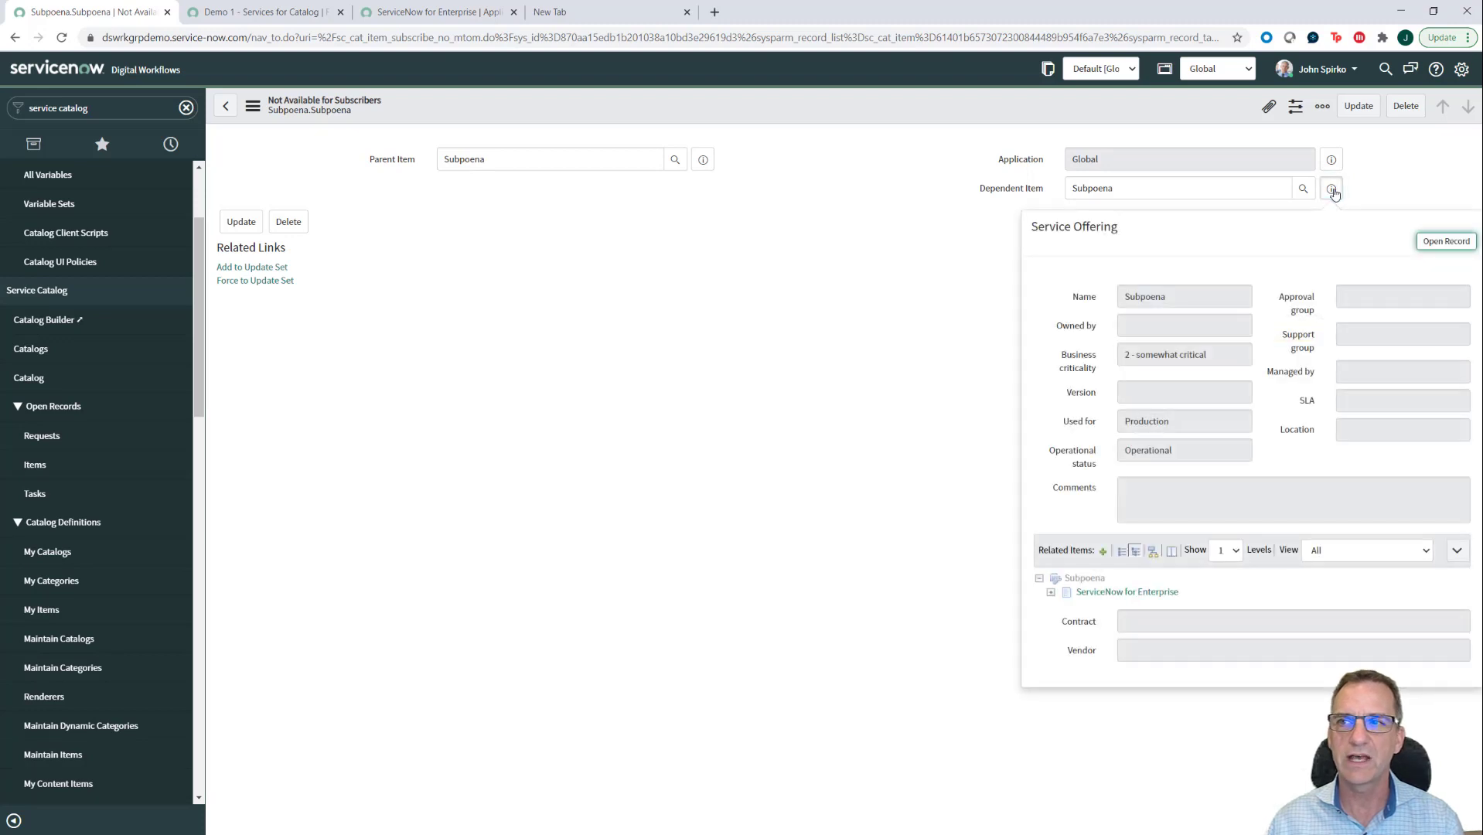
click(1432, 242)
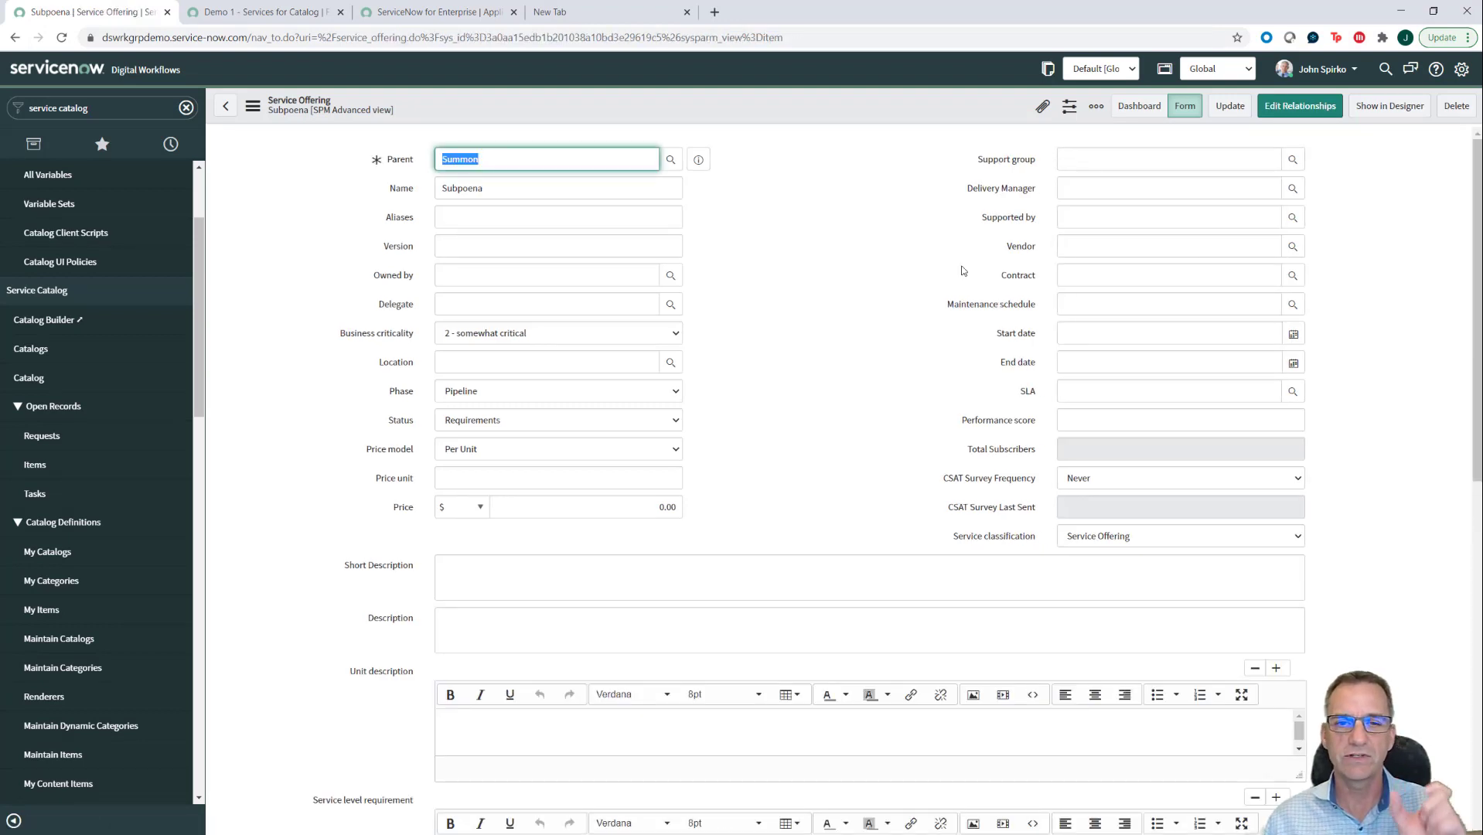
Step: Look over the Subpoena service offering form and switch it to the Service Workspace view
scroll(841, 309, down, 5)
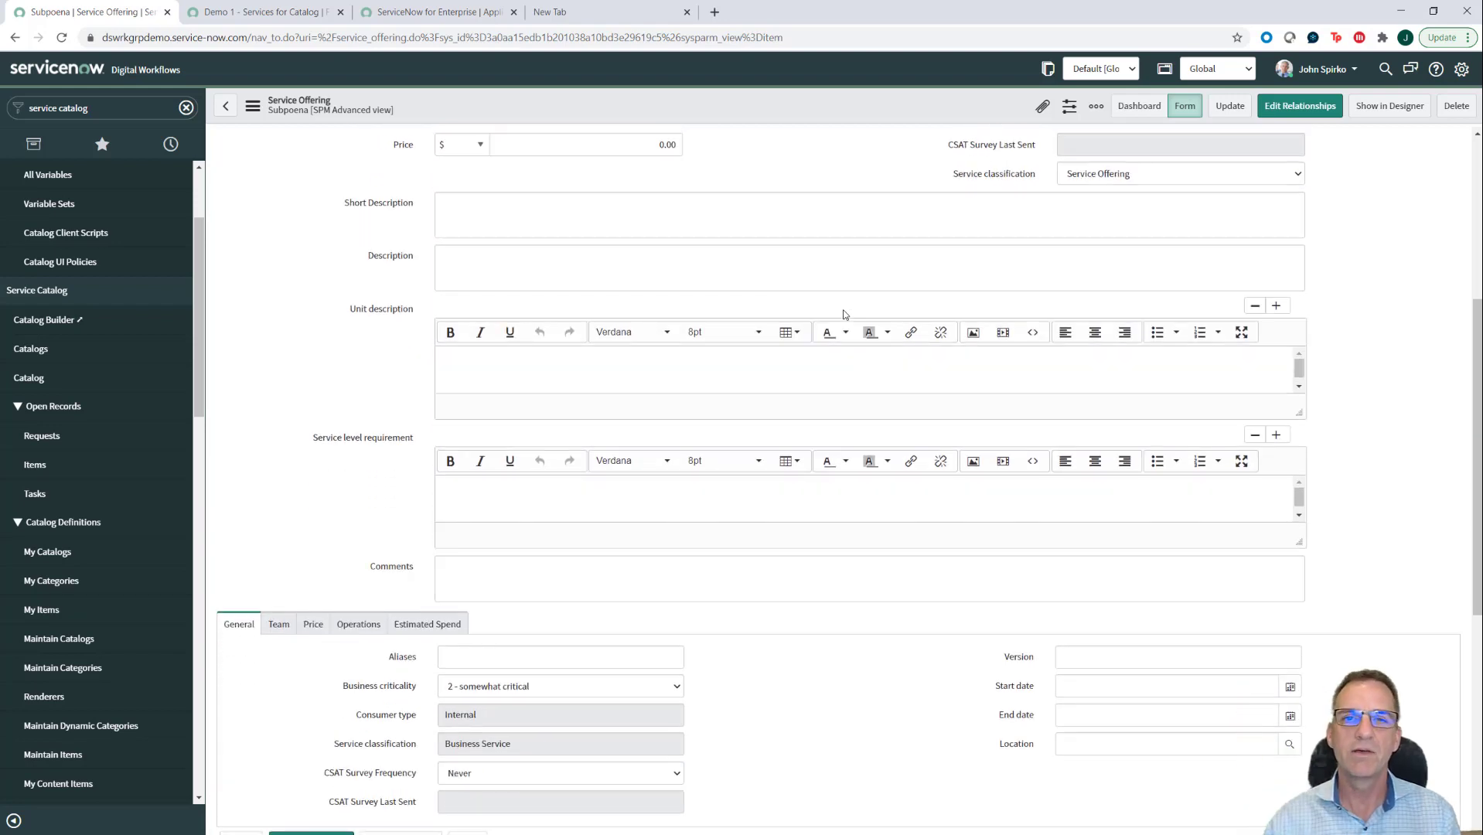
scroll(842, 313, down, 4)
scroll(848, 321, down, 1)
scroll(848, 320, up, 10)
click(252, 106)
mouse_move(343, 232)
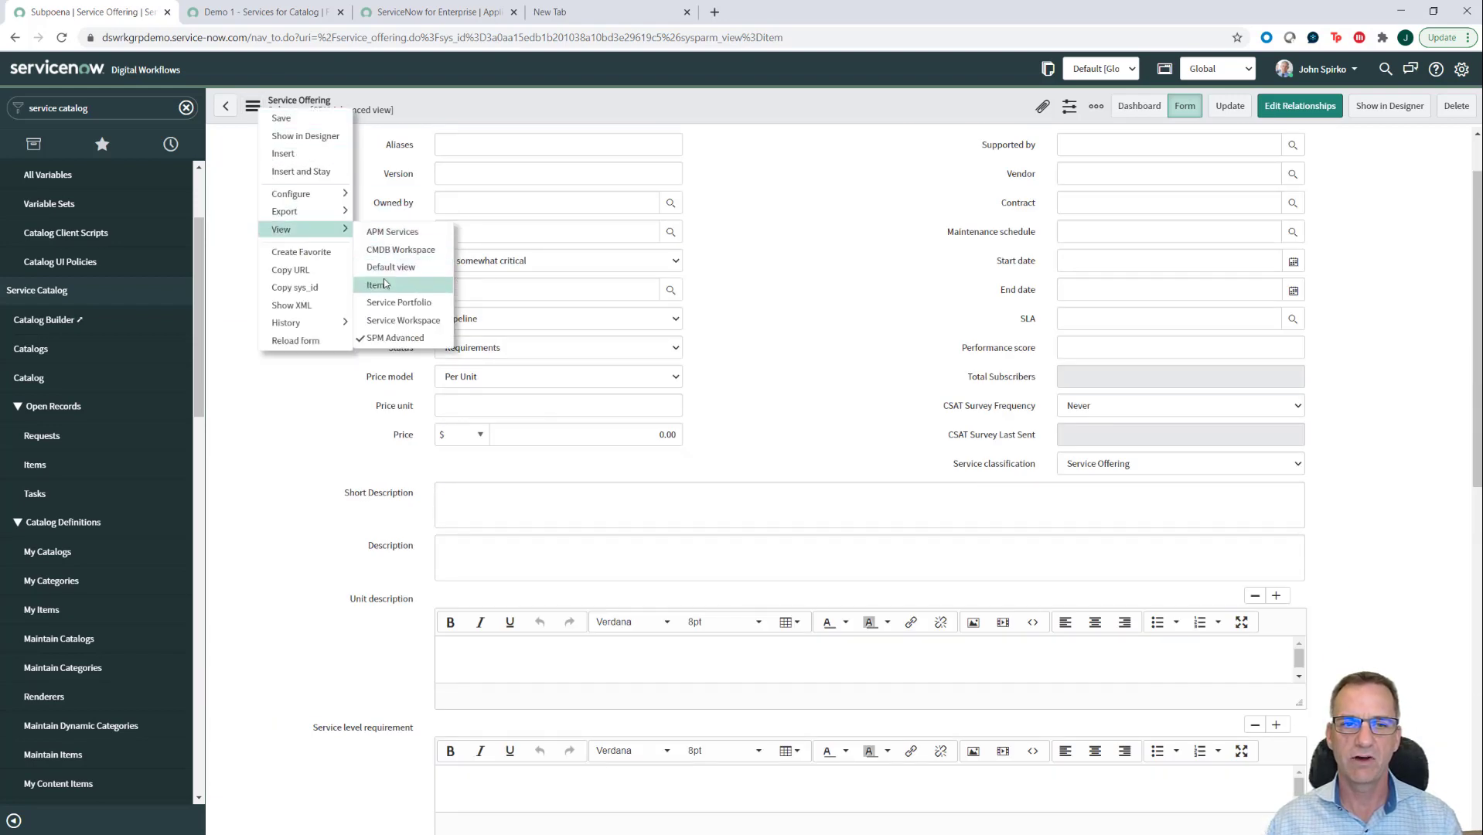
click(402, 320)
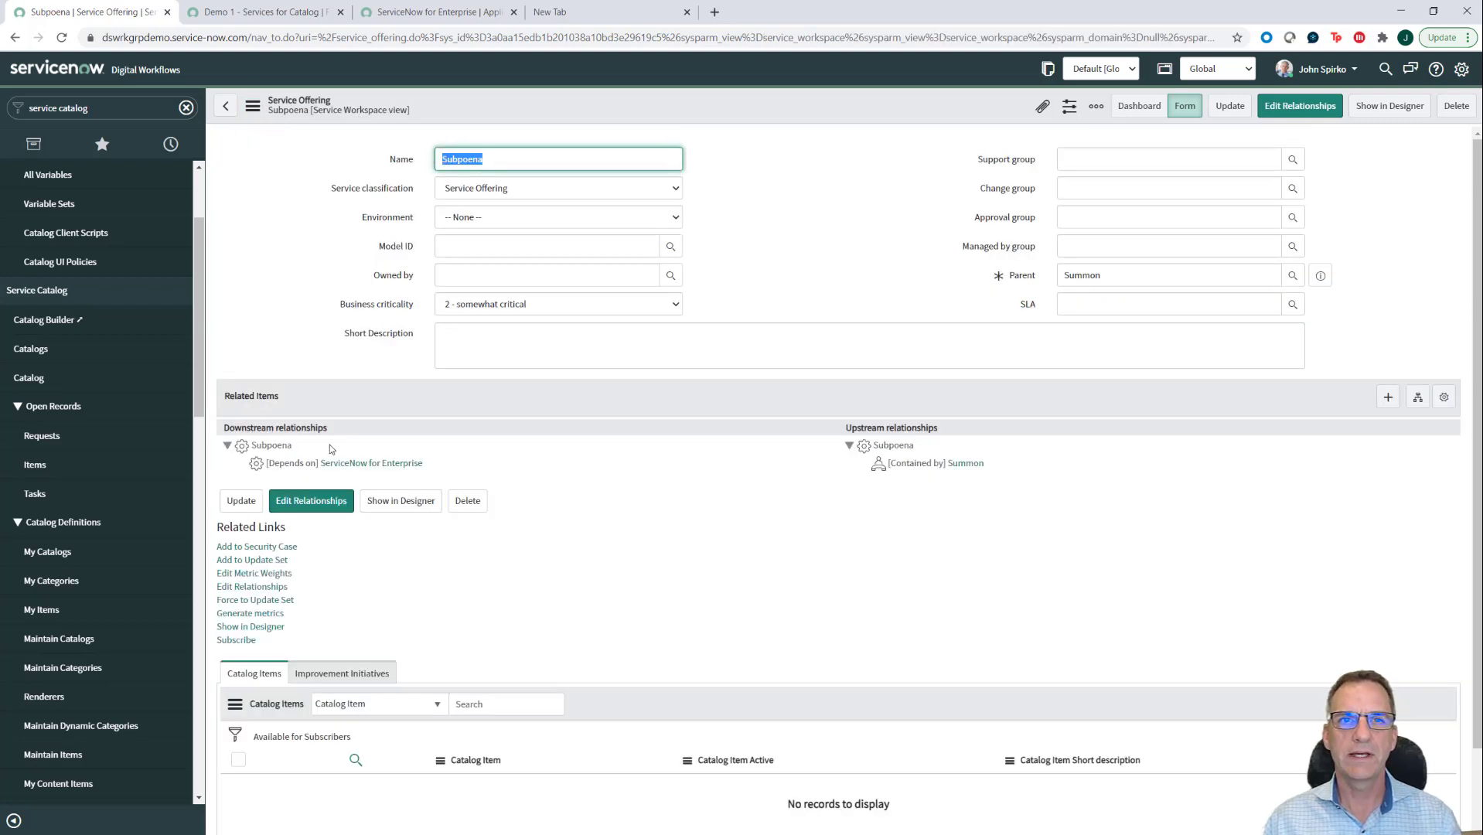
Step: Open the Subpoena offering's dependency map and reposition its Summon business service, service offering and ServiceNow for Enterprise nodes
click(1418, 397)
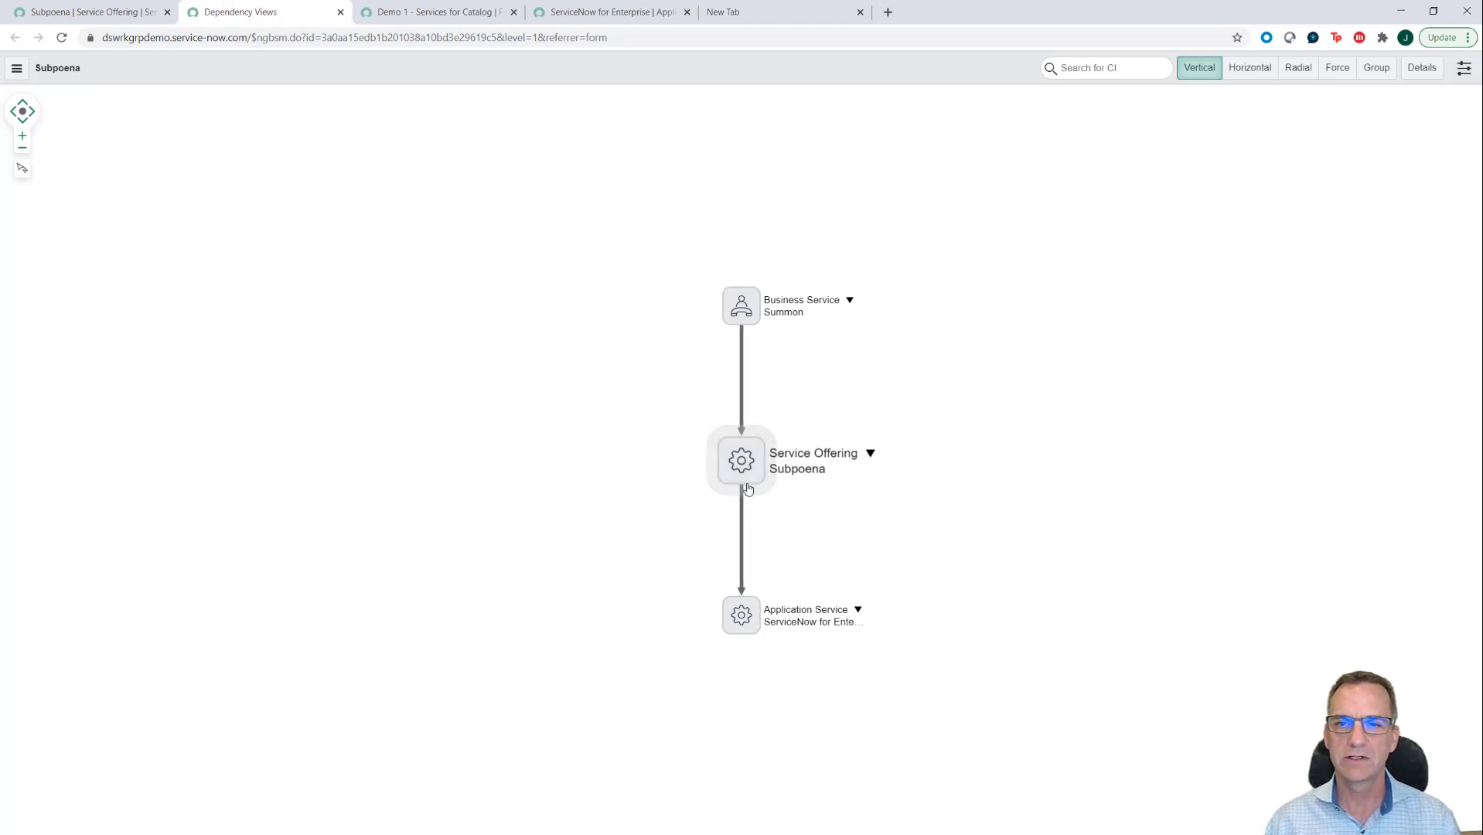
drag(749, 464, 643, 444)
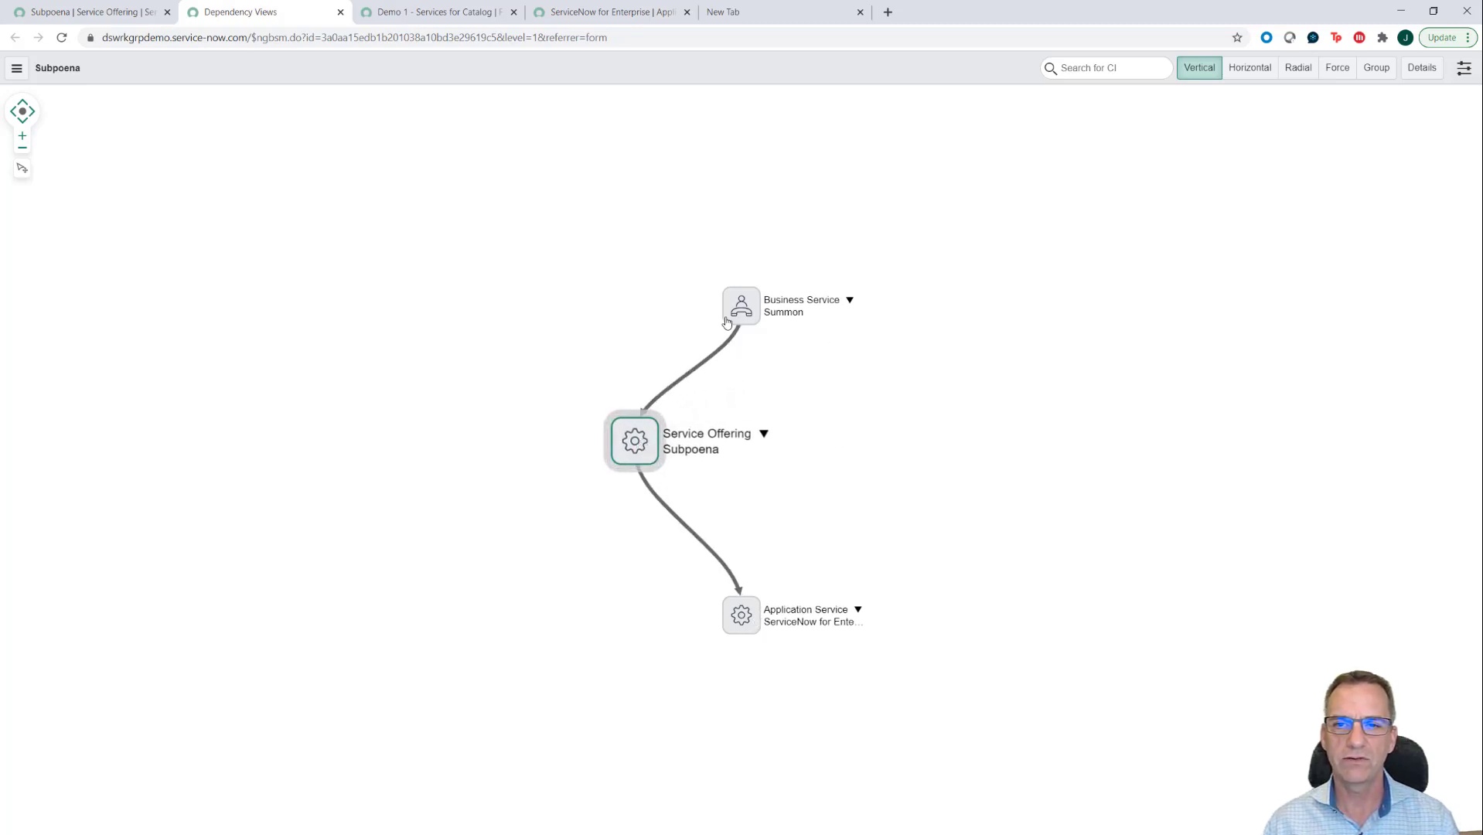
drag(741, 309, 477, 272)
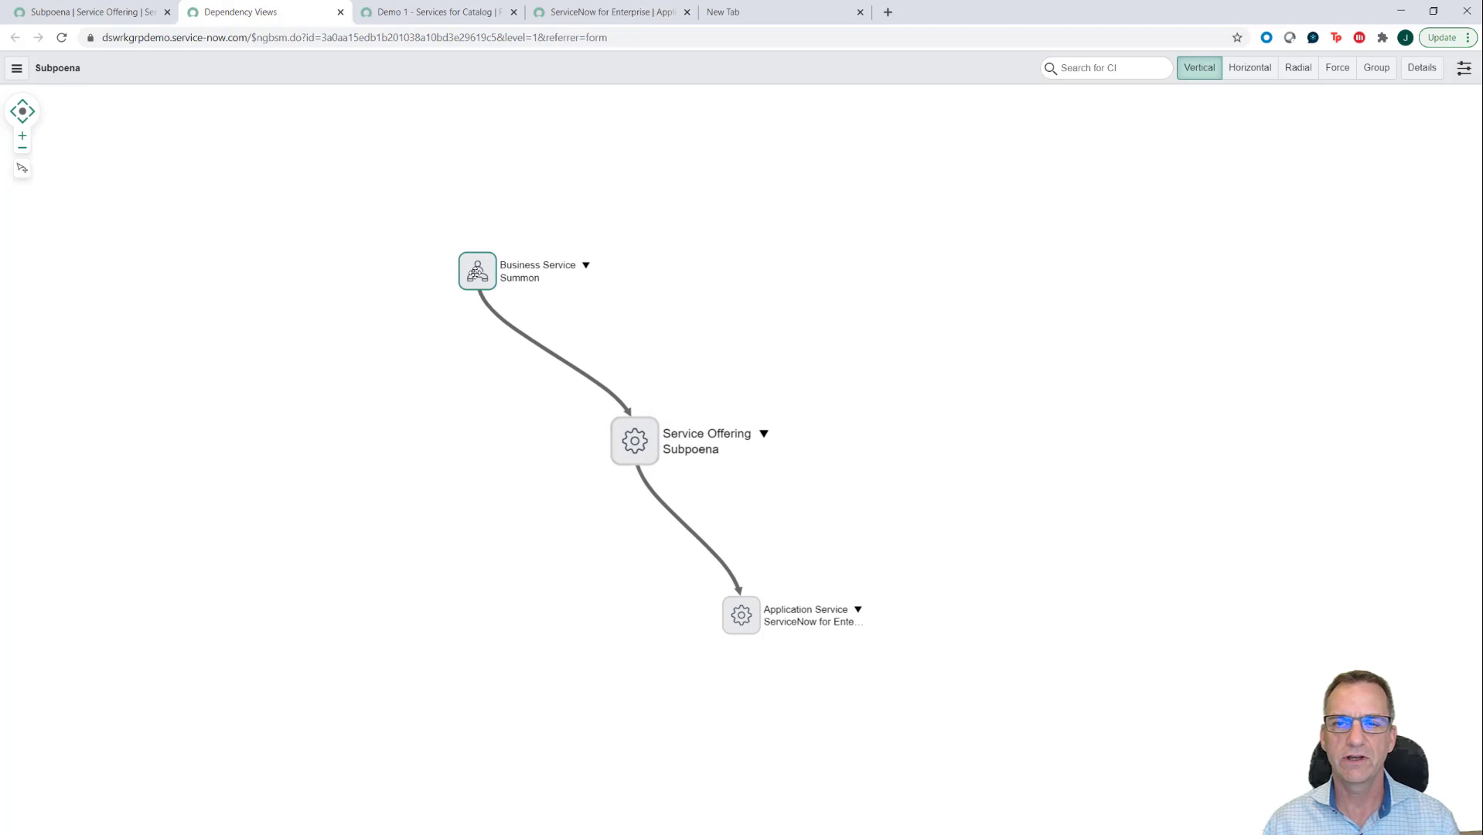
click(741, 615)
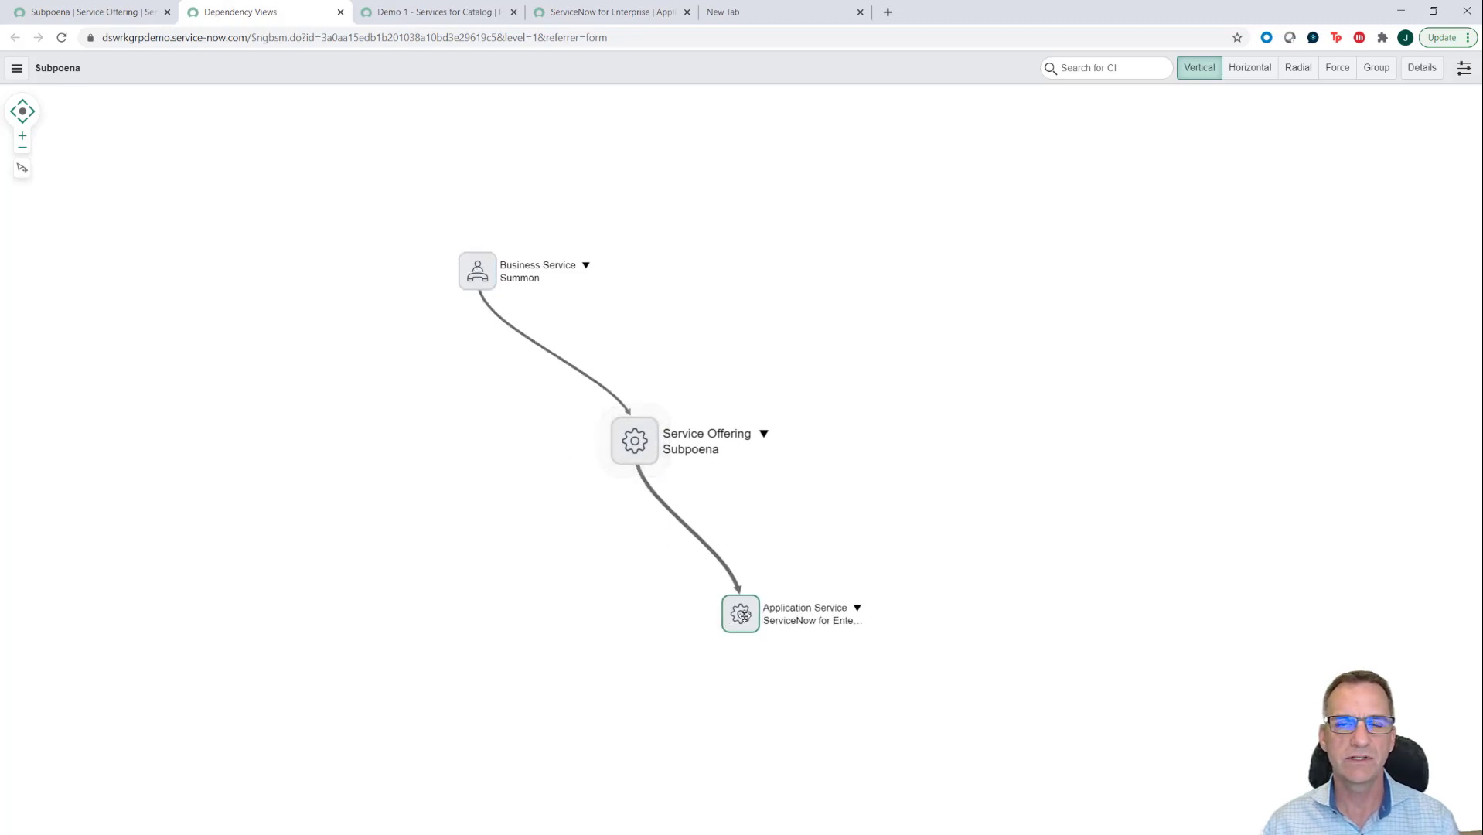
drag(743, 615, 410, 513)
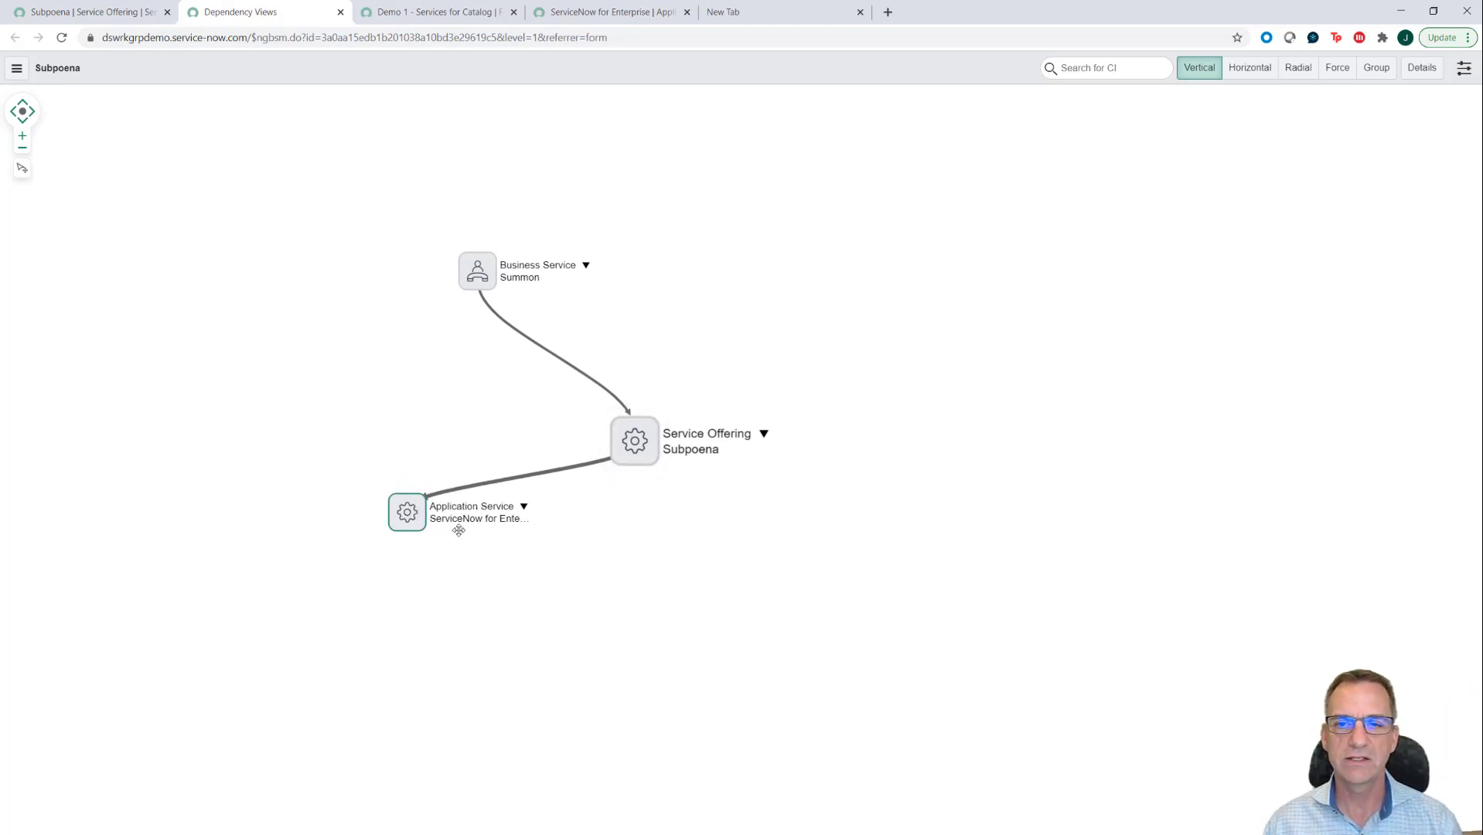
Step: Open the map of the ServiceNow for Enterprise application service and spread its service offering nodes into an arc
right_click(409, 511)
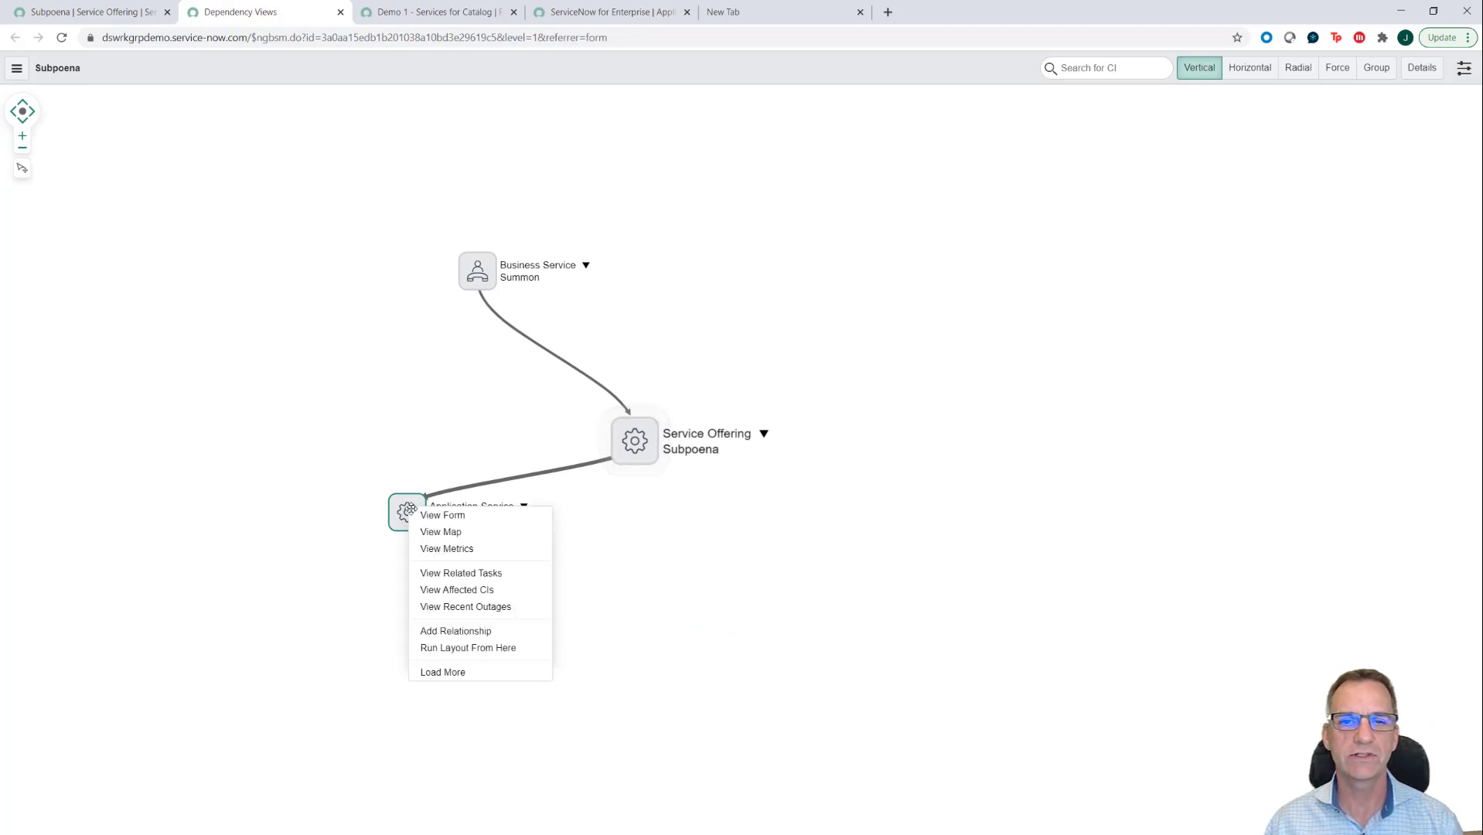
click(438, 533)
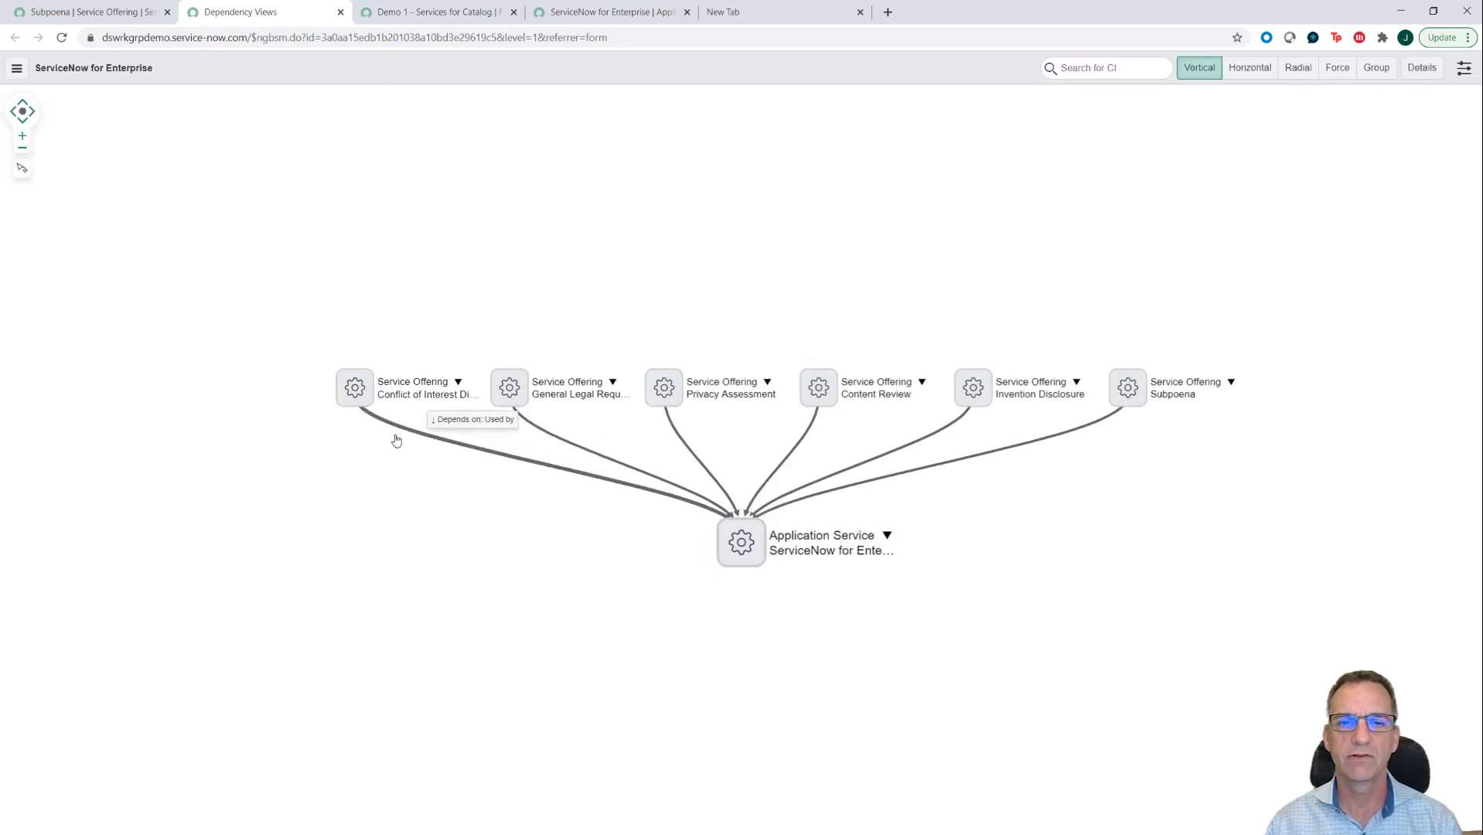
drag(354, 386, 331, 382)
drag(512, 381, 523, 351)
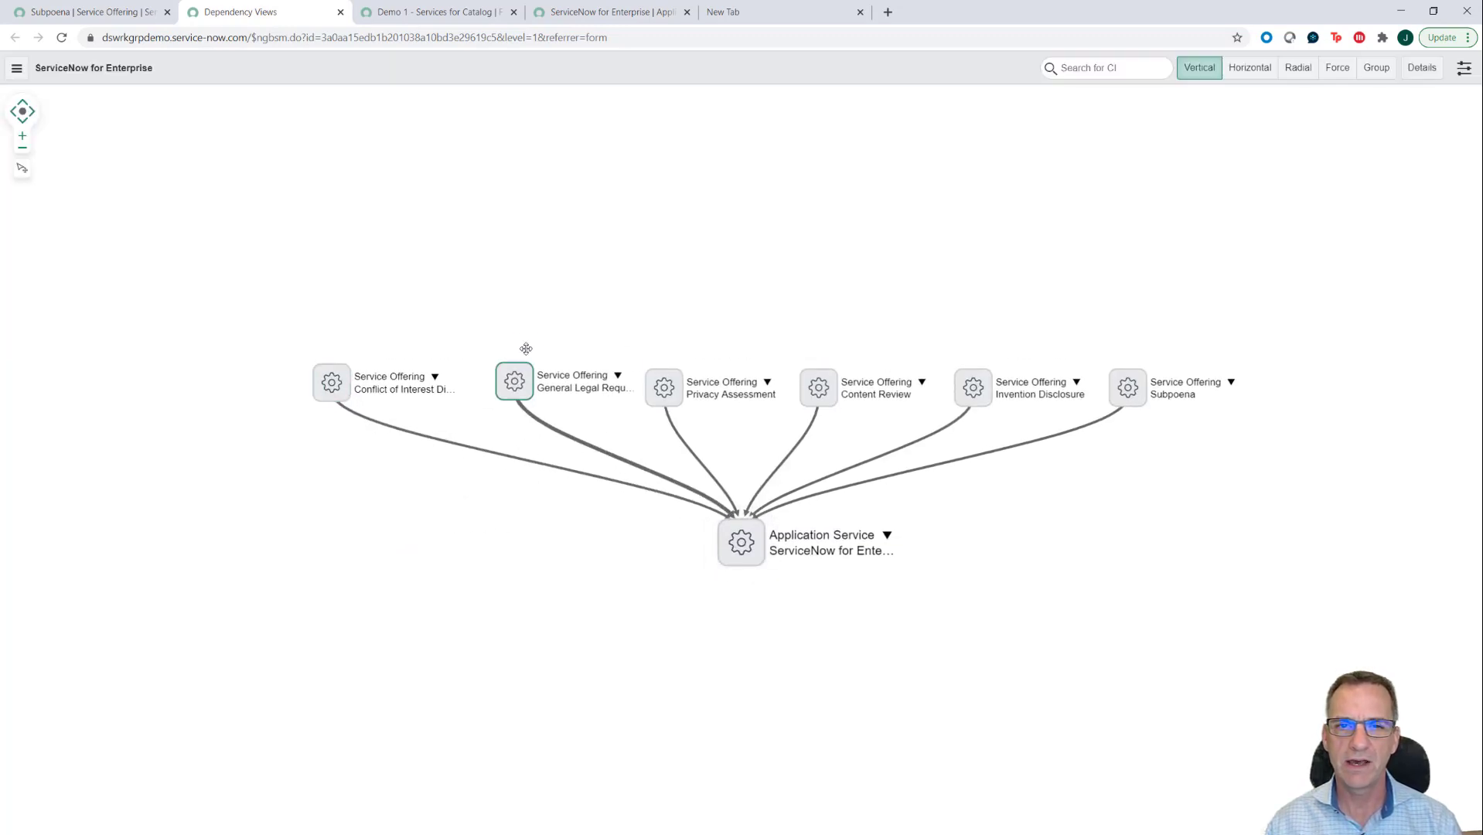
drag(663, 382, 701, 337)
drag(878, 403, 970, 379)
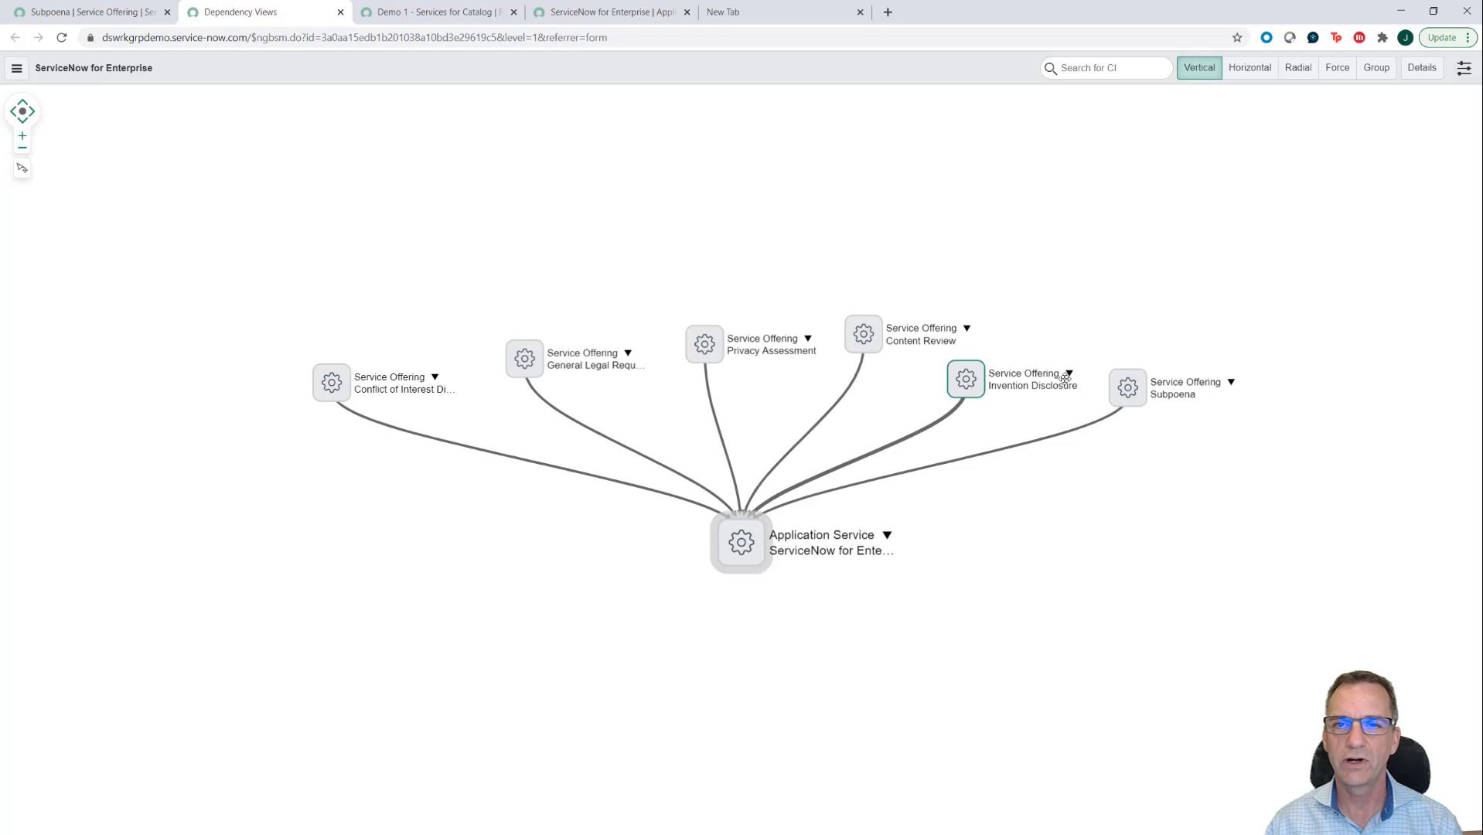
Step: Expand the map to 3 max levels and move Content Review and General Legal Requests near each other under their shared business service
click(1465, 69)
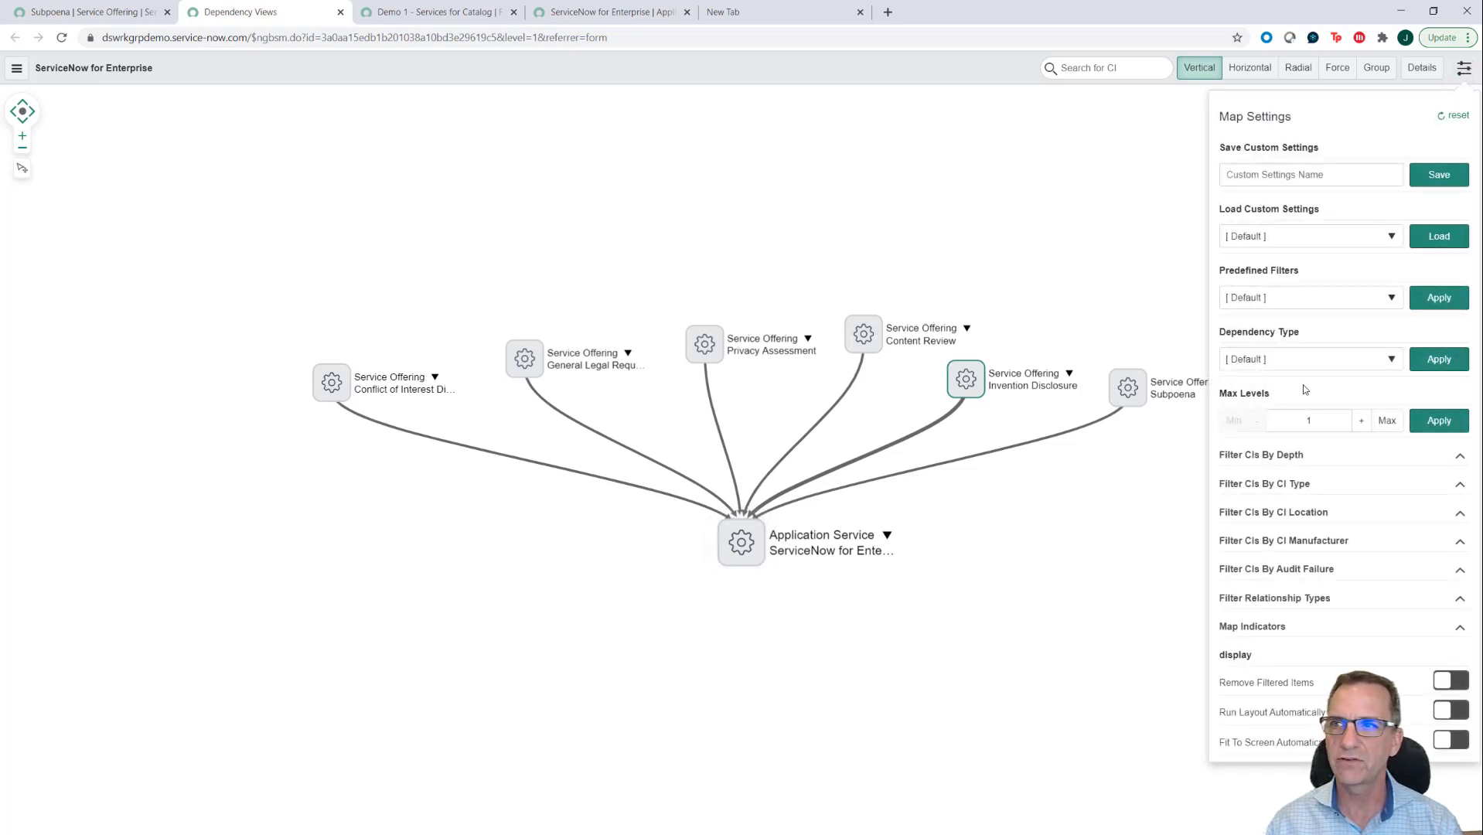
click(1360, 422)
click(1361, 421)
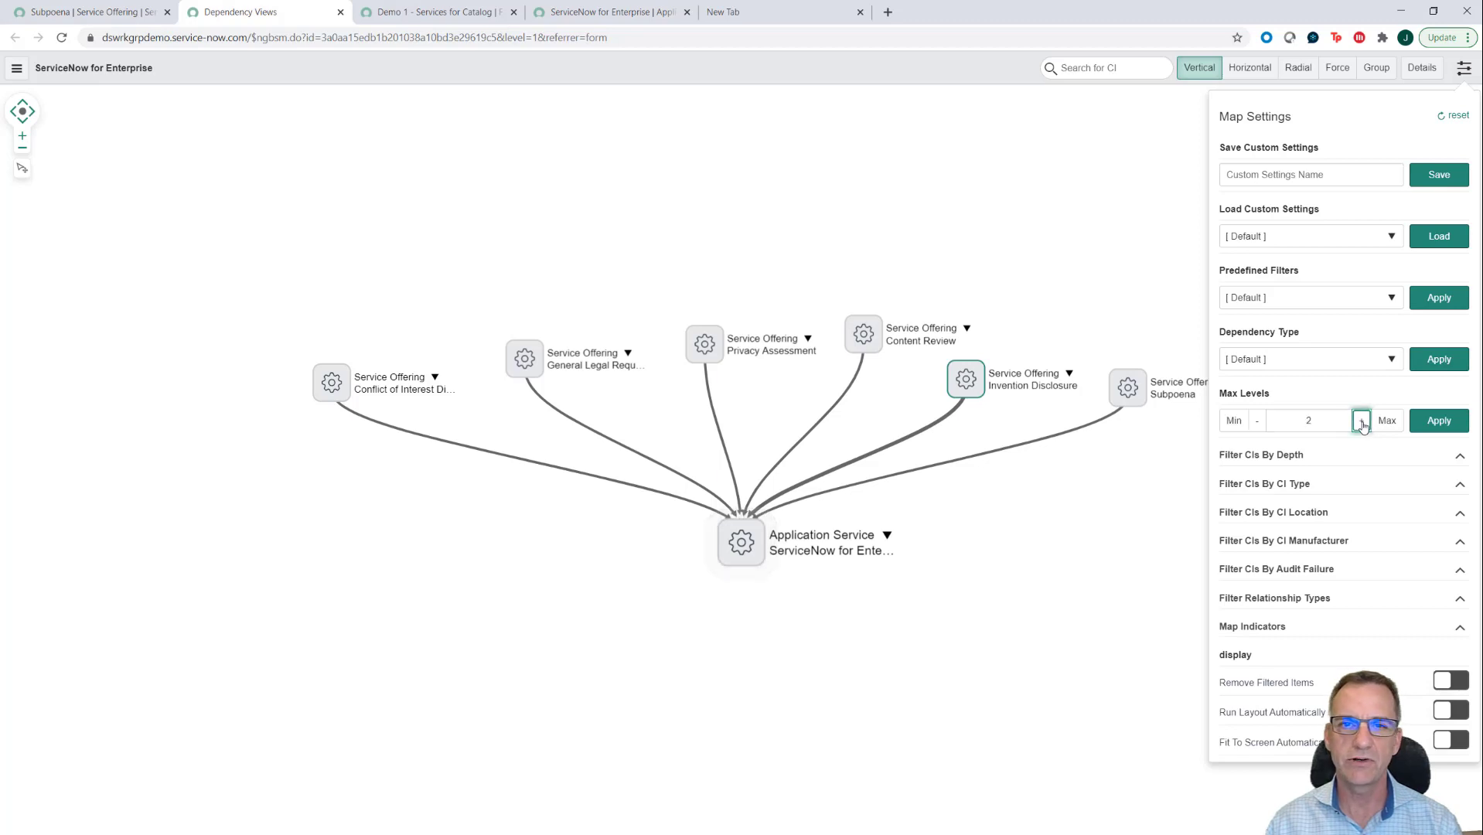
click(1436, 421)
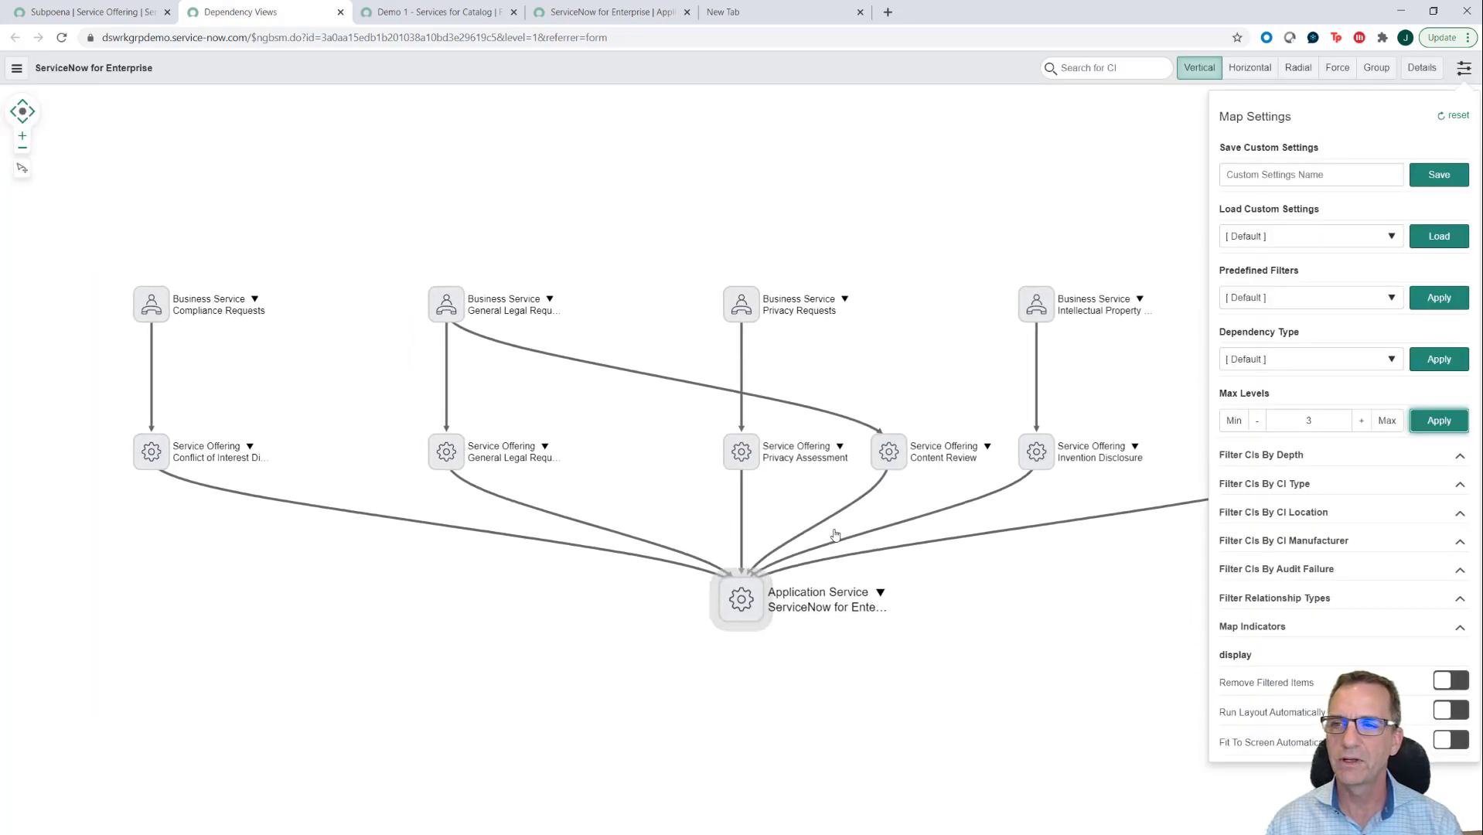
drag(880, 443, 586, 438)
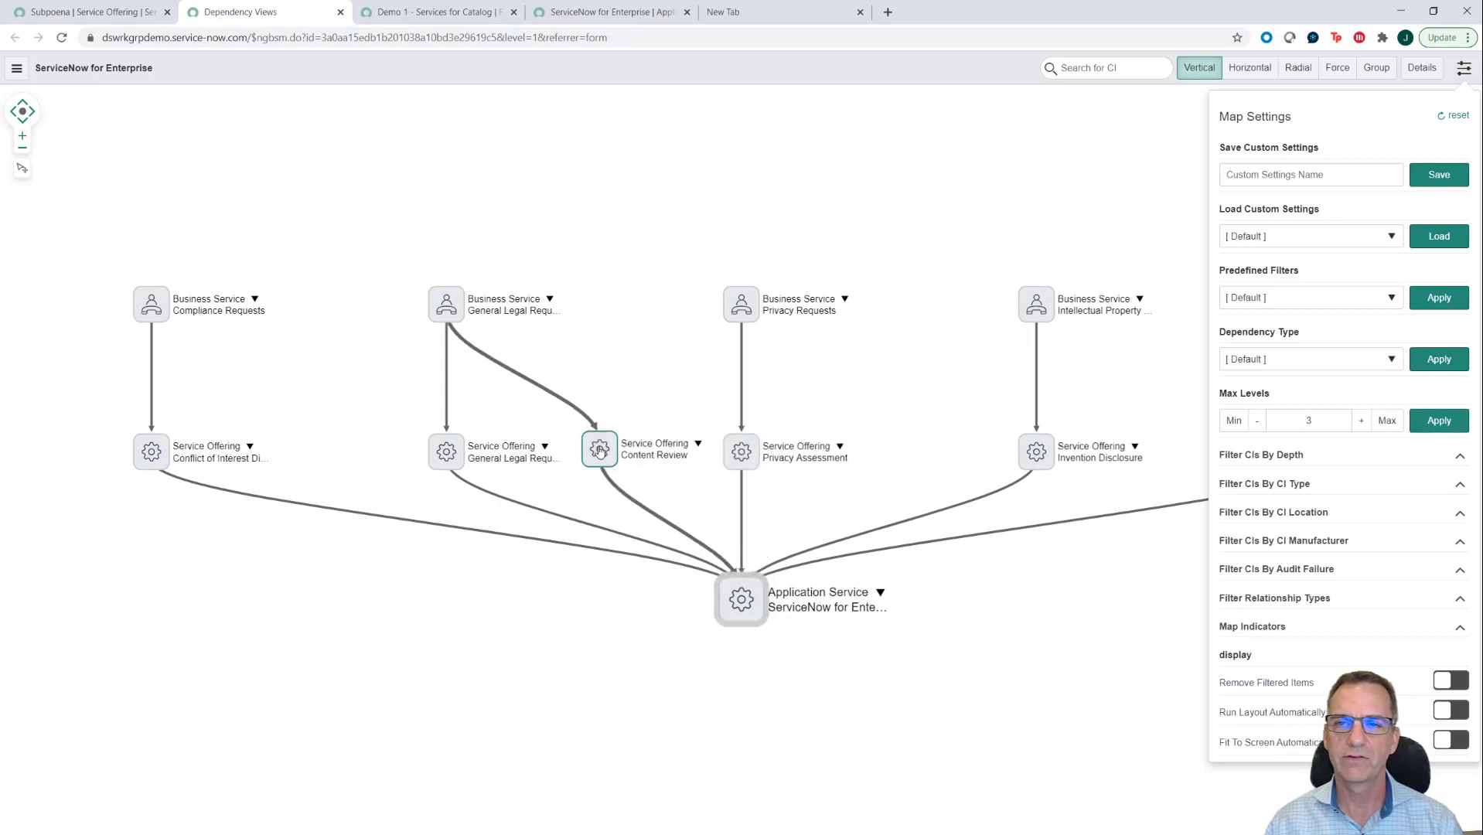
drag(434, 440, 372, 434)
drag(447, 303, 397, 303)
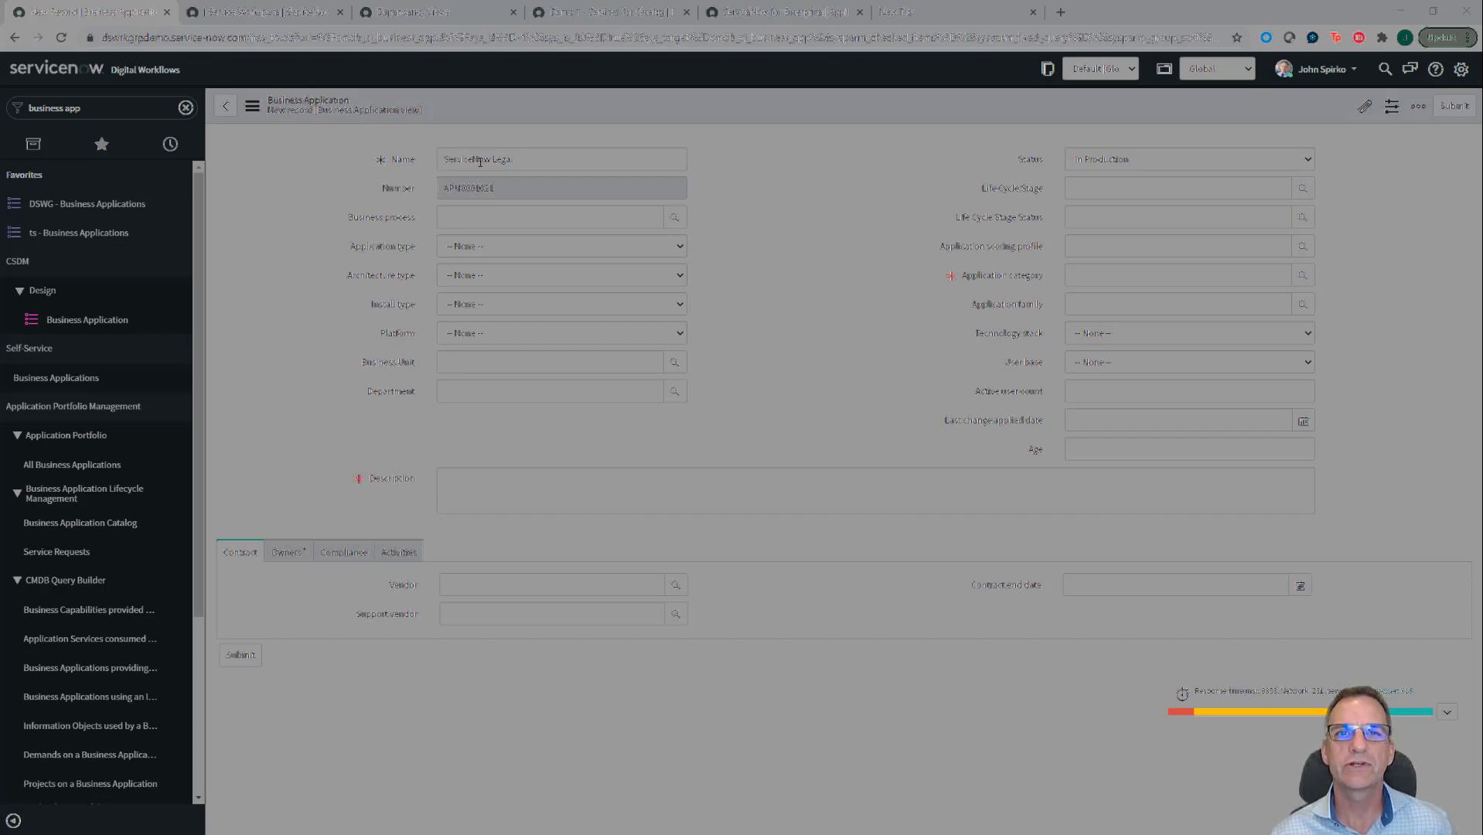
Step: Set the ServiceNow Legal business application's type to COTS, architecture type to Platform Application and platform host to ServiceNow
click(490, 249)
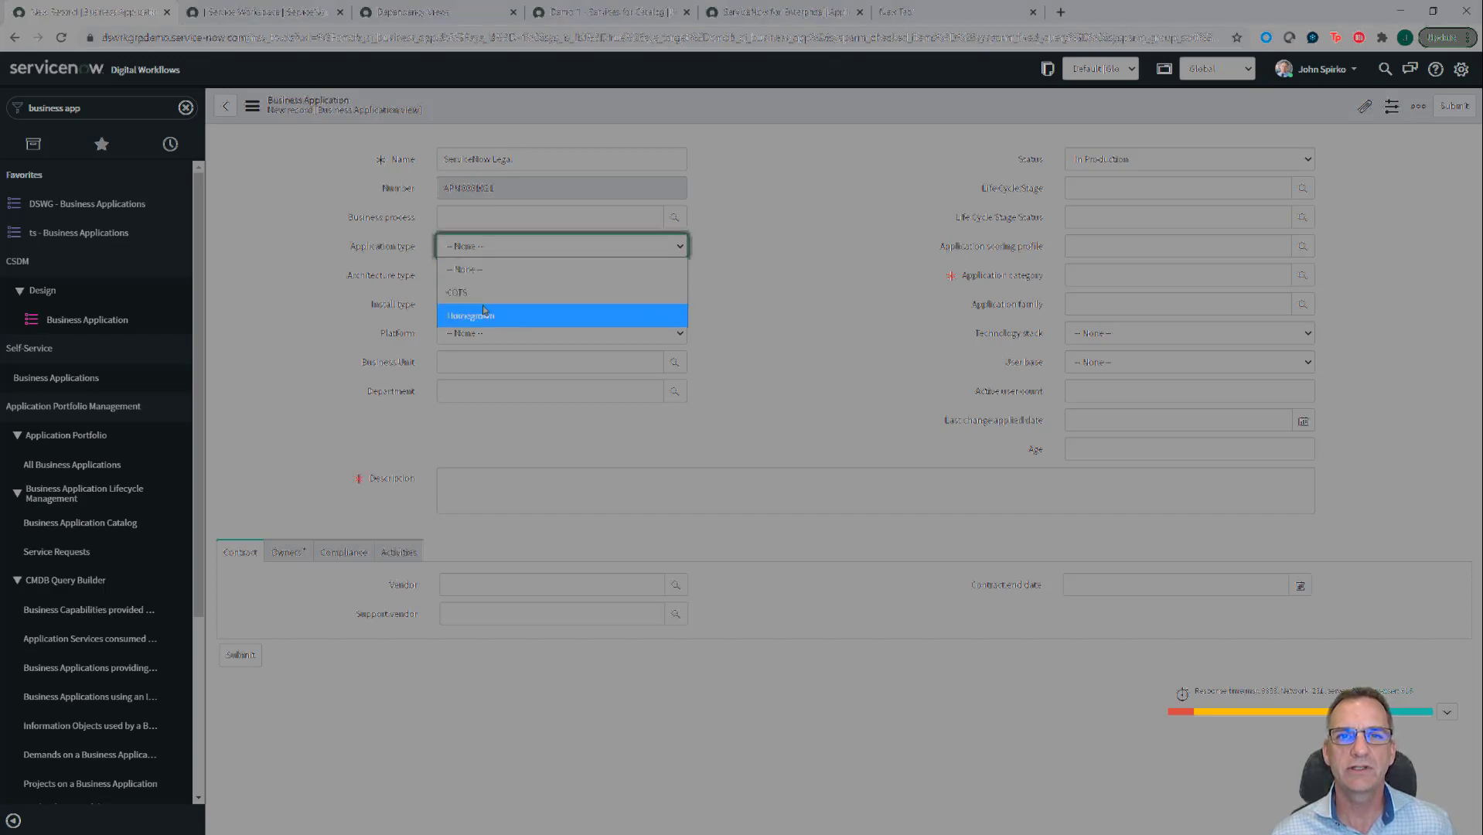
click(481, 298)
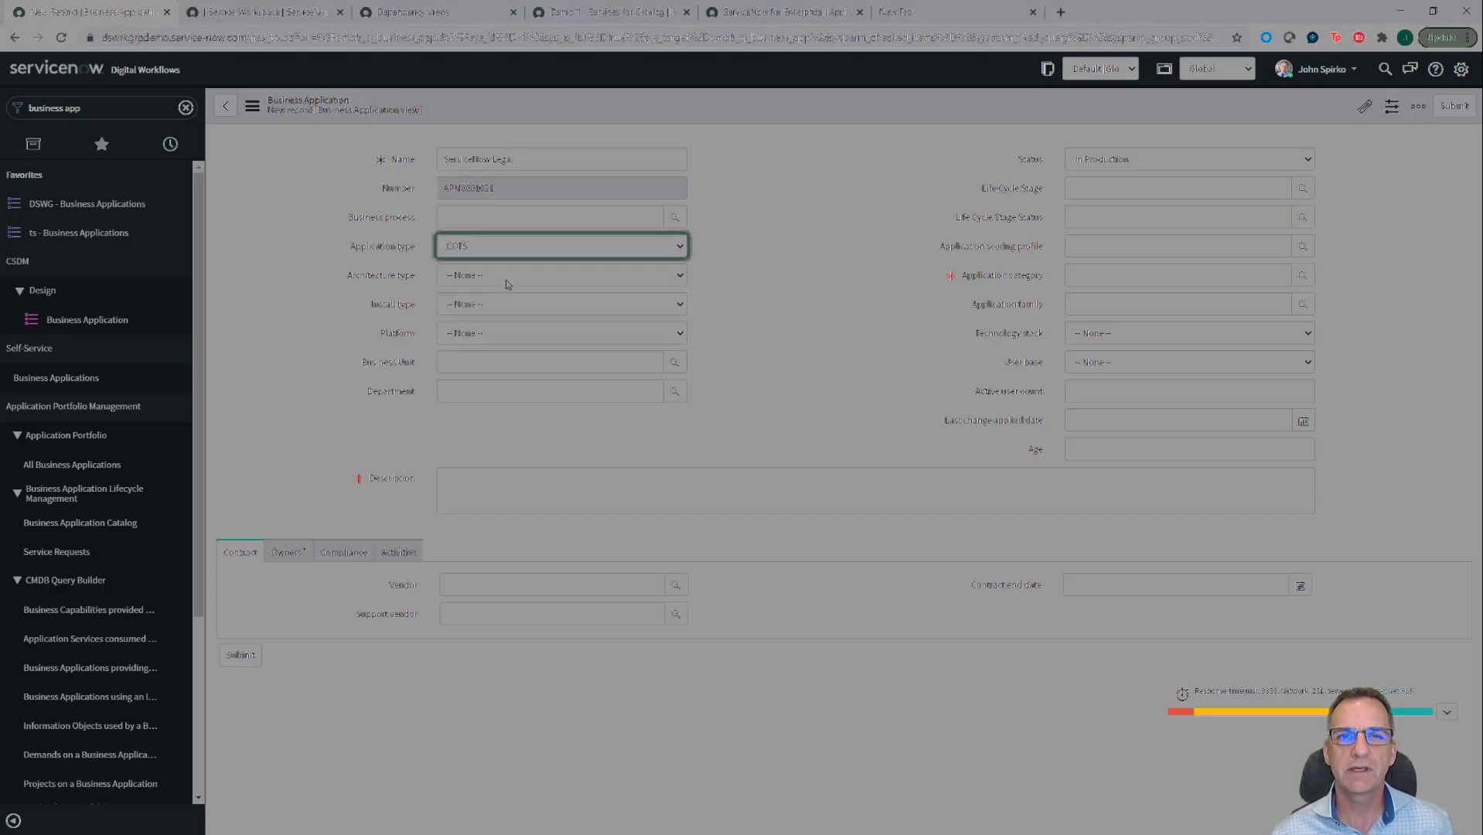
click(508, 280)
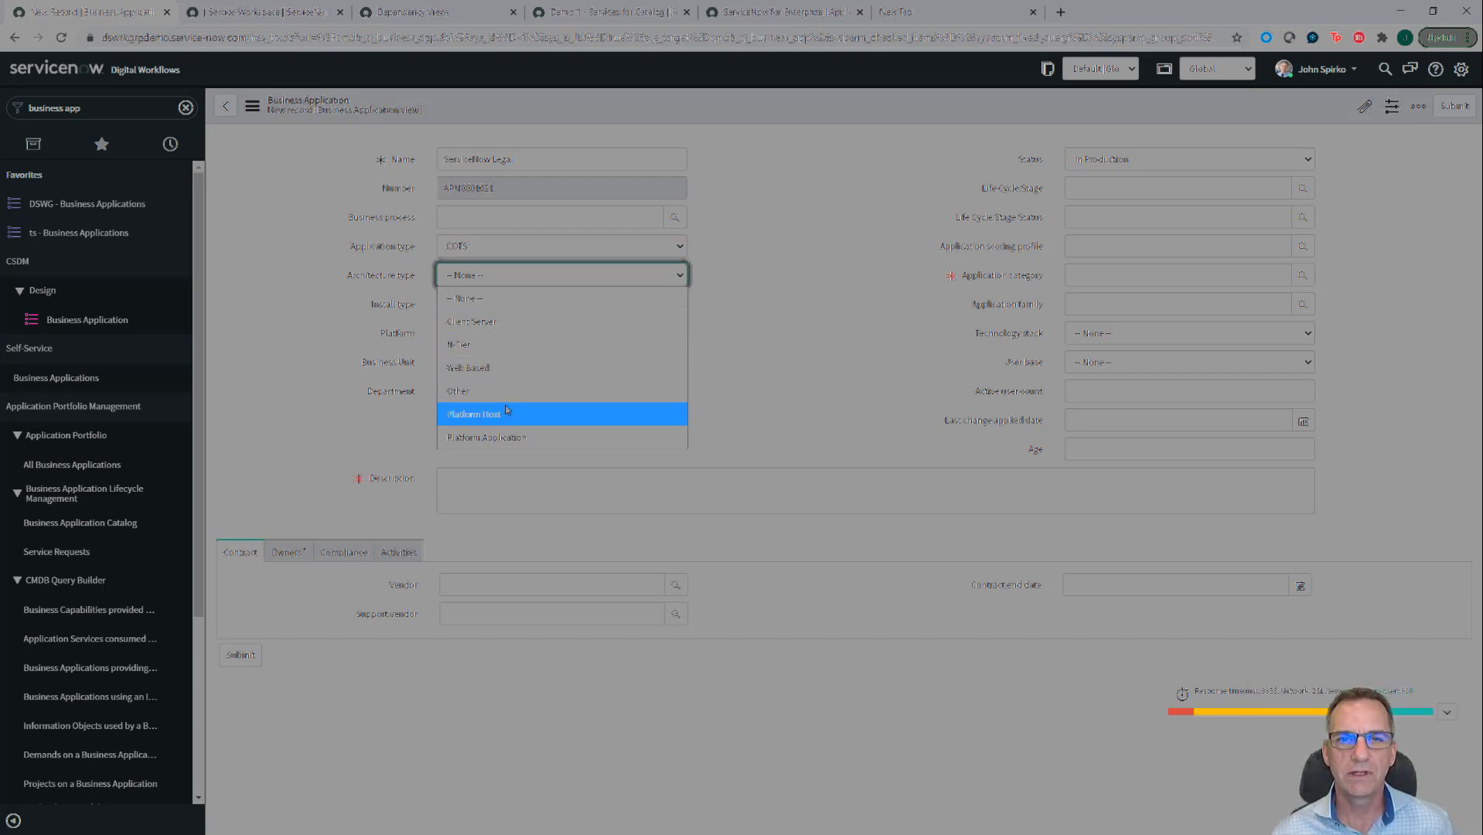
click(505, 437)
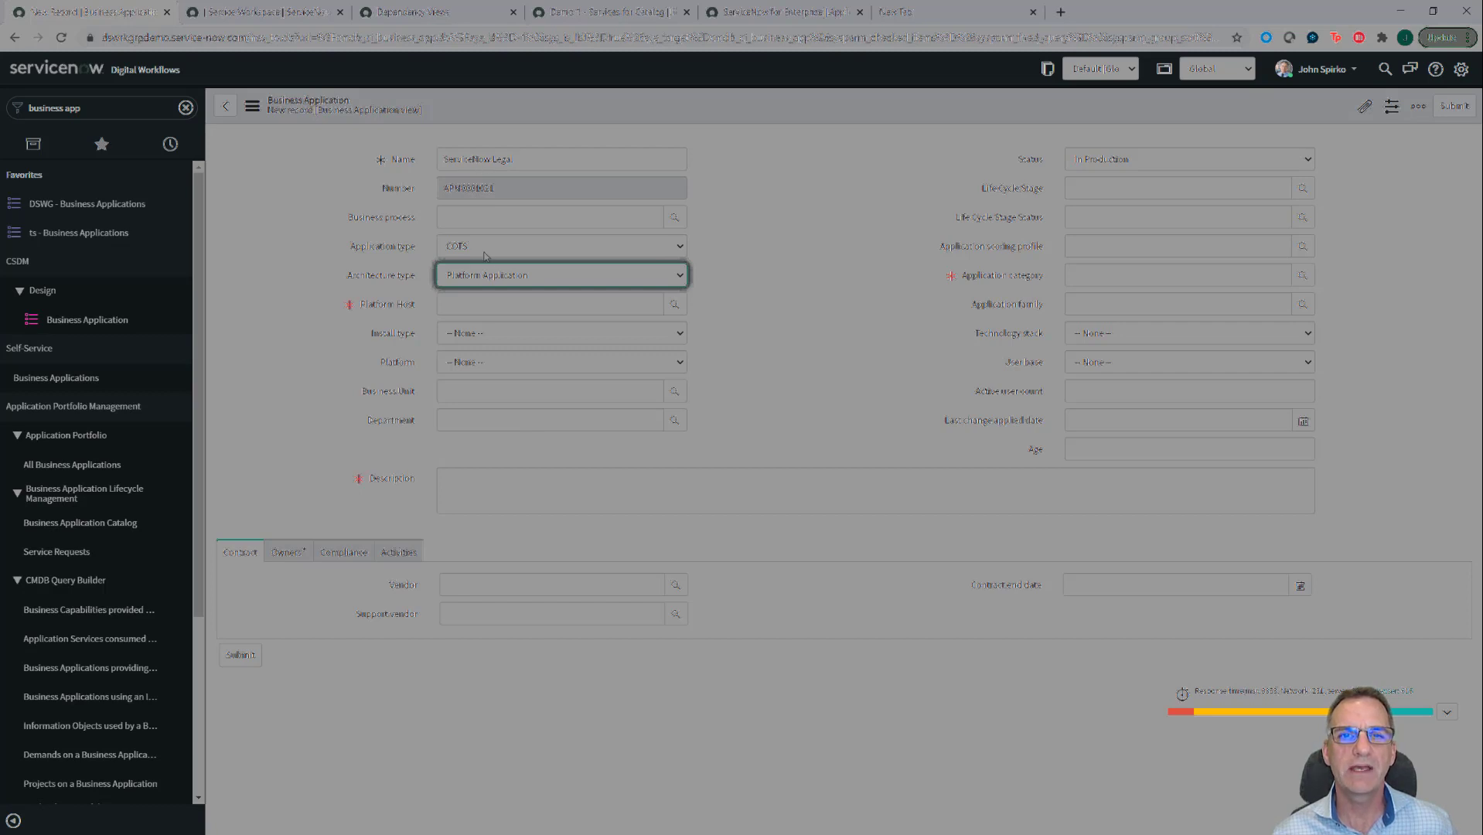
click(502, 308)
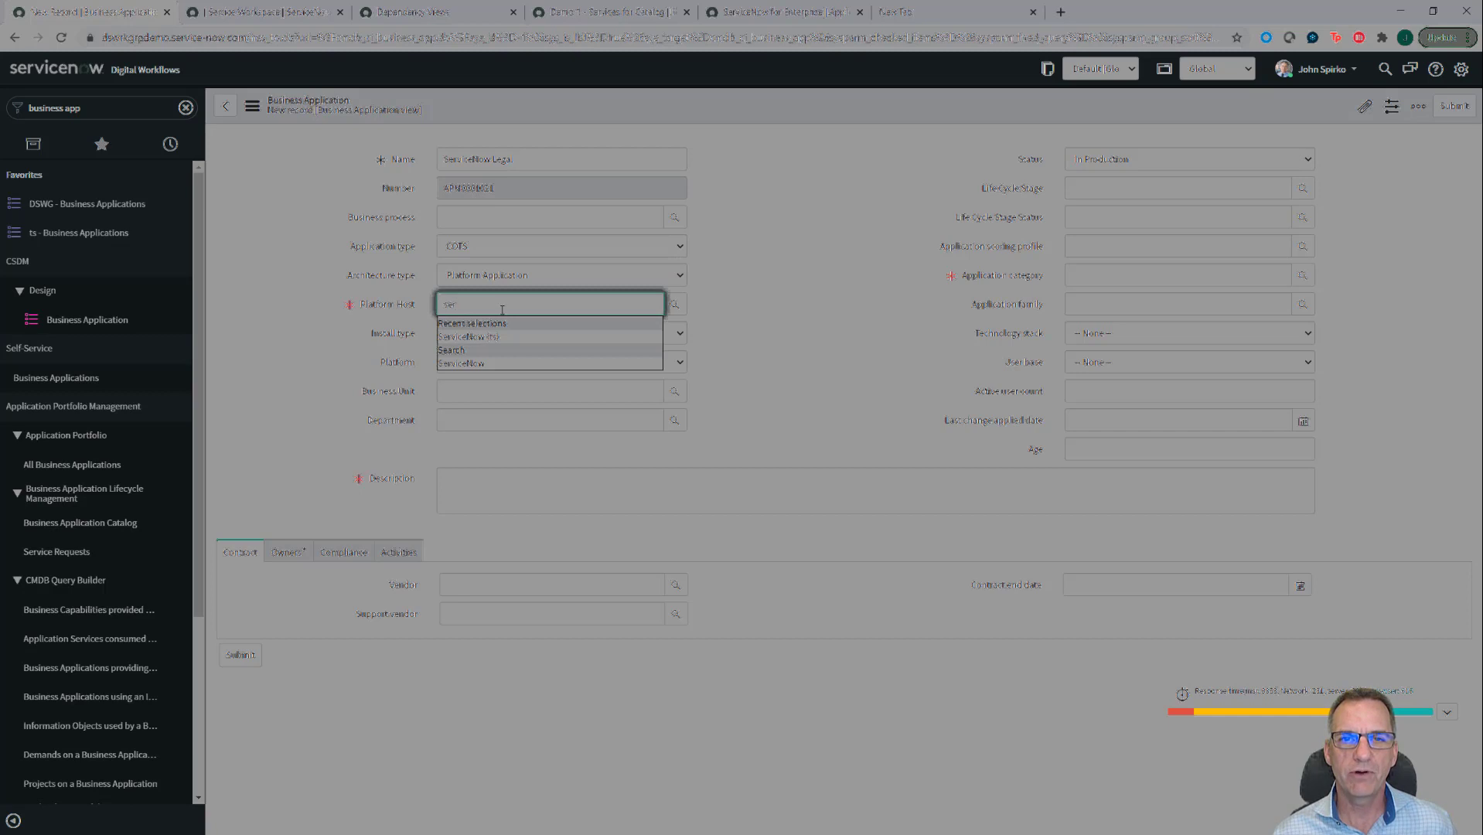
click(469, 364)
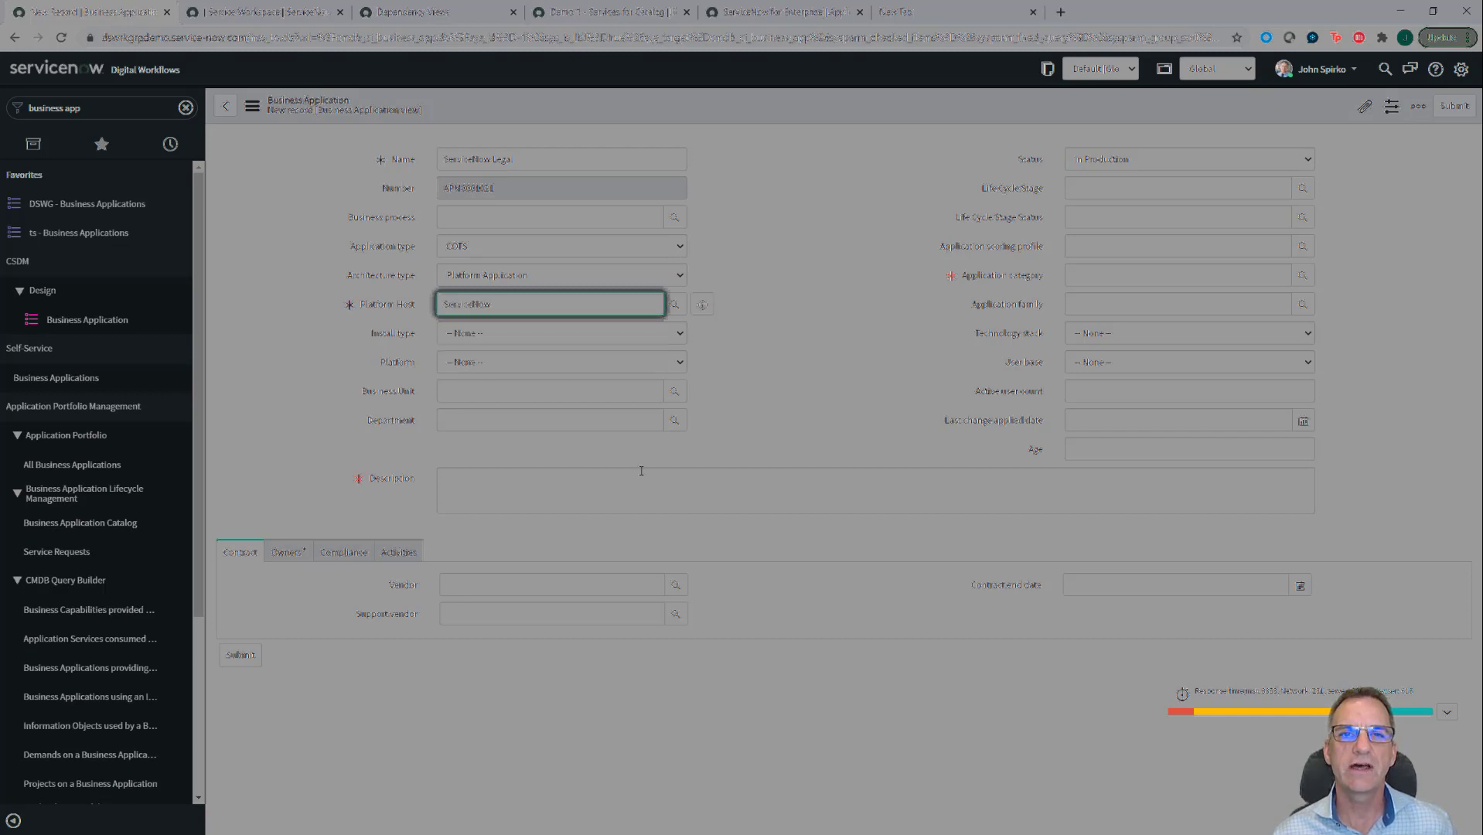
Step: Enter the description "ServiceNow Legal Application" and try to save the business application
click(643, 473)
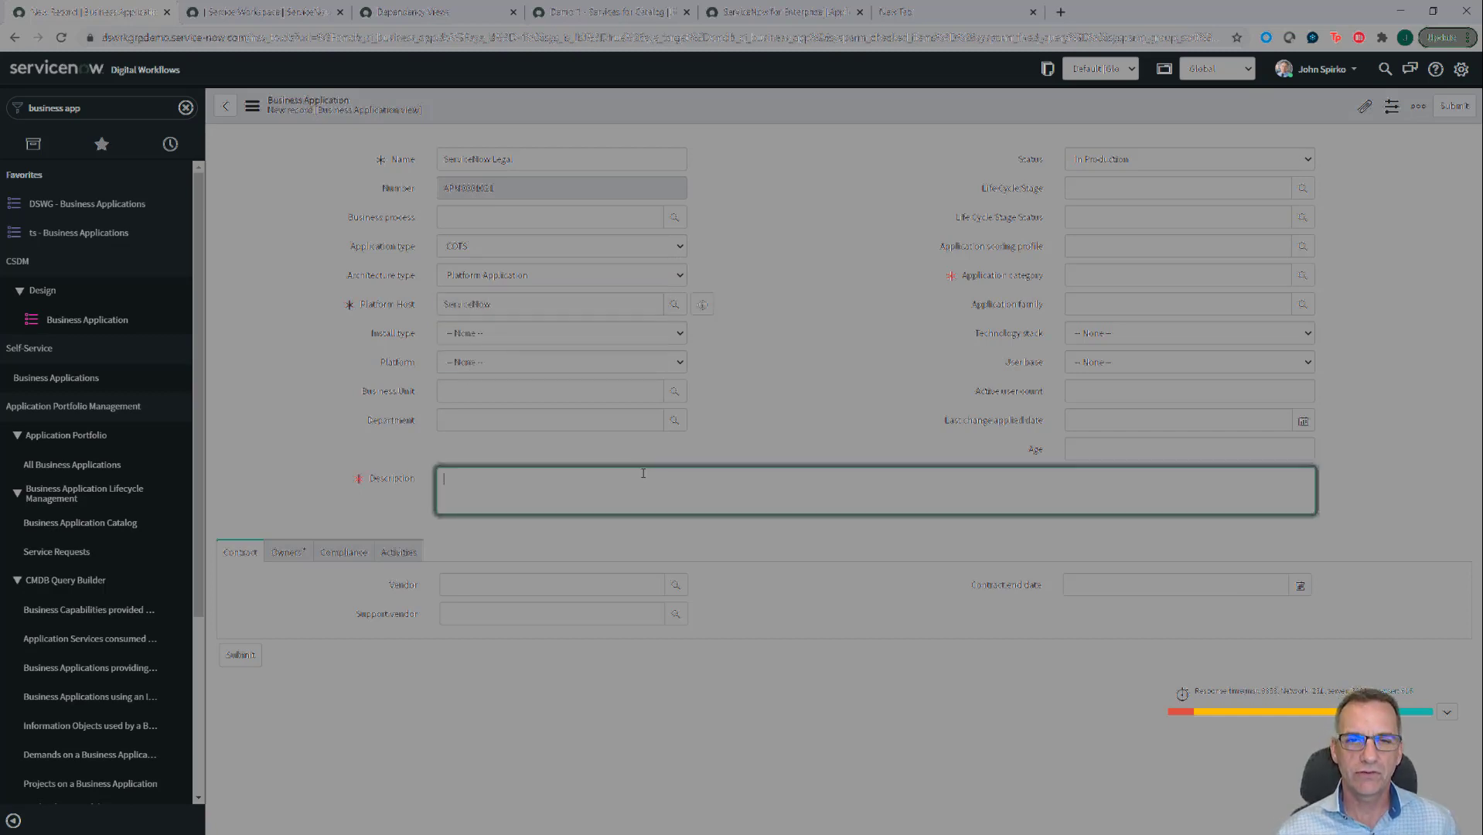
text(ServiceNow Legal Application)
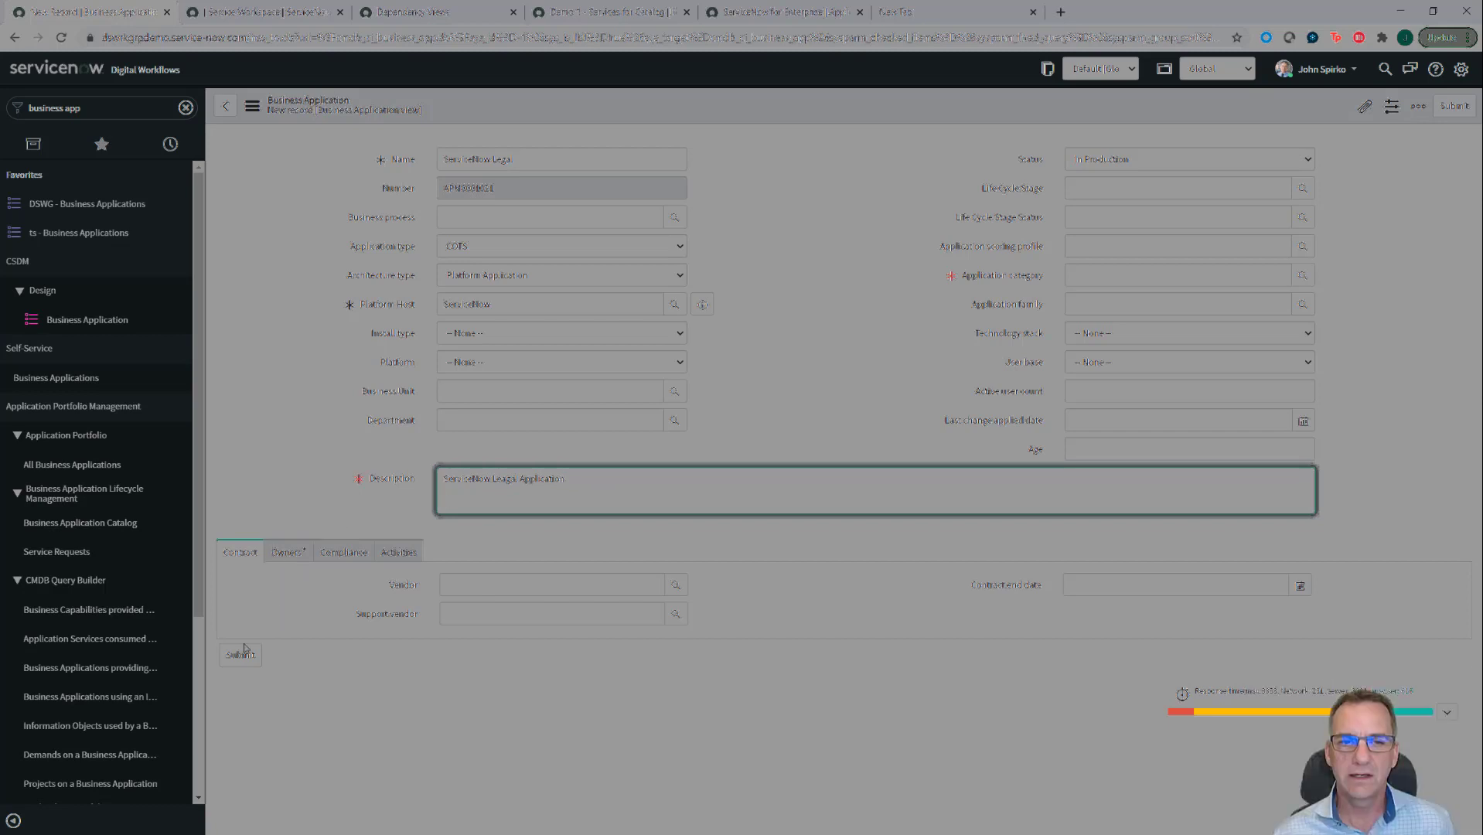
click(252, 107)
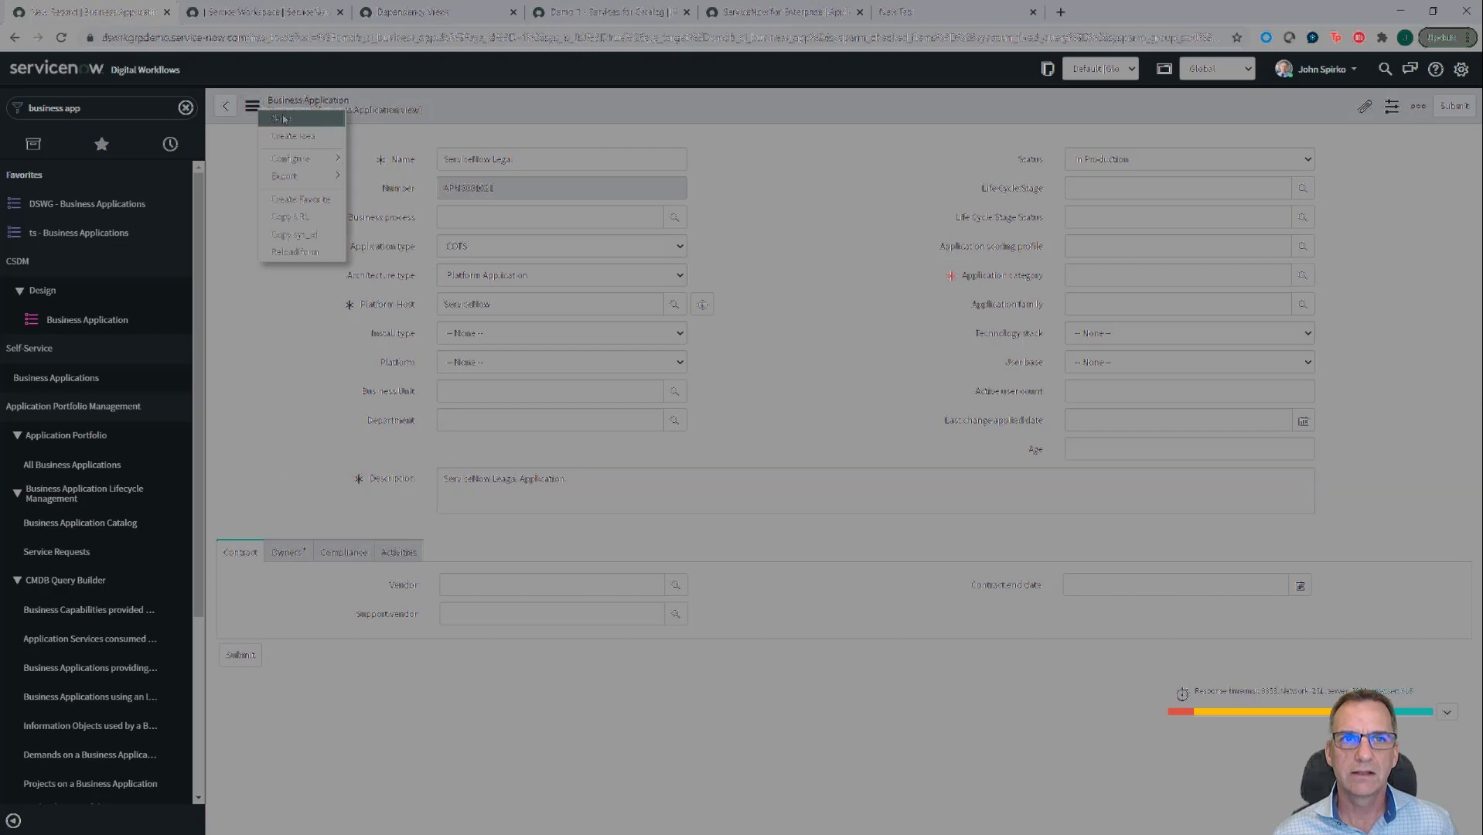
click(285, 120)
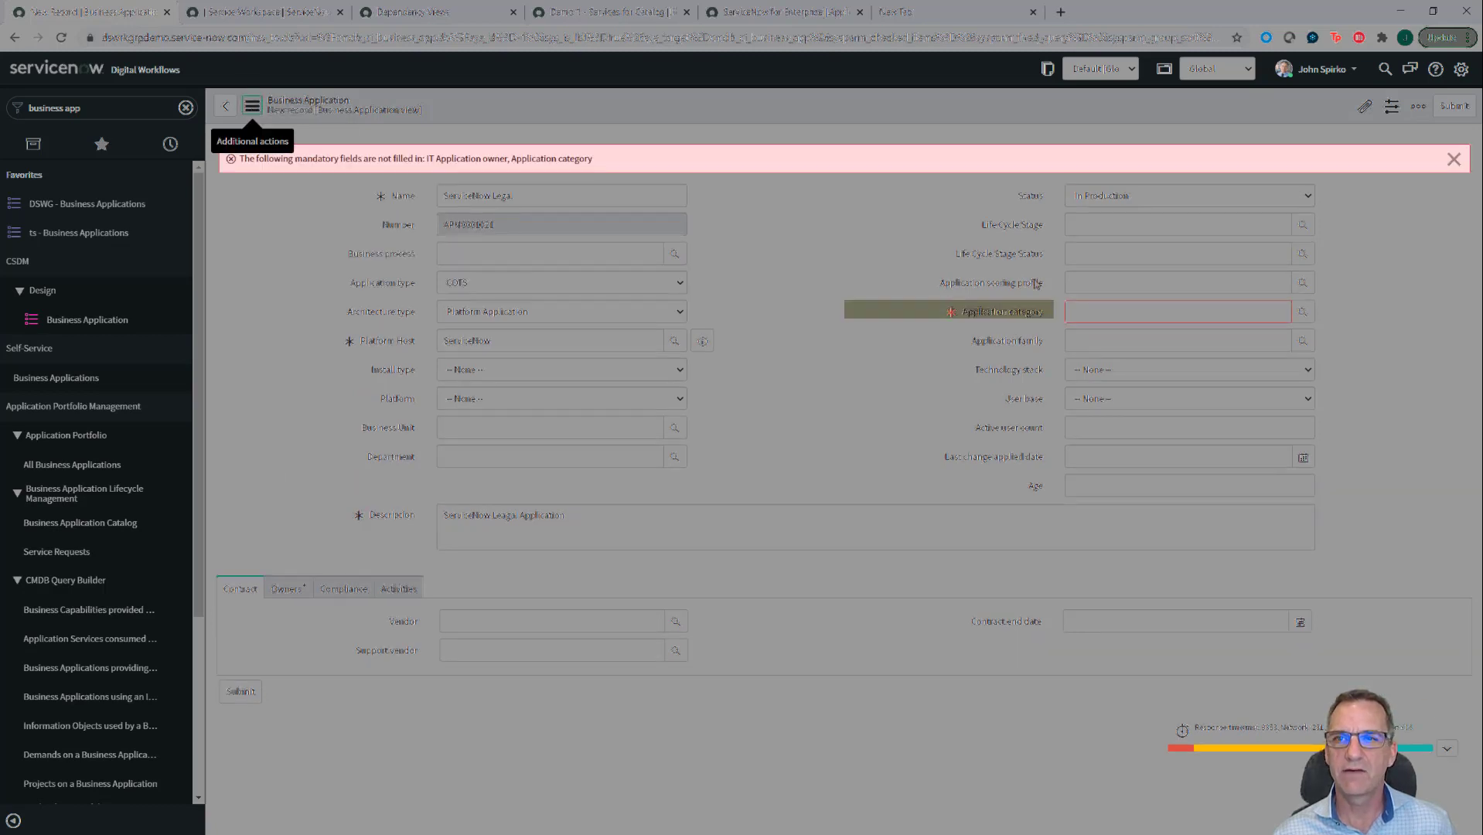
Step: Set the application category to Finance and try to save the record again
click(1305, 313)
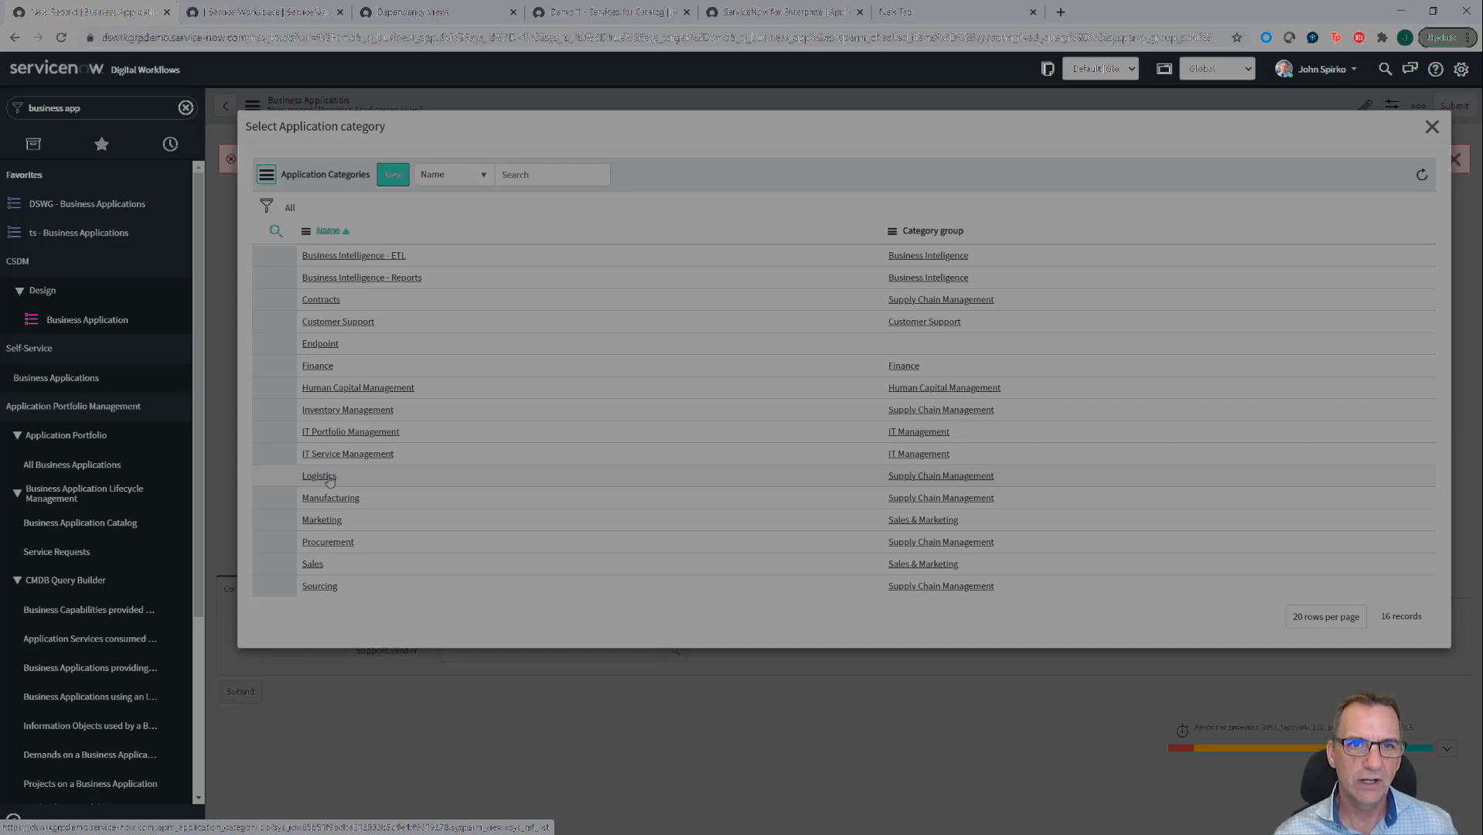
click(320, 369)
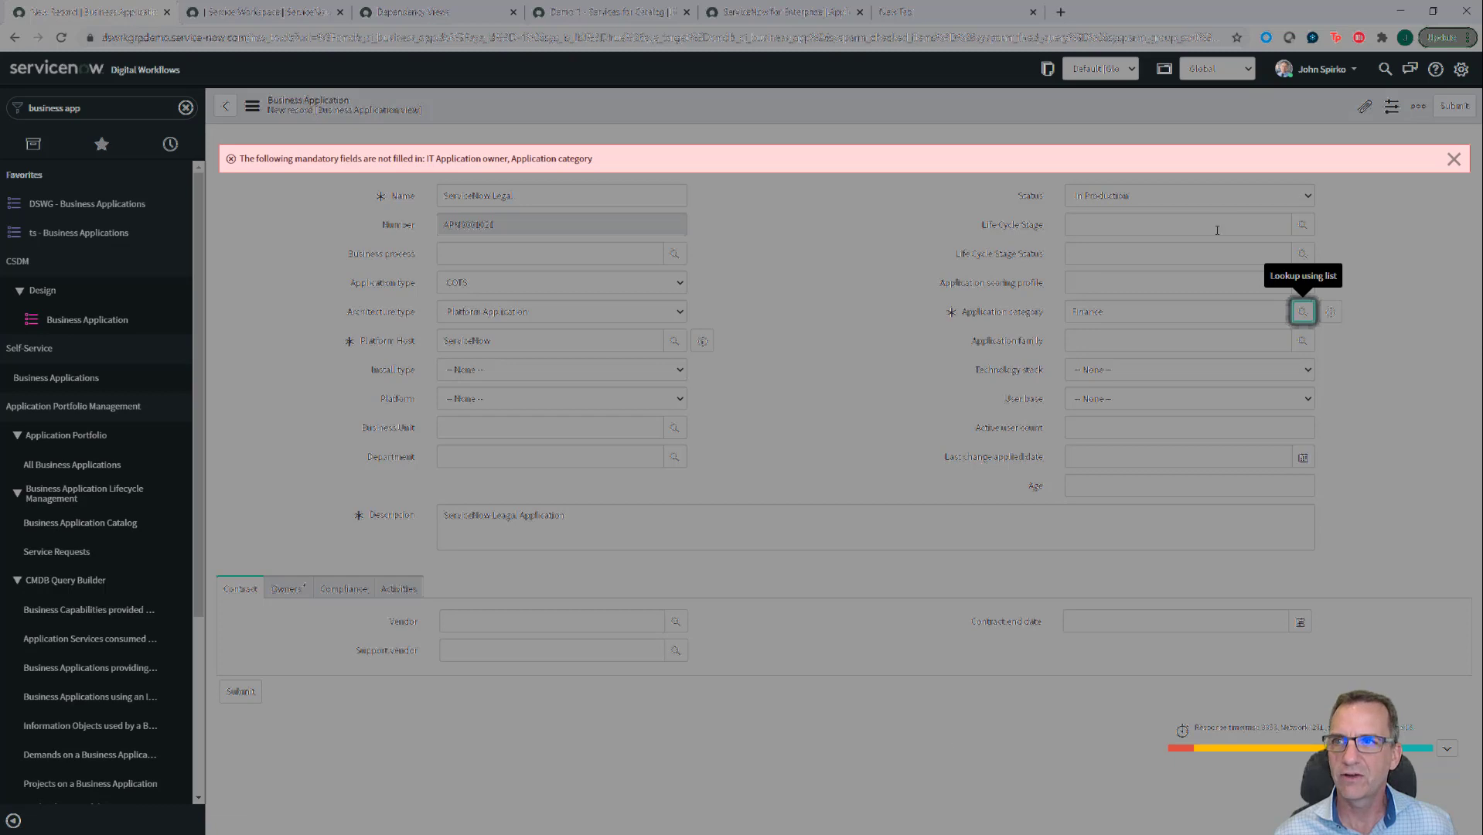
click(1455, 106)
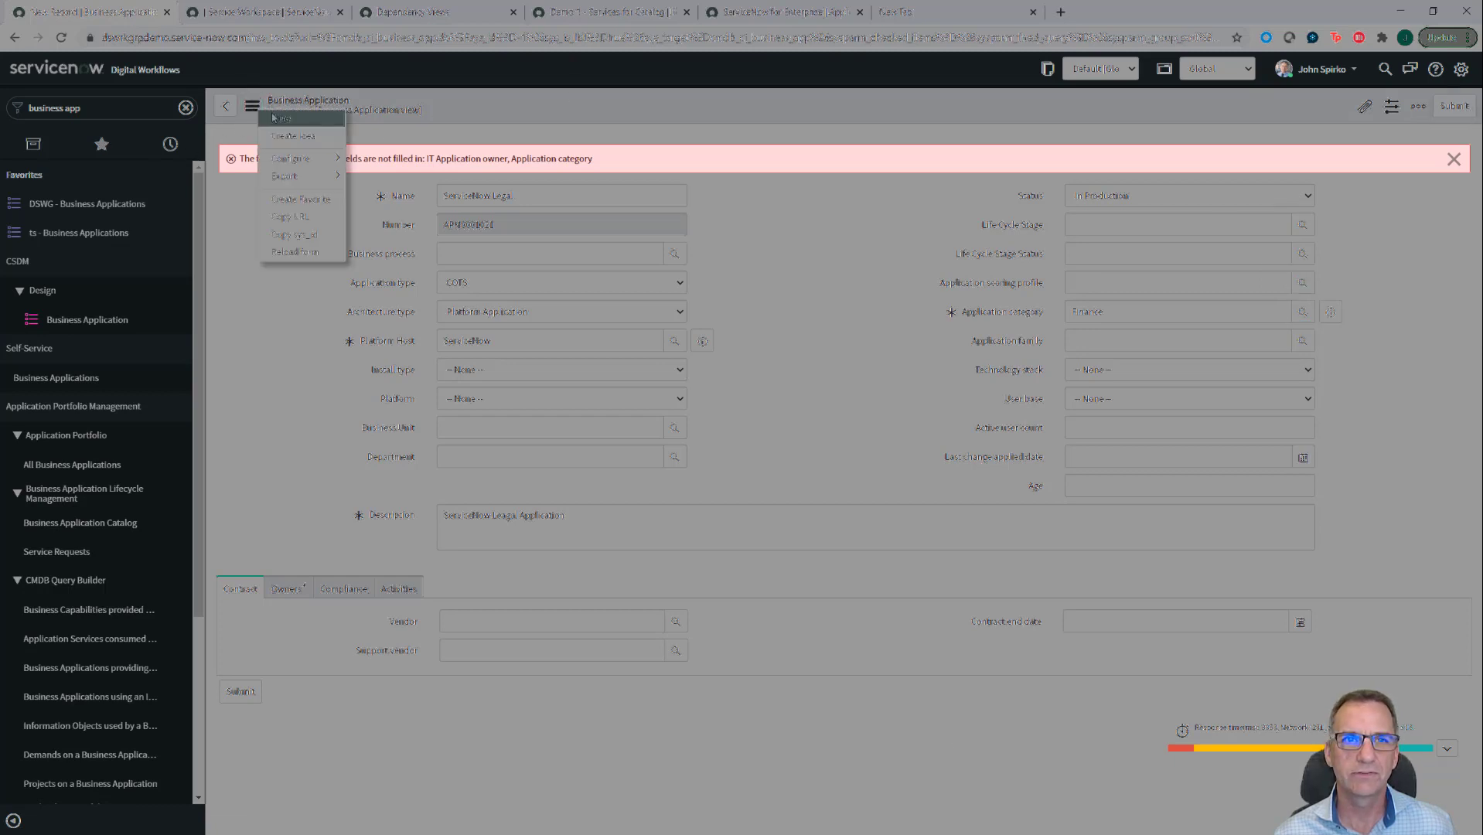
Step: Fill in the IT application owner's name in the ownership details and save the business application
click(1103, 649)
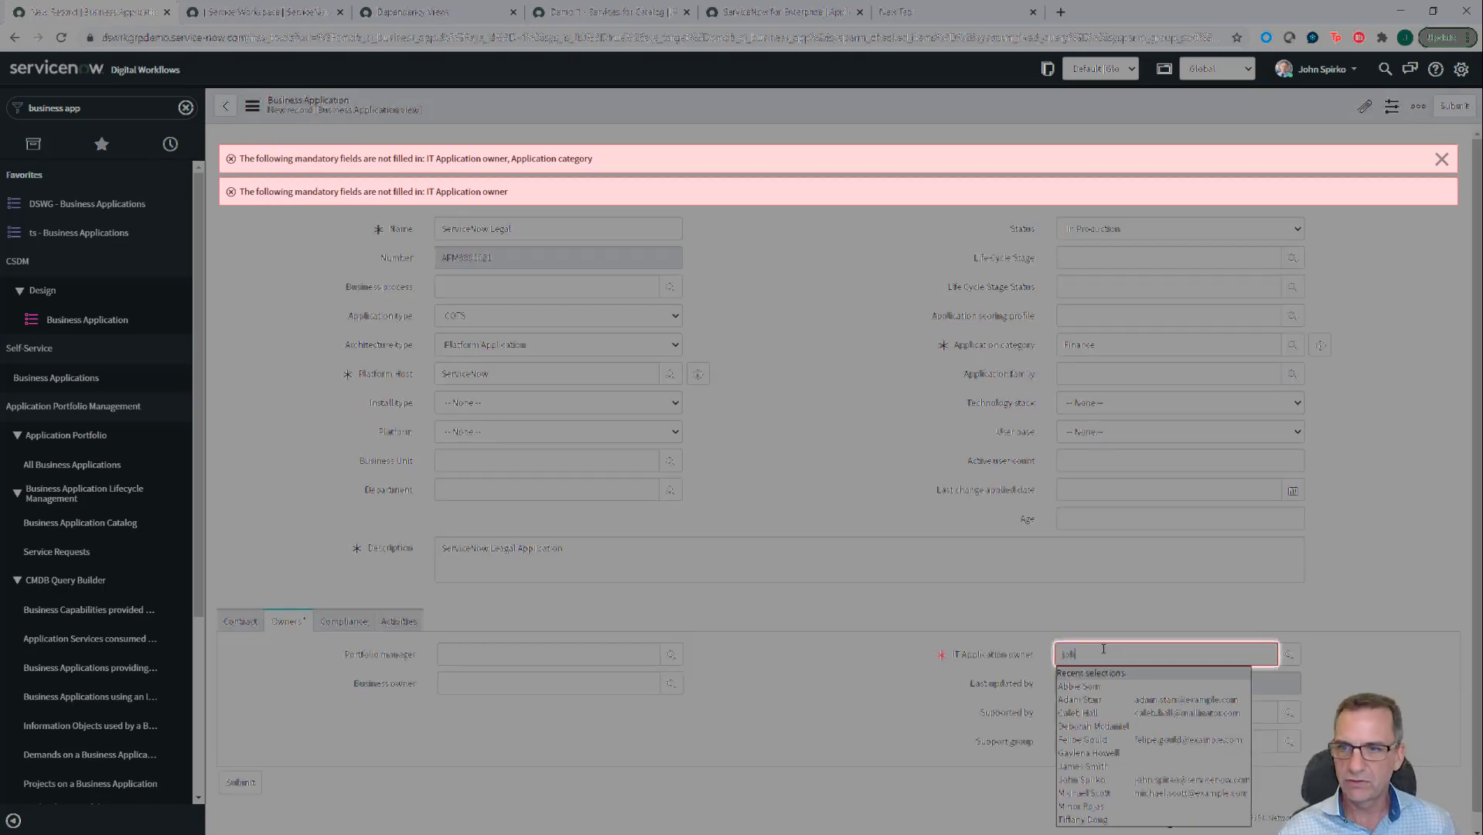
text(john)
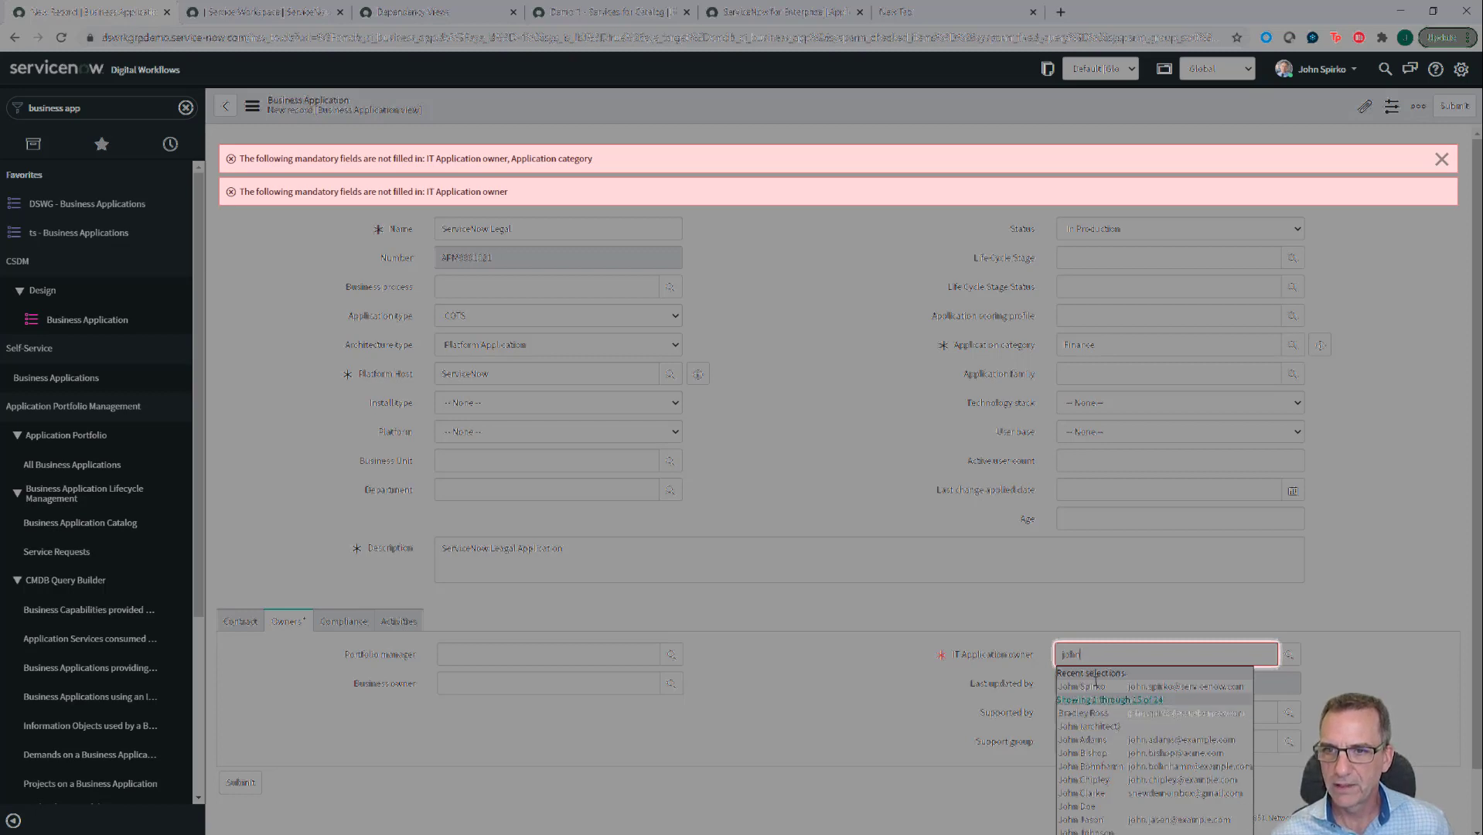
click(1086, 684)
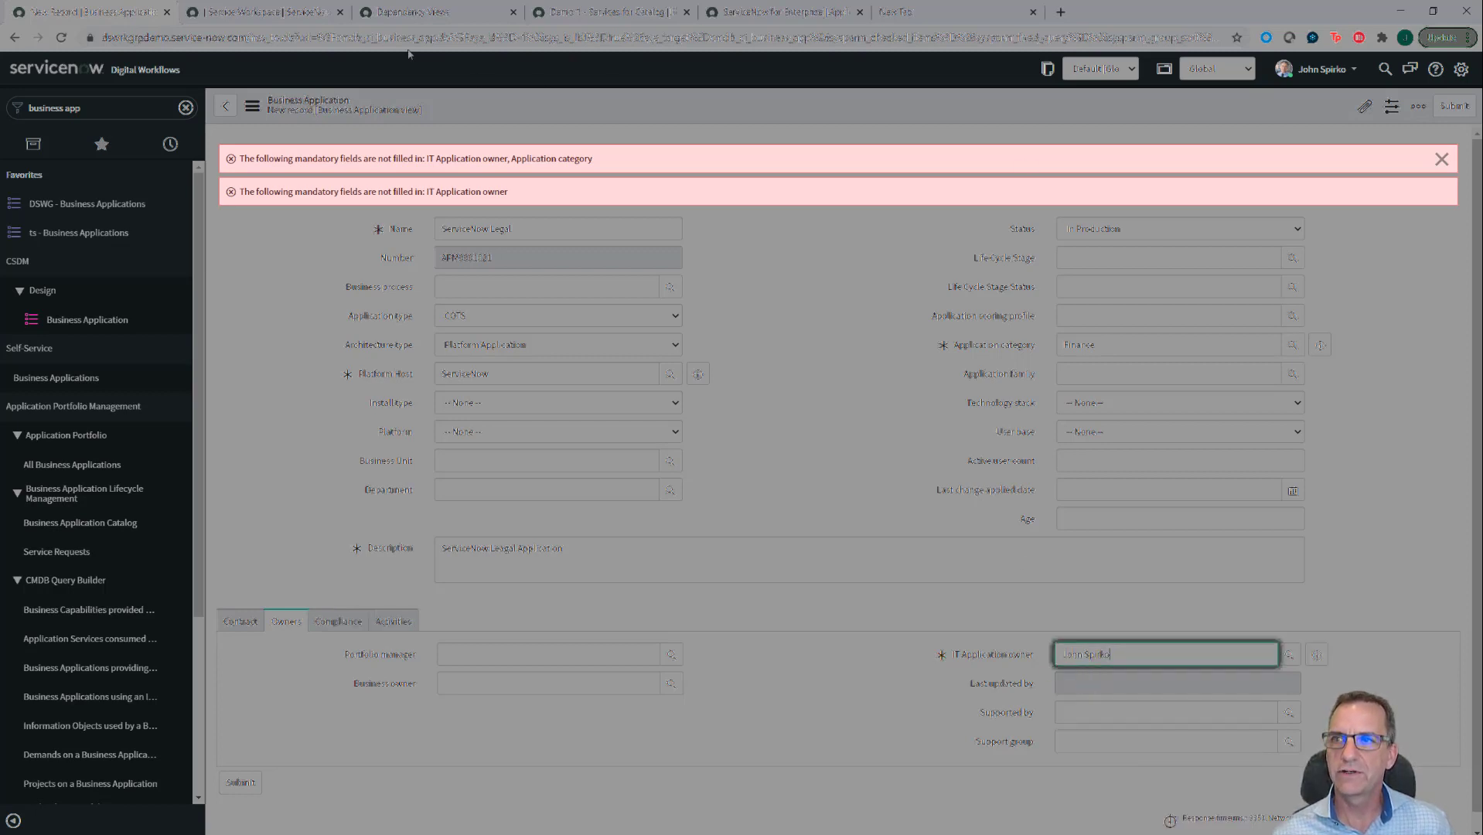
click(252, 106)
click(252, 106)
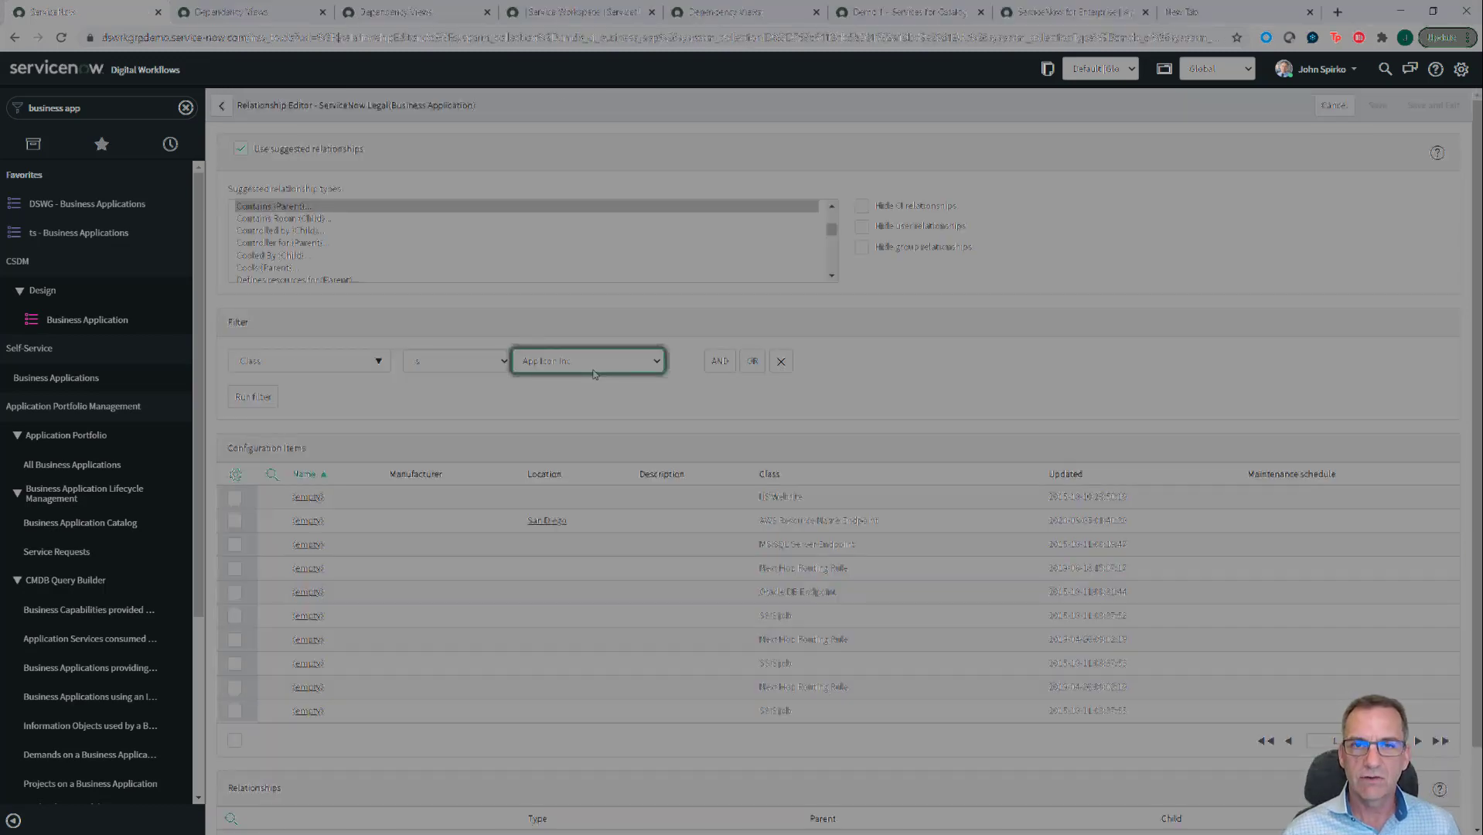
Step: Set the class filter in the ServiceNow Legal relationship editor to Application Service
key(Down)
key(Down)
key(Down)
key(Down)
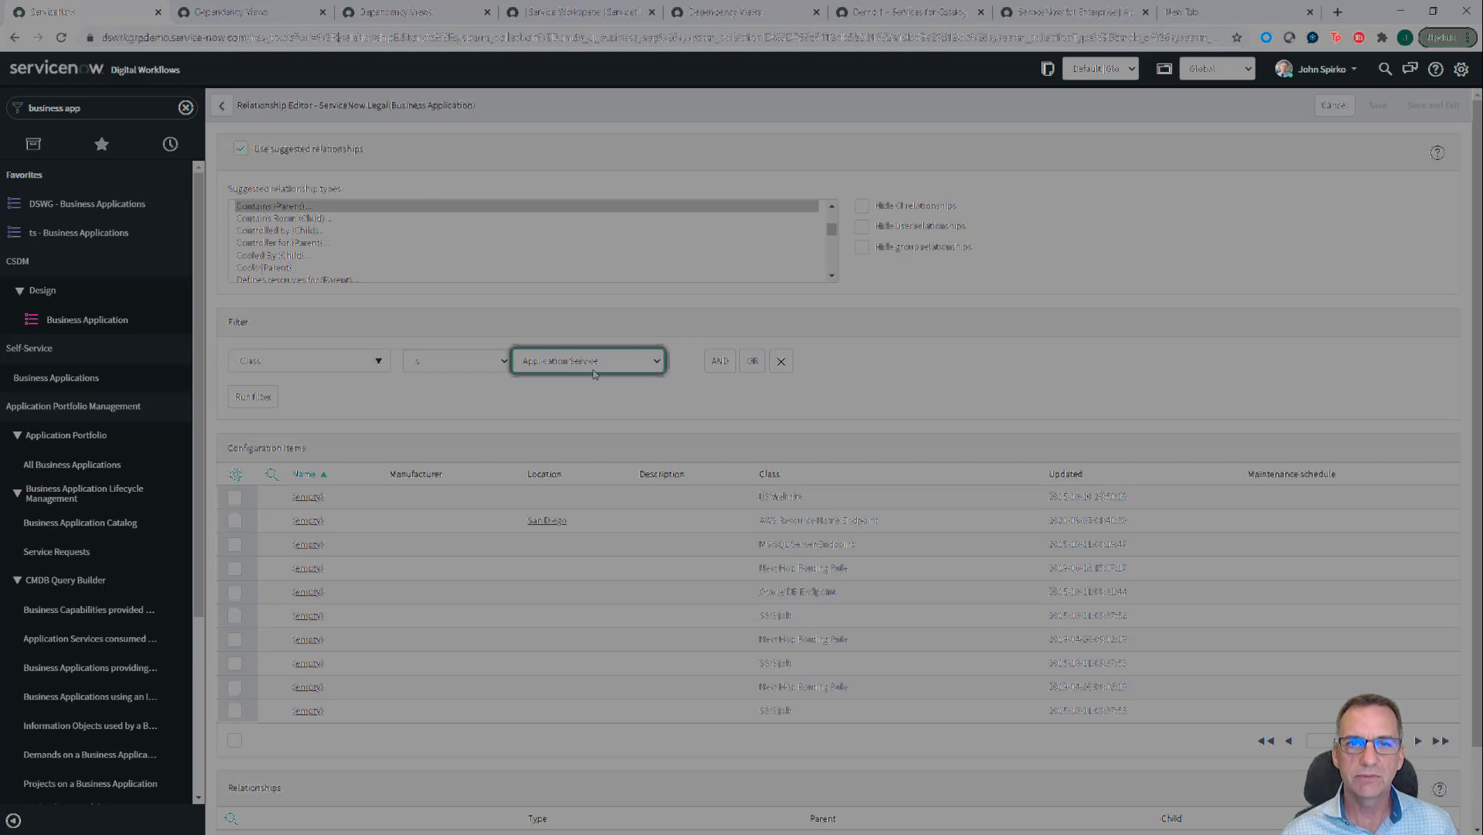
Step: Filter the configuration items to Application Service class, then add a condition that Name contains "servicenow" and run the filter
click(252, 397)
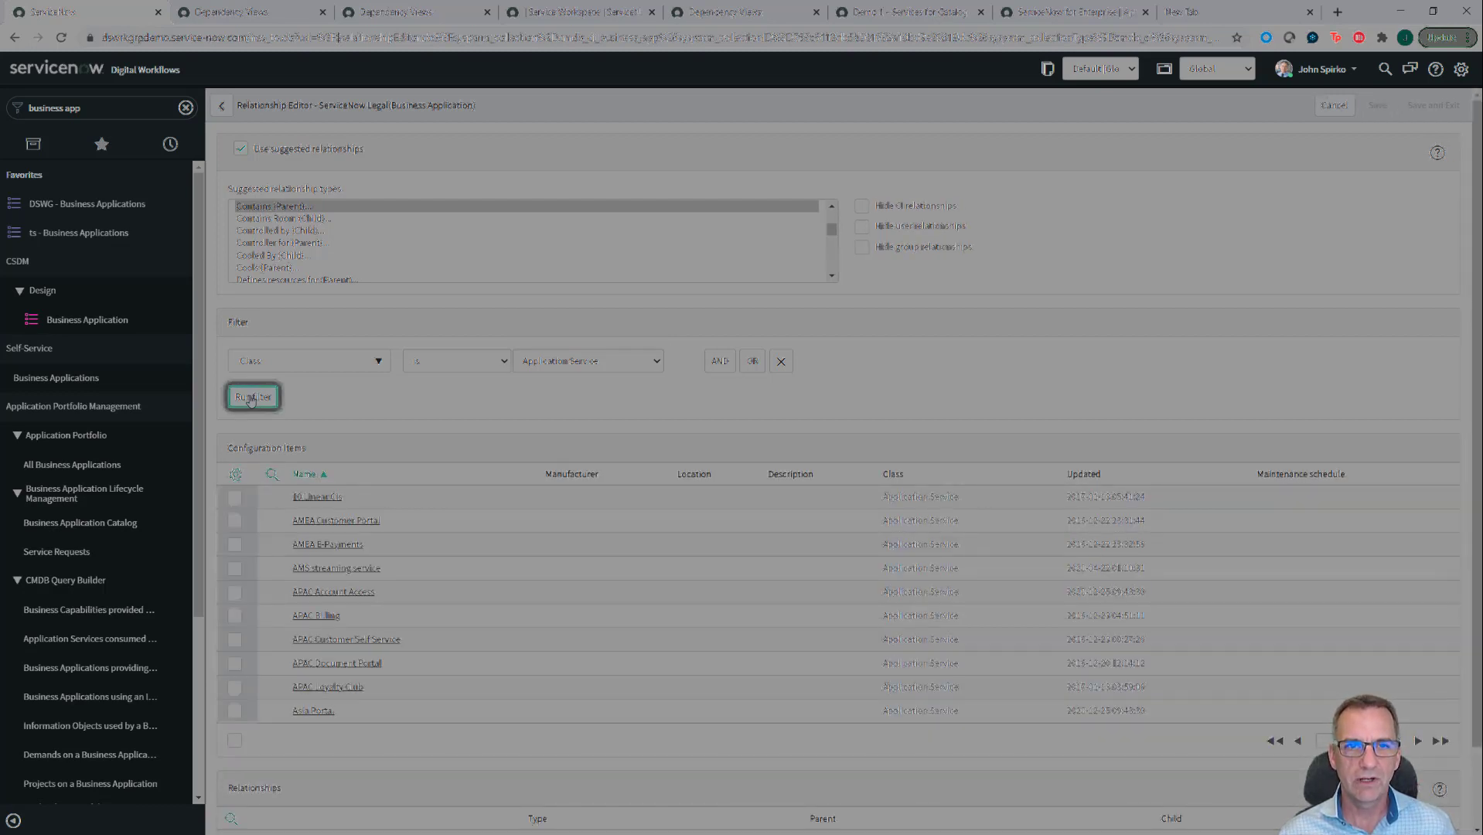
click(720, 361)
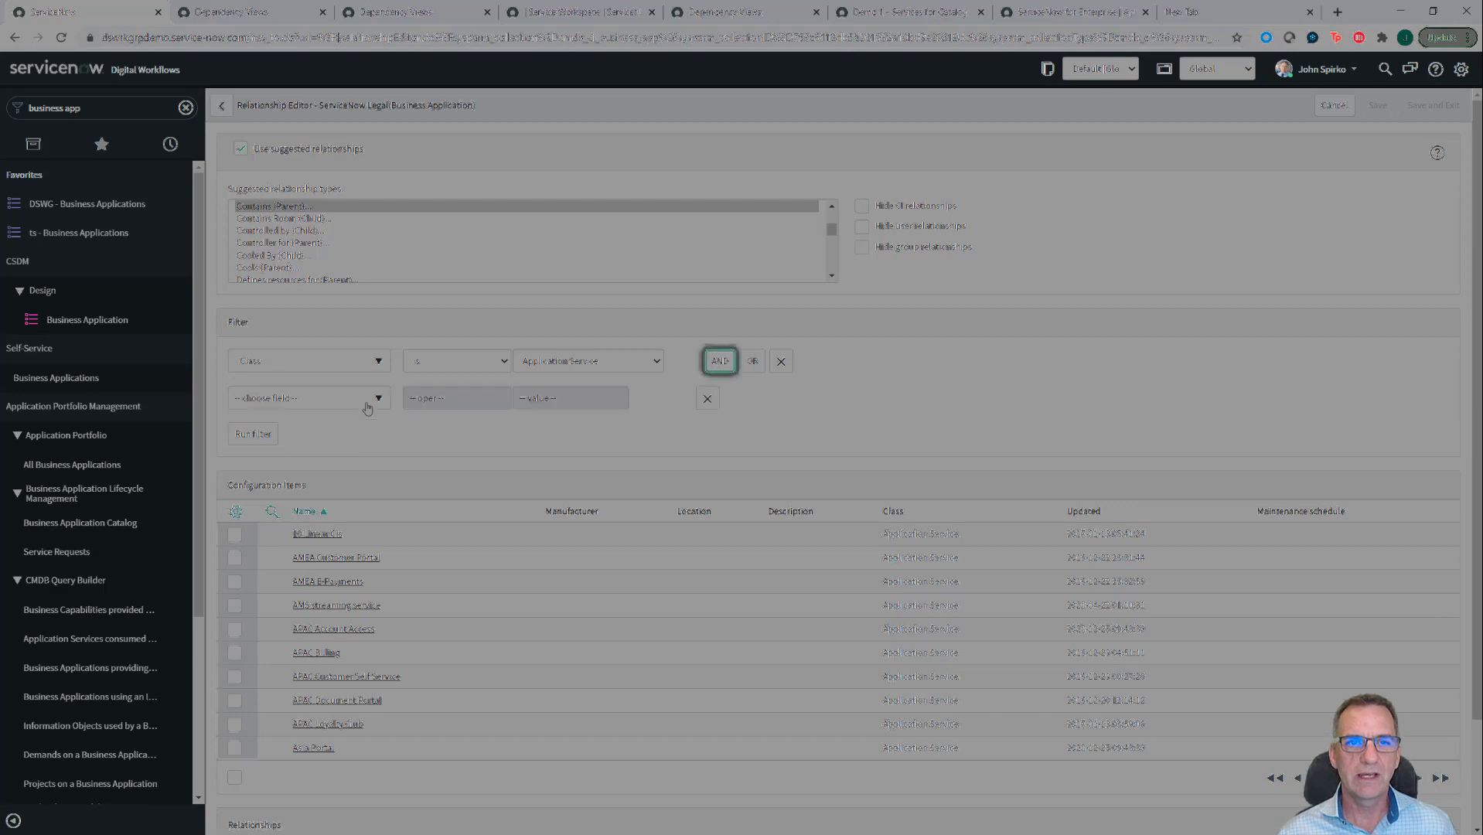
click(333, 399)
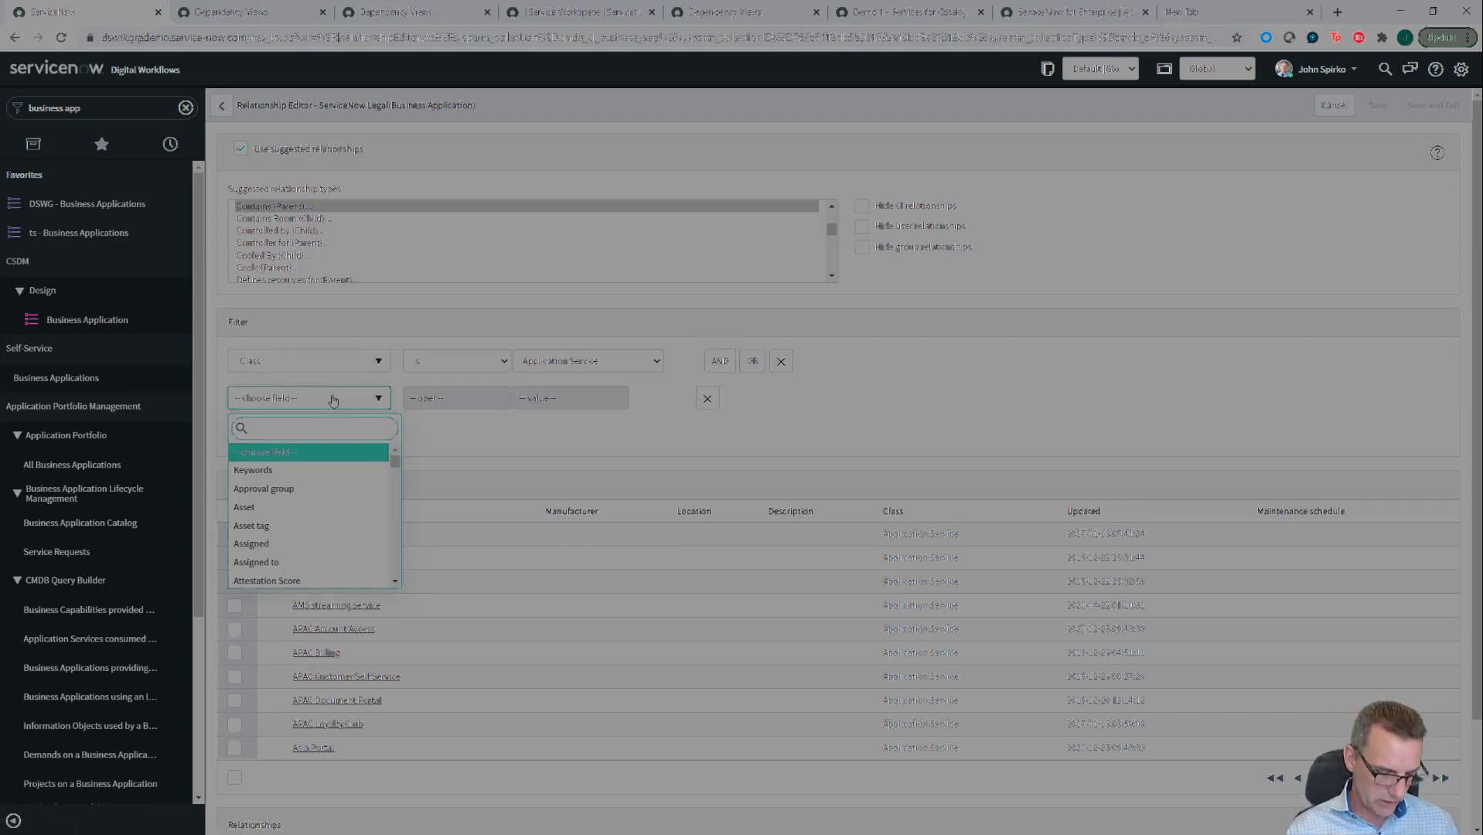
text(name)
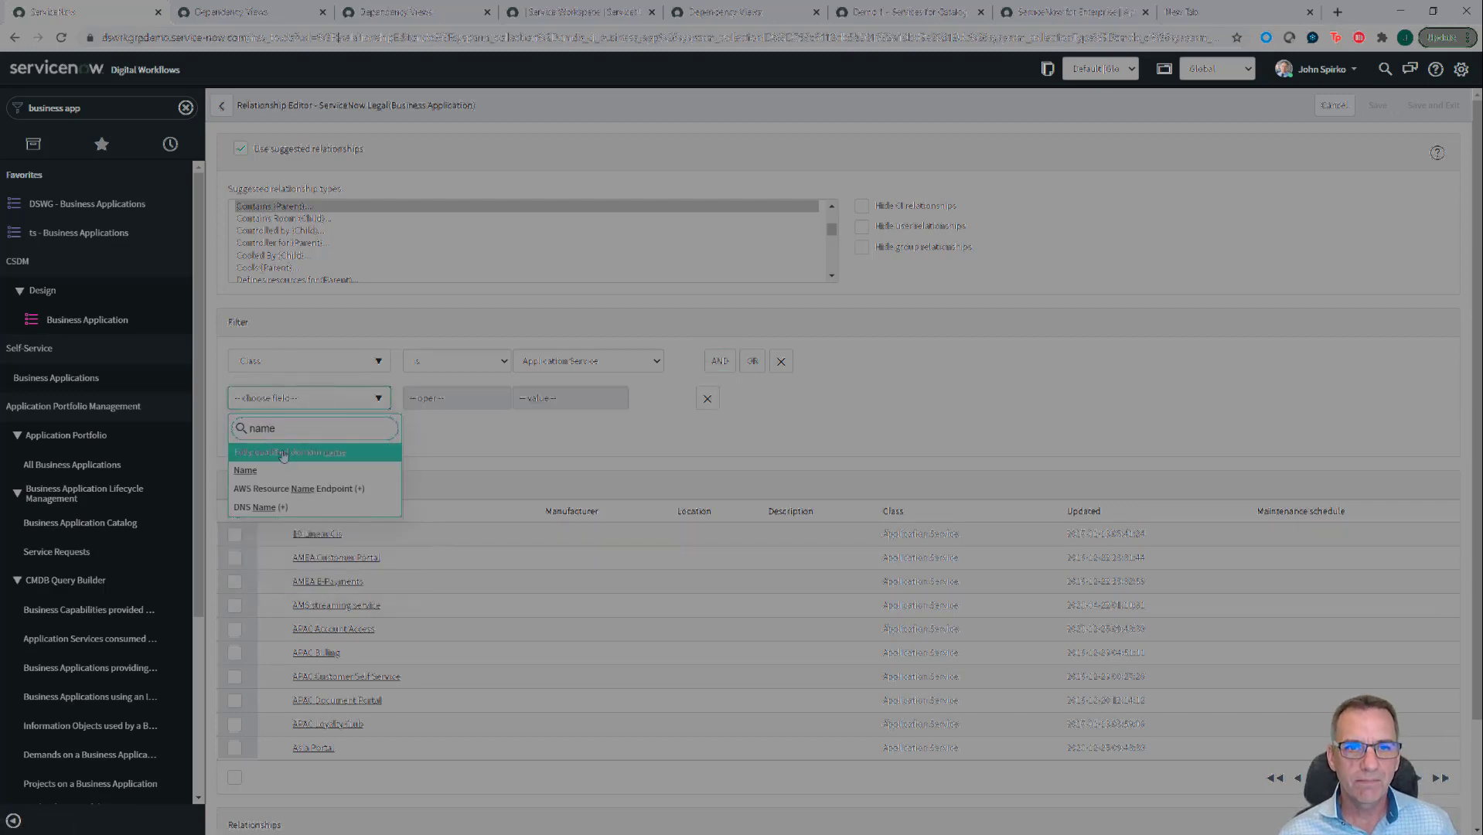
click(256, 472)
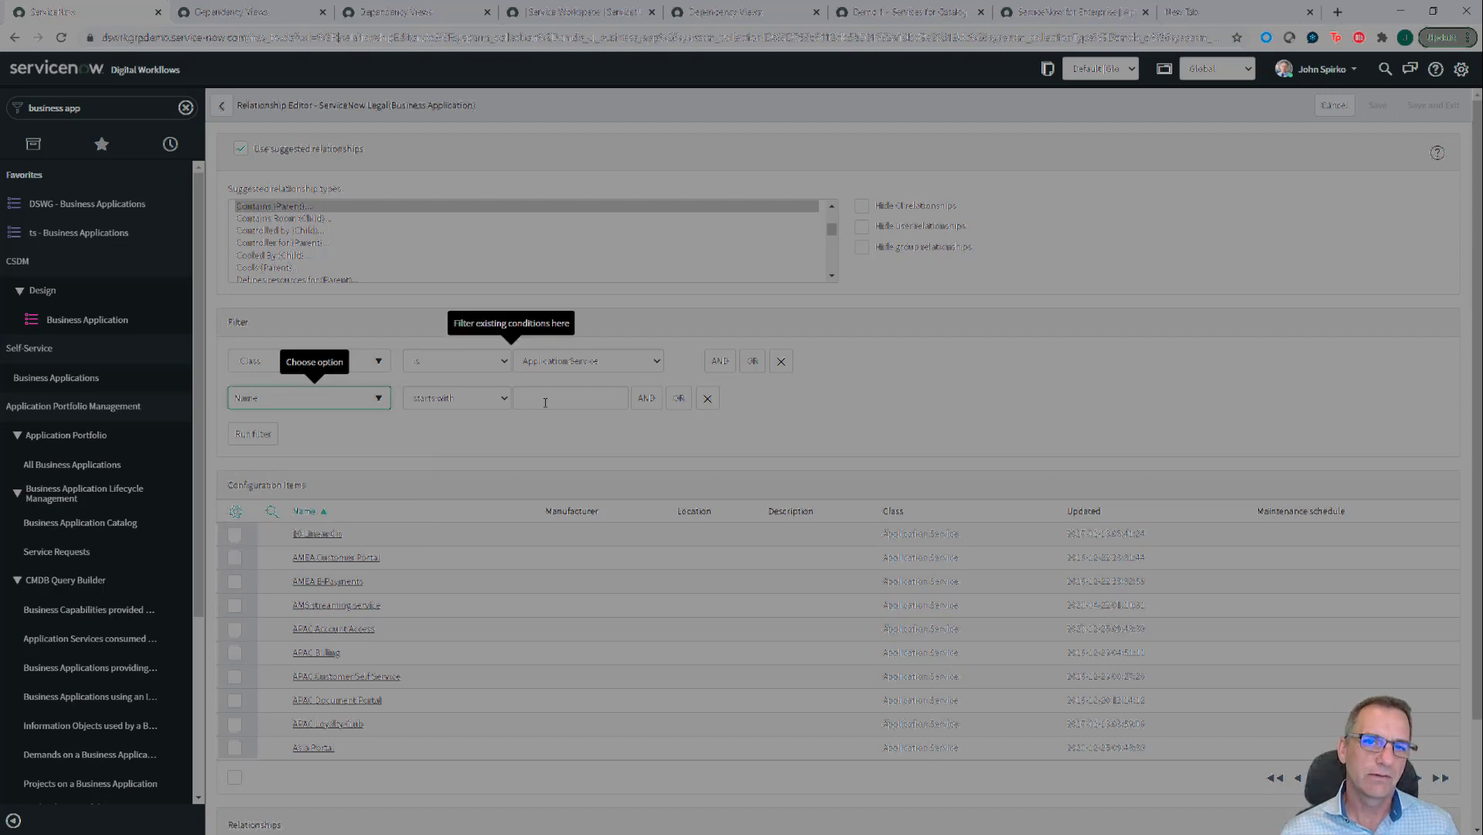
click(493, 399)
click(455, 466)
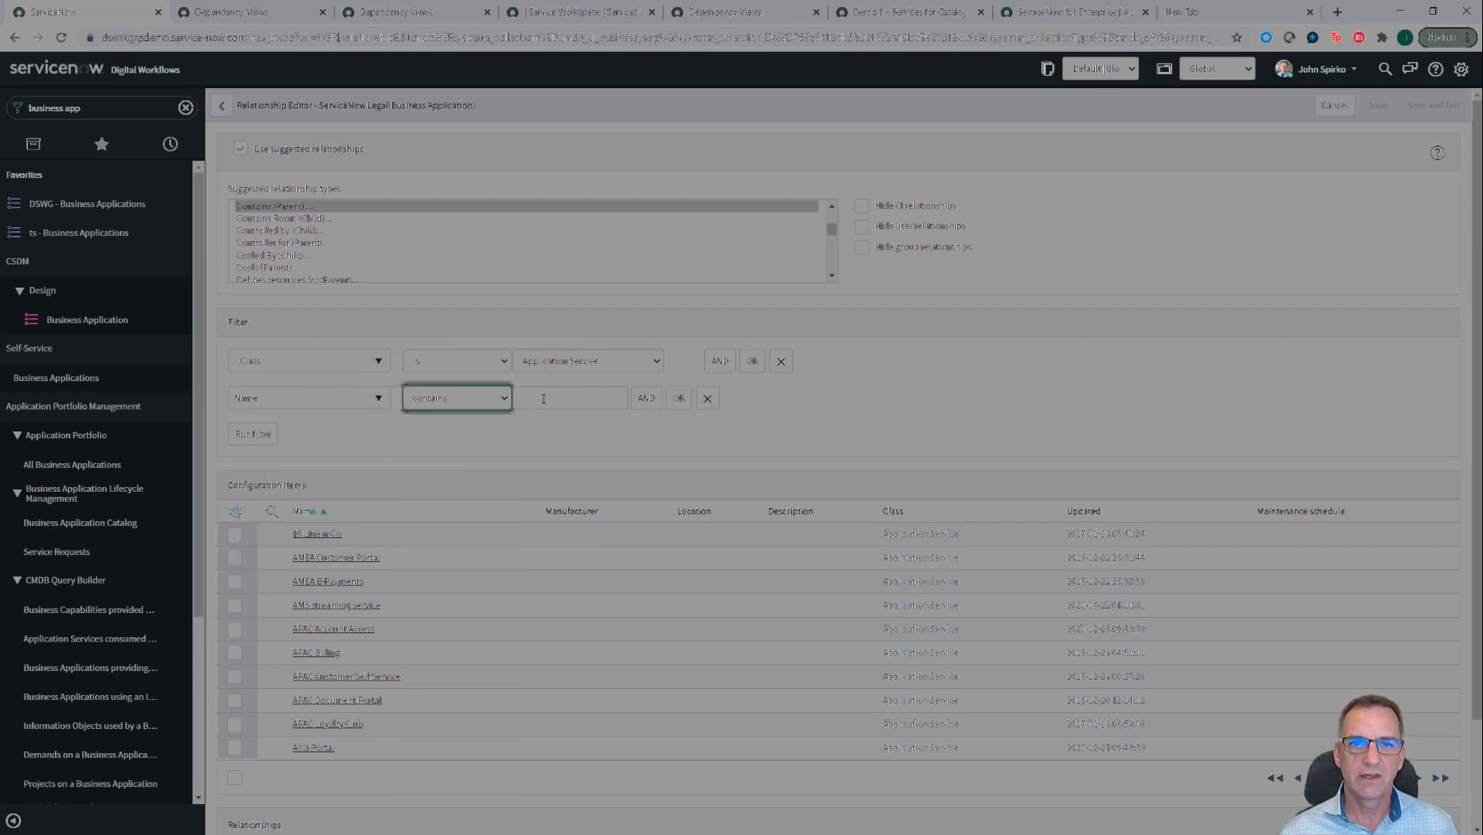
click(545, 395)
text(servicenow)
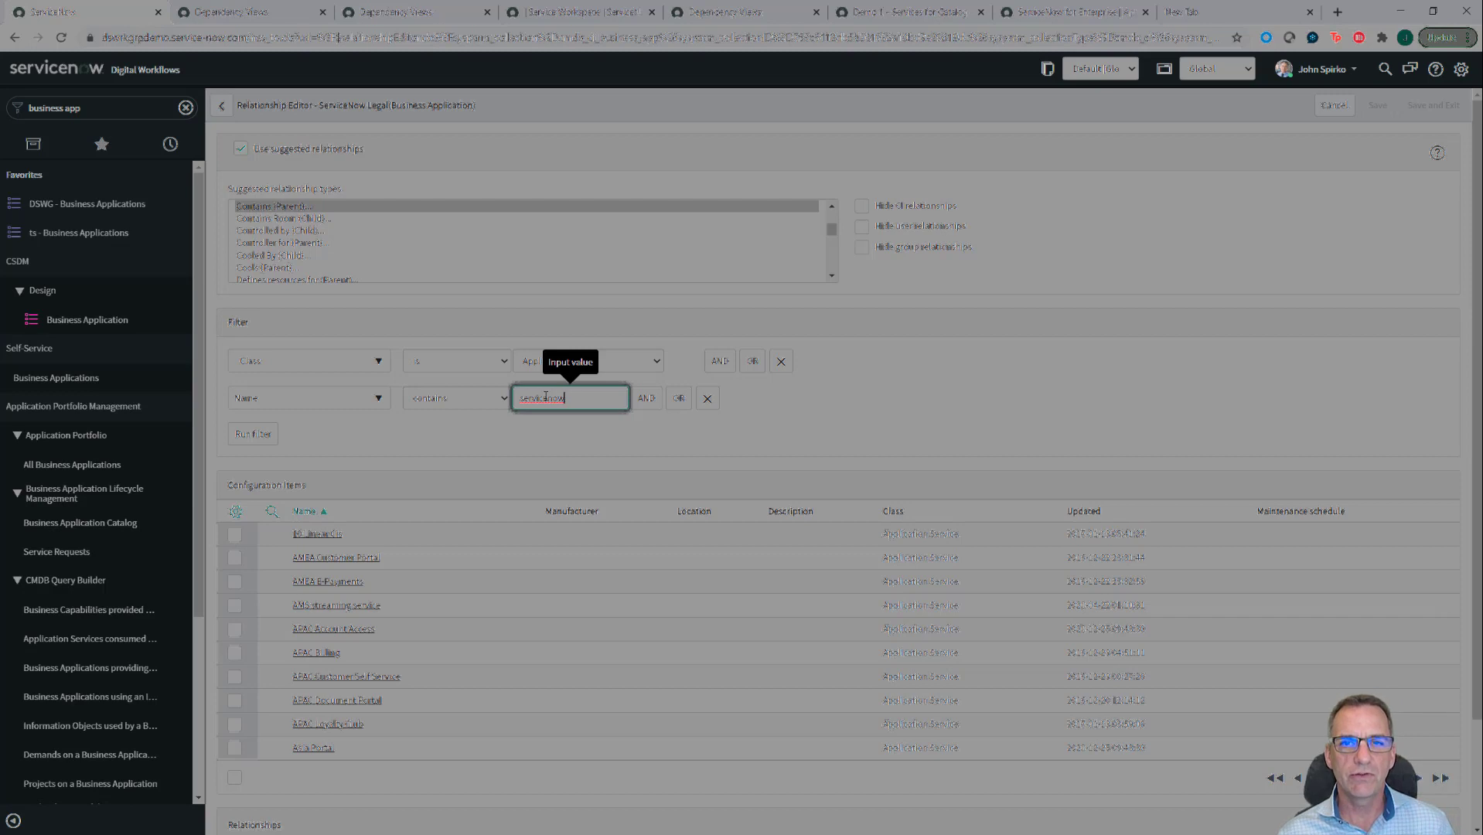
click(252, 433)
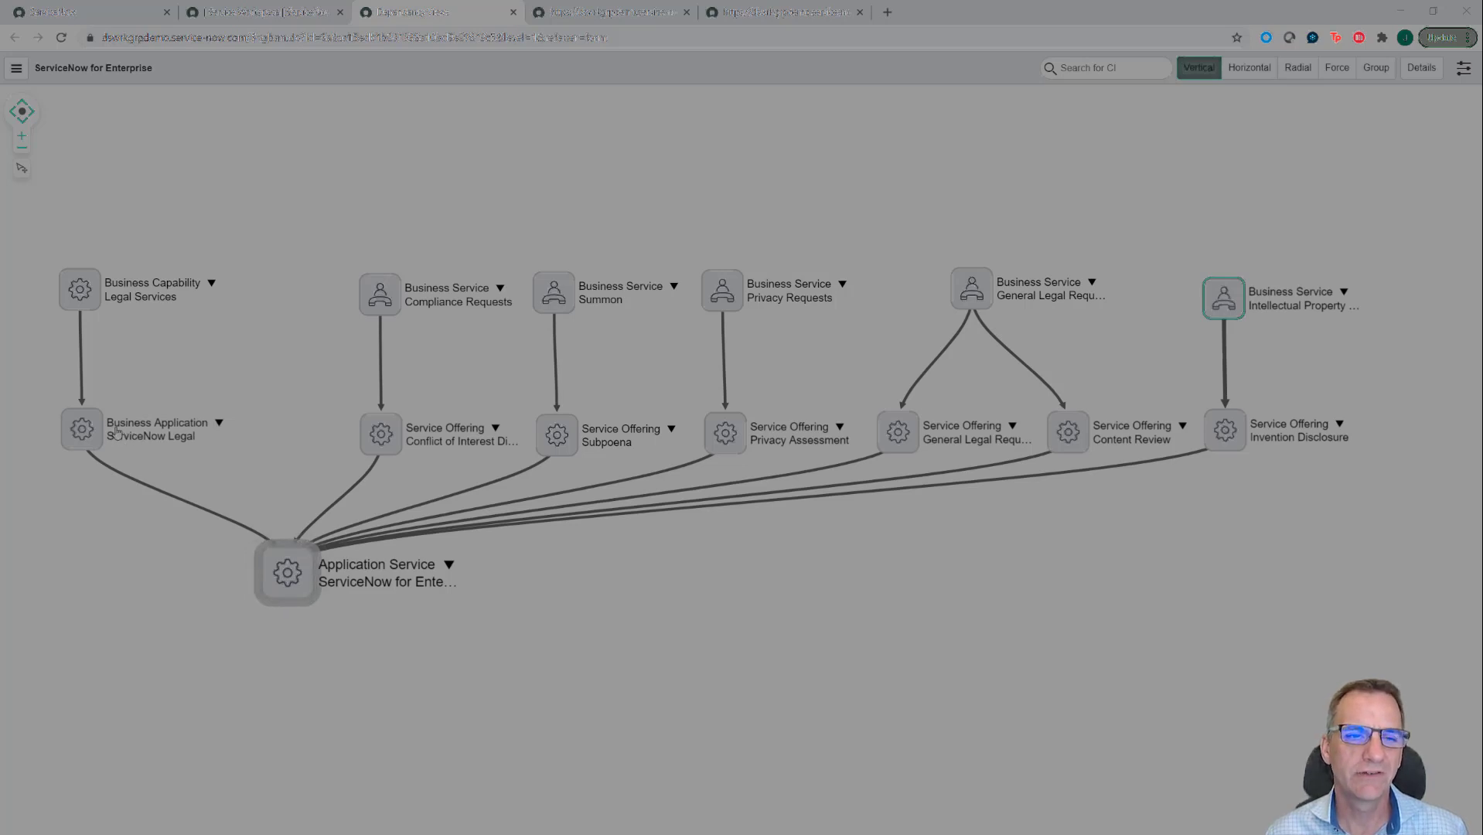
Step: Examine the Legal Services business capability and the application service node in the ServiceNow for Enterprise dependency map
click(91, 292)
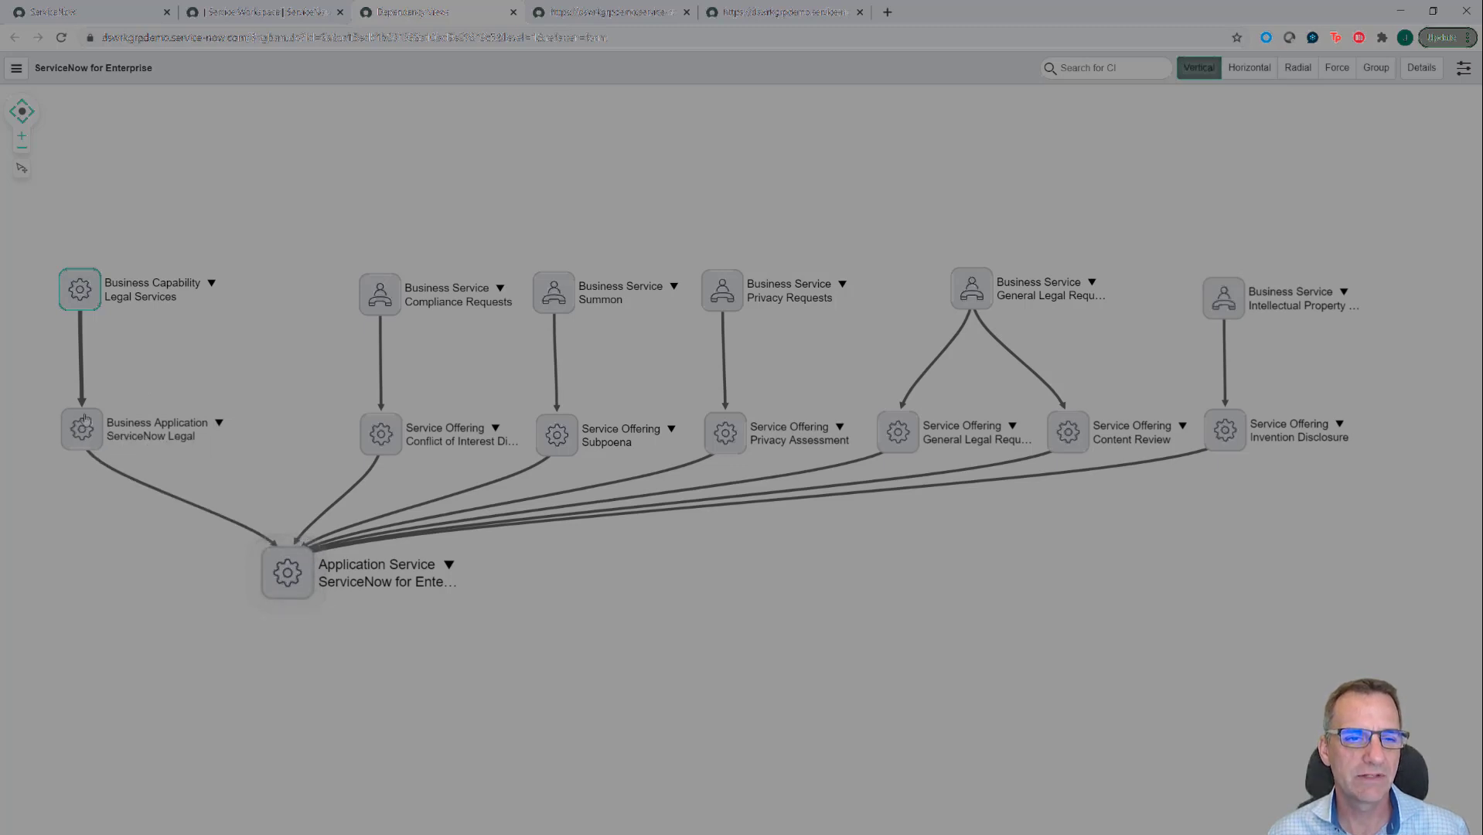
drag(297, 581, 286, 594)
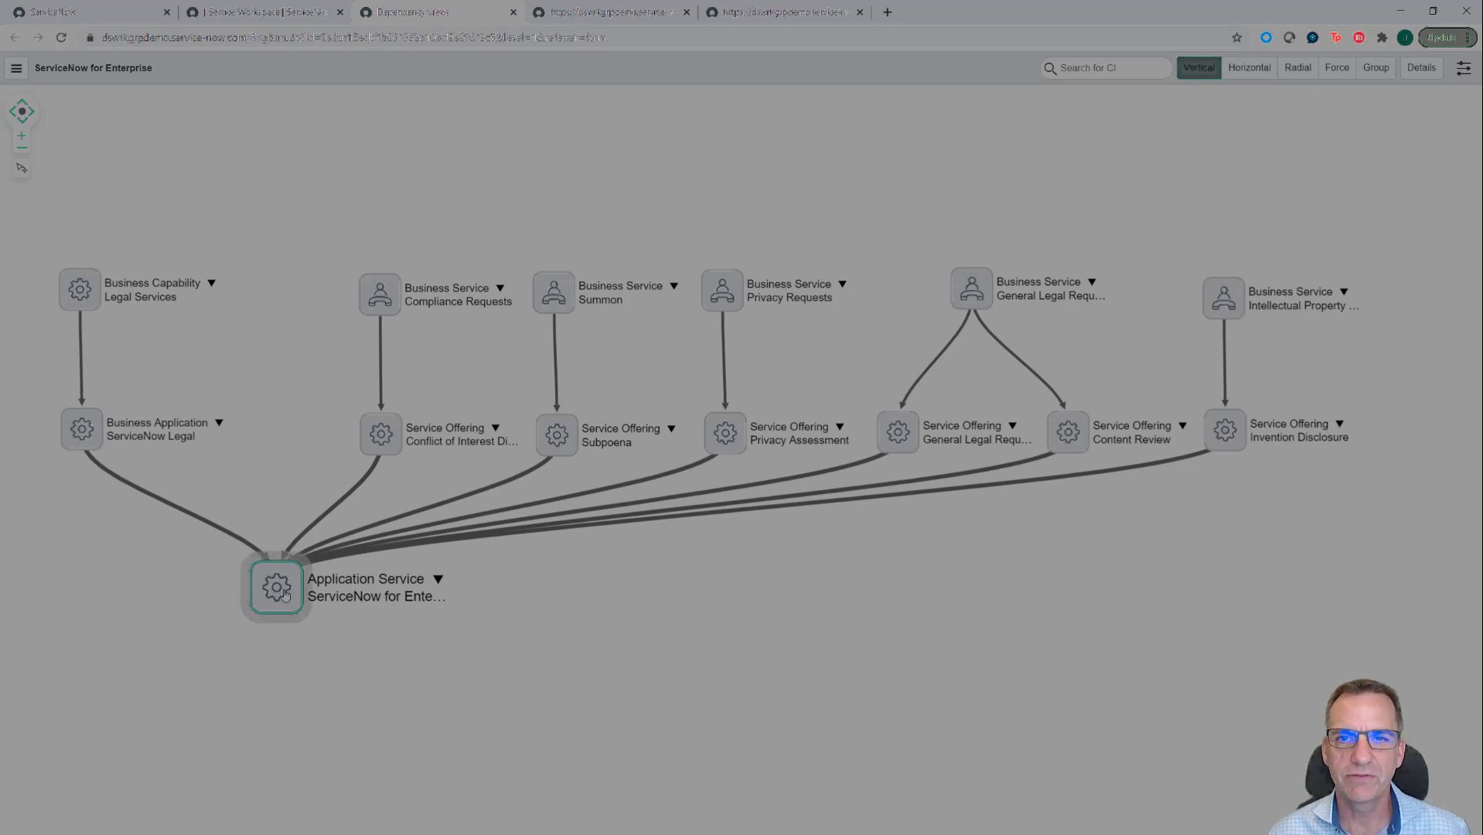